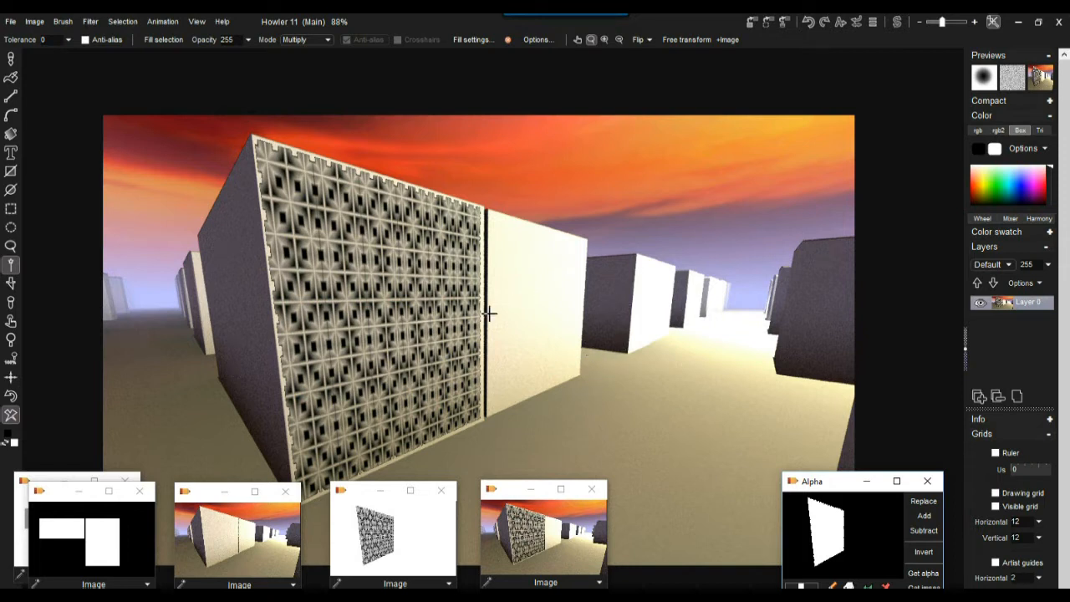
# Step: Switch to Firefox and open Base image #1 from the Cityscapes page at full size
pyautogui.click(707, 406)
pyautogui.hotkey('alt', 'Tab')
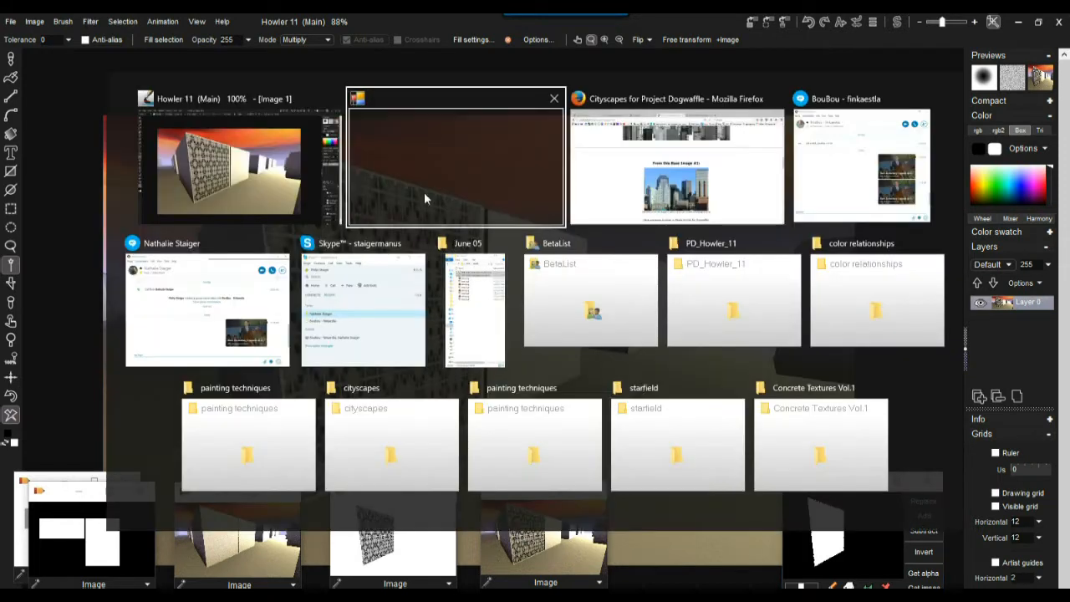
pyautogui.click(628, 155)
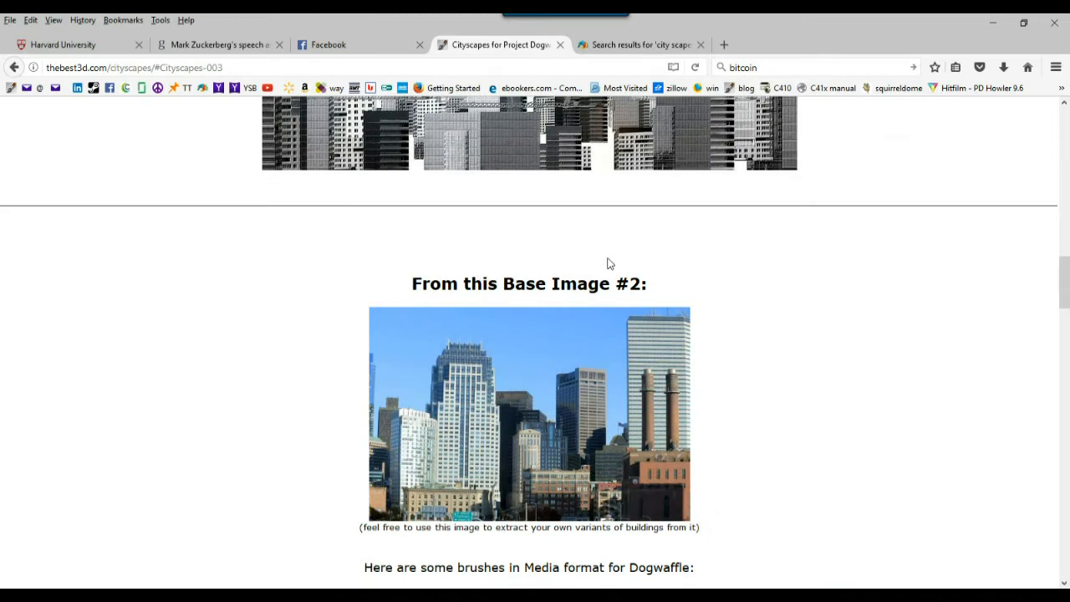
pyautogui.scroll(4, 599, 236)
pyautogui.scroll(4, 600, 236)
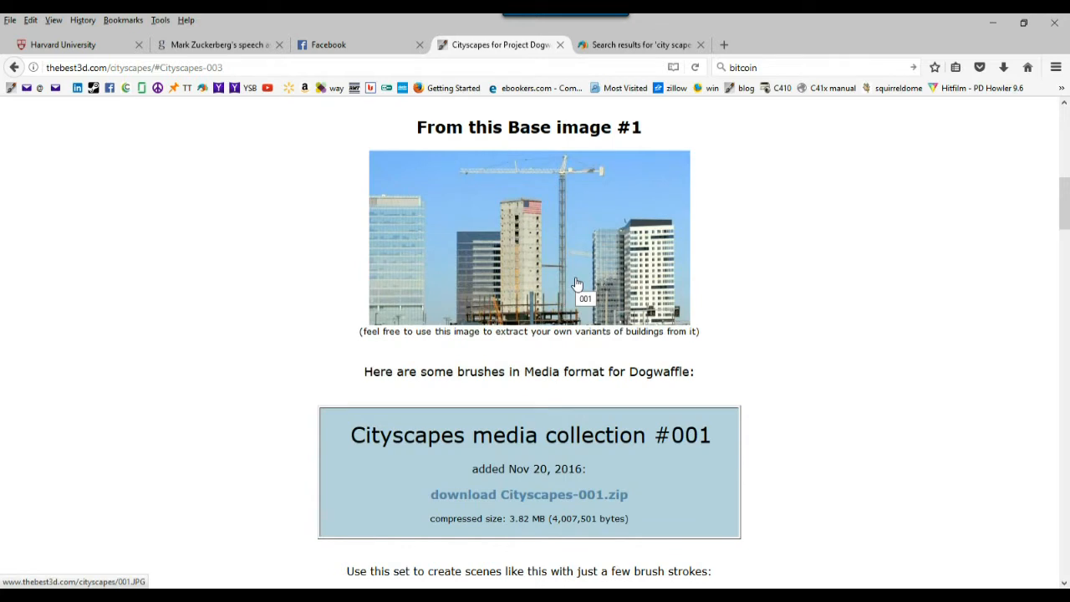
pyautogui.click(552, 217)
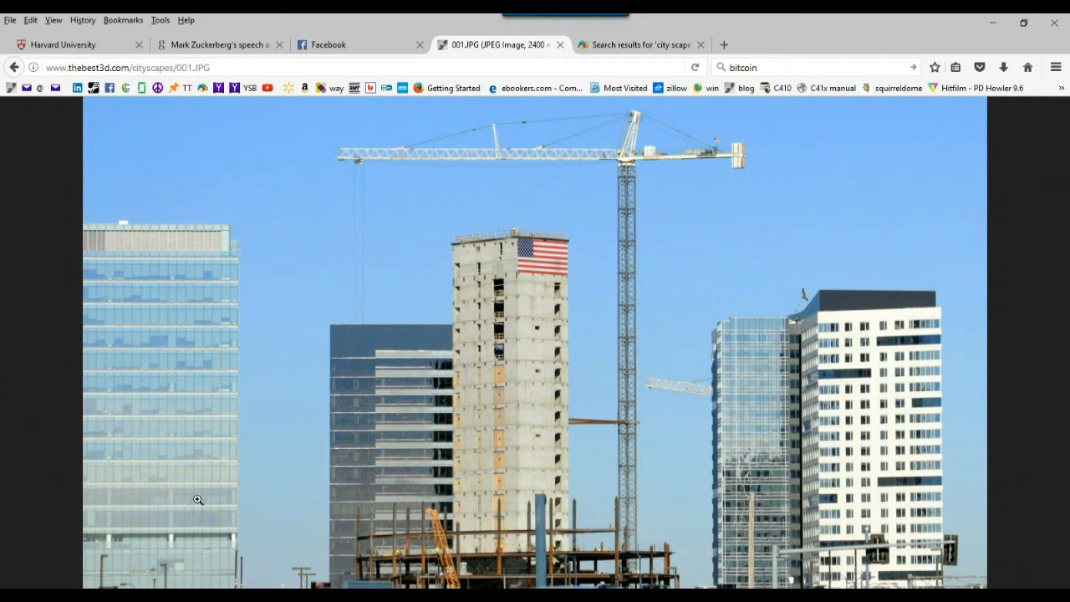
# Step: Examine the building facades on both sides of the crane photo at full resolution, and return to the Cityscapes page
pyautogui.click(140, 365)
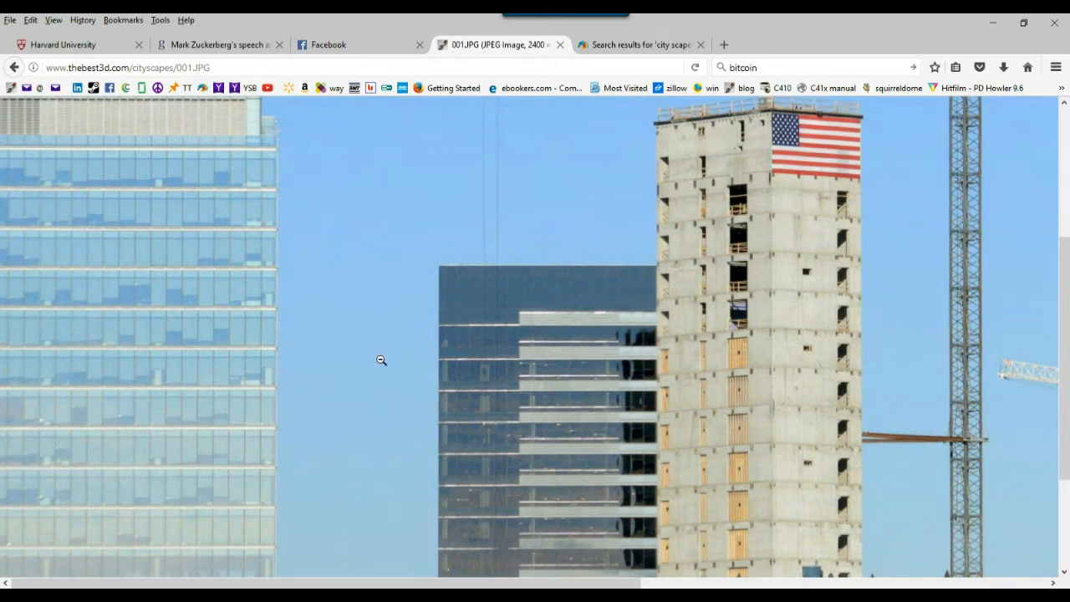
pyautogui.click(506, 300)
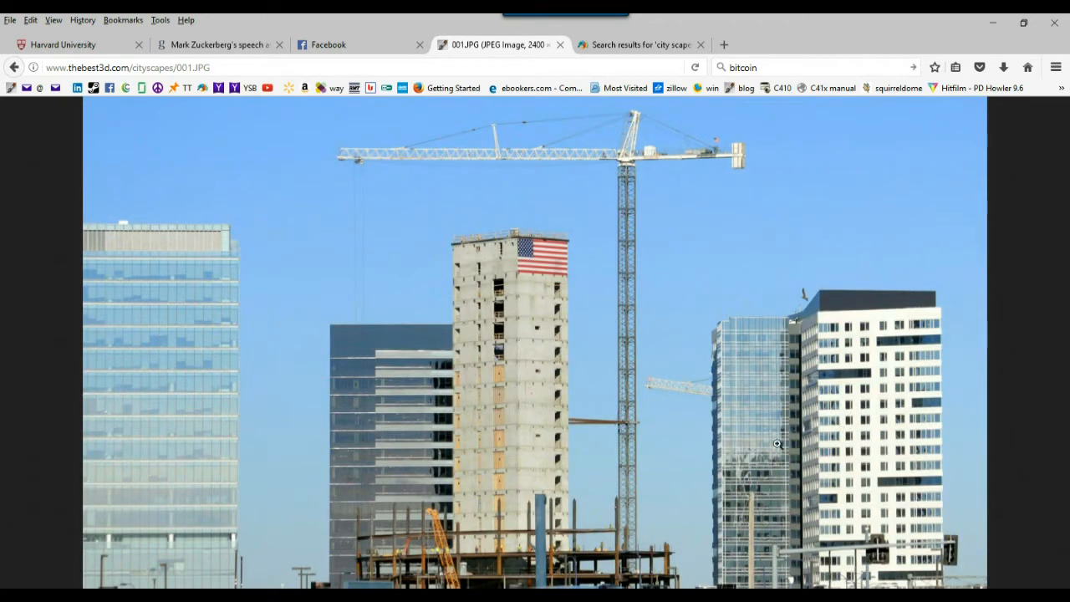
pyautogui.click(780, 416)
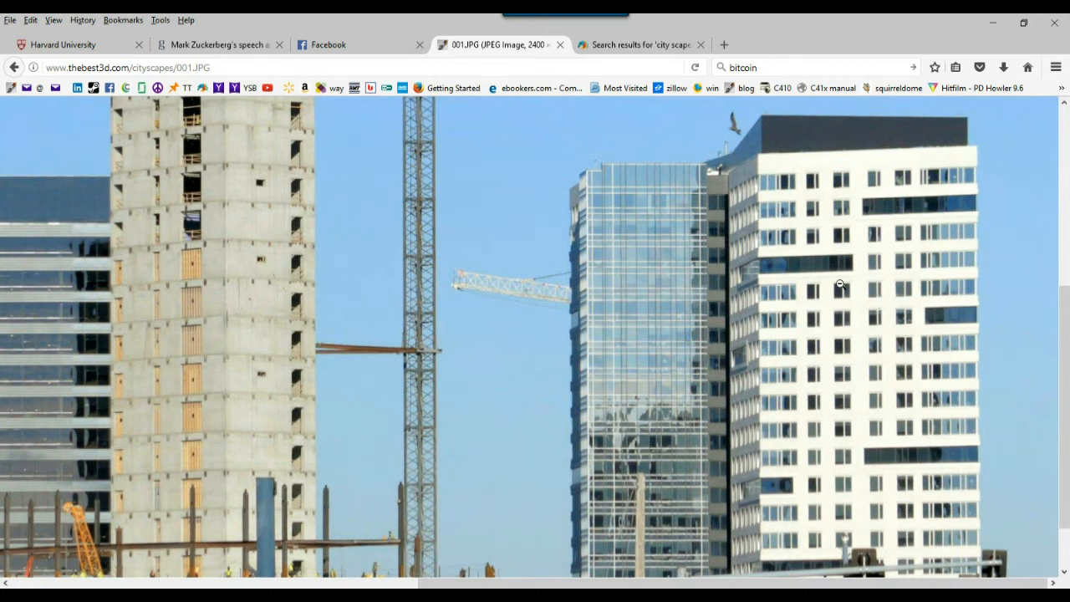
pyautogui.click(830, 258)
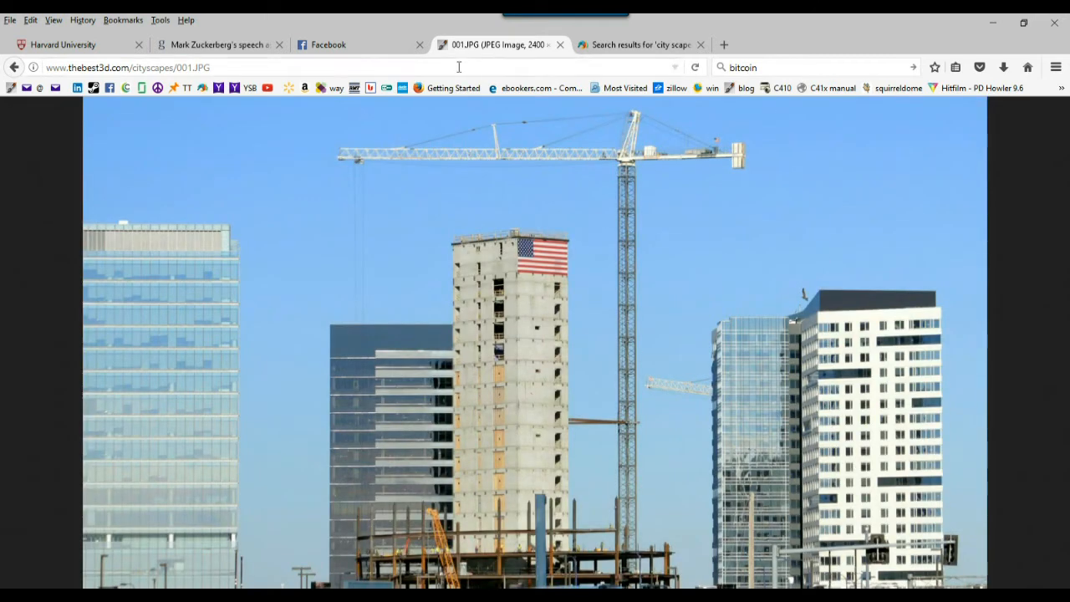
pyautogui.click(13, 67)
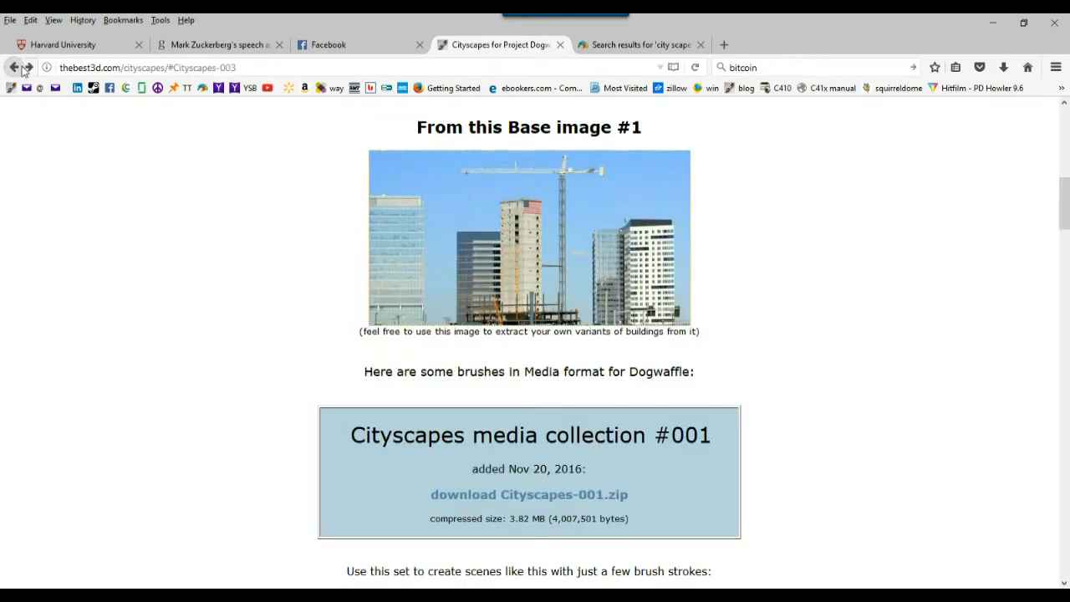
# Step: Compare the painted scene in Howler with the Cityscapes page, reopen Base image #1 to review its facades, and return to the page
pyautogui.hotkey('alt', 'Tab')
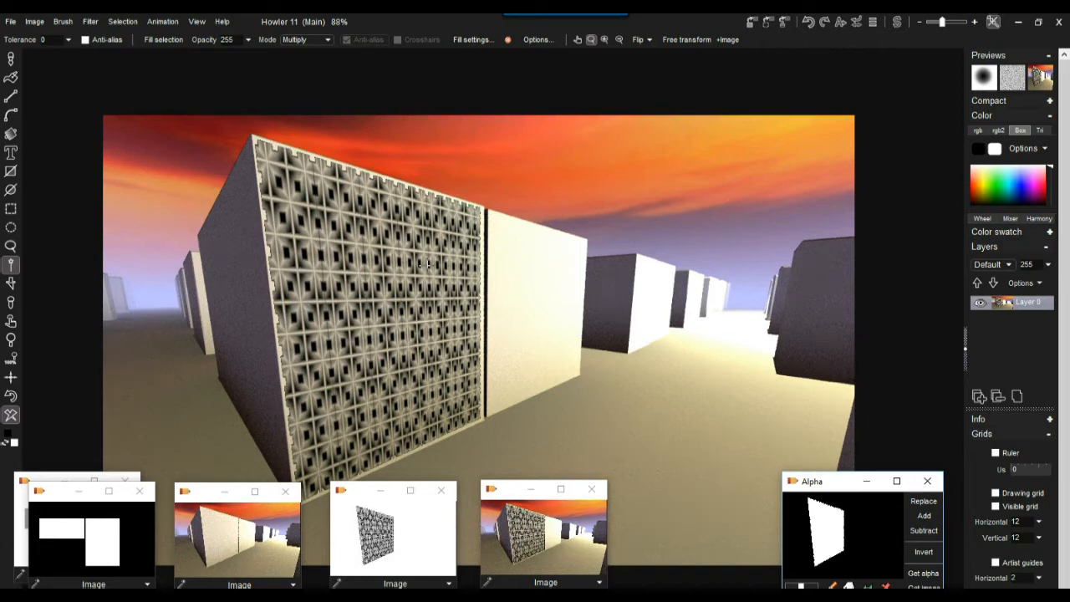
pyautogui.hotkey('alt', 'Tab')
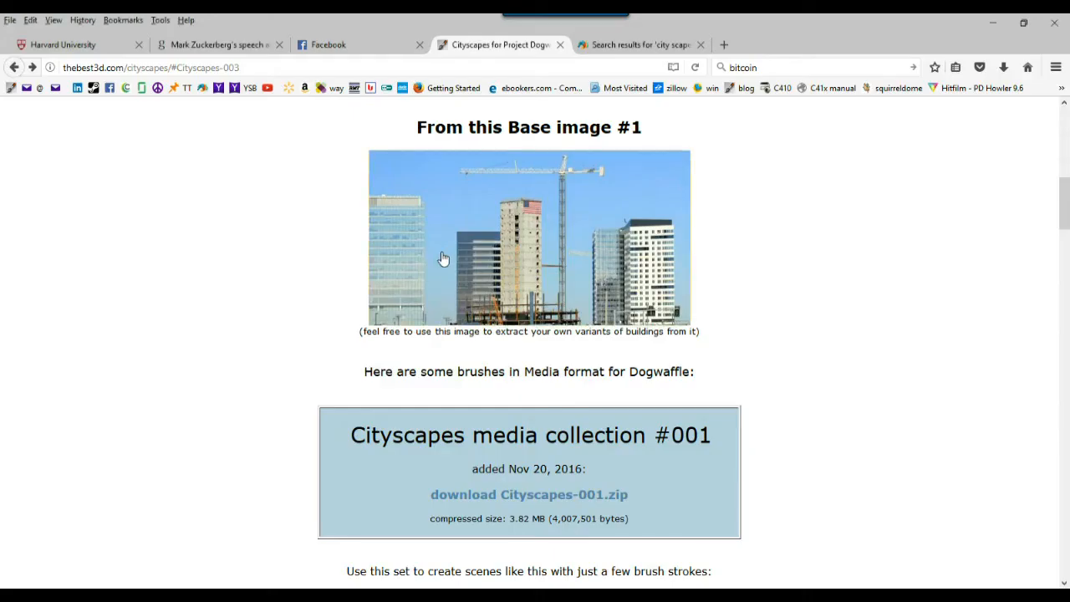
pyautogui.click(660, 266)
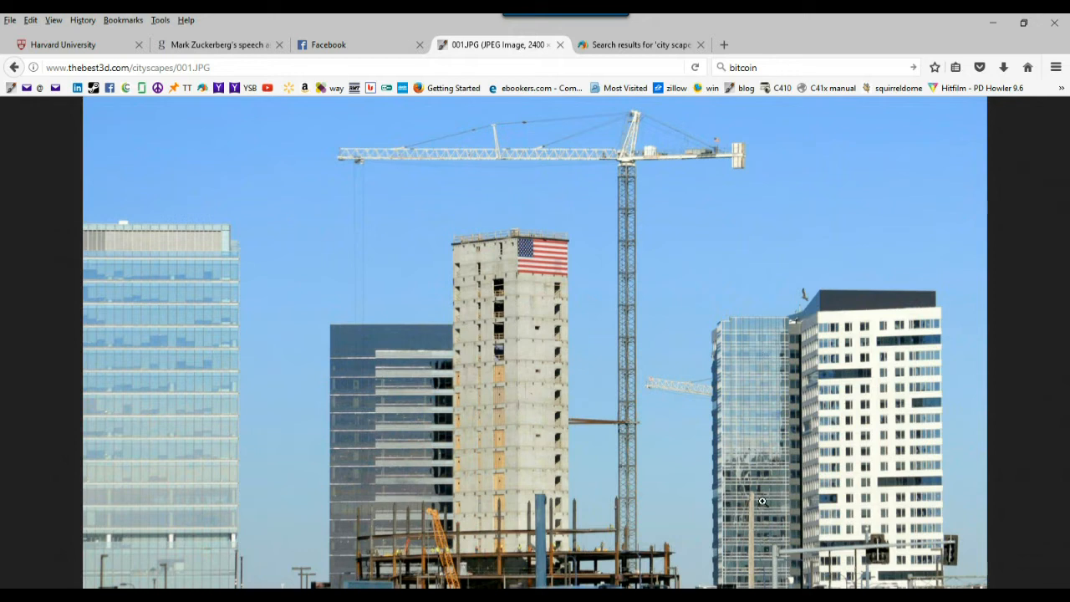
pyautogui.click(774, 447)
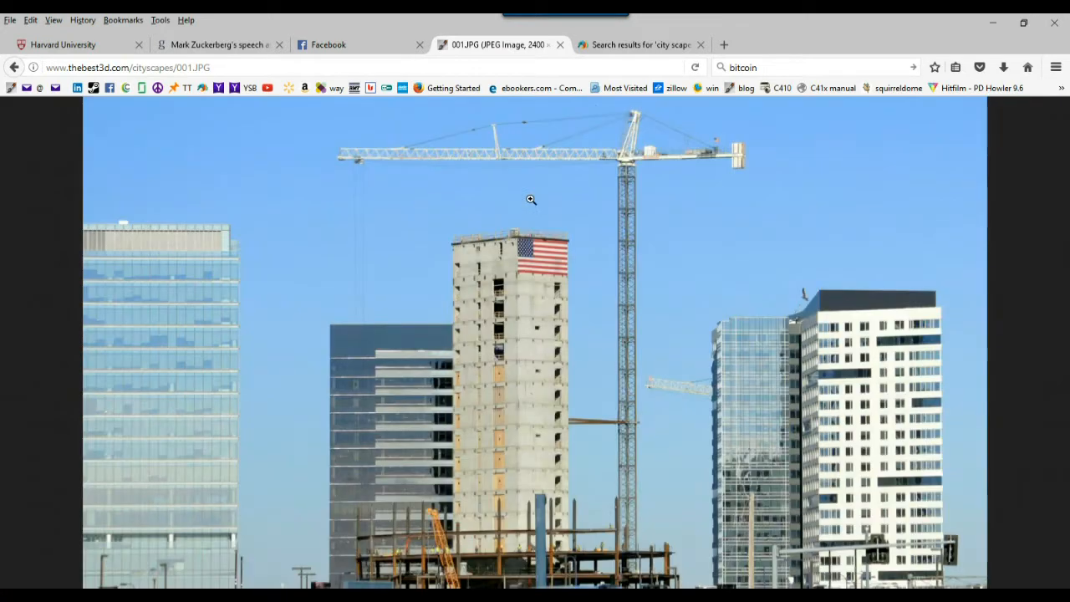
pyautogui.click(532, 200)
pyautogui.click(12, 69)
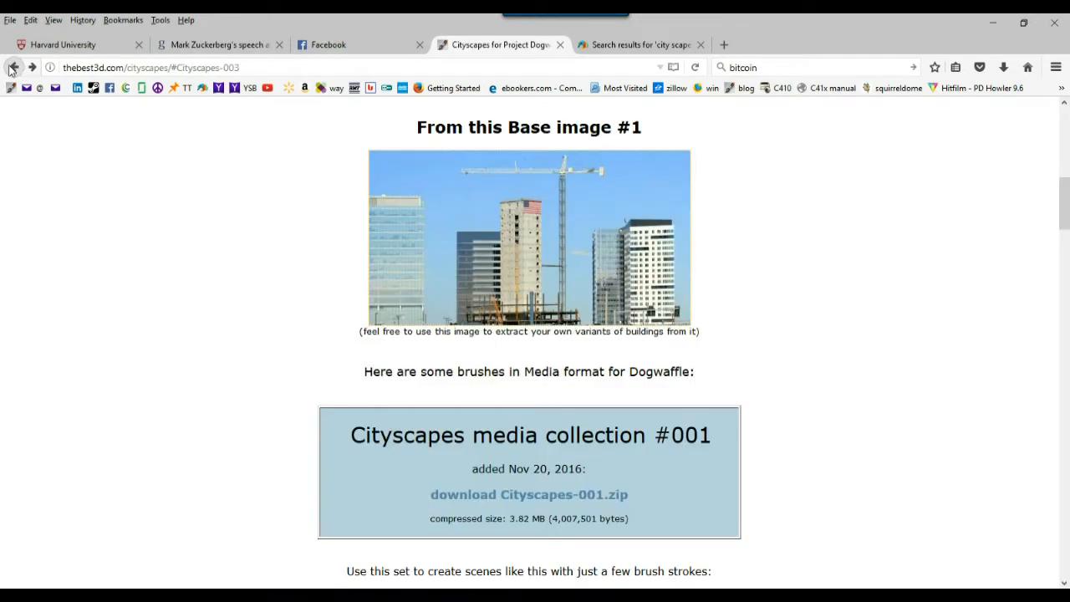
# Step: View the sample scene created with Cityscapes media collection #001 at full size and return to the page
pyautogui.scroll(-2, 556, 346)
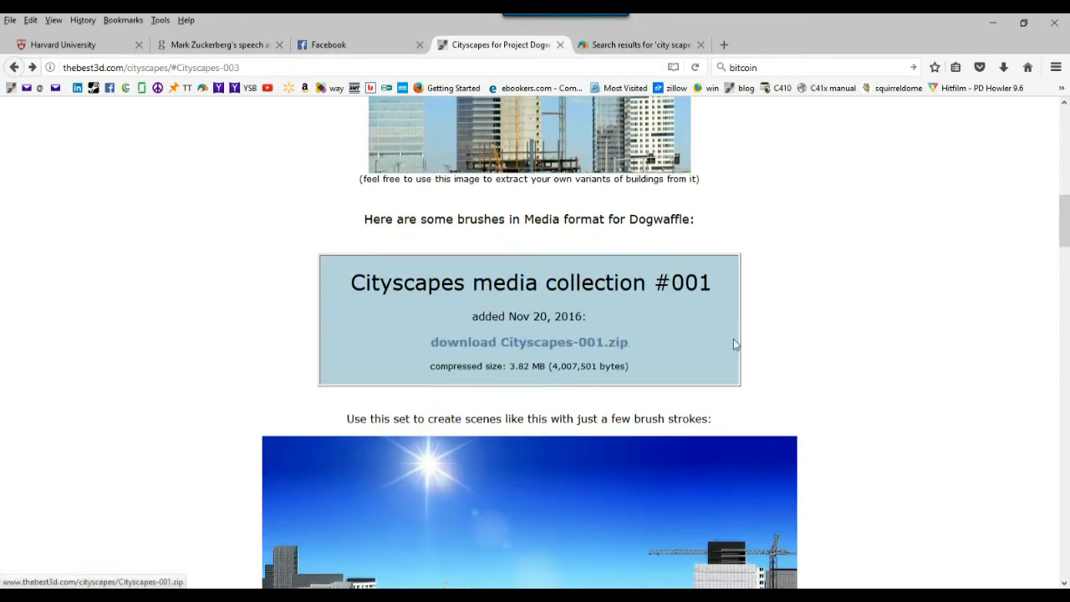
pyautogui.scroll(-4, 736, 344)
pyautogui.click(466, 301)
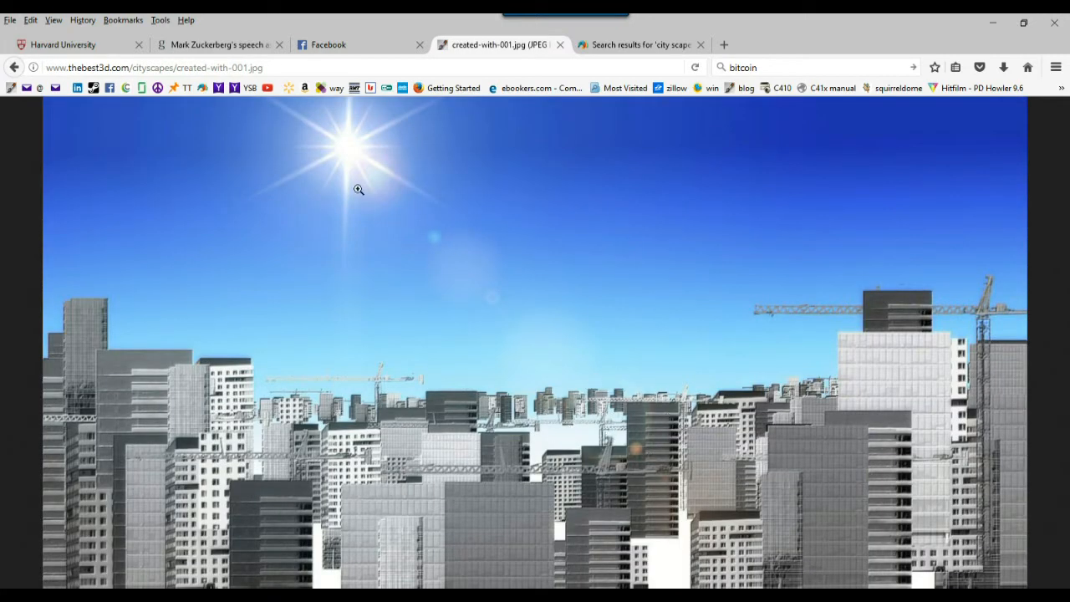
pyautogui.click(13, 67)
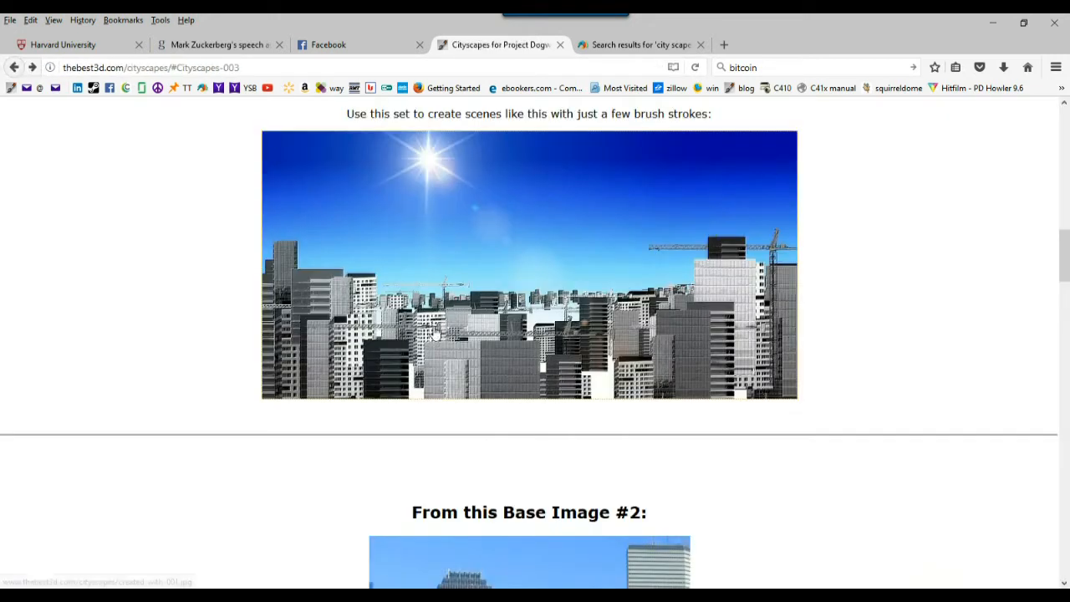
# Step: Open Base Image #2, examine its buildings at full resolution, and return to the Cityscapes page
pyautogui.scroll(-5, 481, 322)
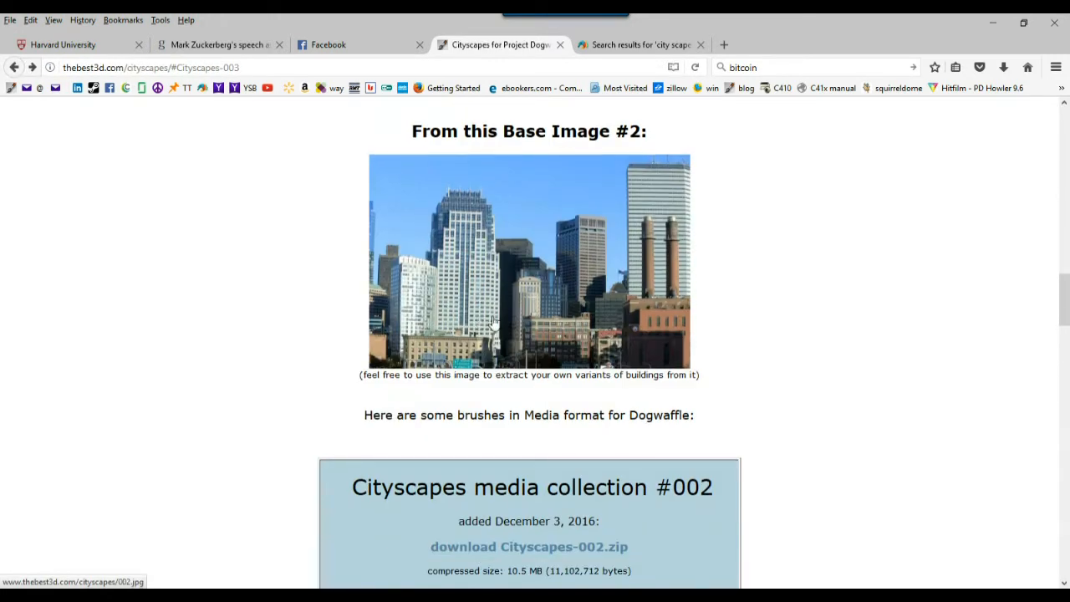
pyautogui.click(535, 289)
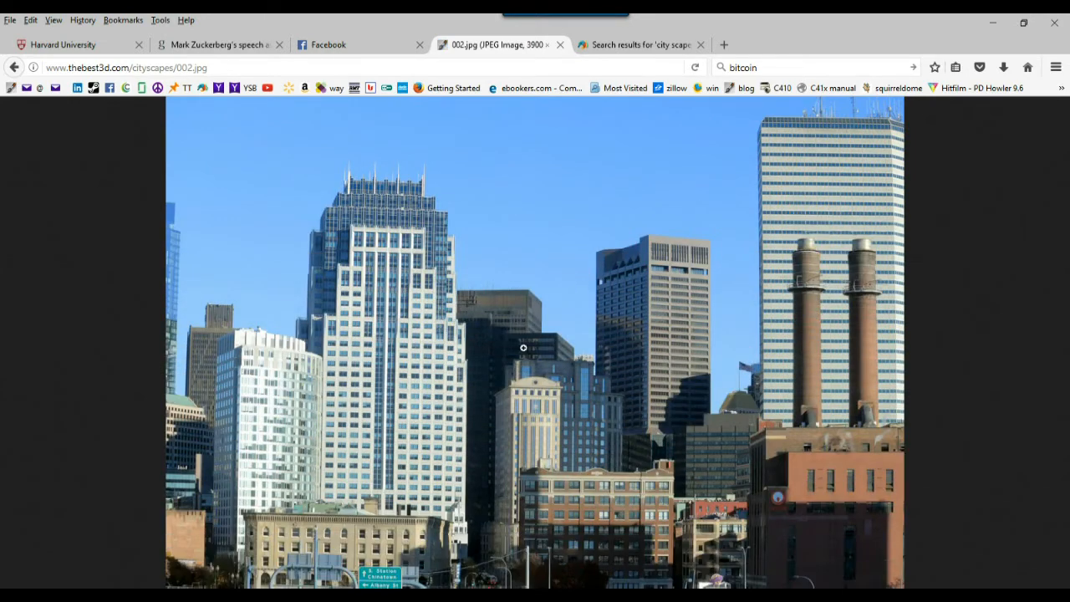
pyautogui.click(486, 342)
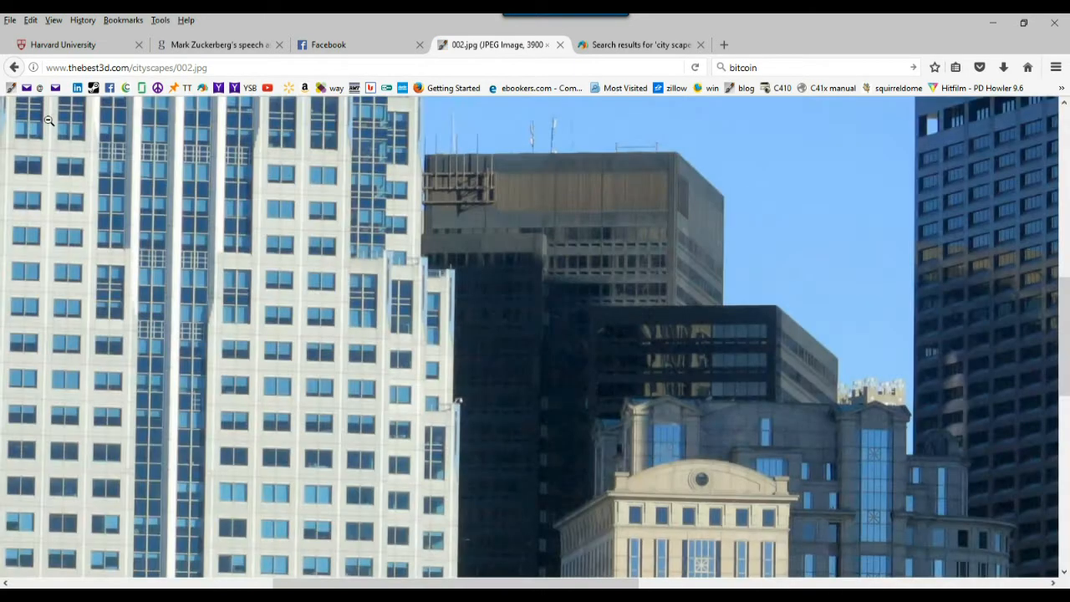
pyautogui.click(13, 67)
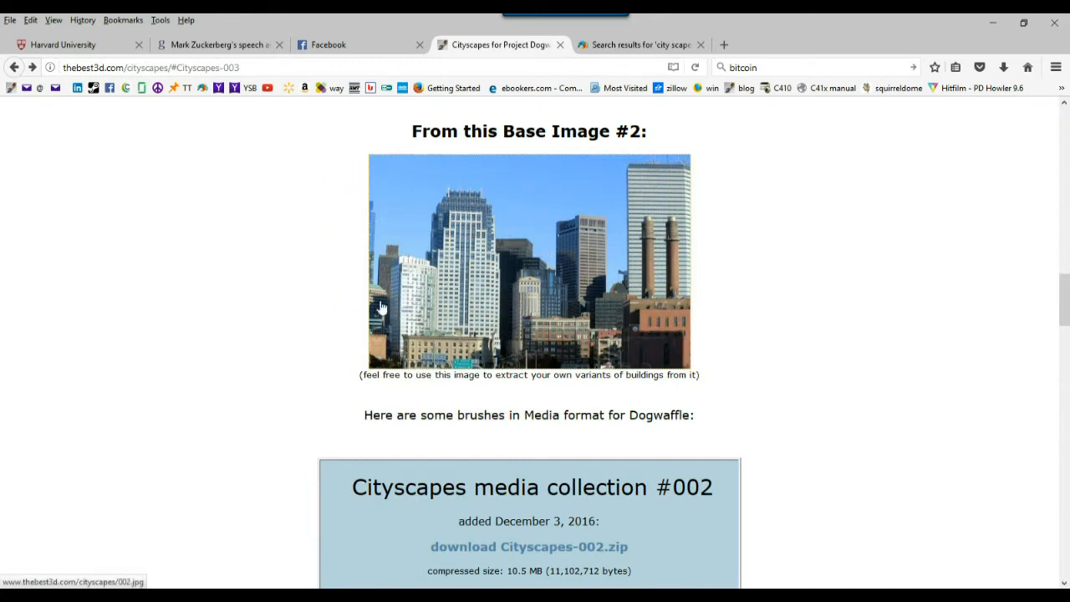
# Step: View the apocalyptic cityscape sample below Cityscapes media collection #002 and return to the page
pyautogui.scroll(-5, 377, 306)
pyautogui.scroll(-1, 376, 308)
pyautogui.click(547, 317)
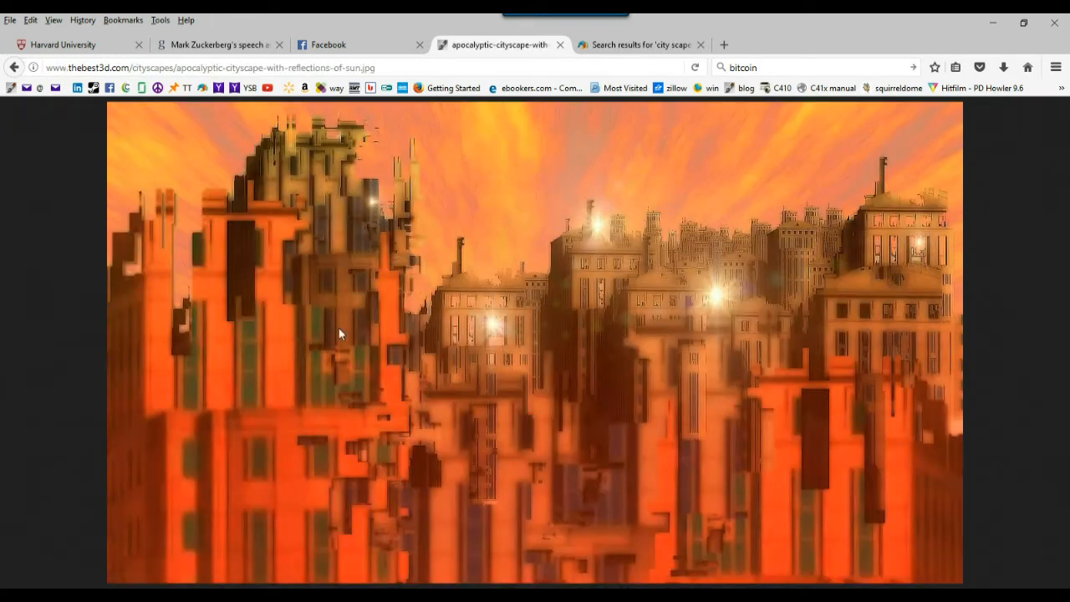
pyautogui.click(13, 67)
# Step: View the orange sunset city sample under Cityscapes media collection #003 at full size and return to the page
pyautogui.scroll(-4, 544, 323)
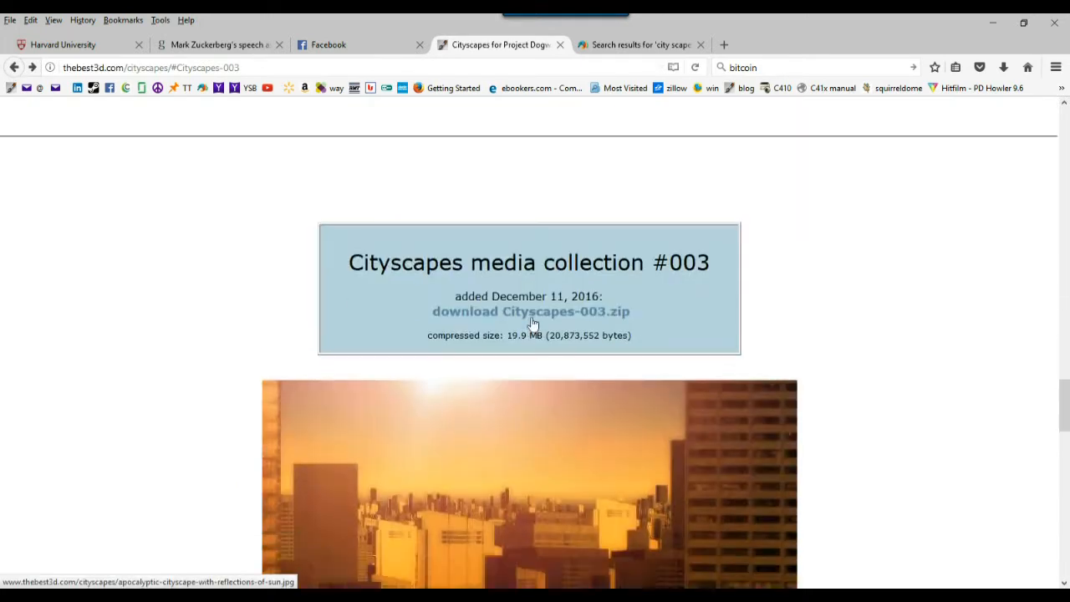
pyautogui.scroll(-5, 530, 322)
pyautogui.scroll(2, 522, 309)
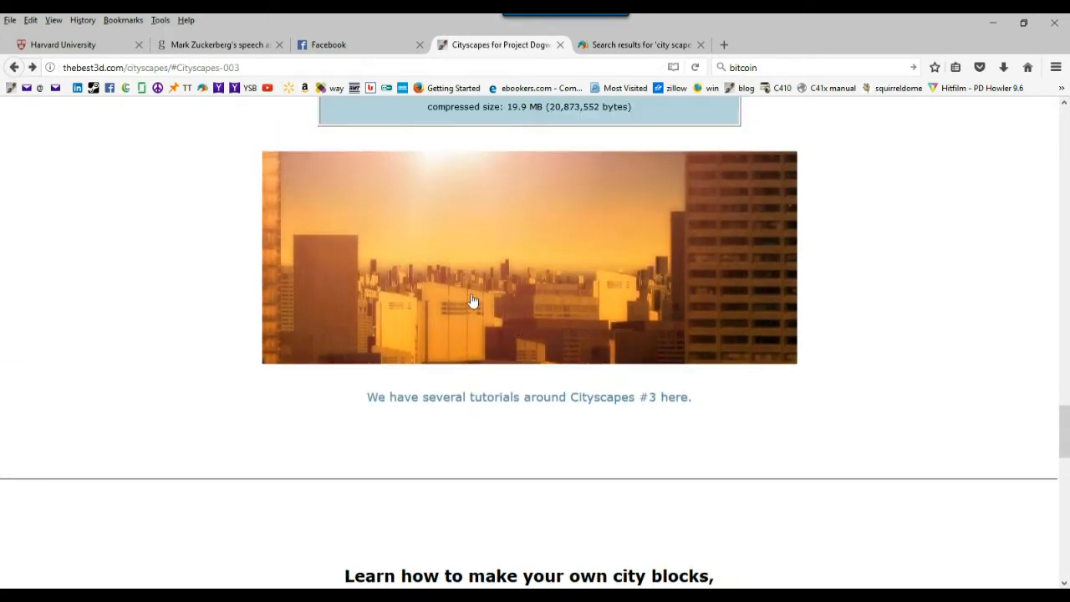
pyautogui.click(728, 233)
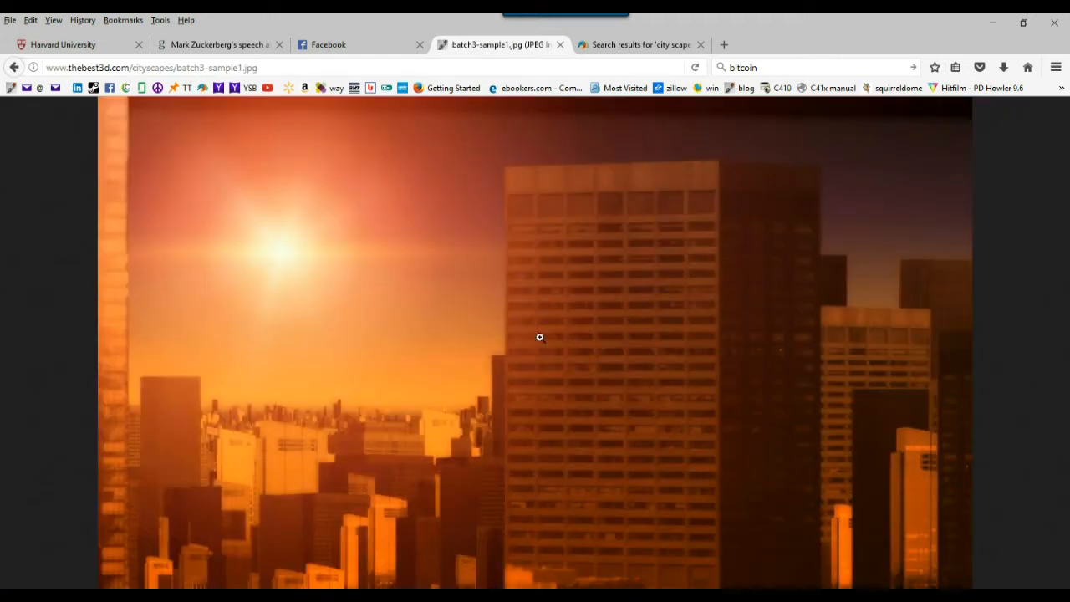
pyautogui.click(13, 68)
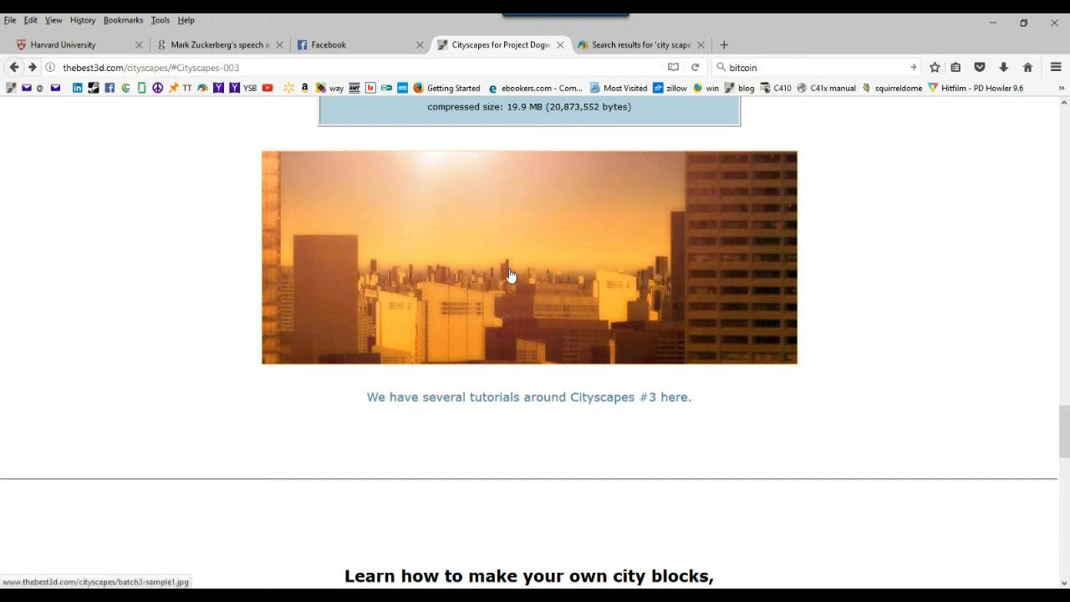
# Step: View the picture of an entire city painted from one building, and look over the page around it up to the tutorials link
pyautogui.scroll(-5, 181, 242)
pyautogui.scroll(-5, 182, 242)
pyautogui.scroll(2, 181, 243)
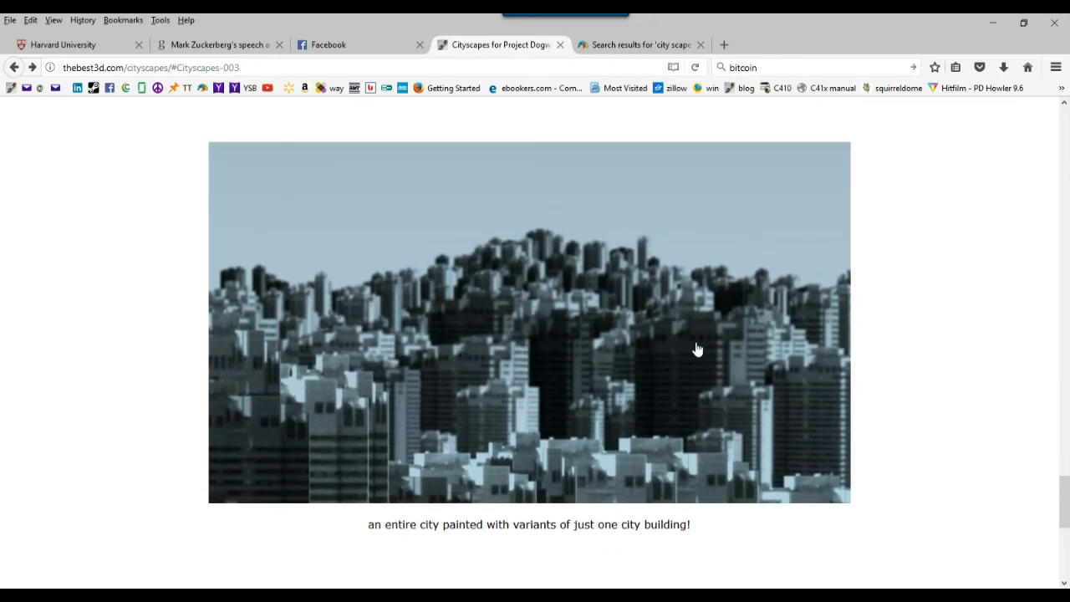
pyautogui.click(625, 336)
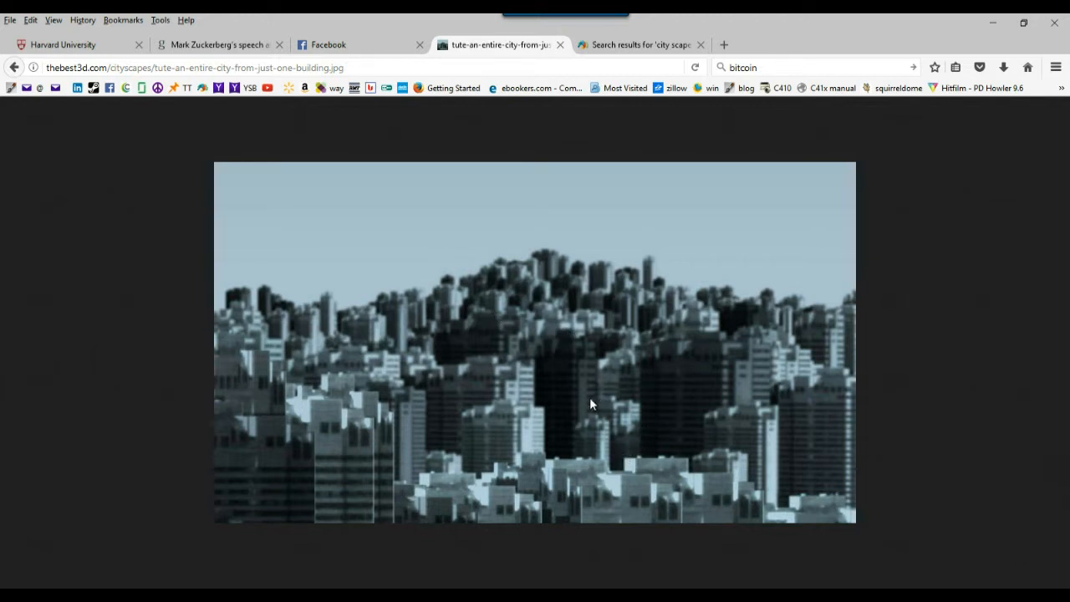
pyautogui.click(14, 66)
pyautogui.scroll(-5, 539, 408)
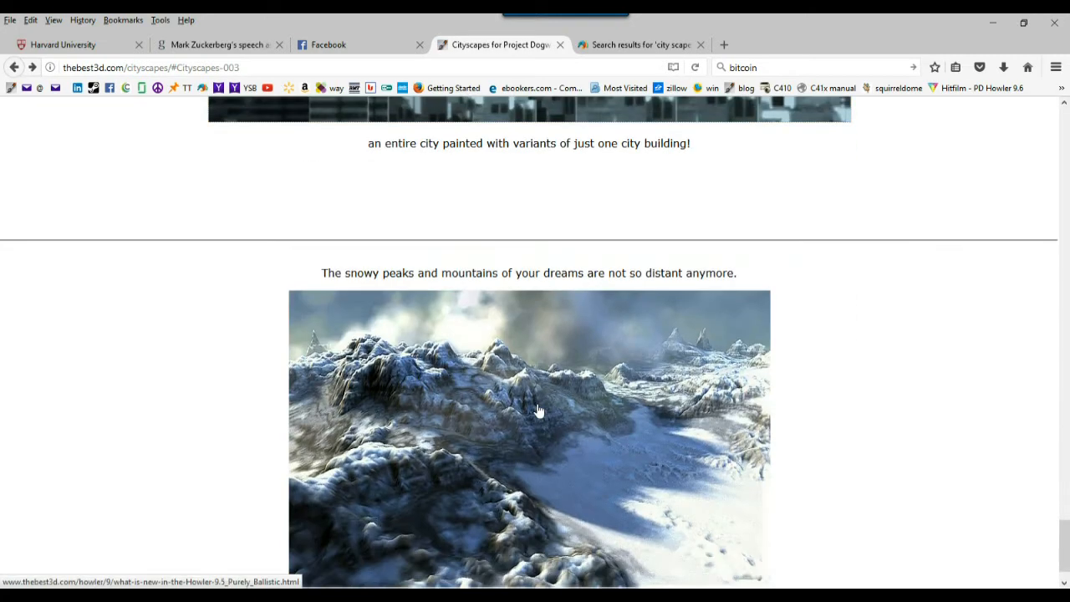
pyautogui.scroll(4, 539, 408)
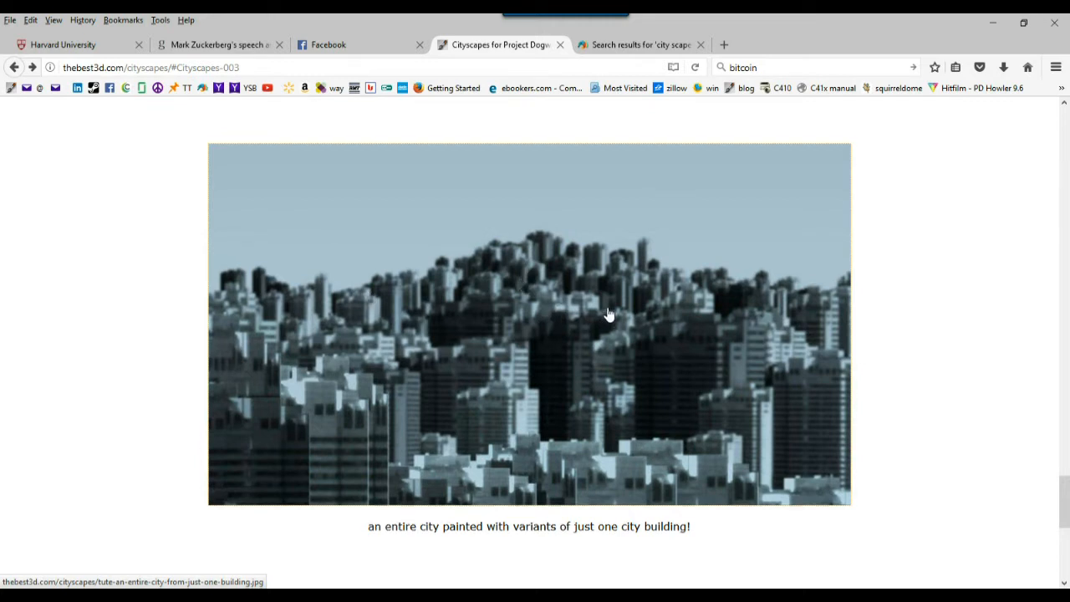
pyautogui.scroll(2, 607, 315)
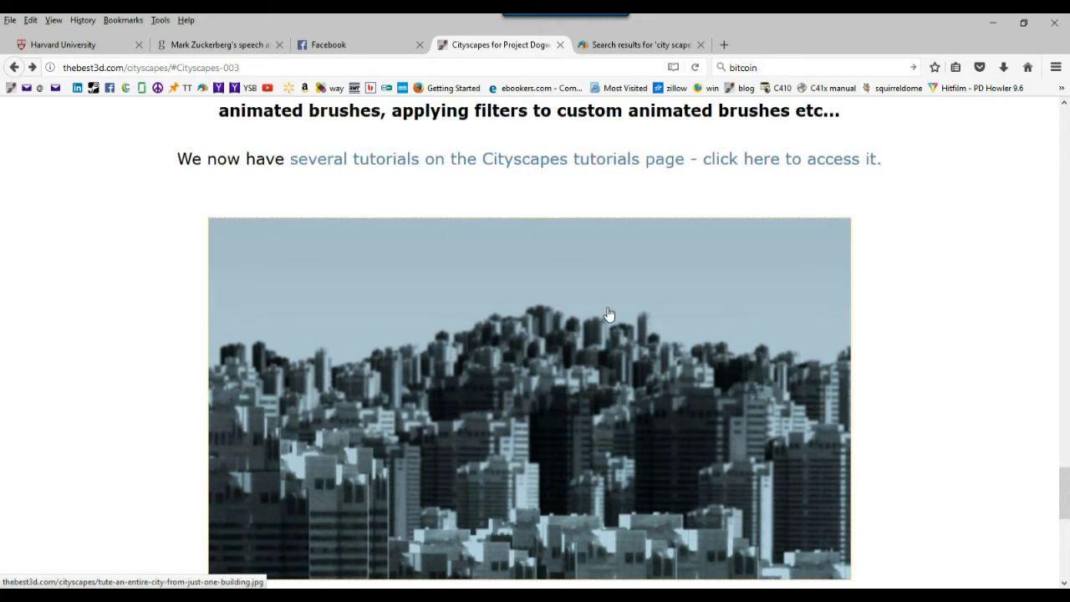
# Step: Browse the 3D models and assets in the Daz 3D shop's search results for city scapes
pyautogui.click(602, 46)
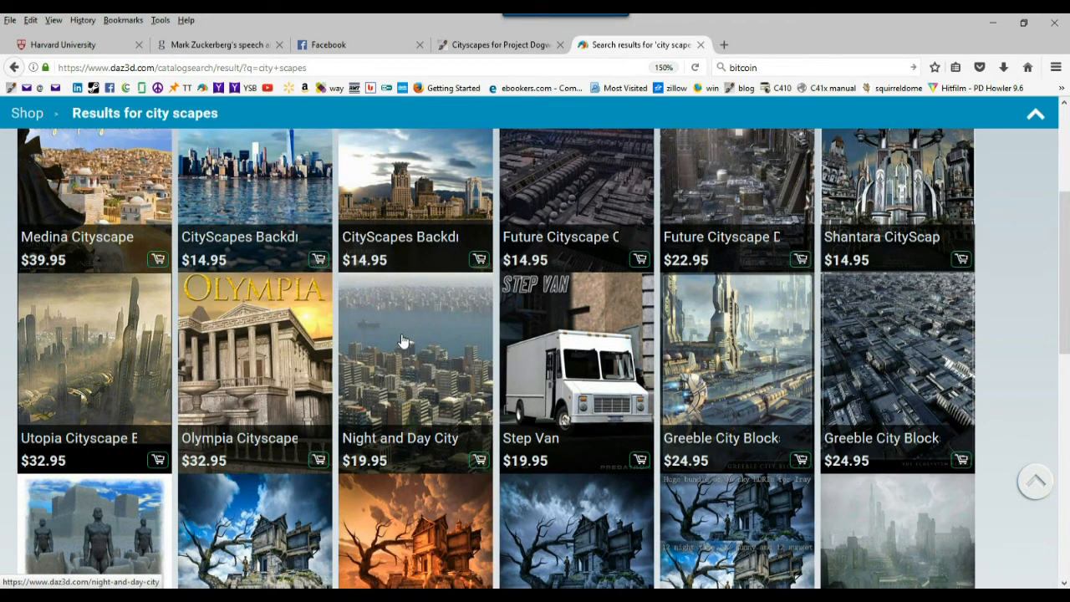
pyautogui.scroll(-3, 401, 340)
pyautogui.scroll(6, 401, 340)
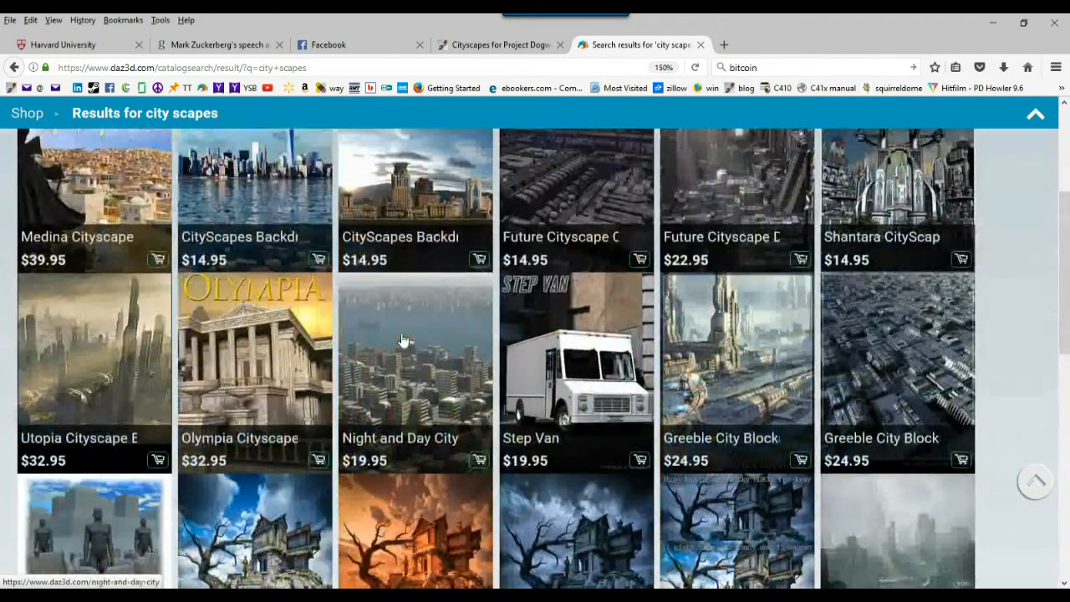
pyautogui.scroll(-3, 418, 340)
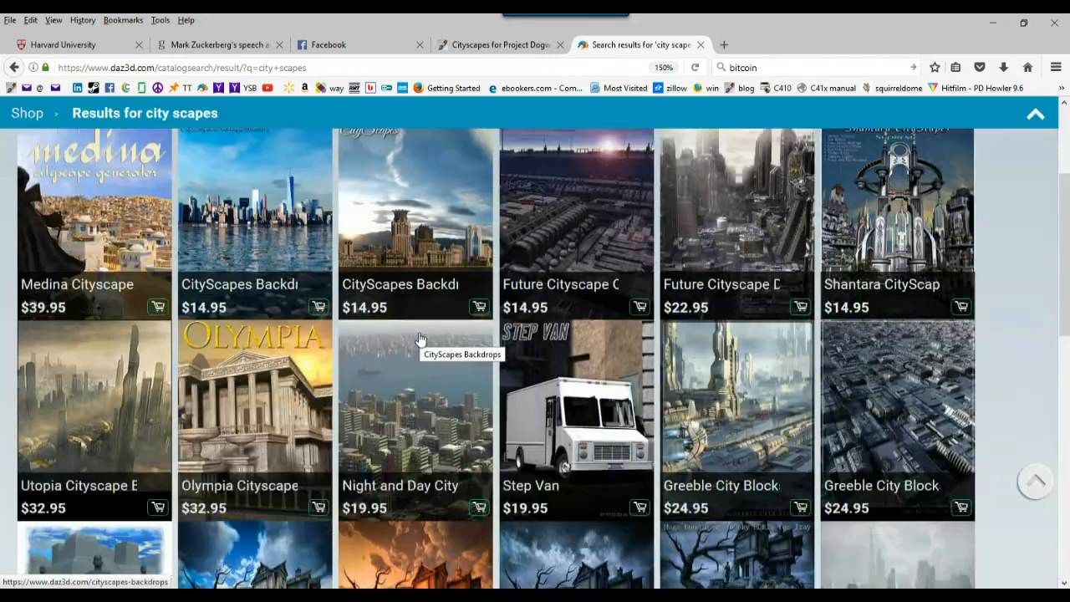
pyautogui.scroll(2, 452, 344)
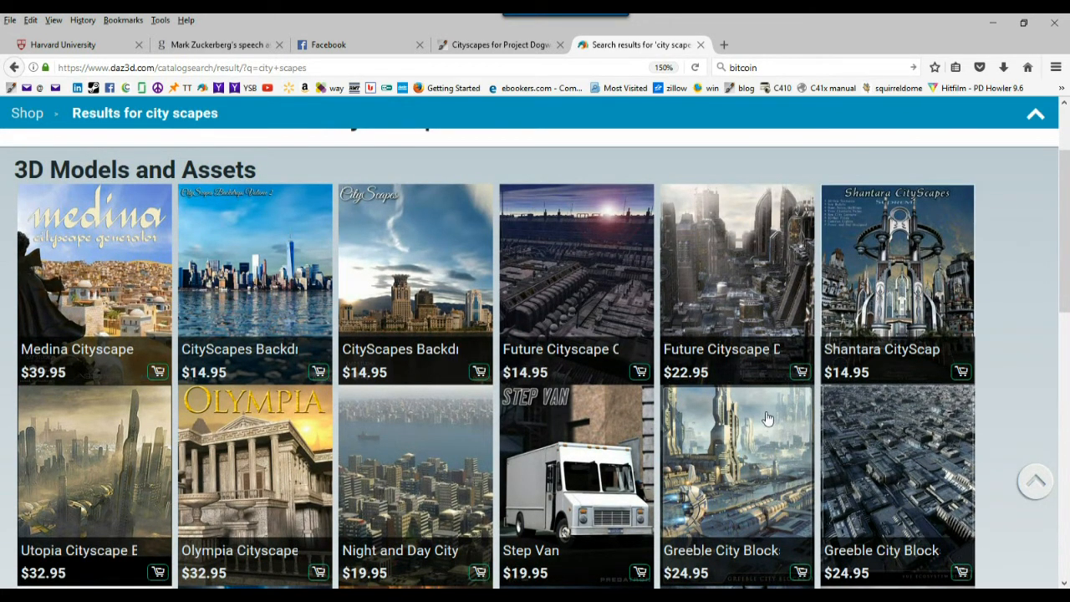
# Step: Look through more of the city scapes search results and open the dark Greeble City Blocks product priced $24.95
pyautogui.scroll(-4, 742, 413)
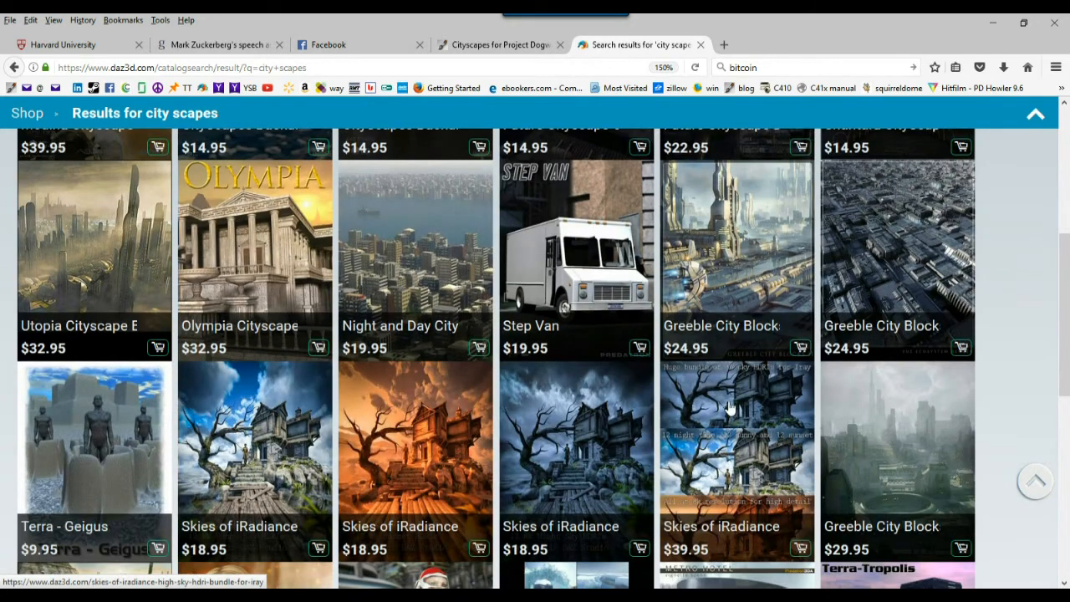
pyautogui.scroll(4, 824, 400)
pyautogui.click(909, 431)
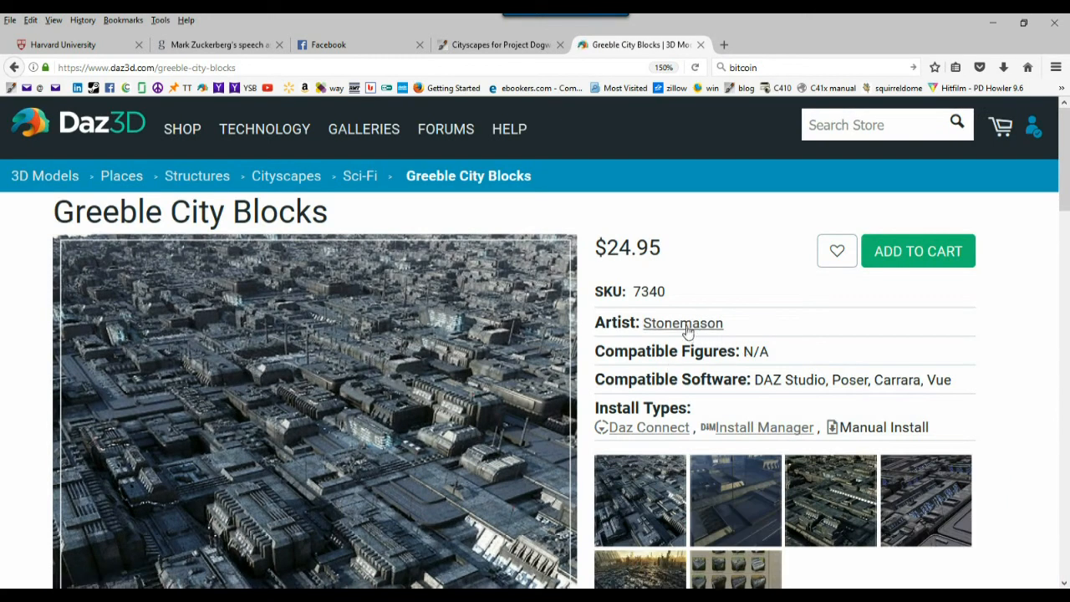
pyautogui.scroll(-3, 394, 338)
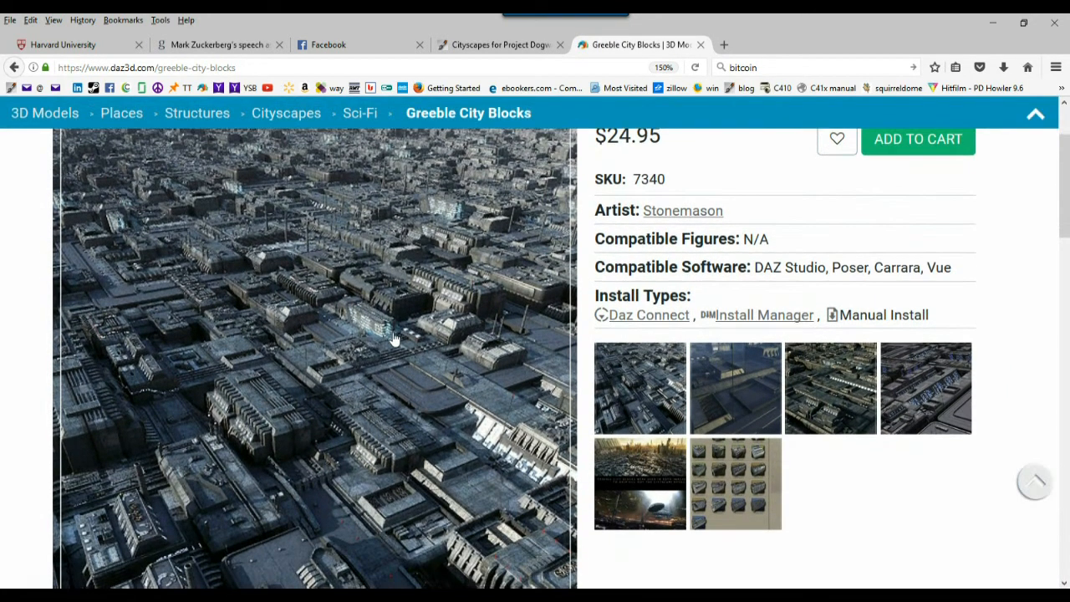
# Step: View the Greeble City Blocks gallery images from the Vue ecosystem render through the folder view, and close the gallery
pyautogui.click(733, 364)
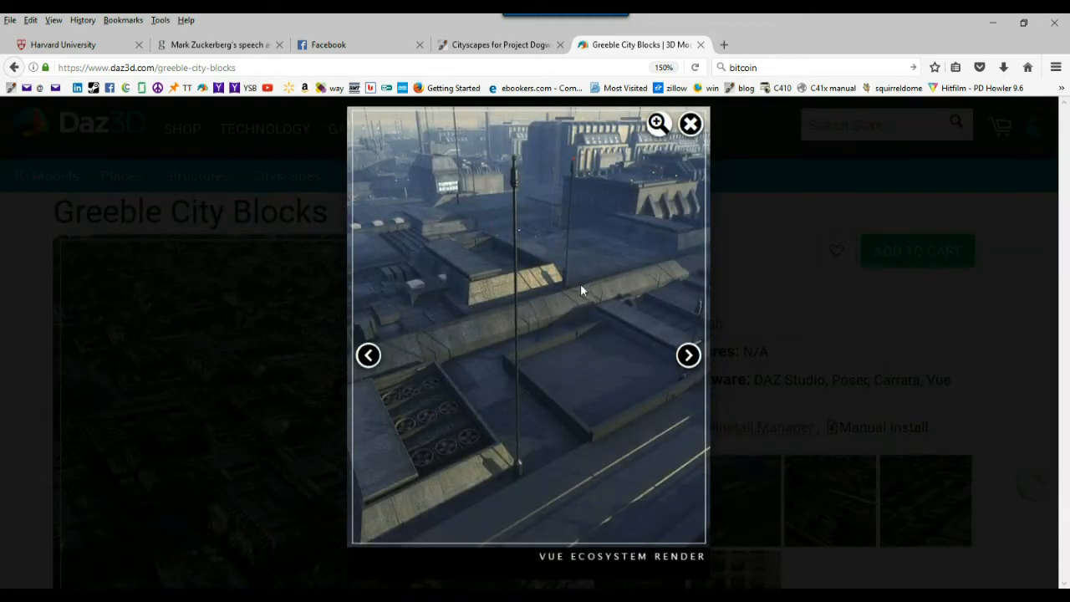
pyautogui.click(688, 355)
pyautogui.click(688, 355)
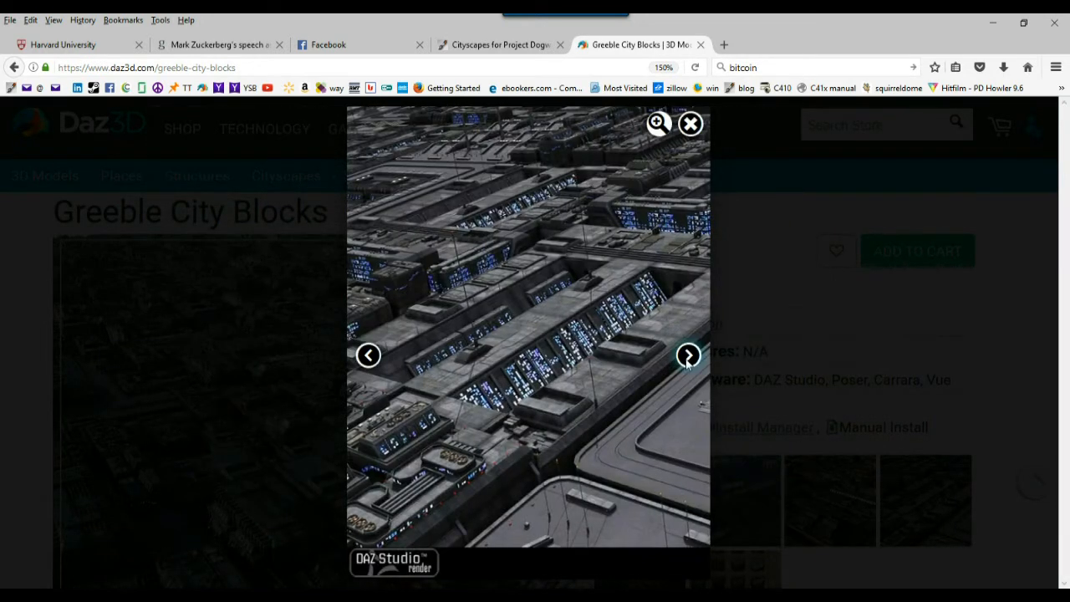
pyautogui.click(688, 356)
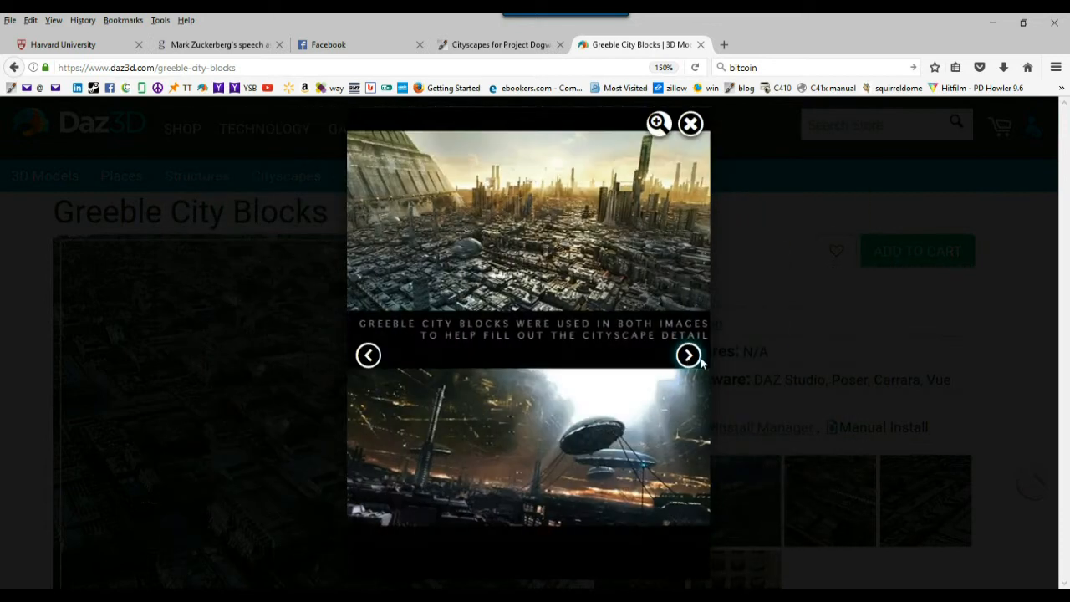
pyautogui.click(688, 355)
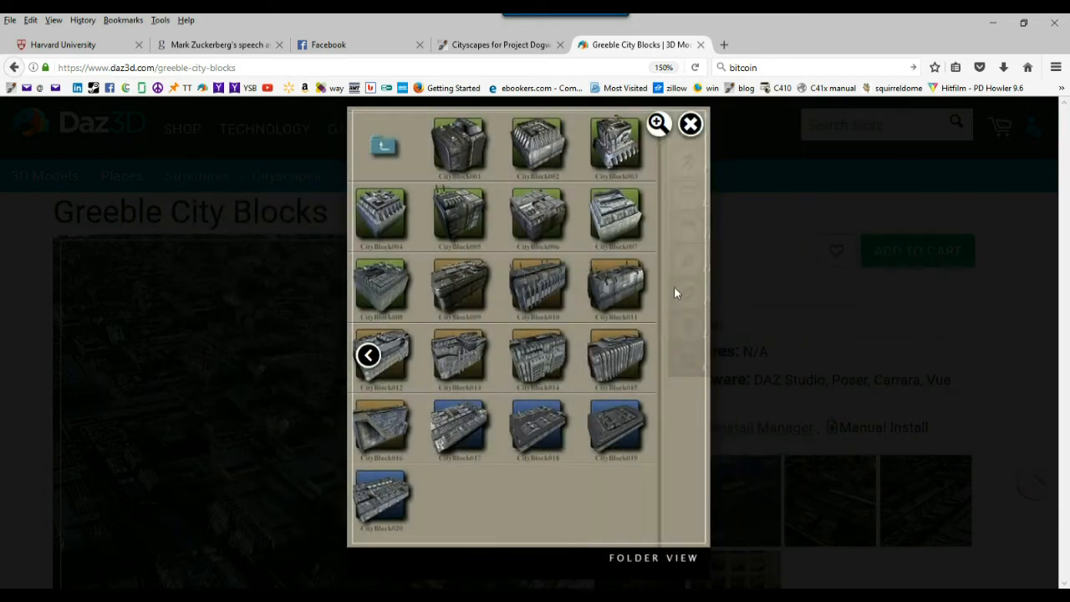
pyautogui.click(687, 126)
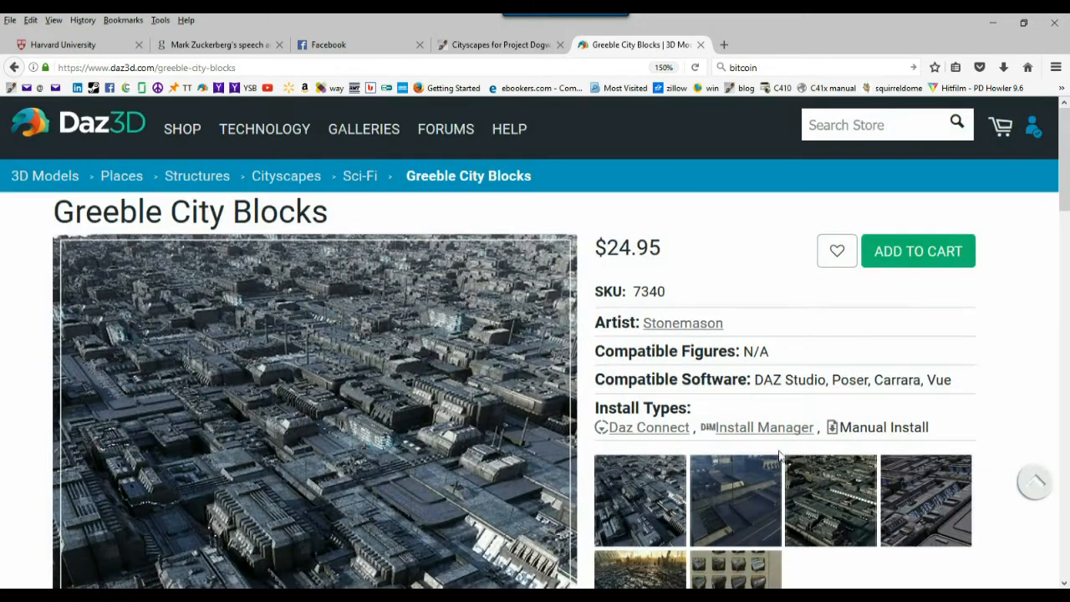
# Step: Look over the Greeble City Blocks product page and return to the city scapes search results
pyautogui.scroll(-4, 543, 410)
pyautogui.scroll(2, 535, 410)
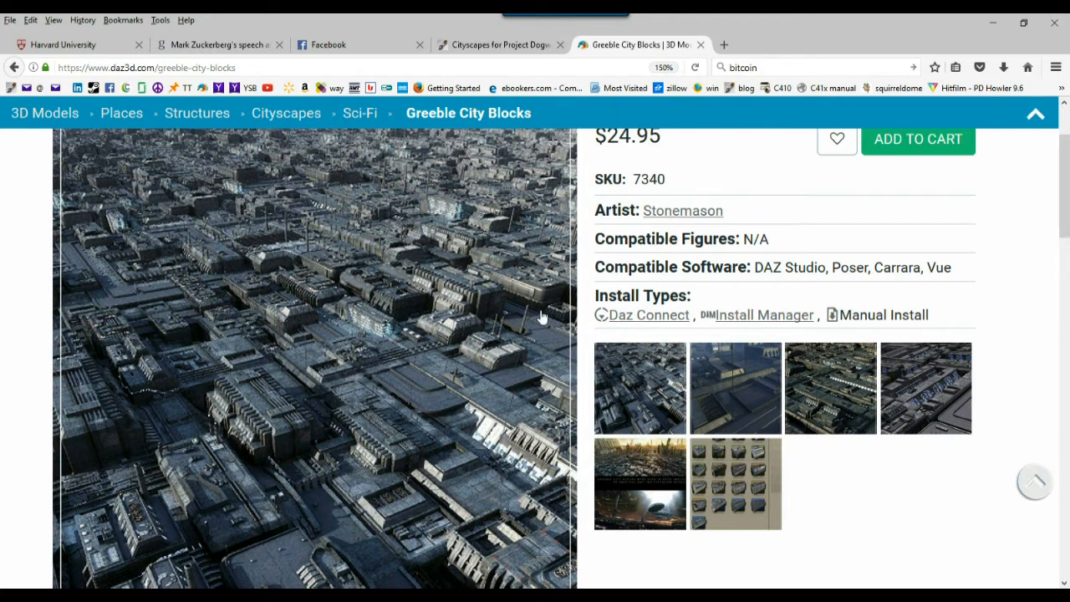
pyautogui.click(14, 67)
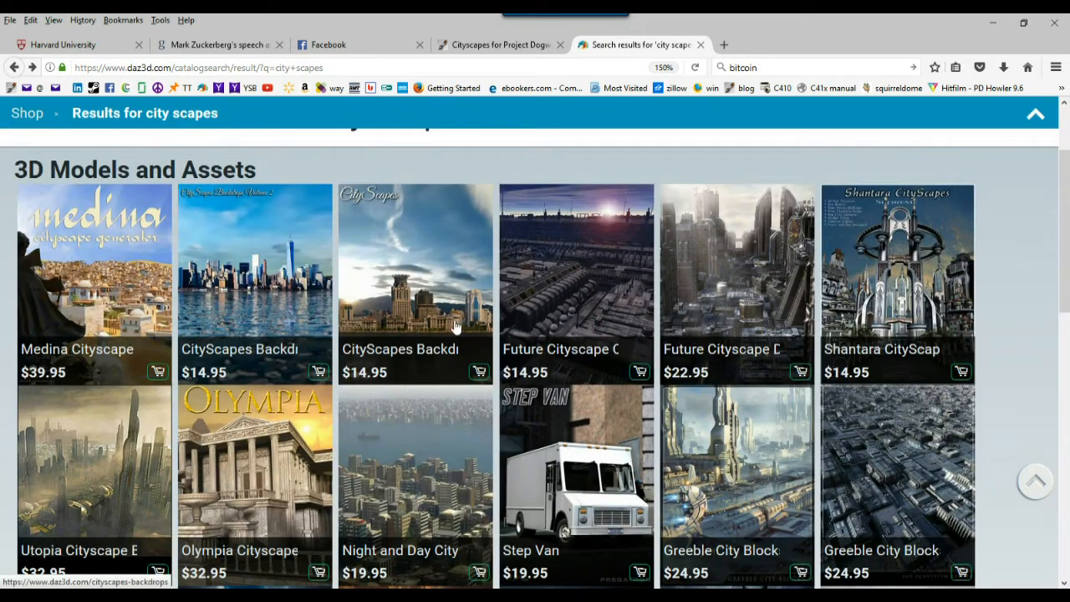
# Step: Open CityScapes Backdrops Volume 2 and view its enlarged sample of straight cityscapes before returning to the product page
pyautogui.click(280, 284)
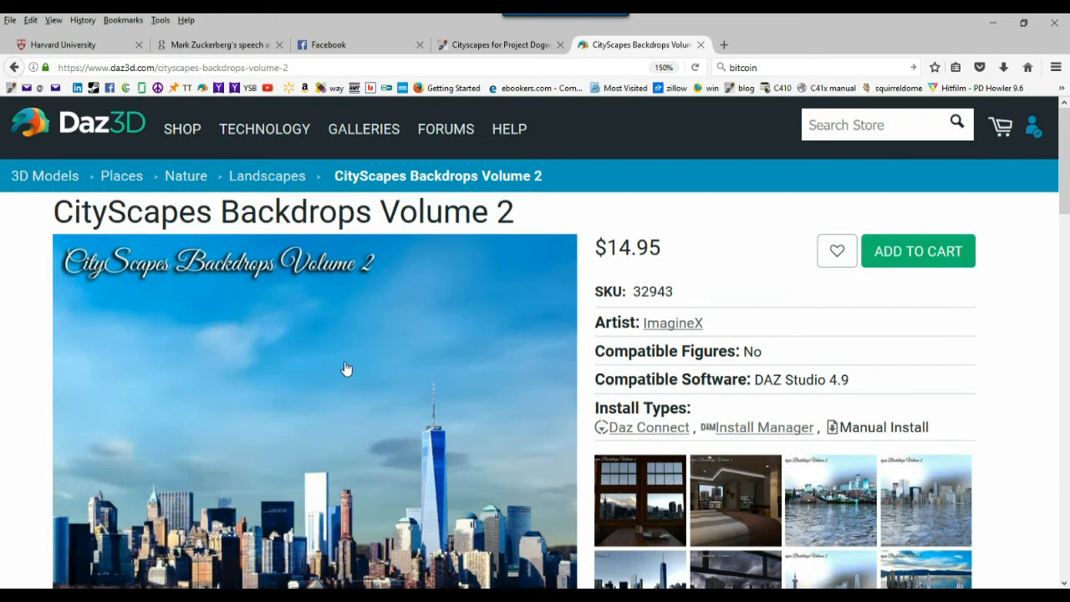
pyautogui.scroll(-4, 346, 371)
pyautogui.scroll(1, 313, 345)
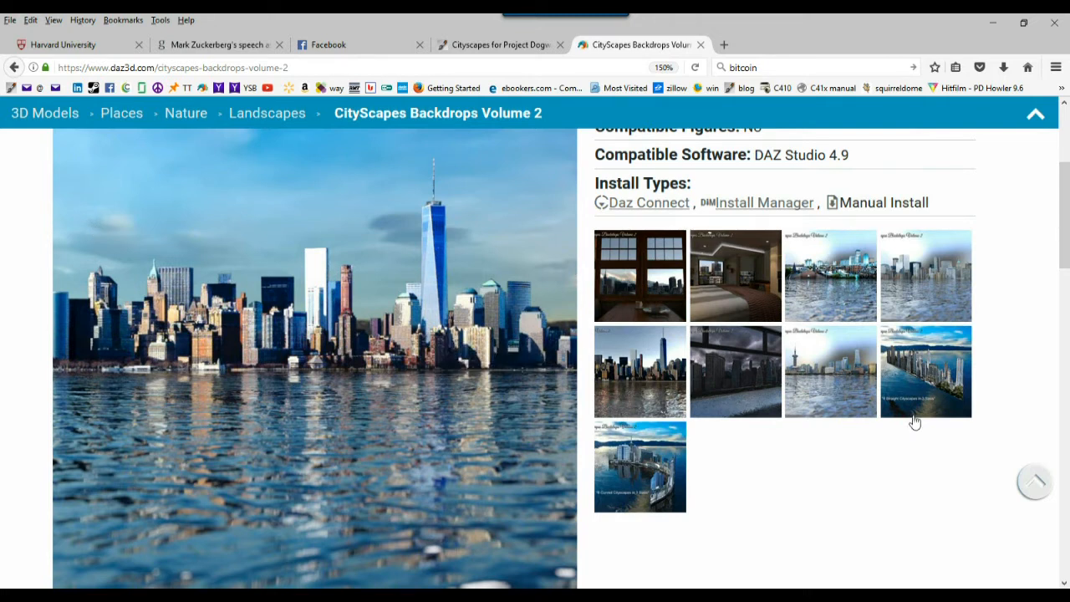
pyautogui.click(942, 352)
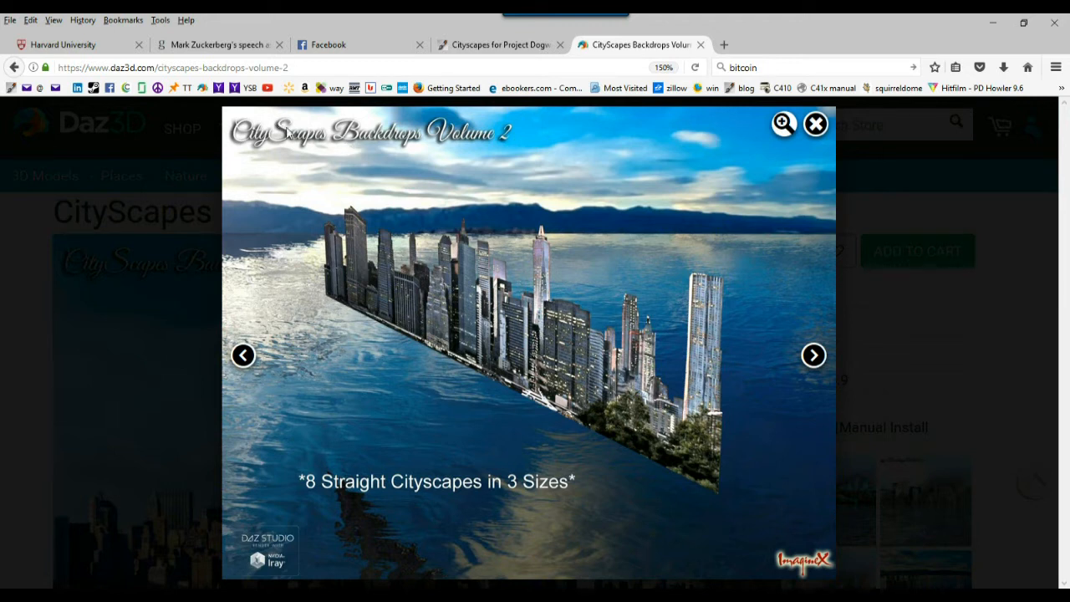
pyautogui.click(816, 123)
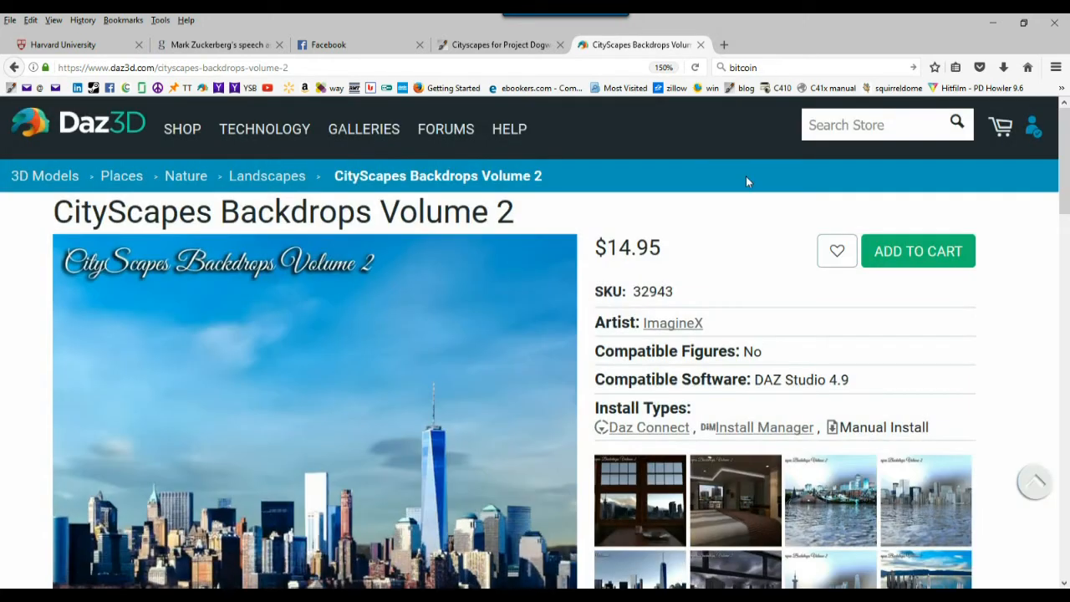
# Step: Switch to Howler, show the black image with two white rectangles, and move the two neighbouring image windows lower to uncover the canvas
pyautogui.click(485, 48)
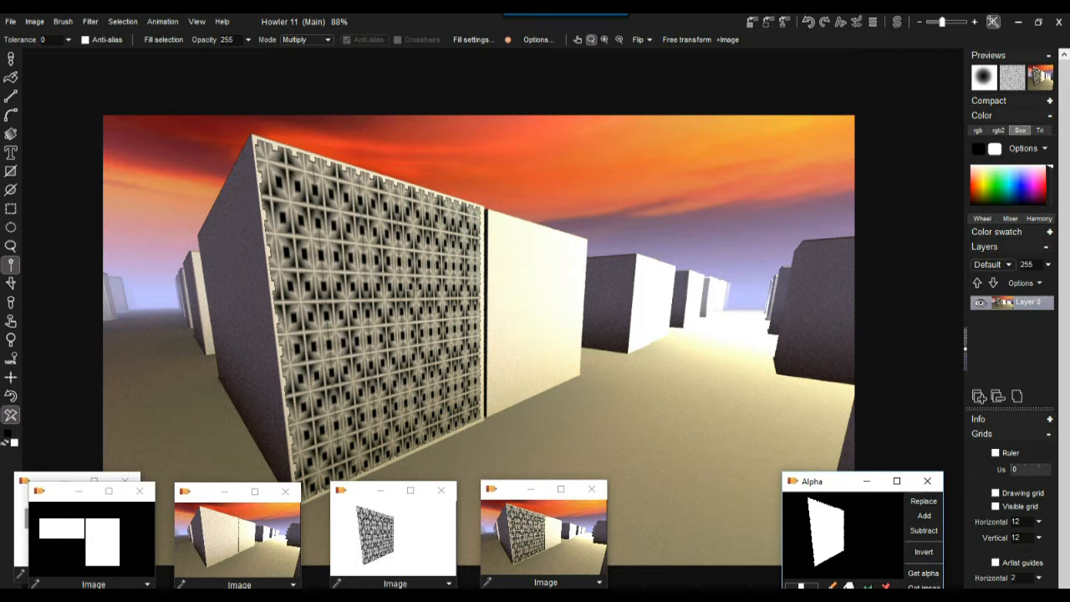
pyautogui.click(98, 527)
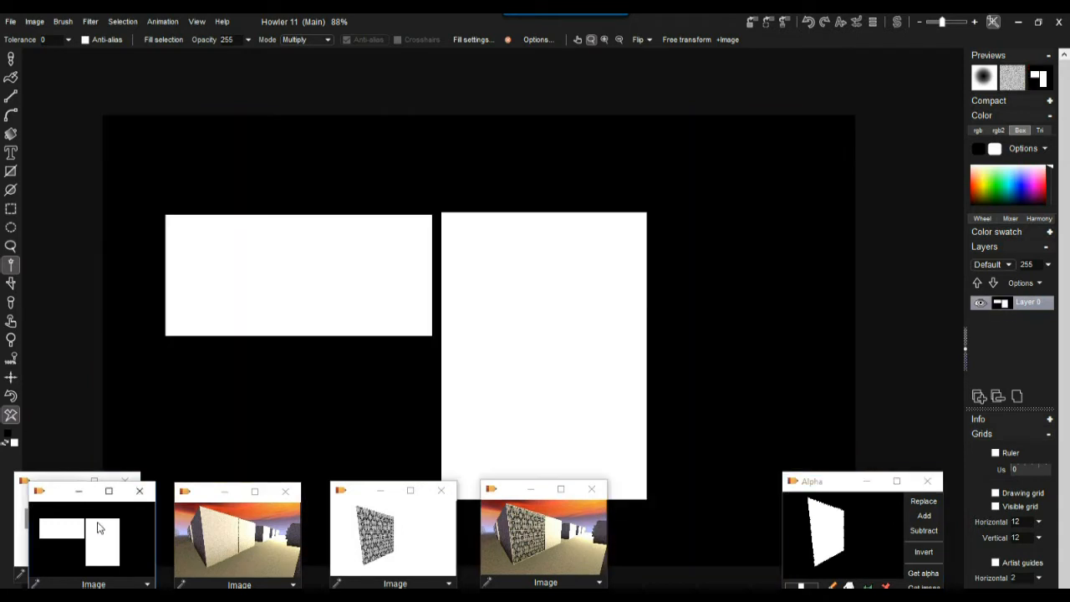
pyautogui.moveTo(439, 354); pyautogui.dragTo(480, 313)
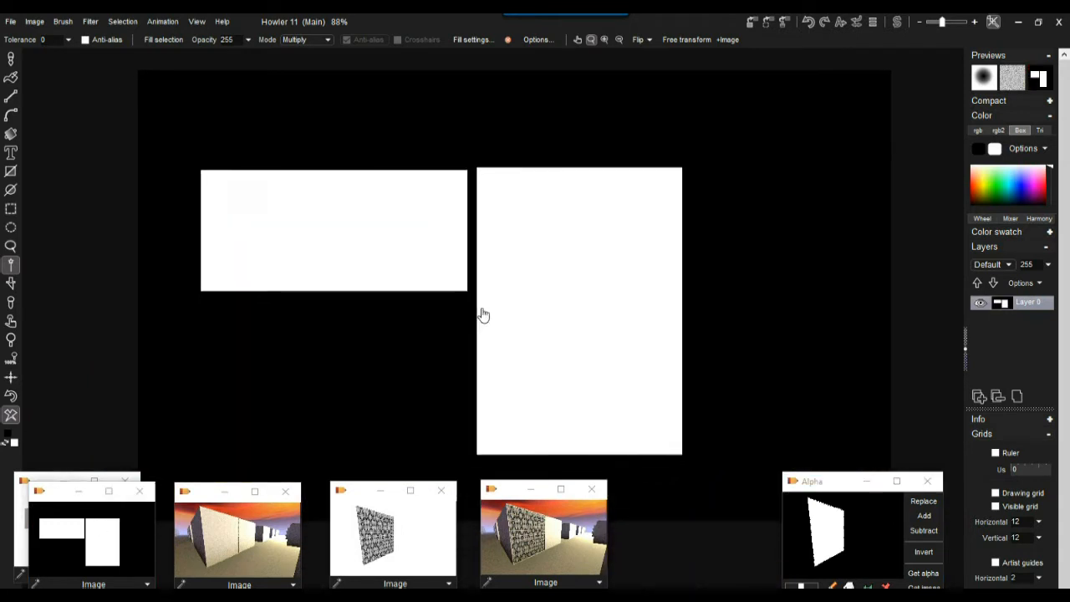
pyautogui.moveTo(357, 492); pyautogui.dragTo(352, 552)
pyautogui.moveTo(202, 495); pyautogui.dragTo(202, 542)
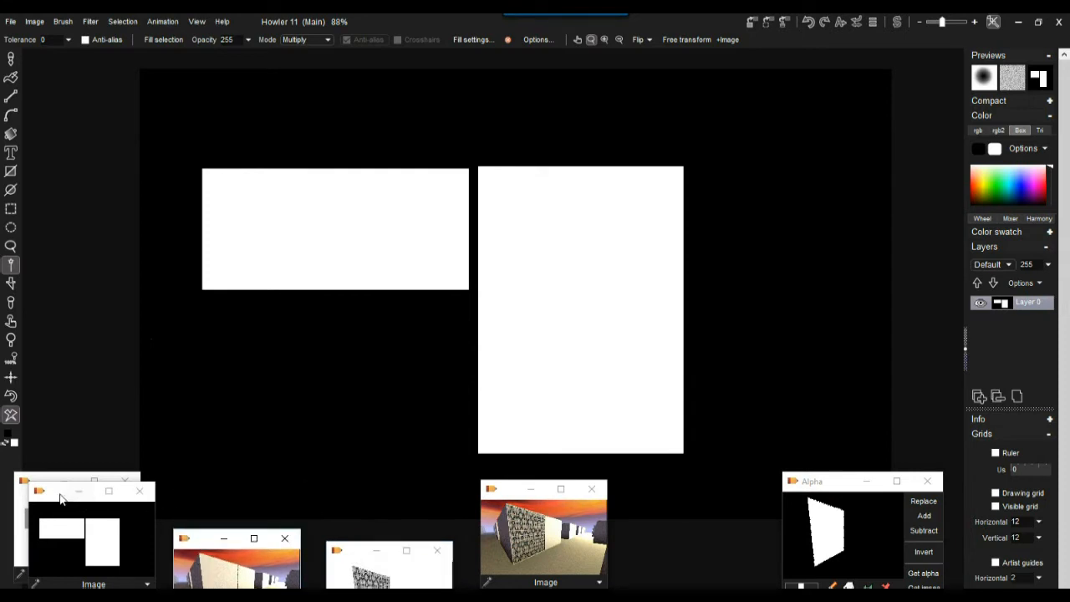
# Step: Clear the canvas to white and test the filled rectangle tool with the current pattern fill, wiping the canvas again
pyautogui.click(10, 418)
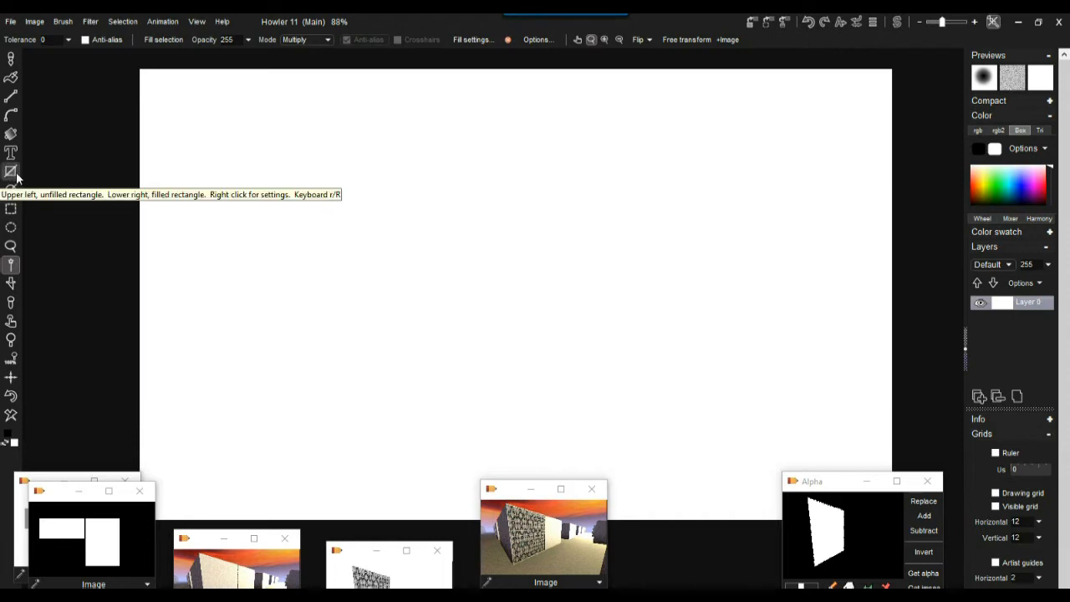
pyautogui.click(15, 174)
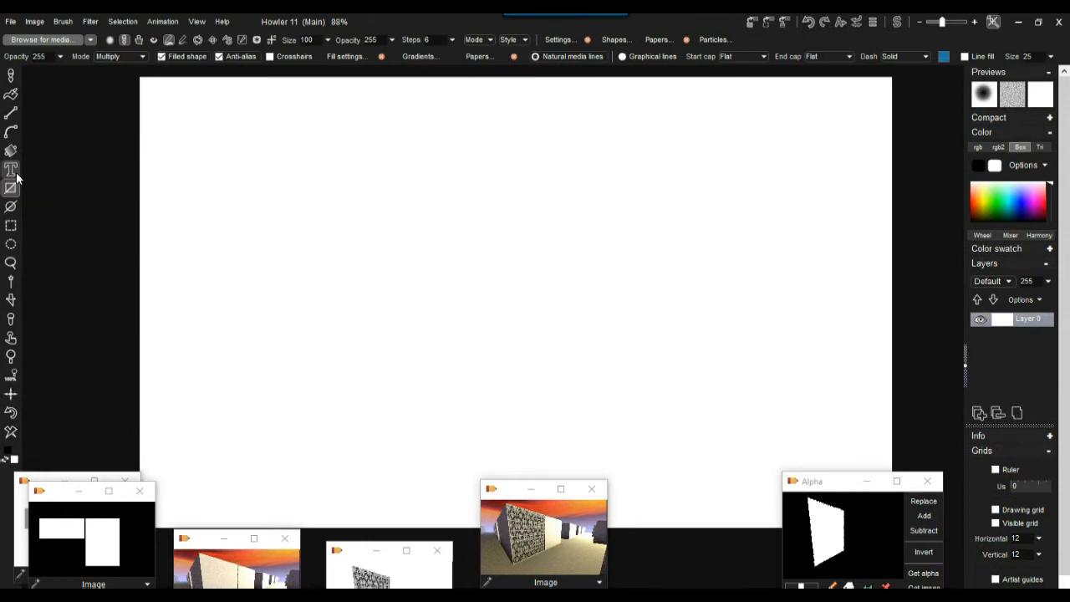
pyautogui.moveTo(326, 178); pyautogui.dragTo(512, 351)
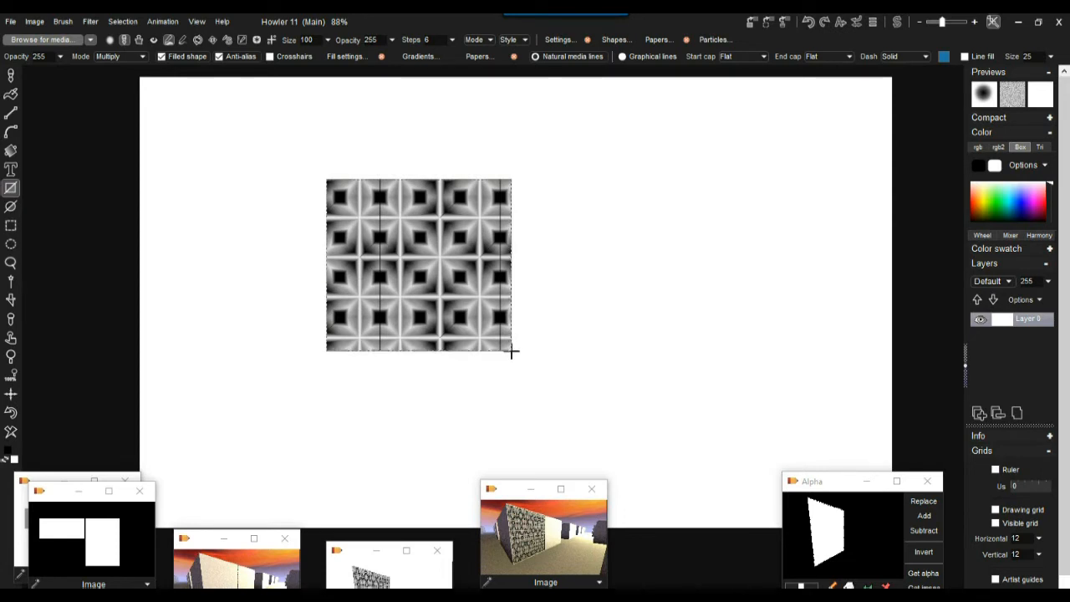
pyautogui.moveTo(512, 351); pyautogui.dragTo(566, 438)
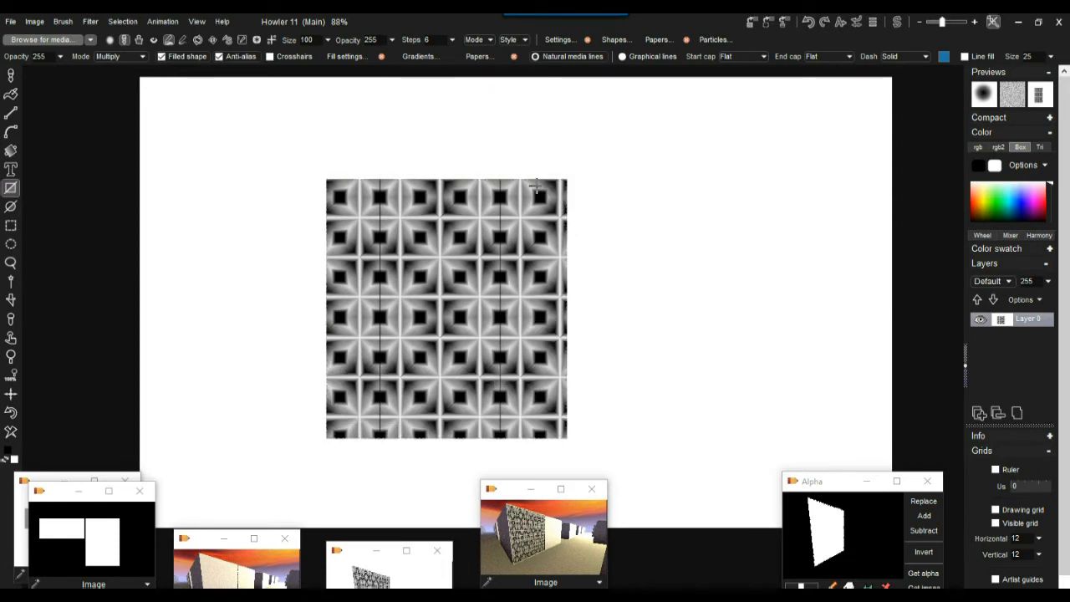
pyautogui.click(10, 432)
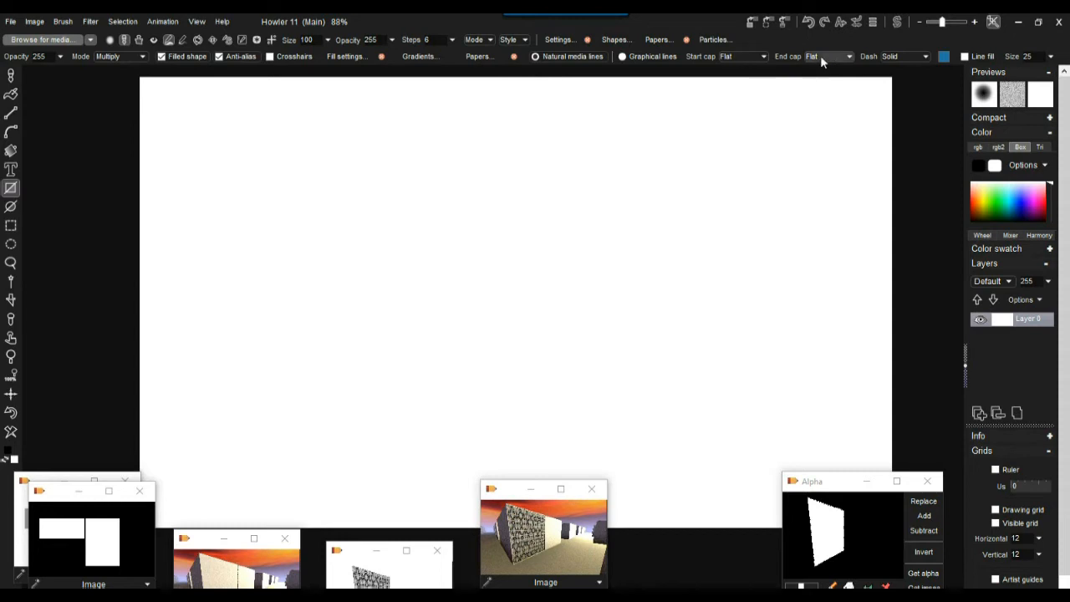
# Step: Open the Fill settings and move the dialog near the canvas's left edge
pyautogui.click(351, 59)
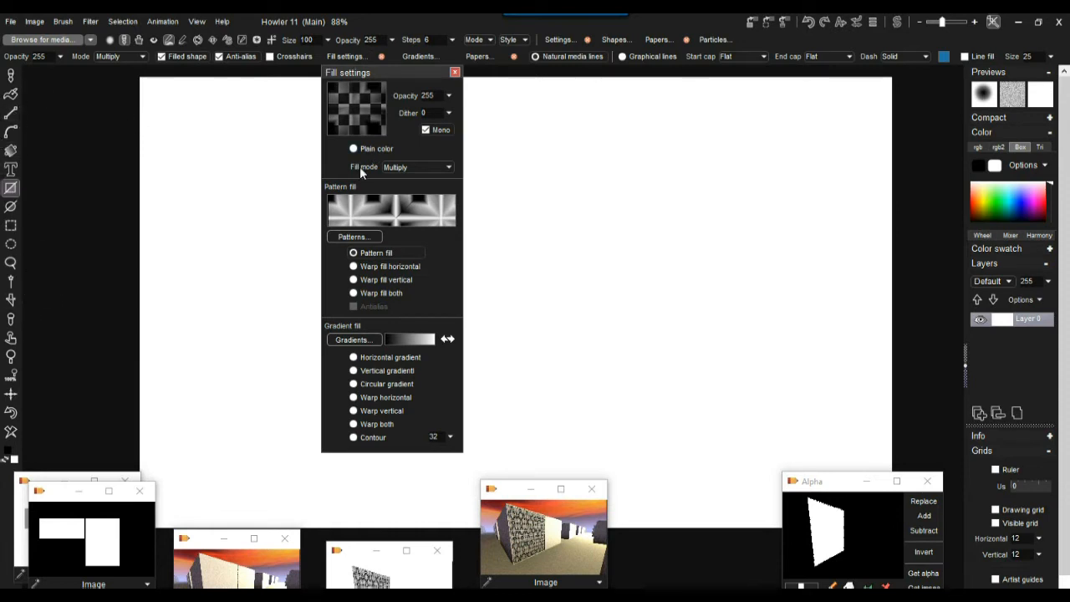
pyautogui.click(455, 73)
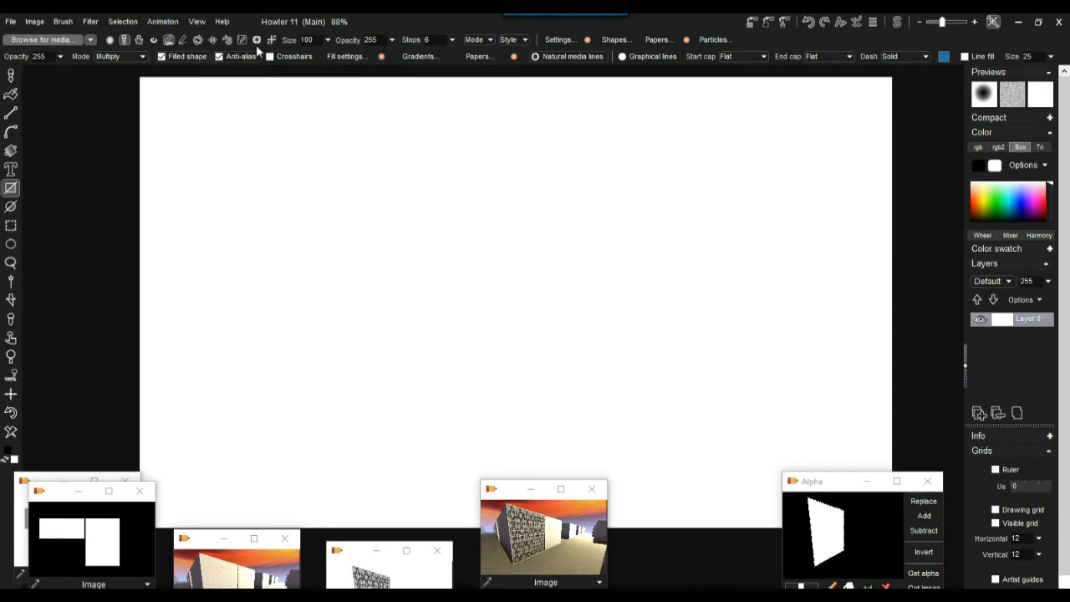
pyautogui.click(198, 22)
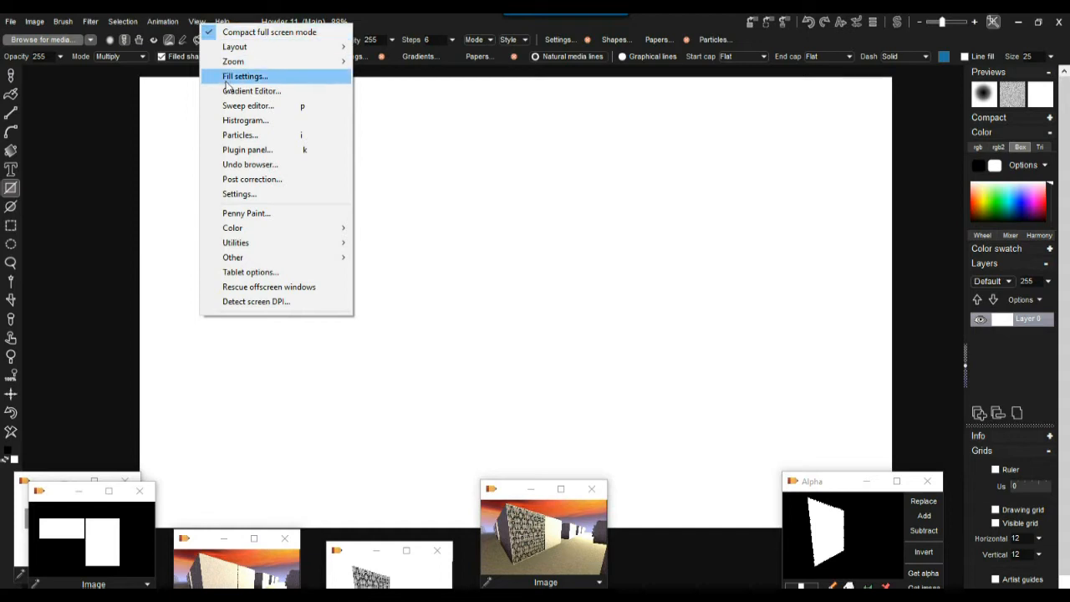
pyautogui.click(283, 79)
pyautogui.moveTo(374, 74); pyautogui.dragTo(253, 102)
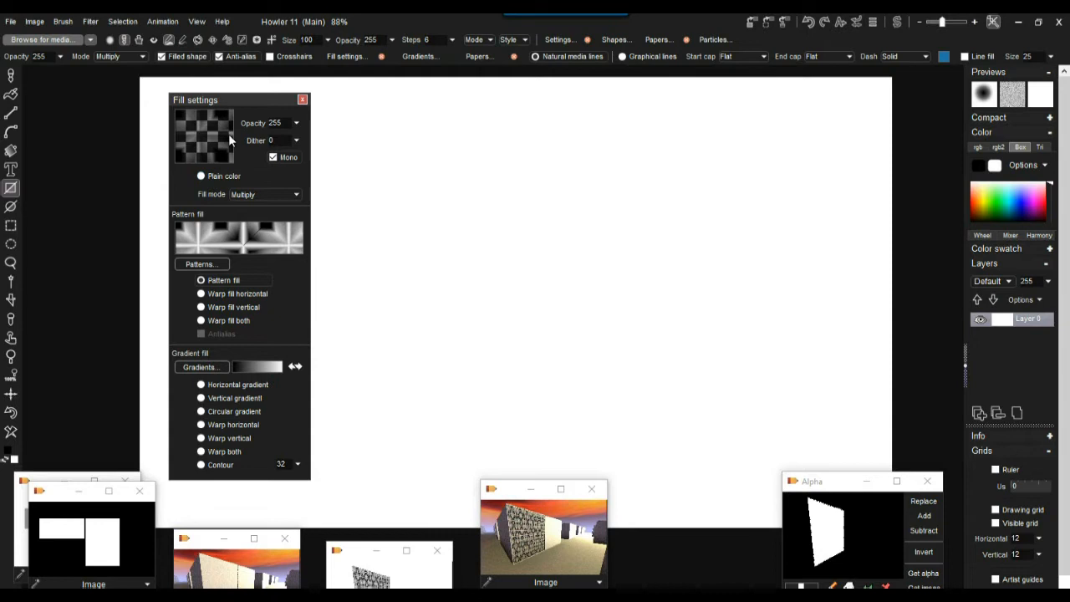
# Step: Try a plain color fill with magenta as the drawing colour, and set the fill back to Pattern fill
pyautogui.click(224, 178)
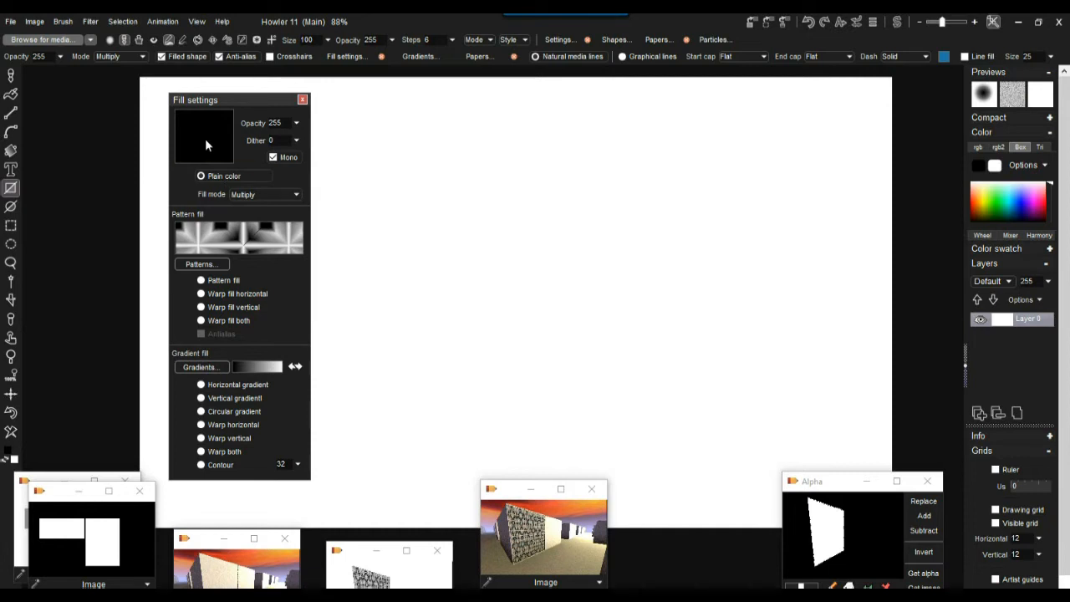
pyautogui.moveTo(979, 201); pyautogui.dragTo(1039, 204)
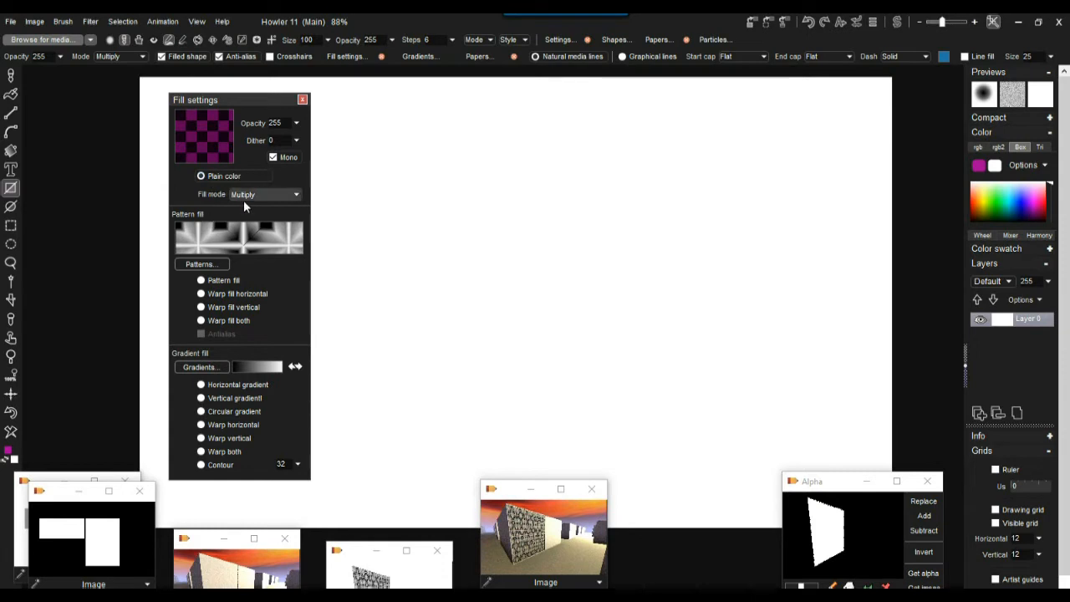
pyautogui.click(202, 281)
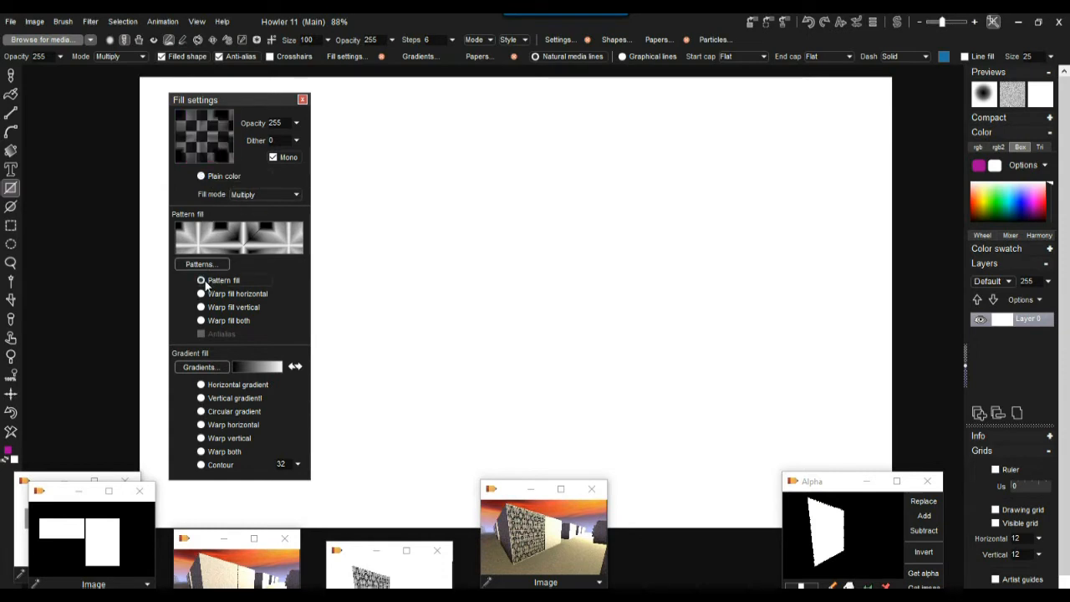
# Step: View the current fill pattern enlarged and return to the Fill settings
pyautogui.click(246, 242)
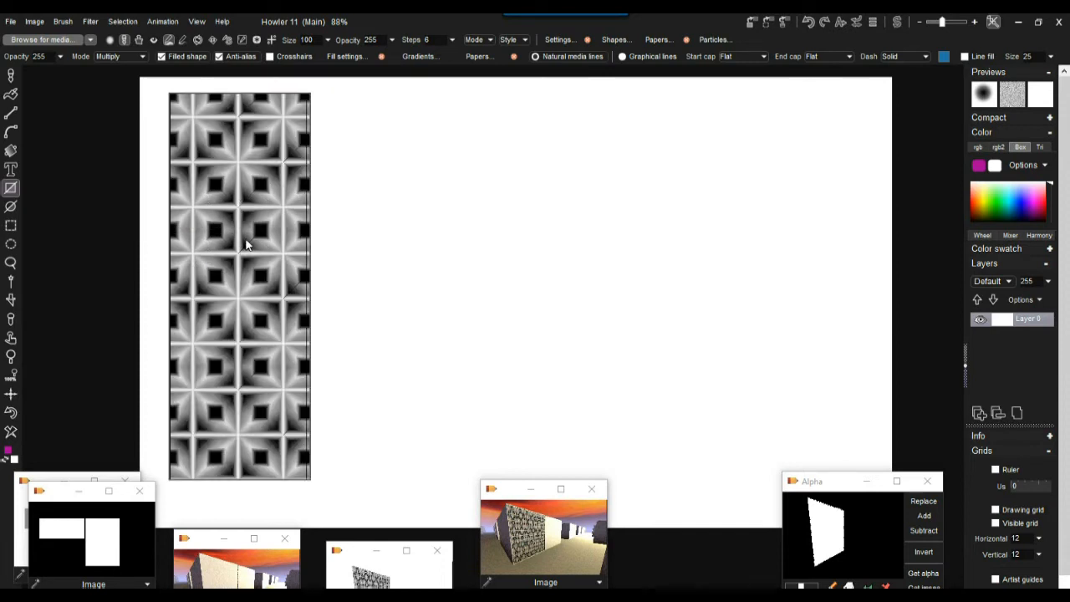
pyautogui.click(247, 244)
pyautogui.click(250, 246)
pyautogui.click(248, 248)
# Step: Try the horizontal, vertical and both-way warp fills of the pattern with Antialias enabled, and return to Pattern fill
pyautogui.click(225, 305)
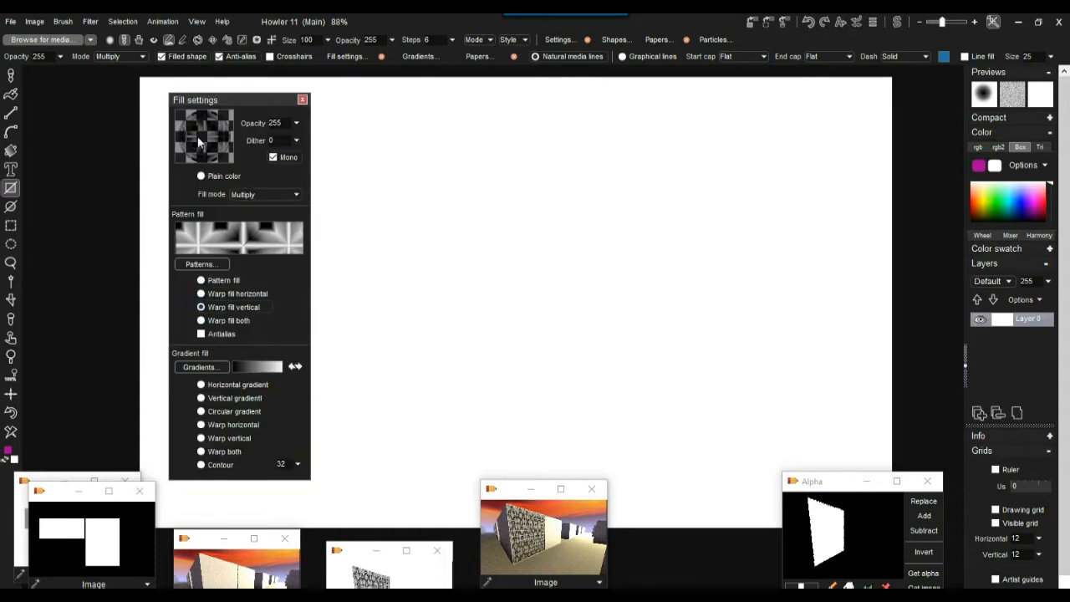
pyautogui.click(226, 321)
pyautogui.click(226, 308)
pyautogui.click(223, 294)
pyautogui.click(218, 325)
pyautogui.click(218, 333)
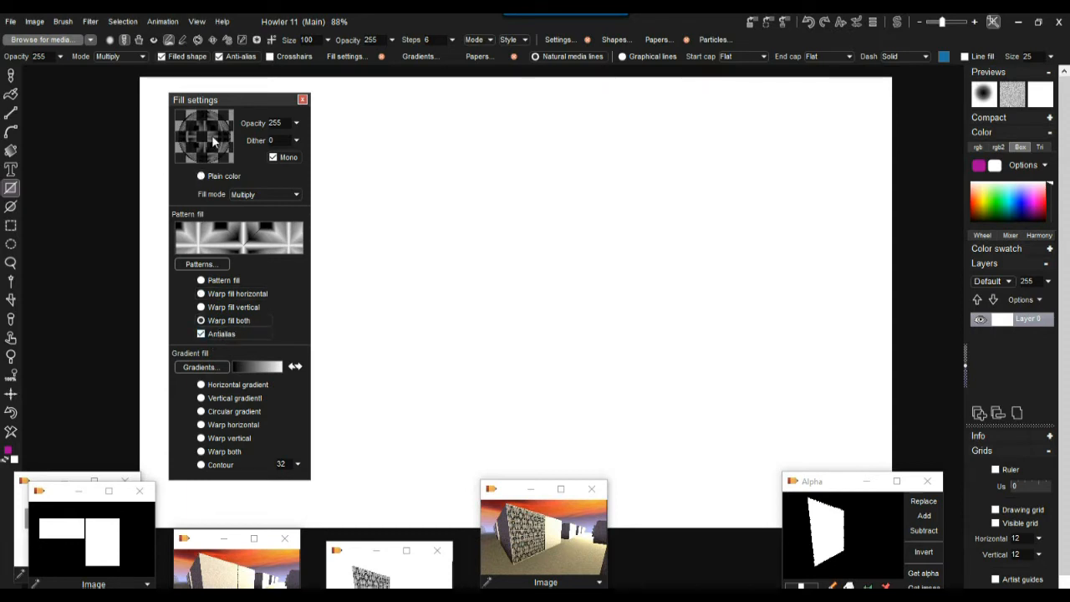
pyautogui.click(220, 297)
pyautogui.click(228, 282)
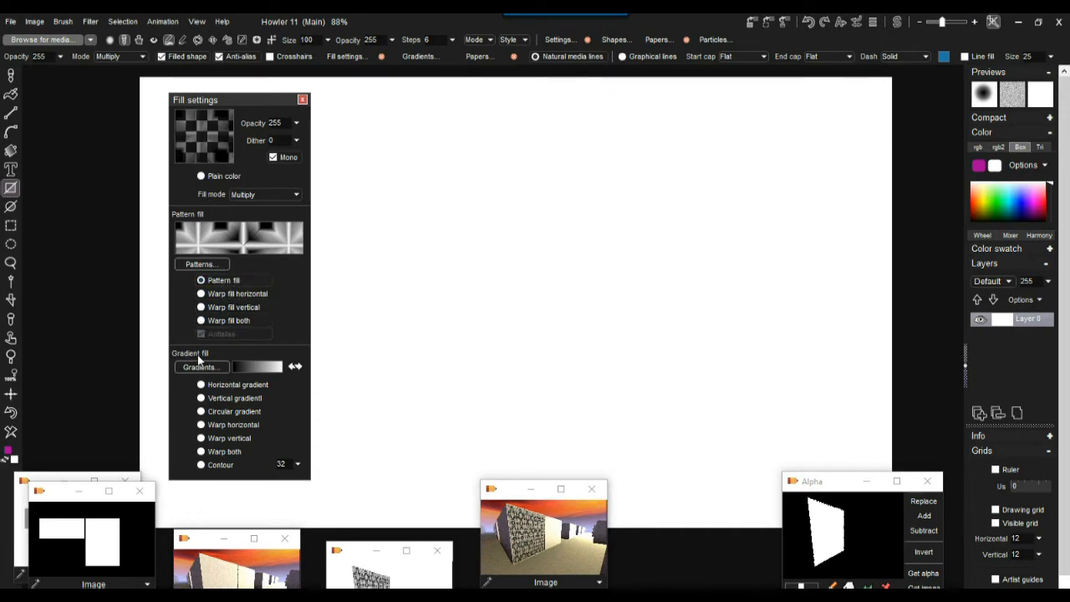
# Step: Set the fill to Horizontal gradient and reshape the gradient's Value curve in the Gradient sweep editor
pyautogui.click(213, 389)
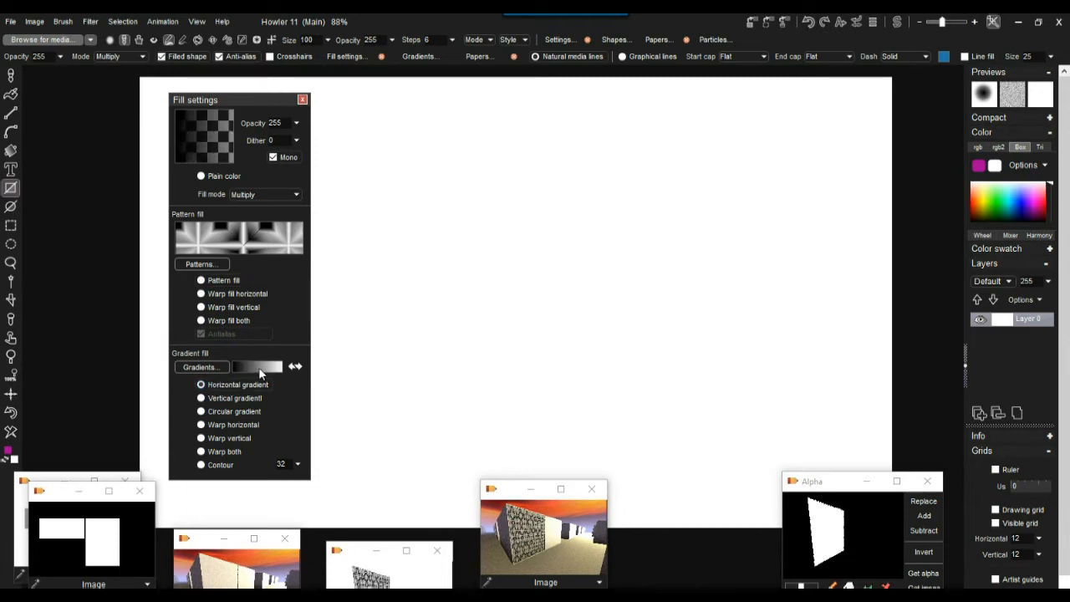
pyautogui.click(258, 367)
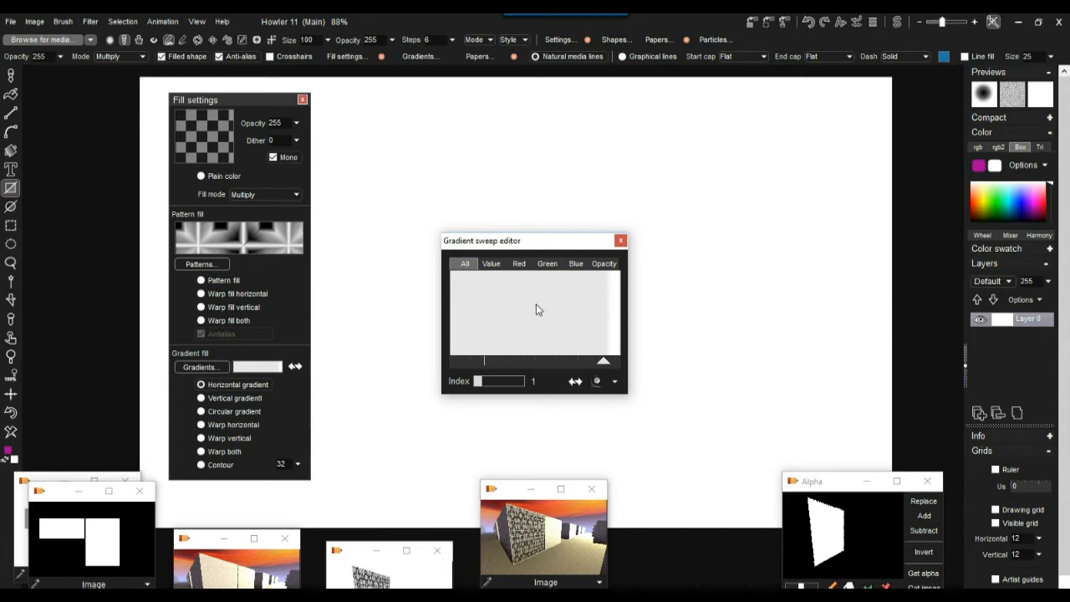
pyautogui.click(492, 264)
pyautogui.moveTo(466, 348); pyautogui.dragTo(630, 355)
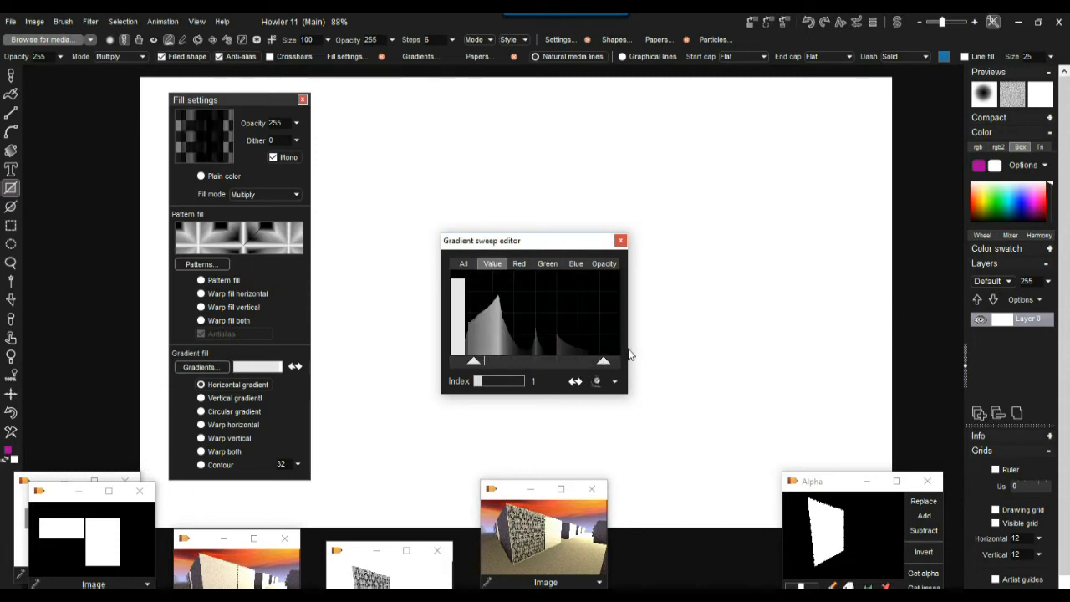
# Step: Reshape the gradient's green, blue and red channels into colour bands, smooth the curves and close the gradient editor
pyautogui.click(548, 263)
pyautogui.moveTo(514, 335)
pyautogui.mouseDown()
pyautogui.moveTo(585, 330)
pyautogui.moveTo(627, 296)
pyautogui.mouseUp()
pyautogui.click(577, 264)
pyautogui.click(519, 264)
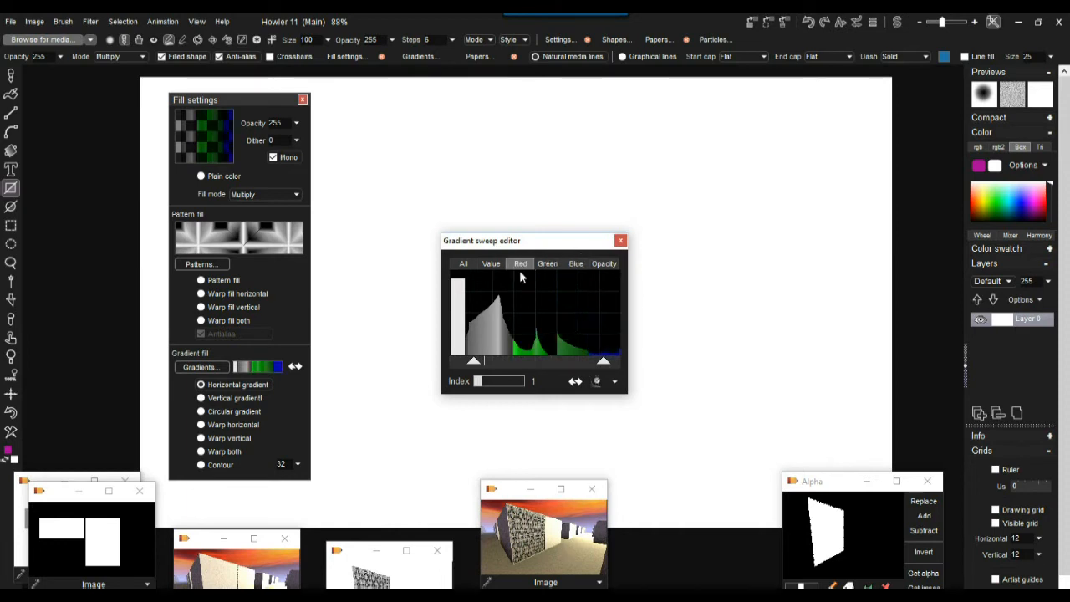
pyautogui.moveTo(462, 287); pyautogui.dragTo(509, 310)
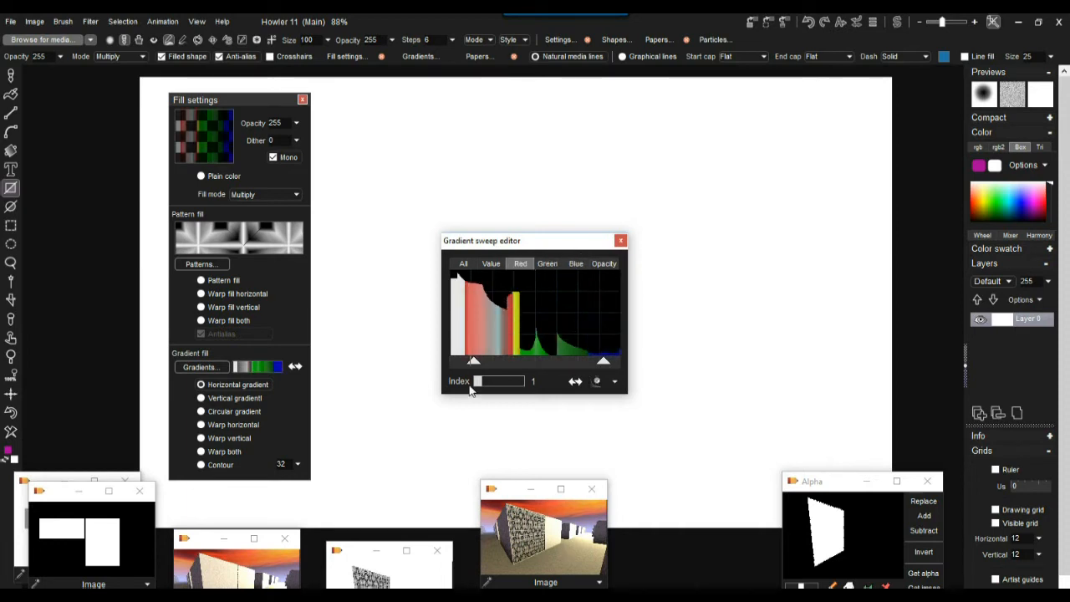
pyautogui.click(597, 381)
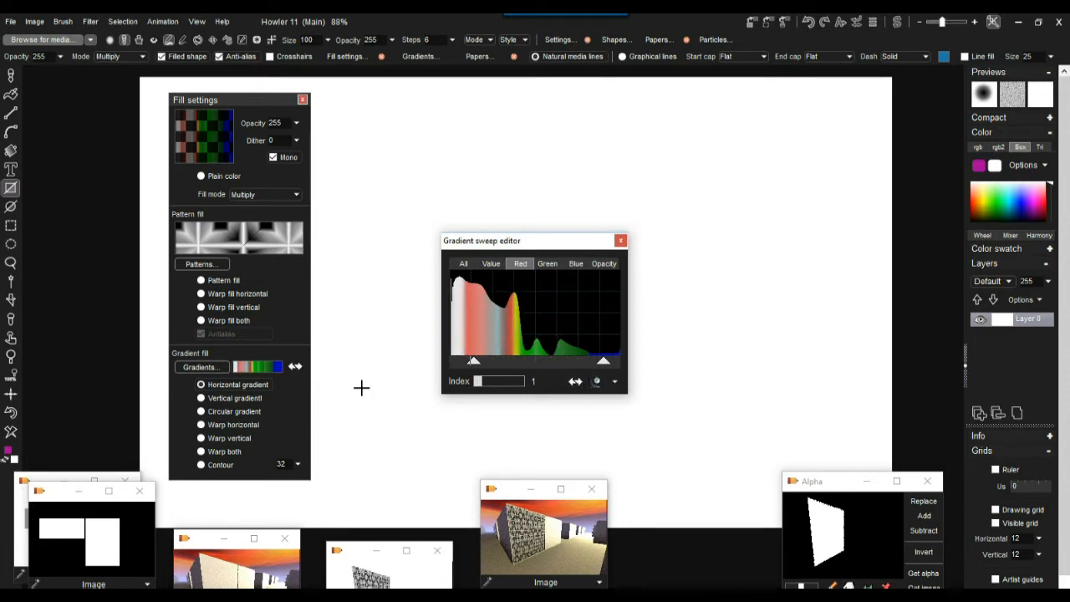
pyautogui.click(620, 241)
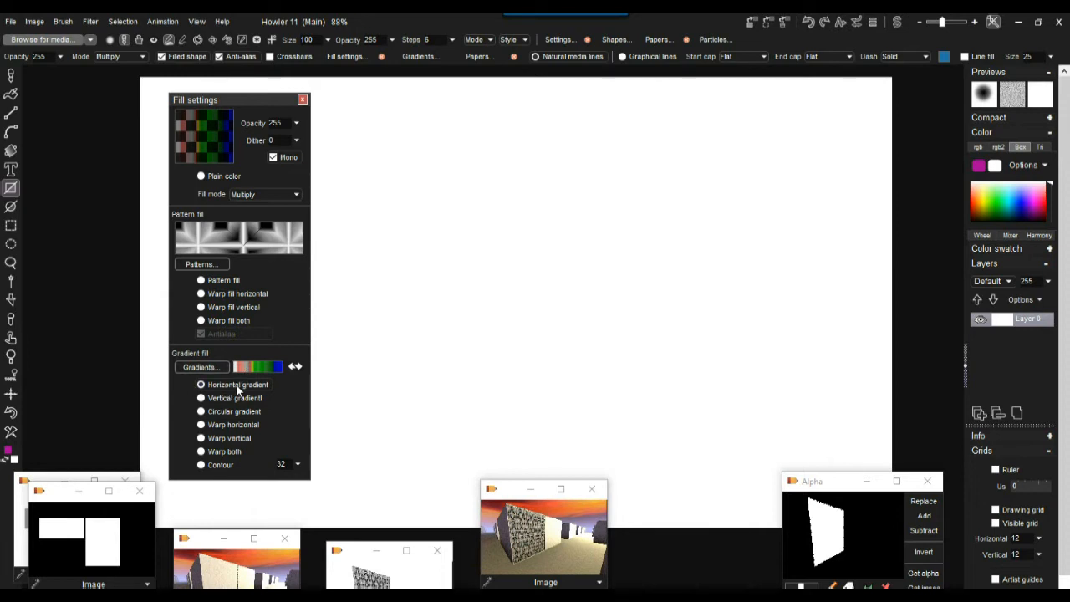
# Step: Flood-fill the blank canvas with the horizontal gradient and draw four overlapping gradient rectangles over it in Multiply mode
pyautogui.click(11, 97)
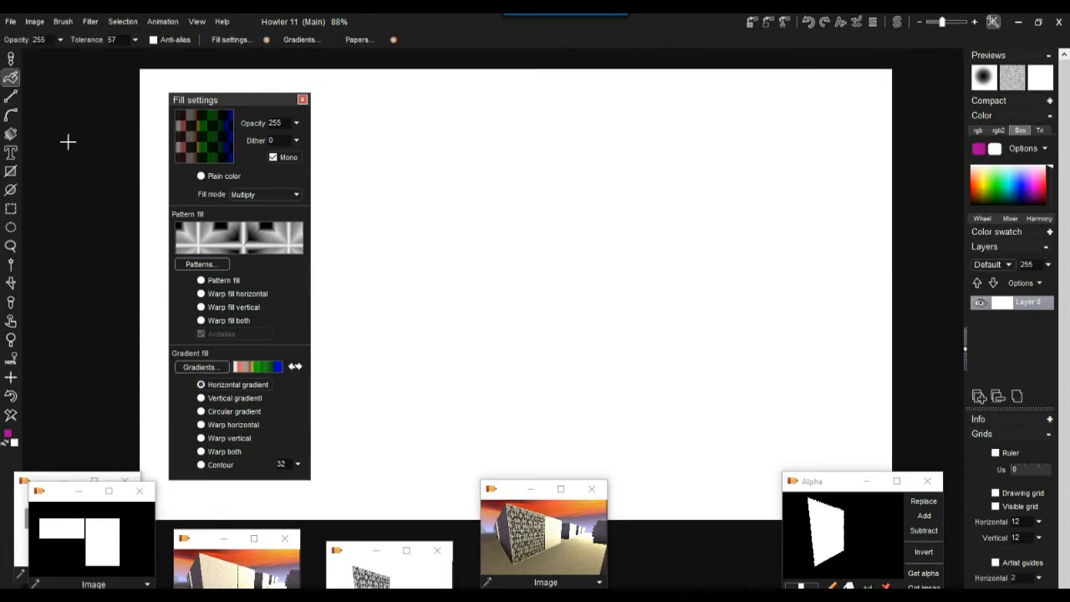
pyautogui.click(388, 239)
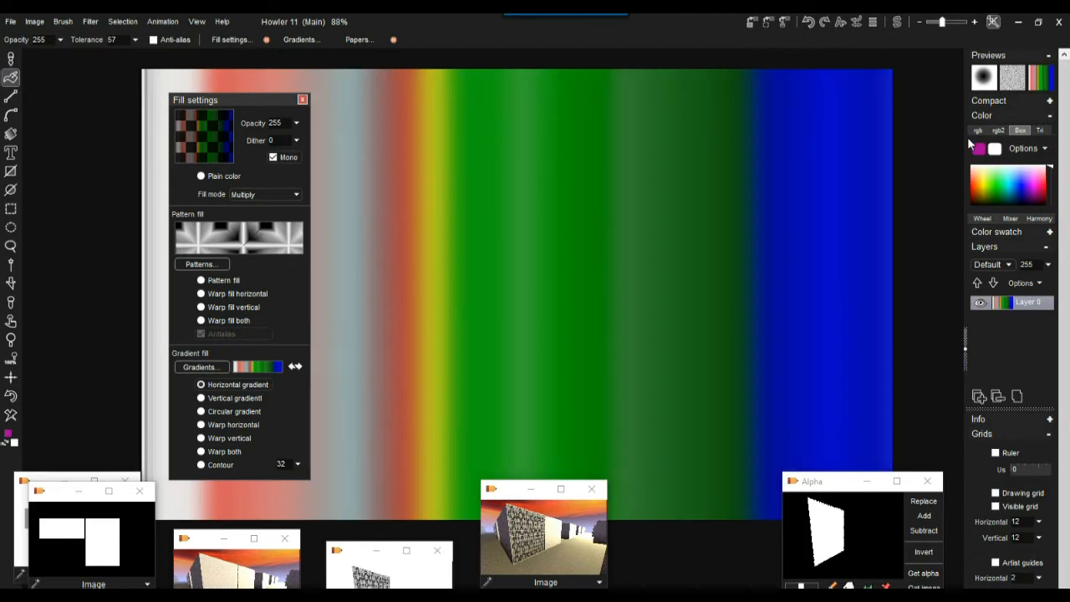
pyautogui.click(12, 173)
pyautogui.moveTo(490, 237); pyautogui.dragTo(847, 399)
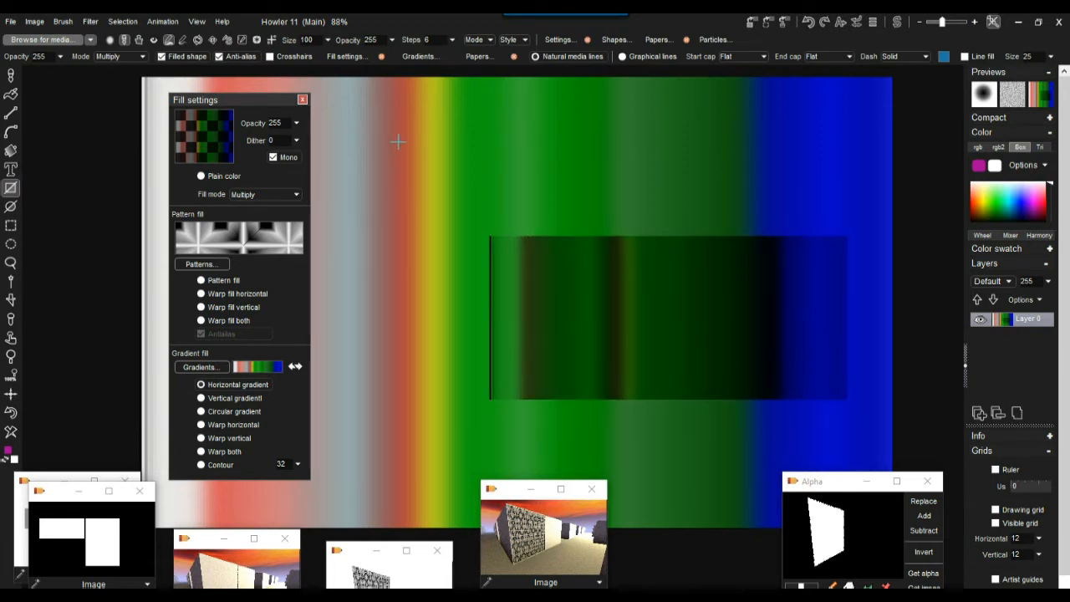
pyautogui.moveTo(330, 165); pyautogui.dragTo(685, 326)
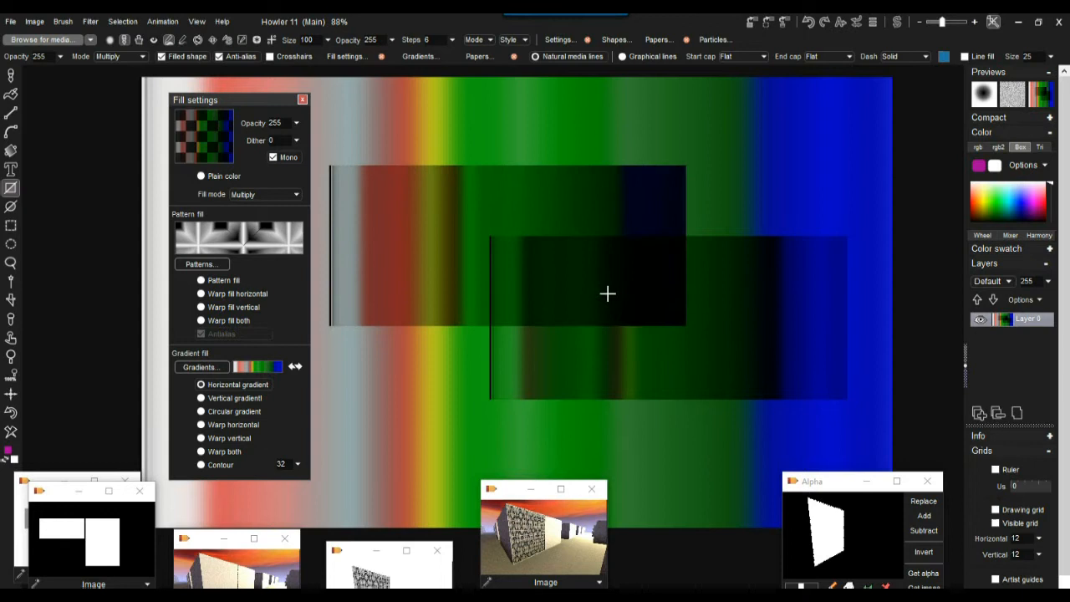
pyautogui.moveTo(499, 93); pyautogui.dragTo(809, 238)
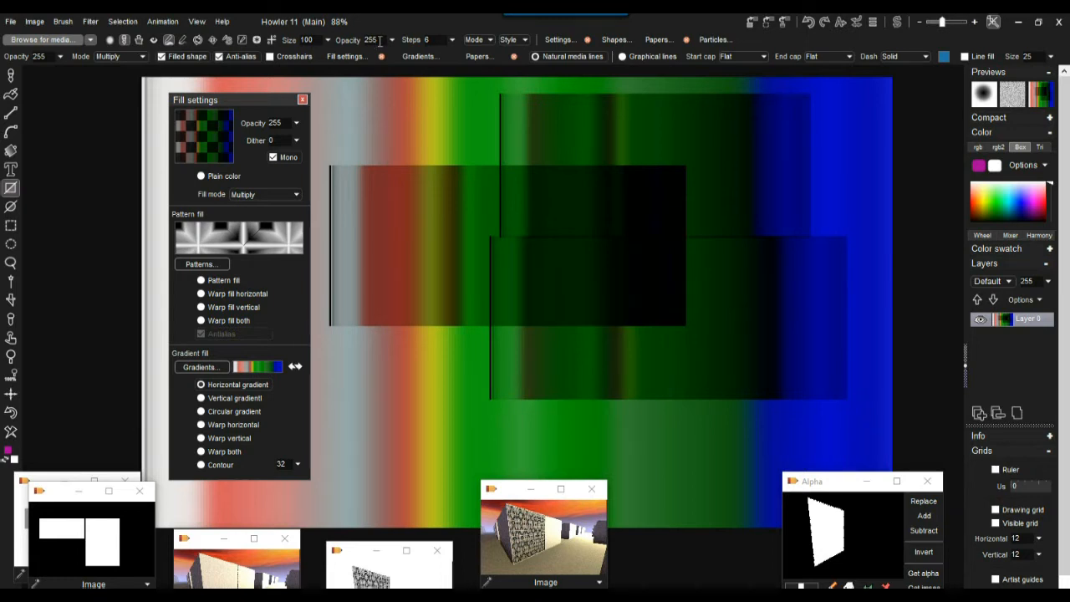
pyautogui.click(489, 40)
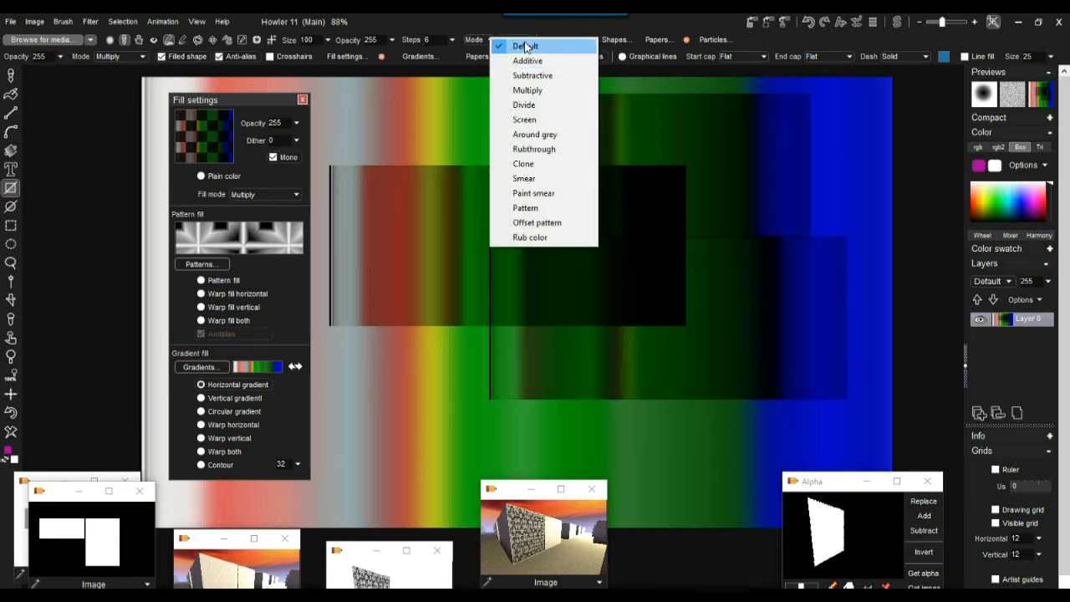
pyautogui.click(535, 46)
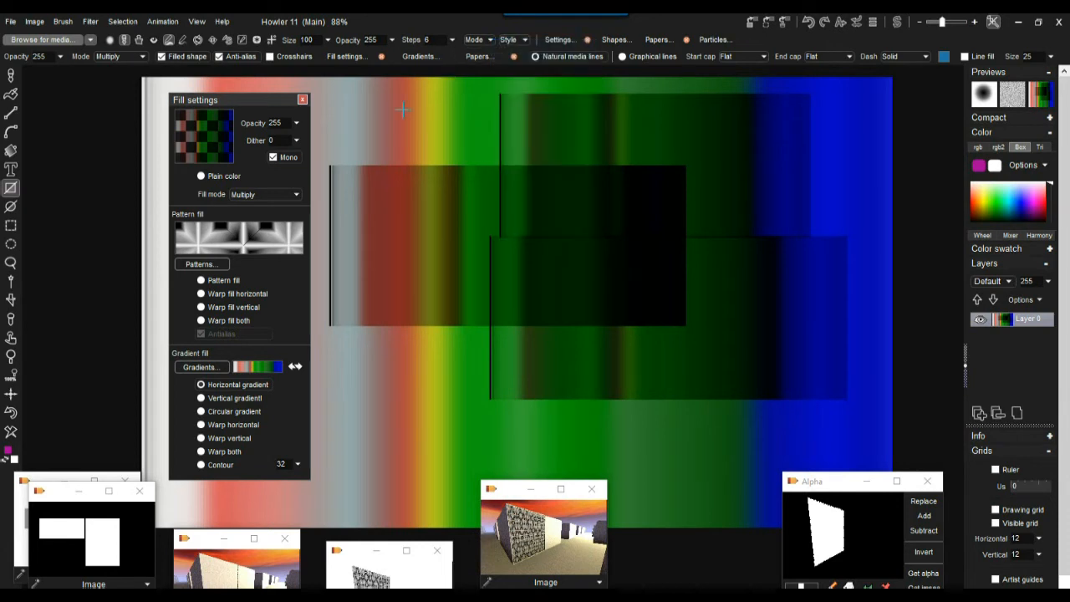
pyautogui.moveTo(402, 110); pyautogui.dragTo(701, 226)
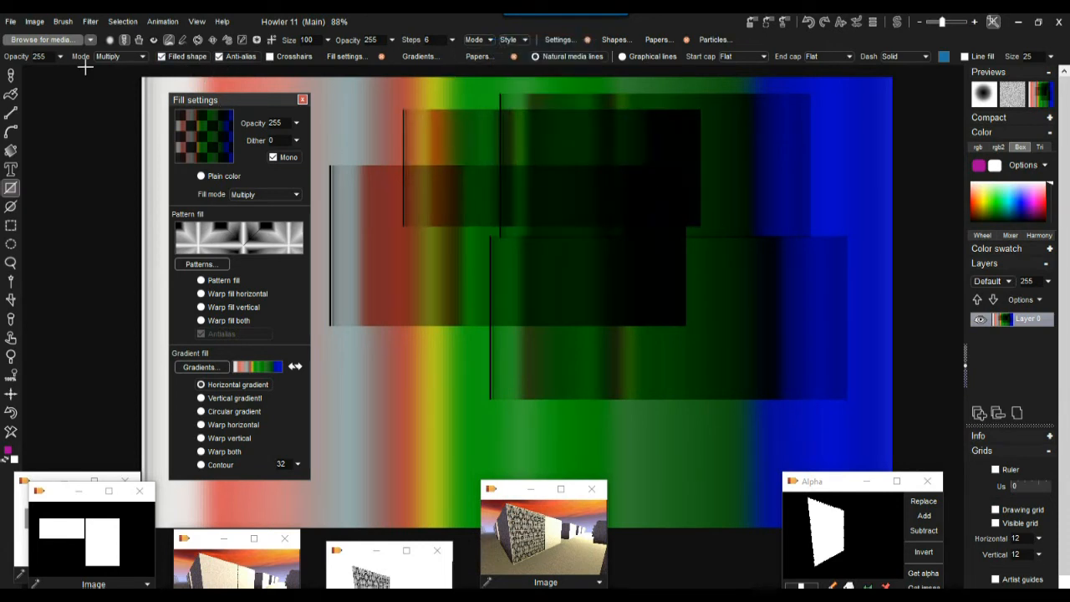
# Step: Set the rectangle tool's mode to Default and draw several overlapping rectangles filled with the horizontal gradient
pyautogui.click(140, 57)
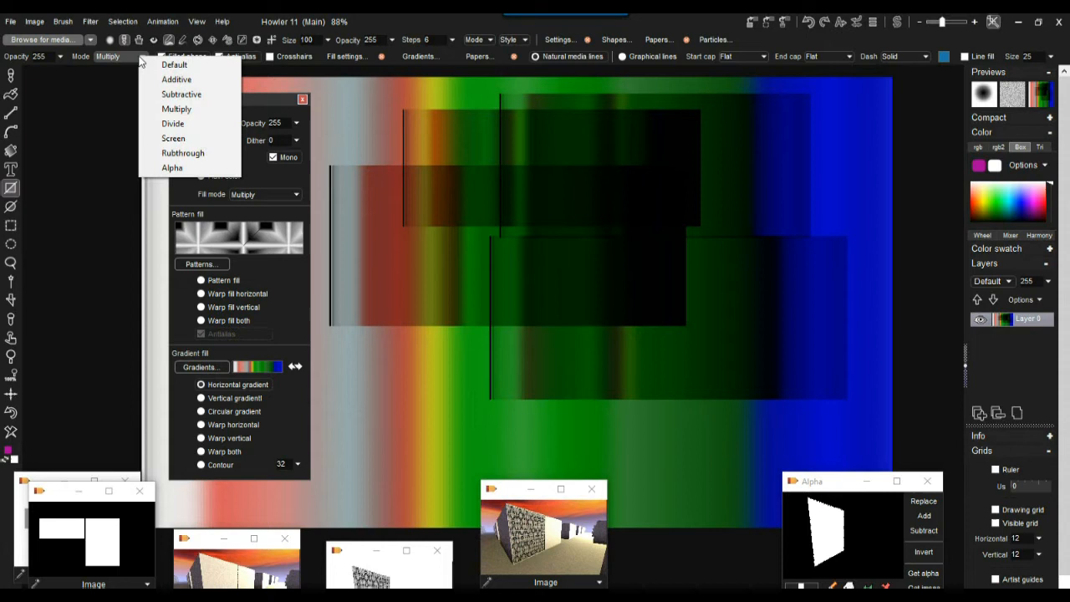
pyautogui.click(172, 66)
pyautogui.moveTo(407, 102); pyautogui.dragTo(683, 255)
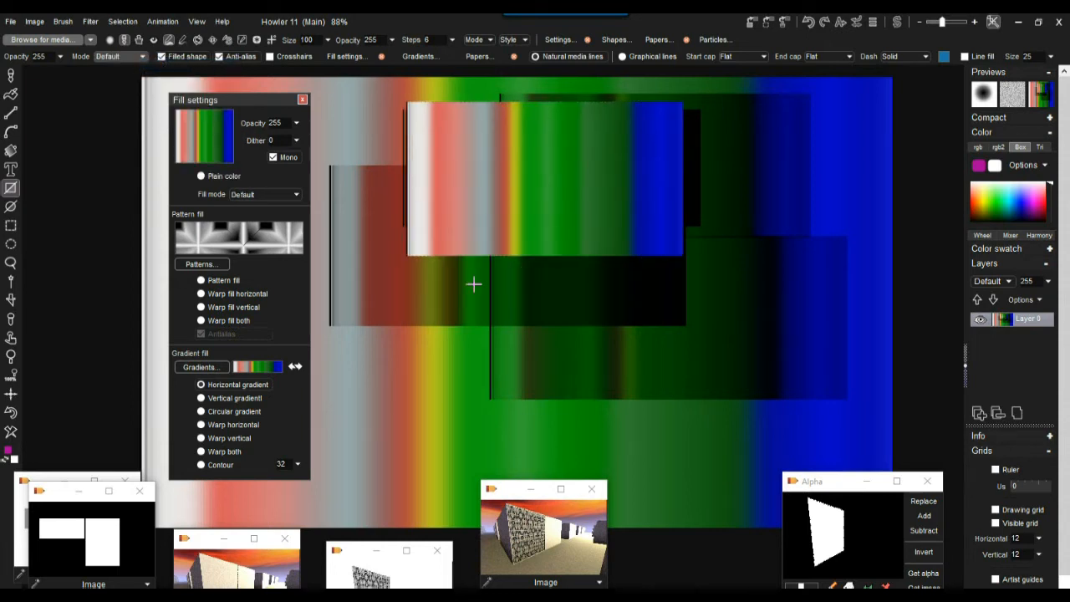
pyautogui.moveTo(453, 250); pyautogui.dragTo(779, 382)
pyautogui.moveTo(607, 180); pyautogui.dragTo(821, 295)
pyautogui.moveTo(451, 328); pyautogui.dragTo(353, 410)
pyautogui.moveTo(471, 351); pyautogui.dragTo(706, 458)
pyautogui.moveTo(631, 278); pyautogui.dragTo(838, 388)
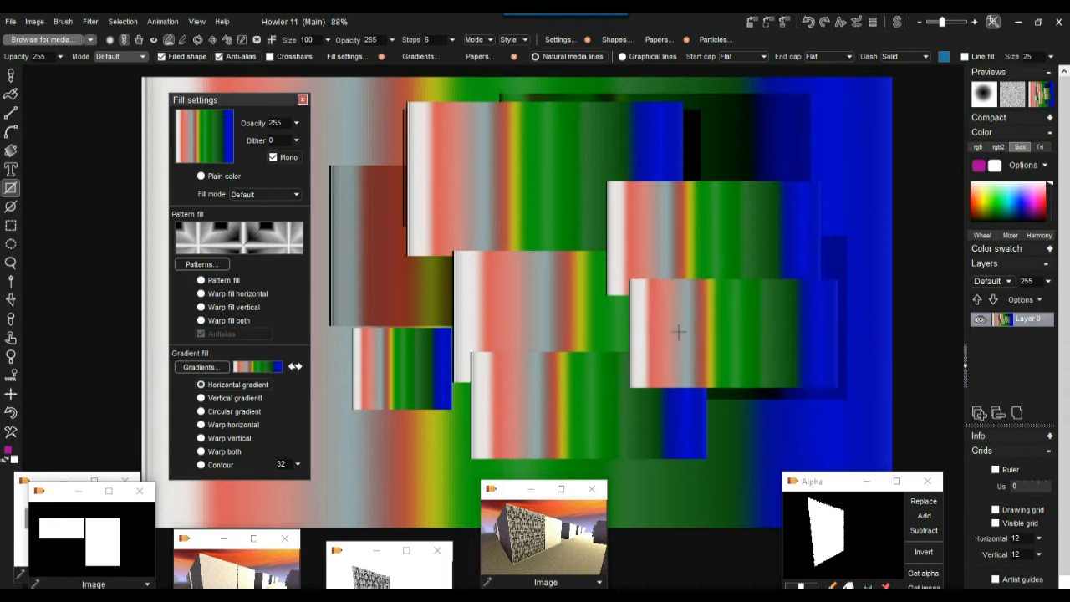
pyautogui.moveTo(617, 157); pyautogui.dragTo(764, 199)
pyautogui.moveTo(707, 107)
pyautogui.mouseDown()
pyautogui.moveTo(783, 132)
pyautogui.moveTo(832, 166)
pyautogui.mouseUp()
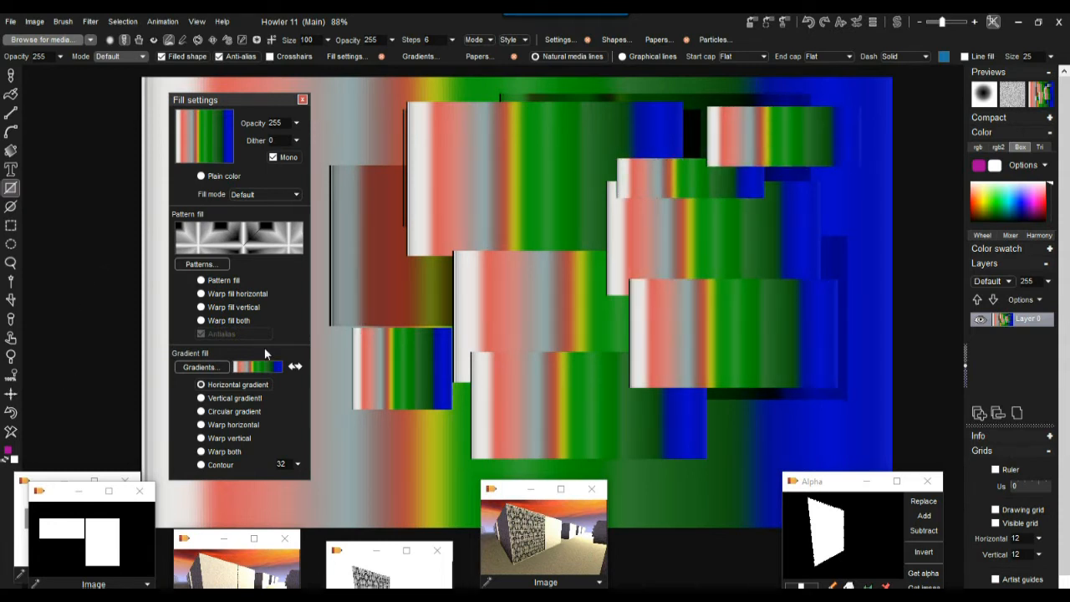
# Step: Try the Vertical gradient, Circular gradient, Warp vertical and Contour 32 fills by drawing a test rectangle with each
pyautogui.click(201, 399)
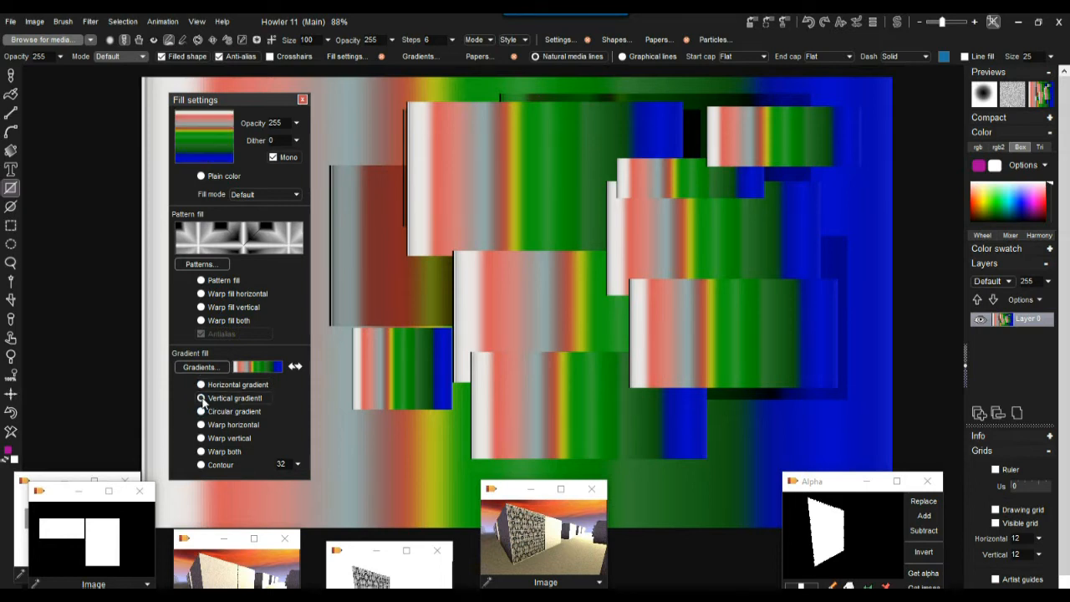
pyautogui.moveTo(445, 177); pyautogui.dragTo(692, 416)
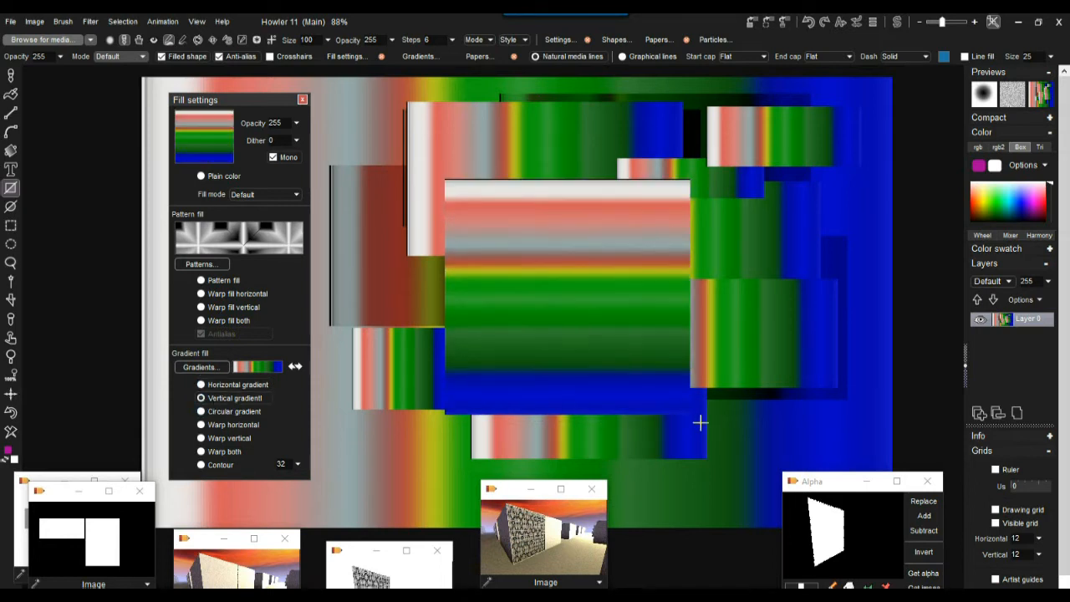
pyautogui.click(215, 412)
pyautogui.moveTo(528, 239); pyautogui.dragTo(804, 434)
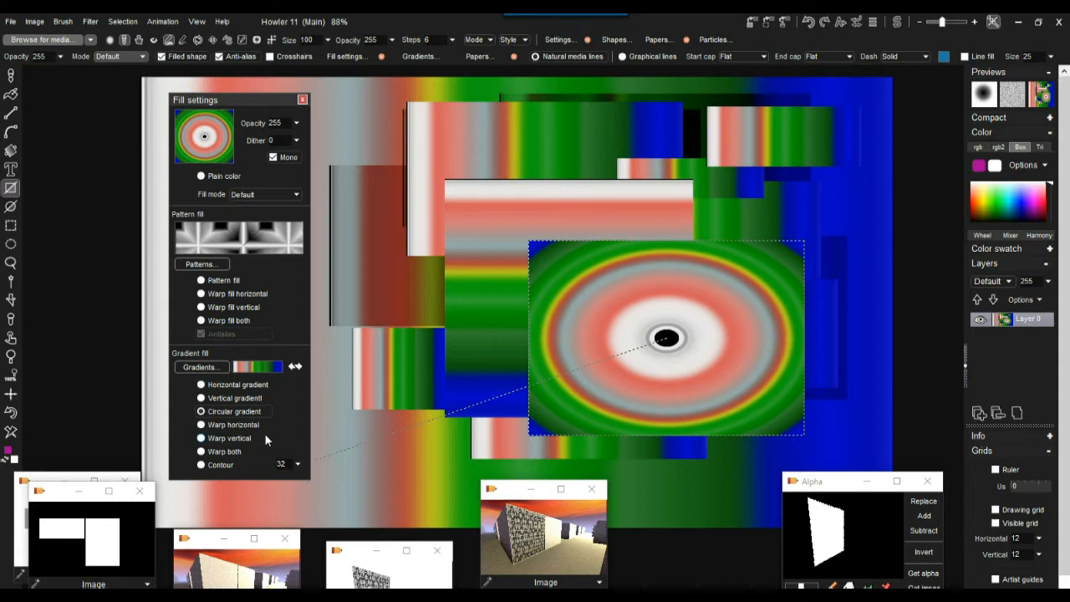
pyautogui.click(233, 439)
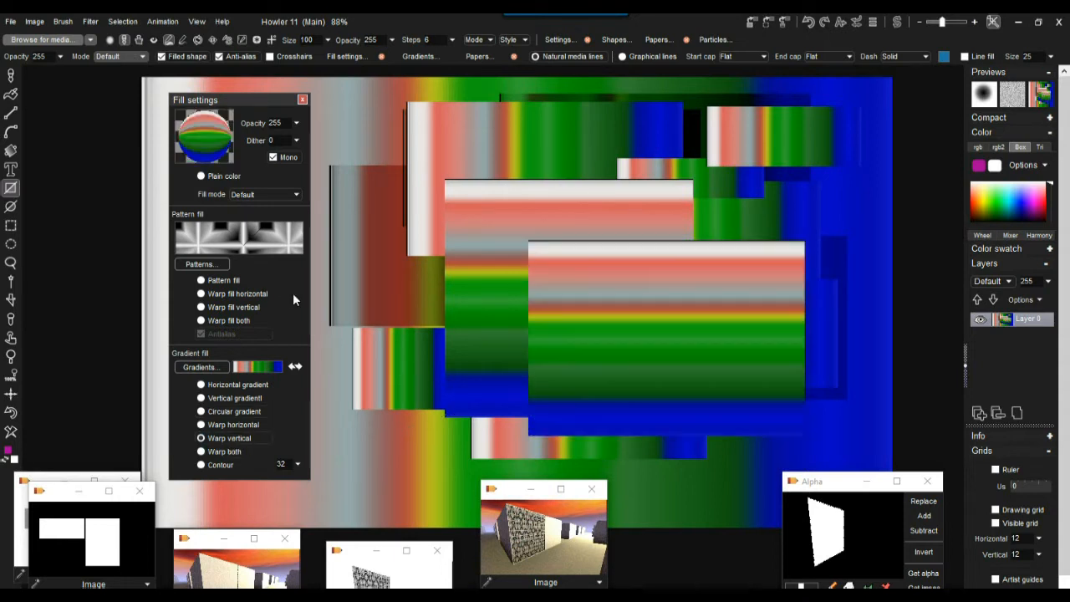
pyautogui.moveTo(432, 160); pyautogui.dragTo(391, 366)
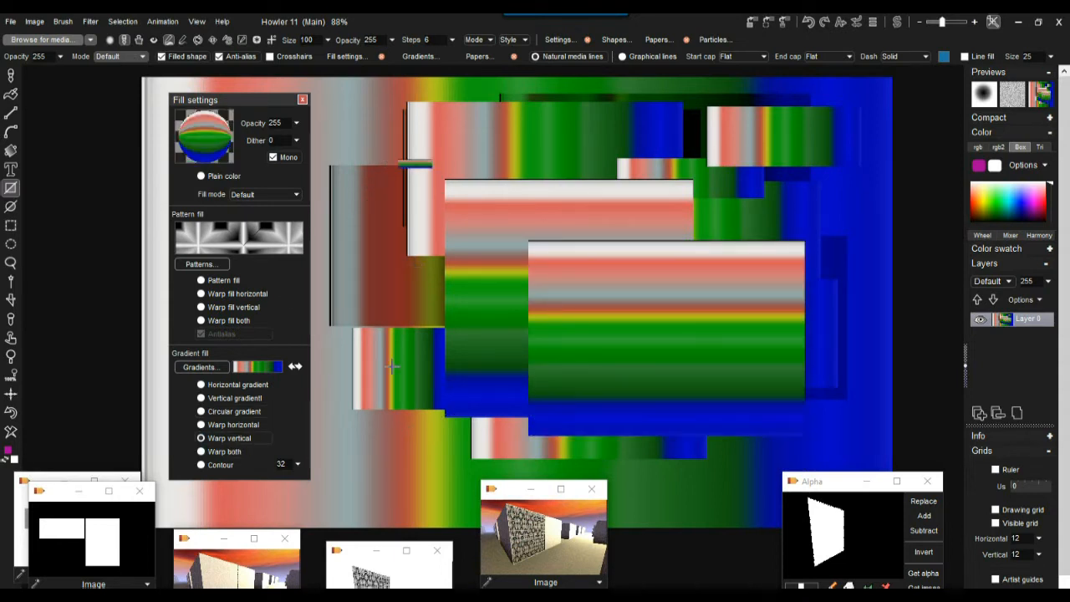
pyautogui.click(216, 466)
pyautogui.moveTo(434, 149); pyautogui.dragTo(688, 326)
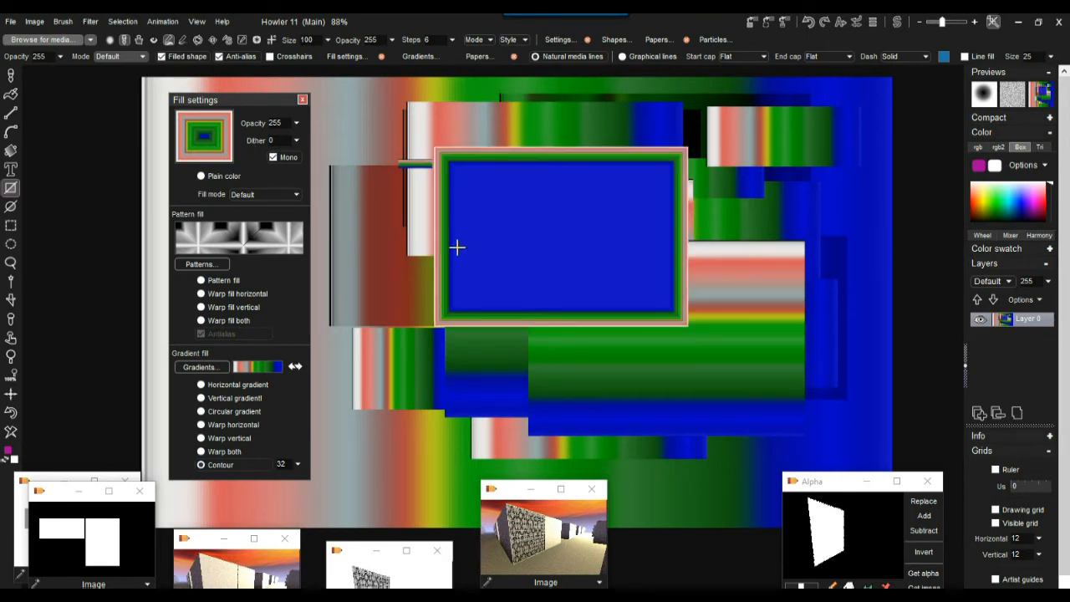
# Step: Set the fill back to Pattern fill and cover most of the canvas with overlapping pattern-filled rectangles
pyautogui.click(214, 284)
pyautogui.moveTo(450, 164); pyautogui.dragTo(691, 331)
pyautogui.moveTo(382, 249); pyautogui.dragTo(628, 461)
pyautogui.moveTo(779, 242); pyautogui.dragTo(682, 426)
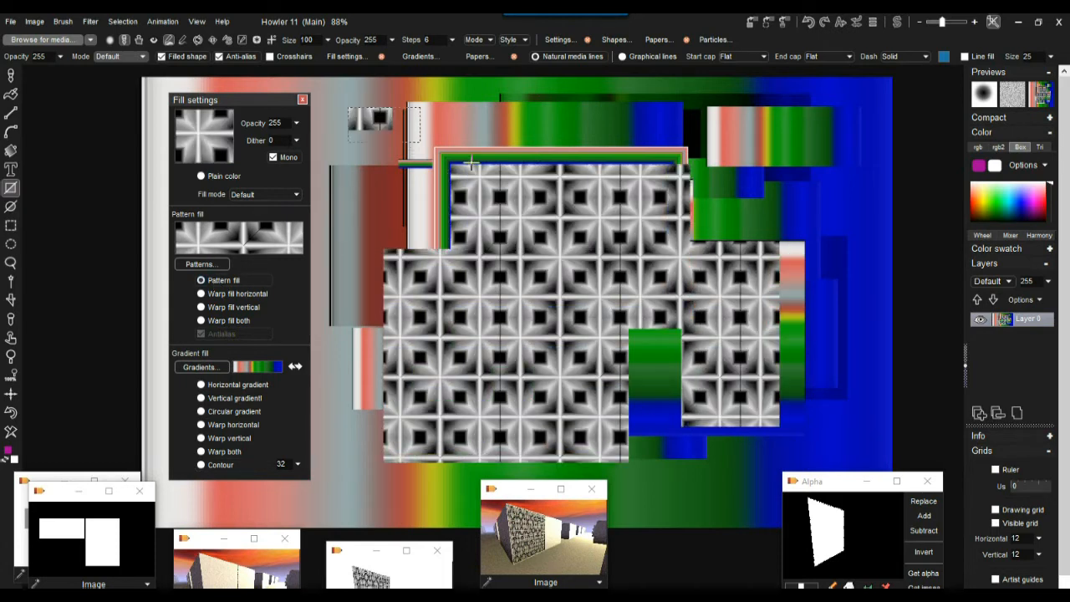
pyautogui.moveTo(471, 163); pyautogui.dragTo(585, 214)
pyautogui.moveTo(862, 170); pyautogui.dragTo(668, 272)
pyautogui.moveTo(850, 96); pyautogui.dragTo(563, 147)
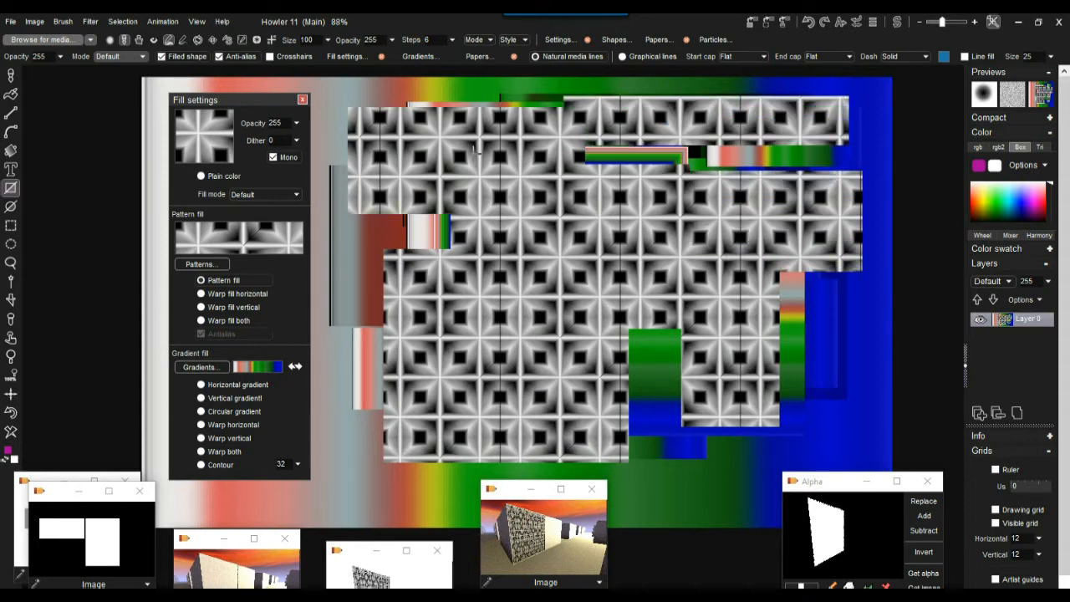
pyautogui.moveTo(474, 150); pyautogui.dragTo(67, 579)
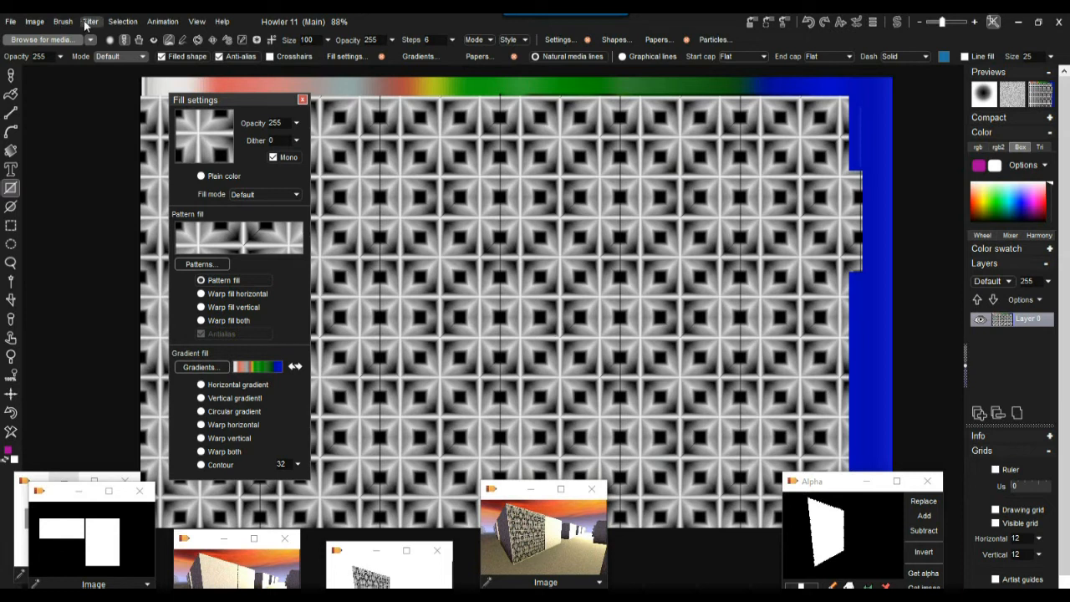
# Step: Clear the canvas to white and draw a single pattern-filled rectangle in its upper middle area
pyautogui.click(122, 23)
pyautogui.click(129, 32)
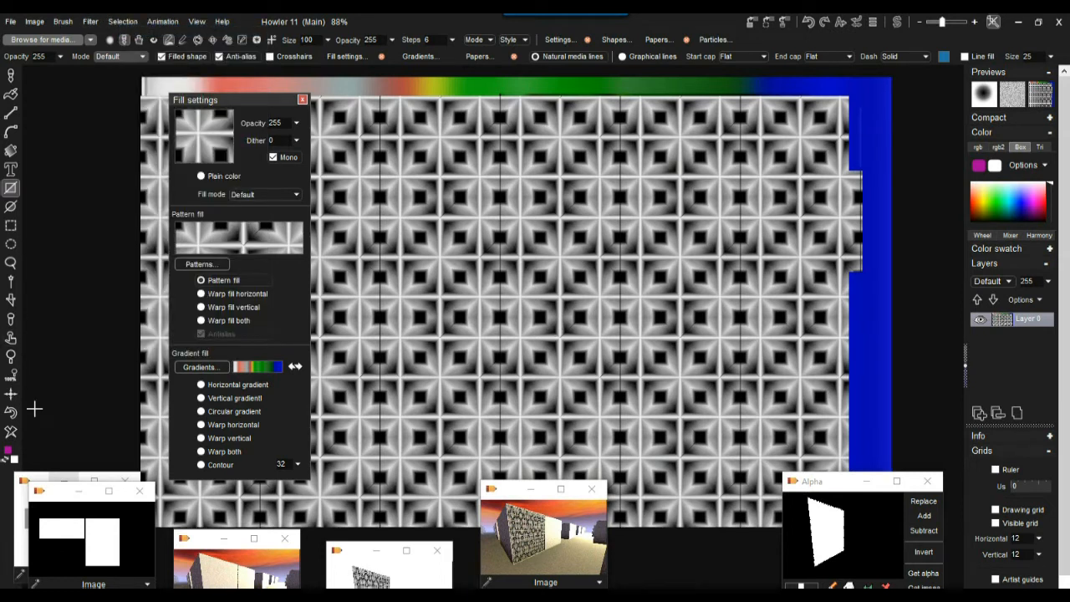
pyautogui.click(11, 433)
pyautogui.moveTo(392, 131); pyautogui.dragTo(598, 282)
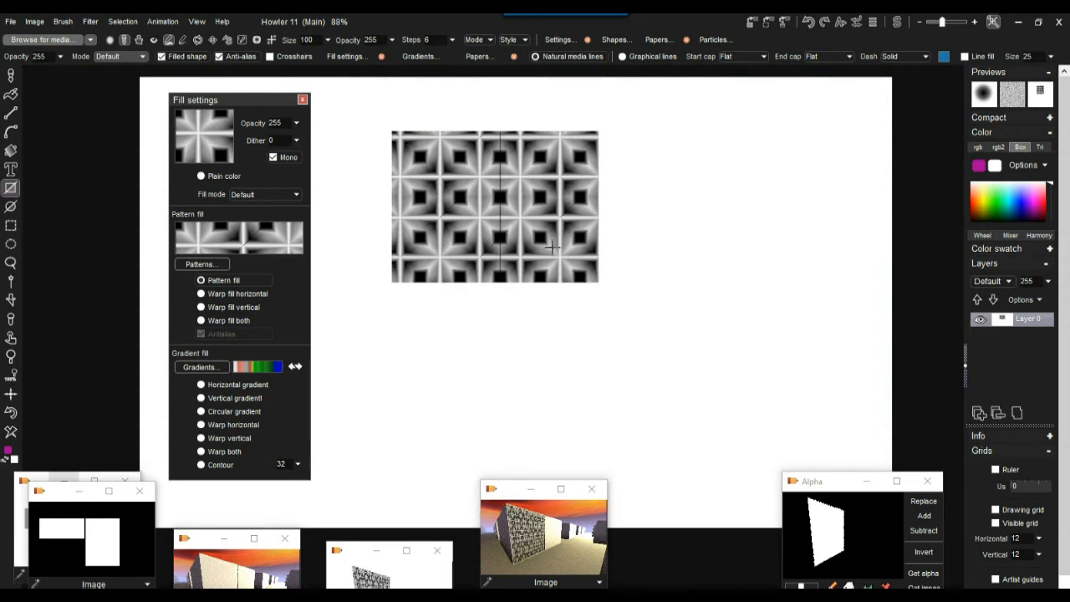
# Step: Load the stored plain-block scene onto the canvas and move the Fill settings dialog clear of the large block
pyautogui.doubleClick(215, 574)
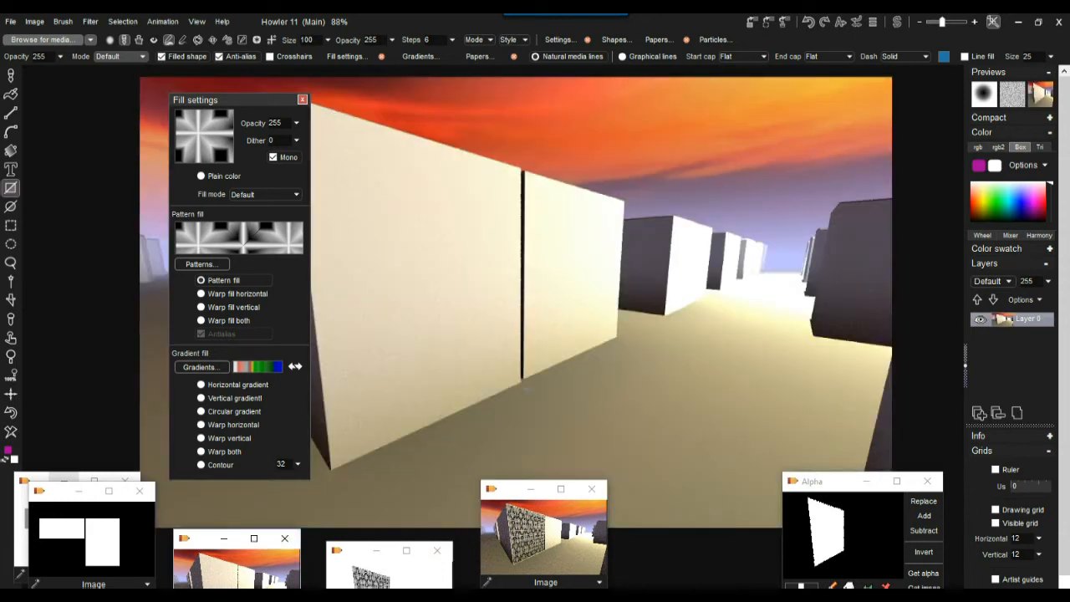
pyautogui.moveTo(279, 105); pyautogui.dragTo(165, 100)
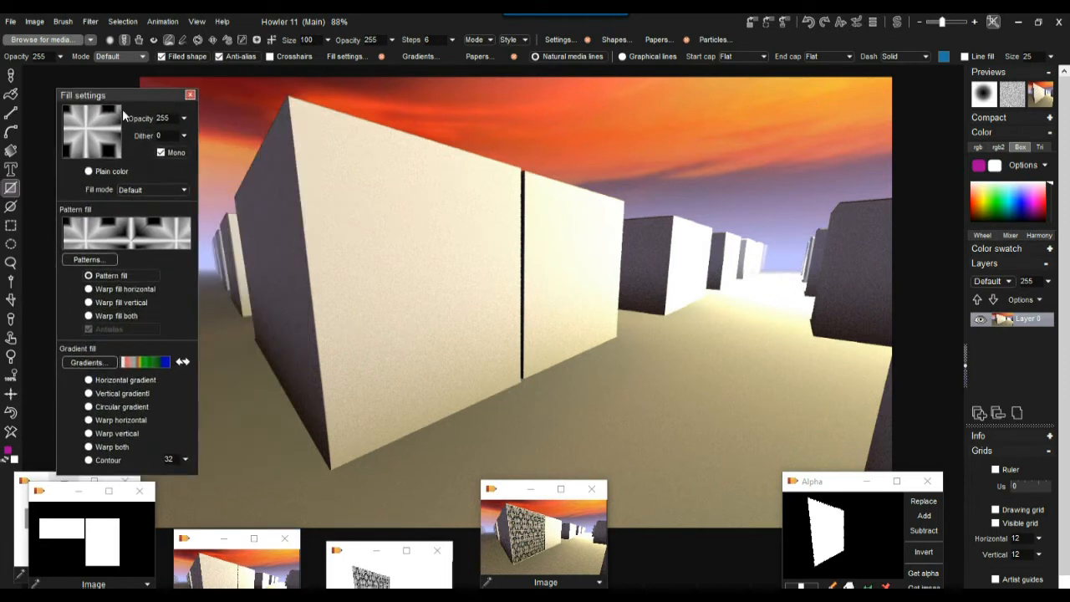
# Step: Try a pattern-filled rectangle over the large block's front wall and undo it
pyautogui.moveTo(286, 94); pyautogui.dragTo(523, 384)
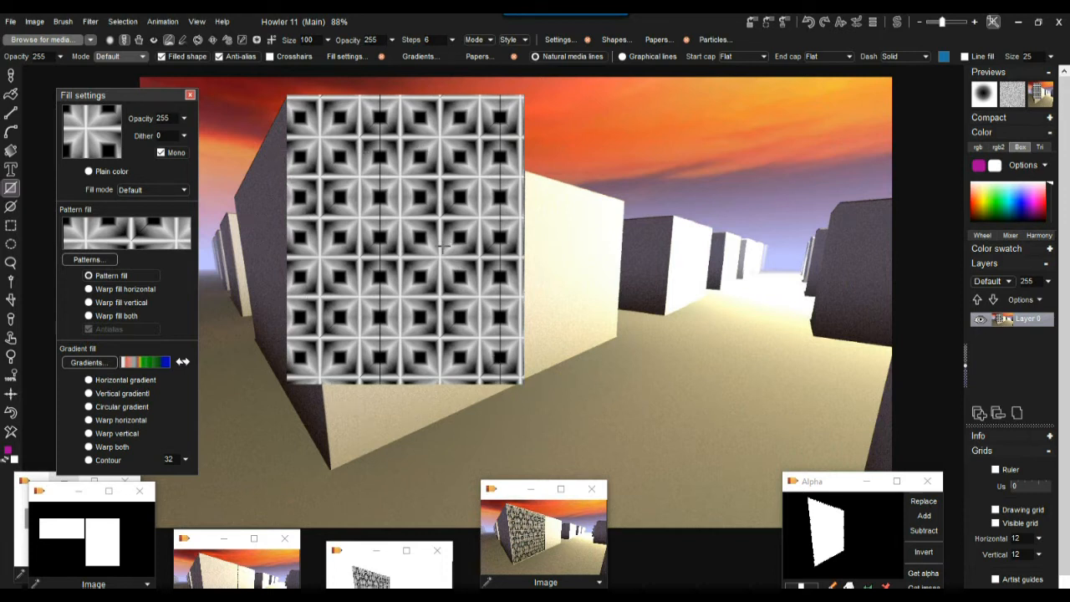
pyautogui.click(10, 412)
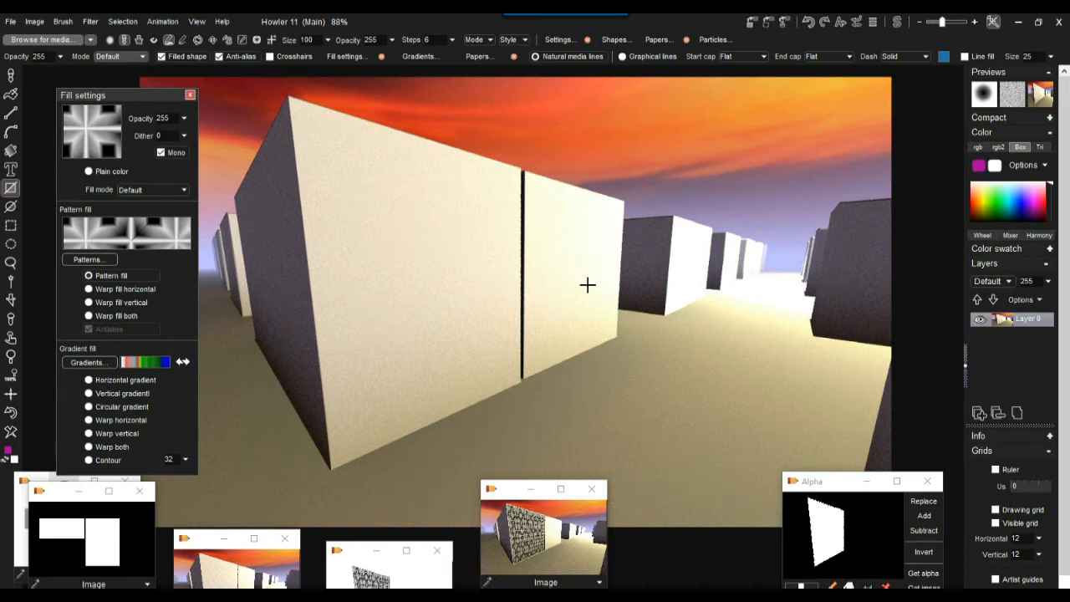
# Step: Flood-fill the large block's front wall, the adjoining bright wall and the distant bright walls with the pattern
pyautogui.click(12, 96)
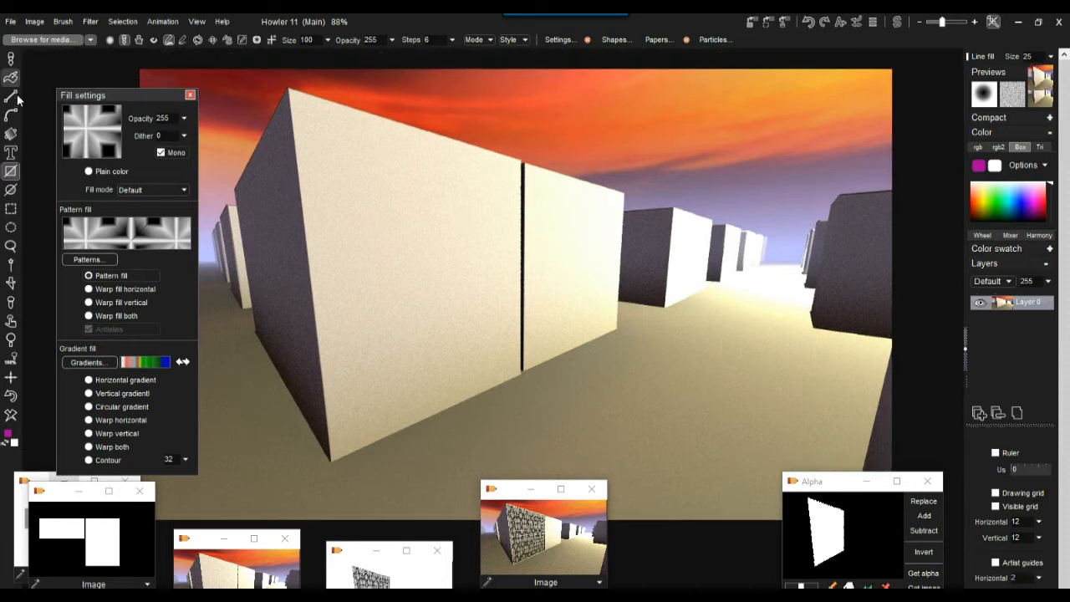
pyautogui.click(410, 221)
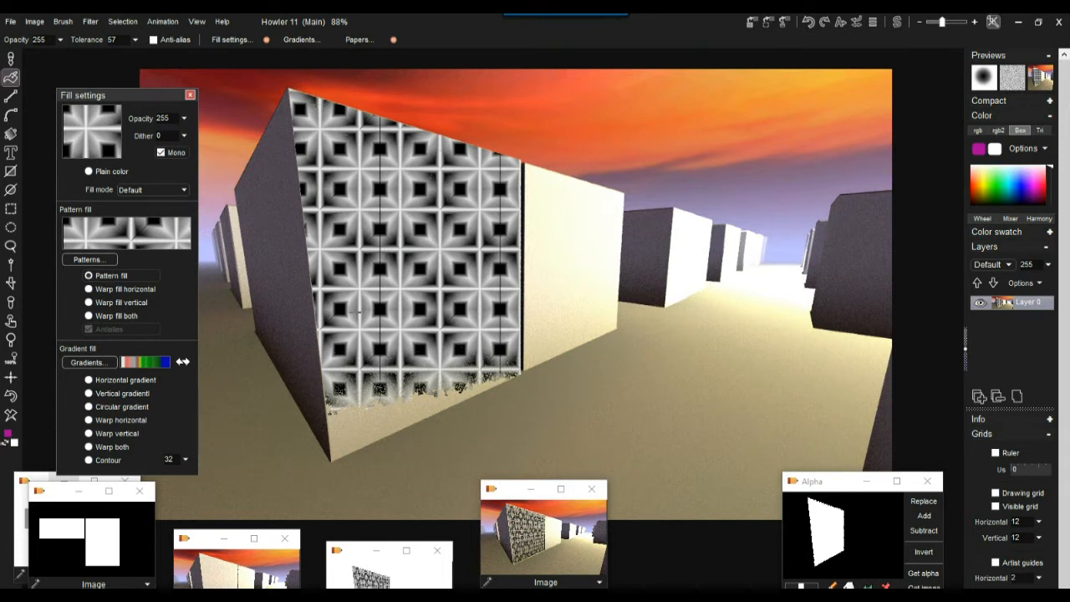
pyautogui.click(551, 255)
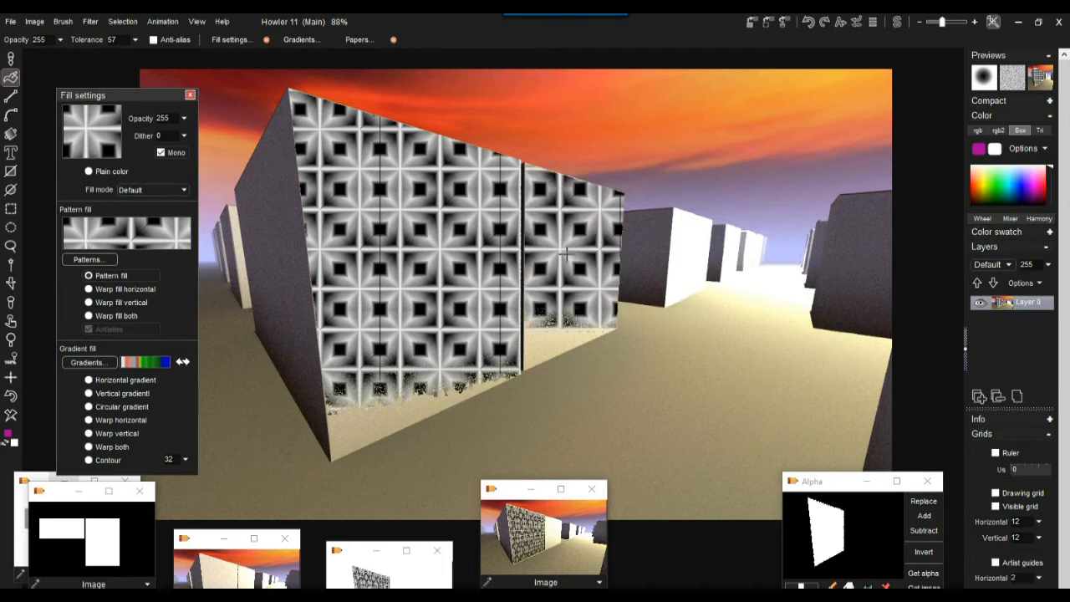
pyautogui.click(690, 251)
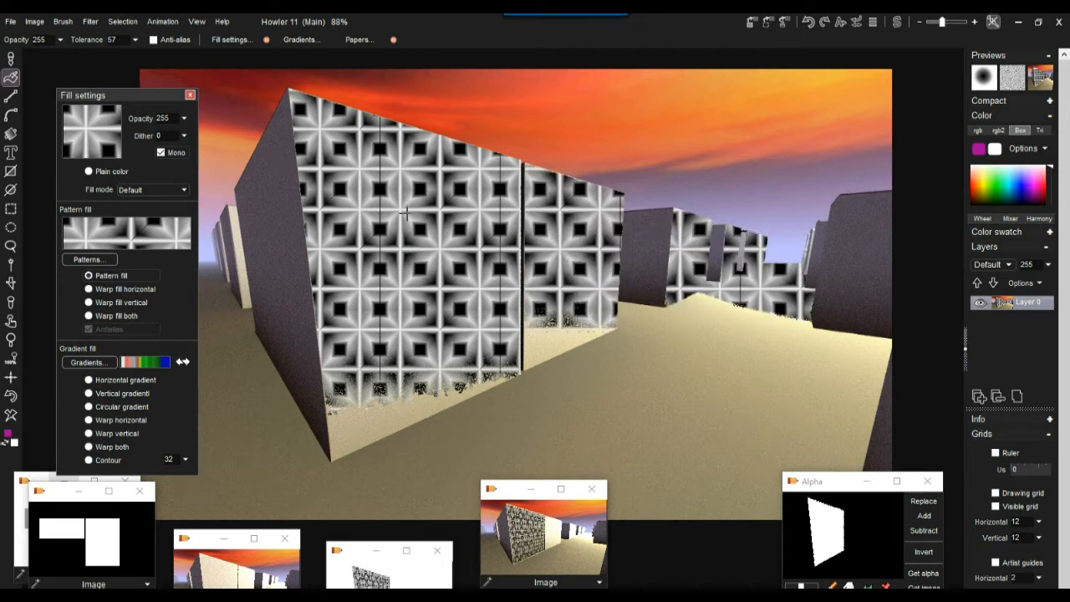
# Step: Lower the fill tolerance to 30 and pattern-fill the bare strips at the front walls' base and the next block's dark wall
pyautogui.click(135, 40)
pyautogui.moveTo(87, 58); pyautogui.dragTo(71, 66)
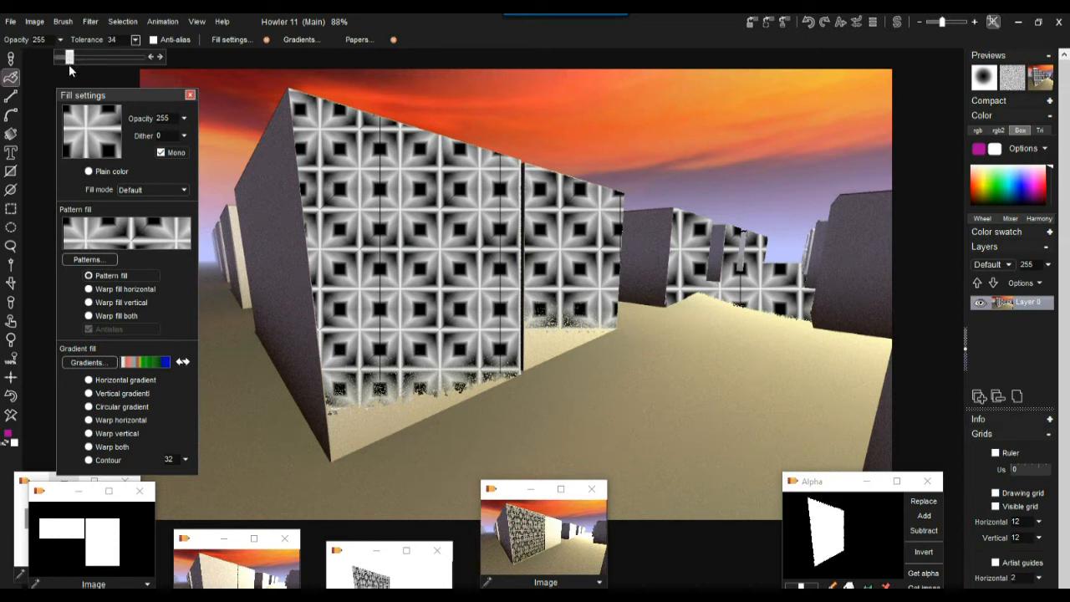
pyautogui.click(361, 425)
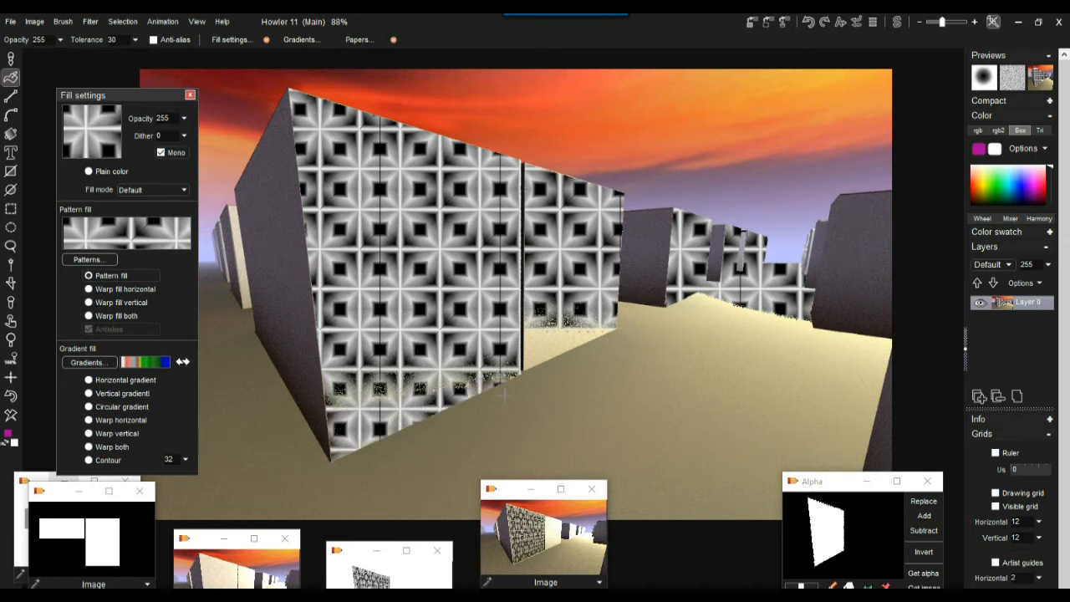
pyautogui.click(658, 289)
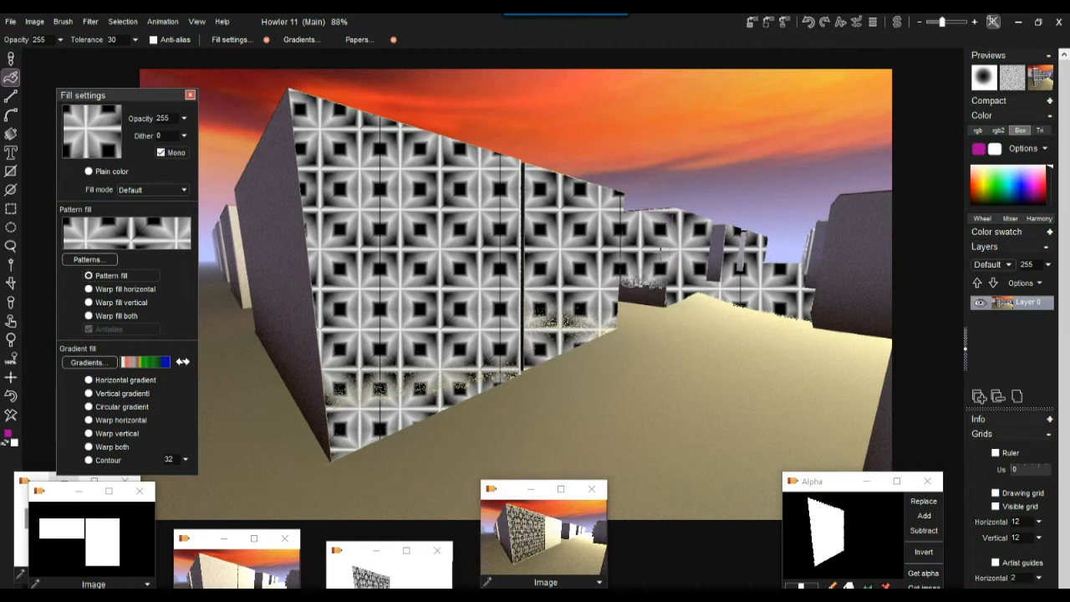
# Step: Pattern-fill the large block's shaded side, undo it, fill again and partly fade that fill with Interactive undo at 56
pyautogui.click(265, 185)
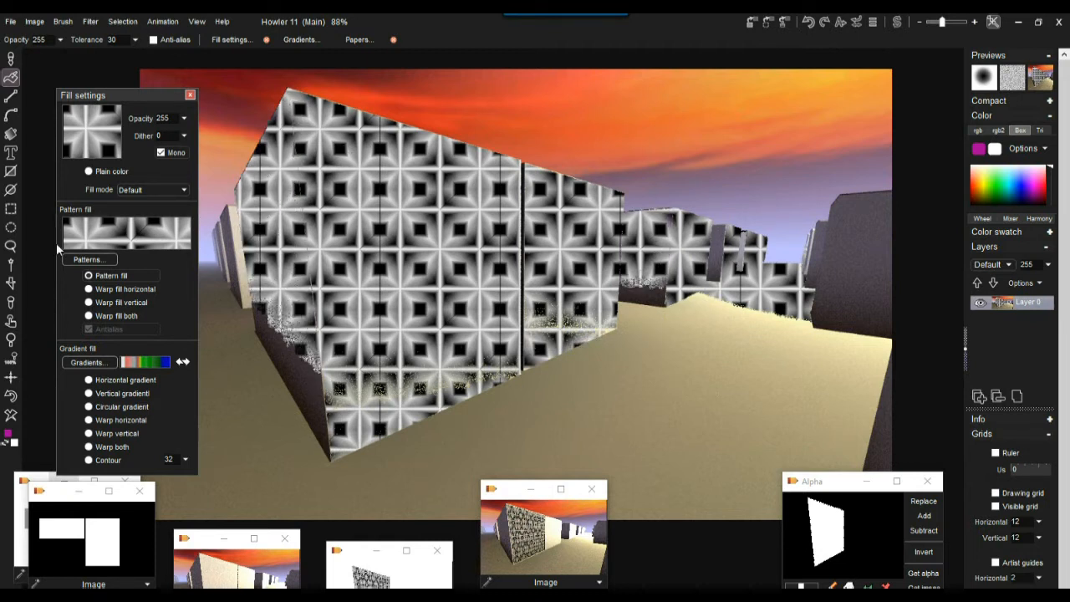
pyautogui.hotkey('ctrl', 'z')
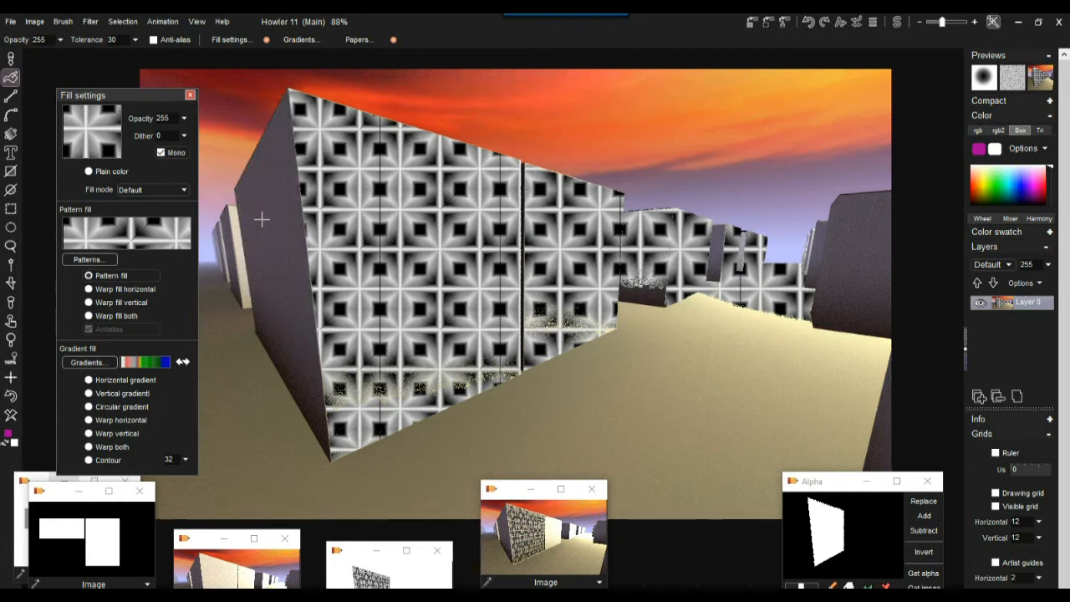
pyautogui.click(279, 289)
pyautogui.click(855, 22)
pyautogui.moveTo(870, 66)
pyautogui.mouseDown()
pyautogui.moveTo(794, 70)
pyautogui.moveTo(807, 79)
pyautogui.mouseUp()
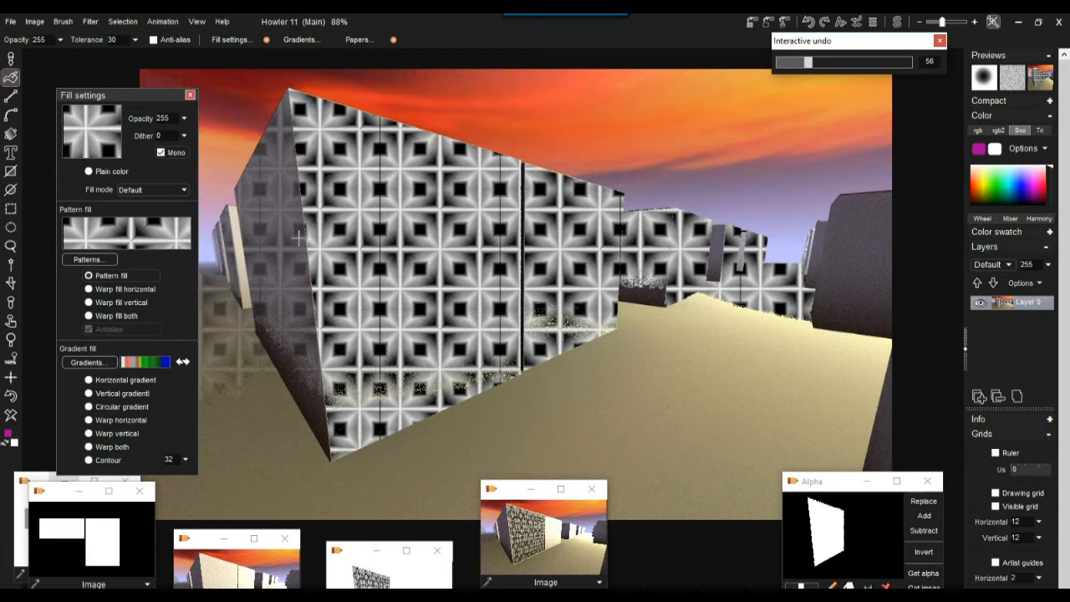
# Step: Compare the stored plain-block scene, perspective pattern image and combined image by loading each onto the canvas
pyautogui.click(280, 581)
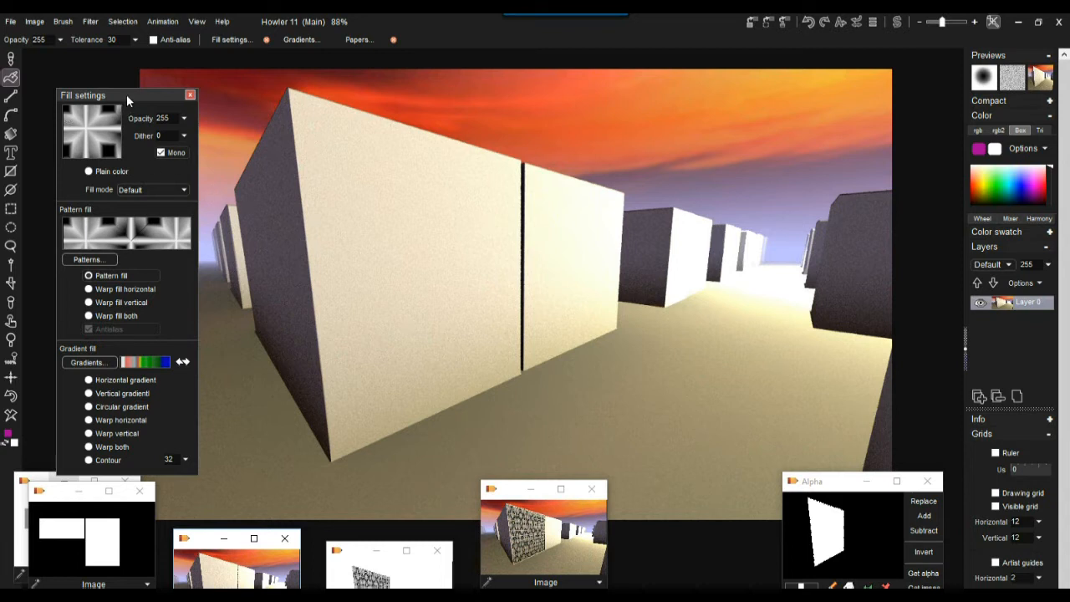
pyautogui.click(426, 573)
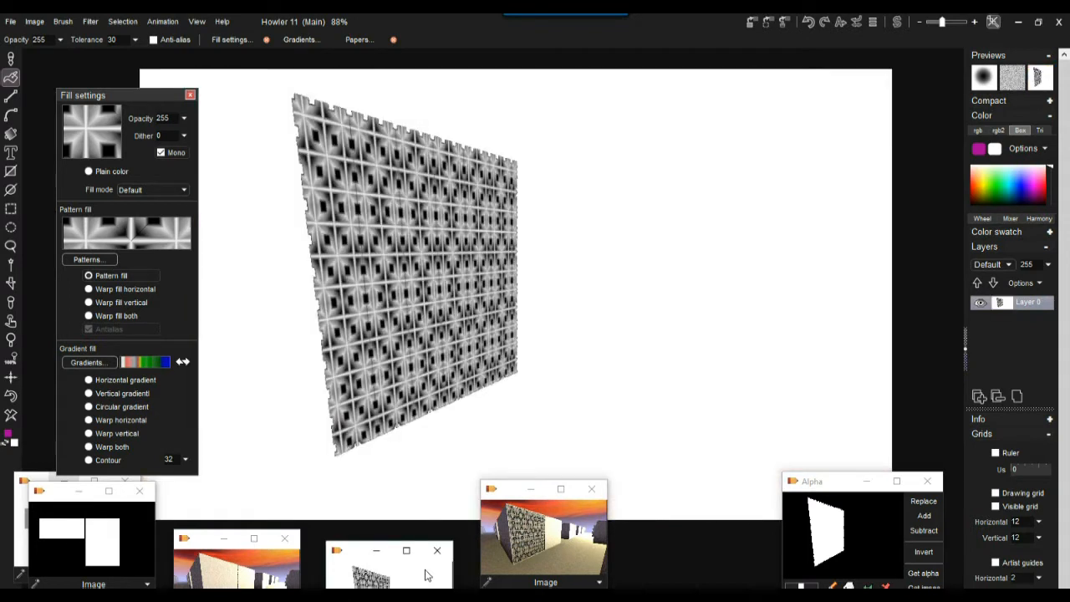
pyautogui.click(573, 523)
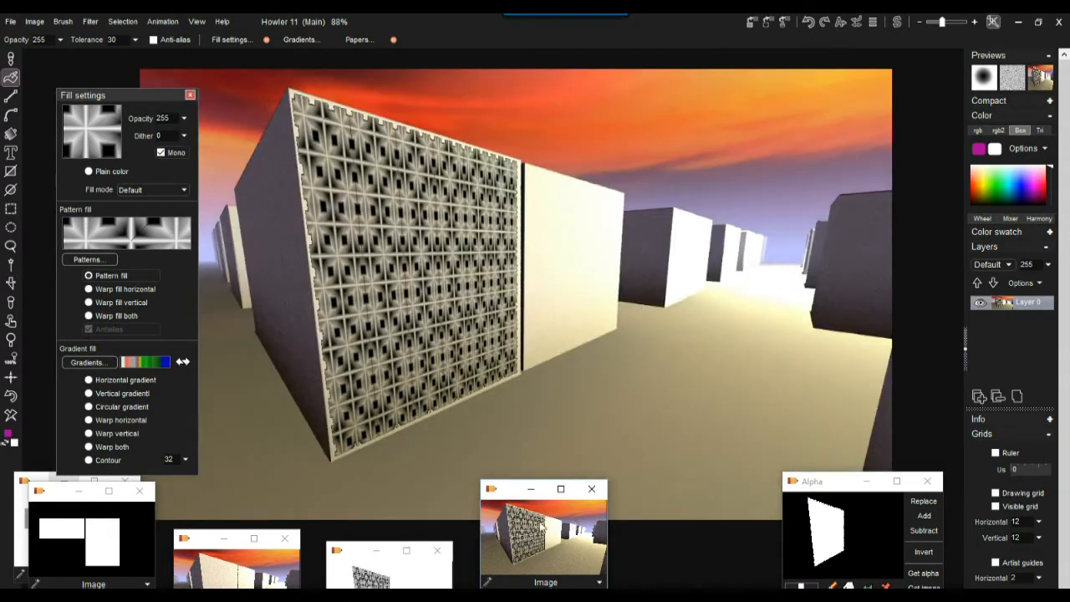
pyautogui.click(238, 572)
pyautogui.click(369, 579)
pyautogui.click(538, 554)
pyautogui.click(389, 575)
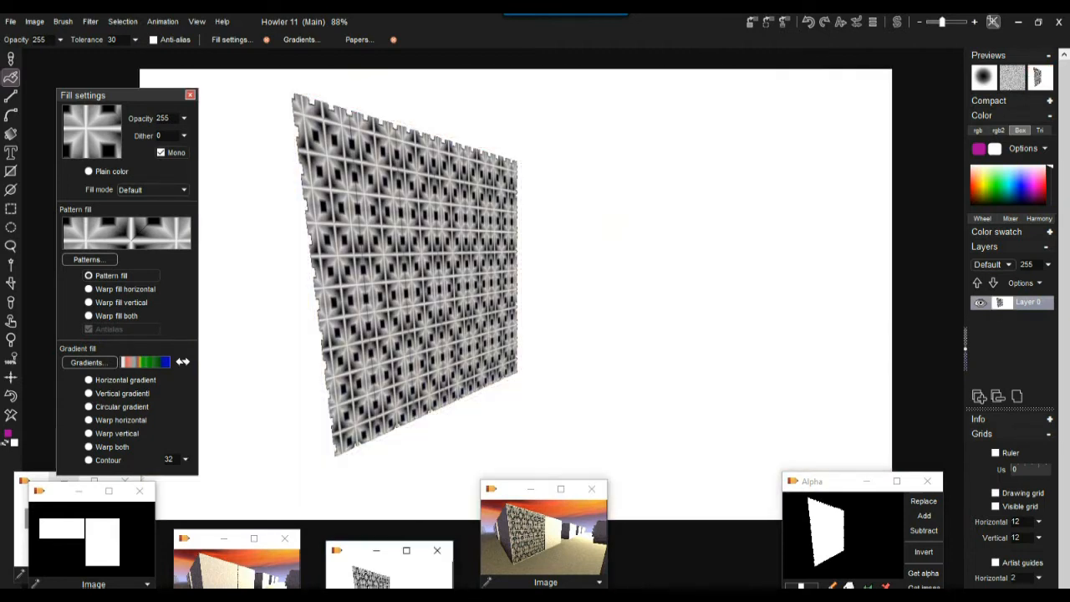
# Step: Add a new layer and load the stored plain-block scene onto Layer 0
pyautogui.click(979, 398)
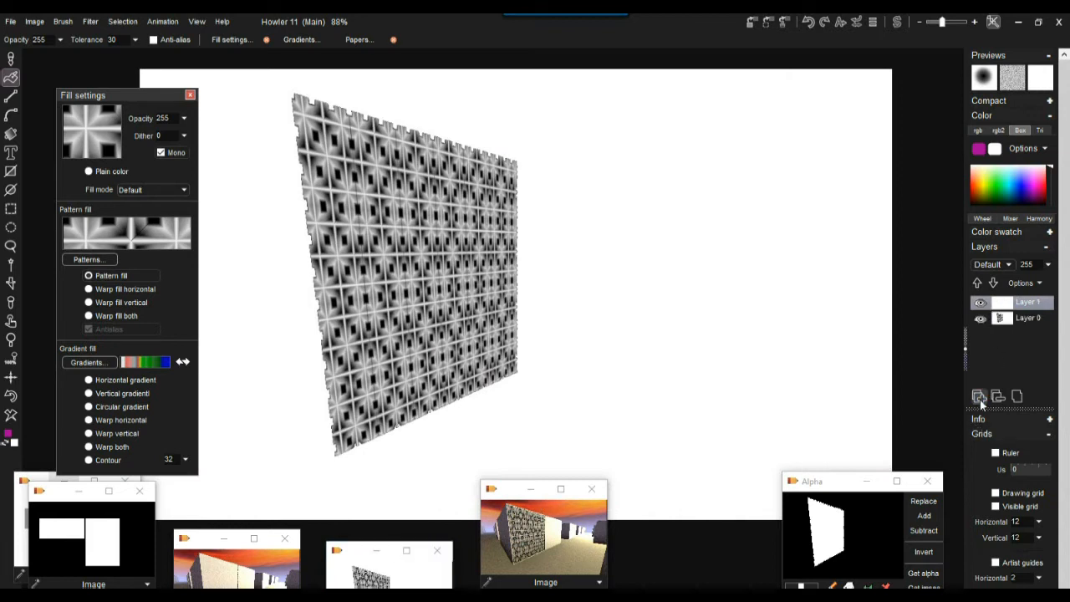
pyautogui.click(1027, 322)
pyautogui.click(239, 579)
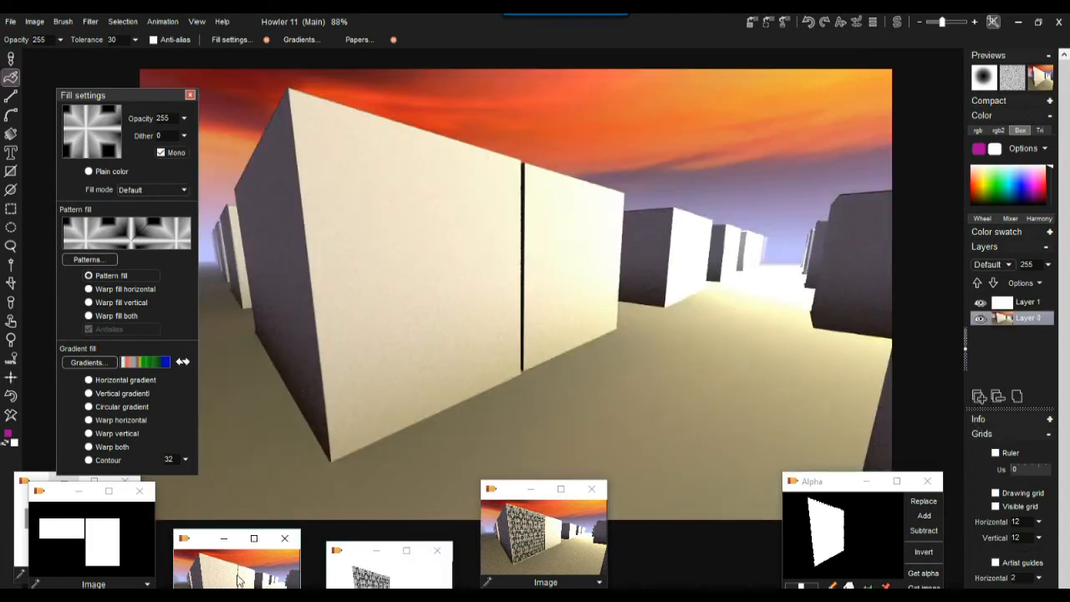
# Step: Load the stored perspective pattern image onto Layer 1 and set its blend mode to Multiply
pyautogui.click(1038, 306)
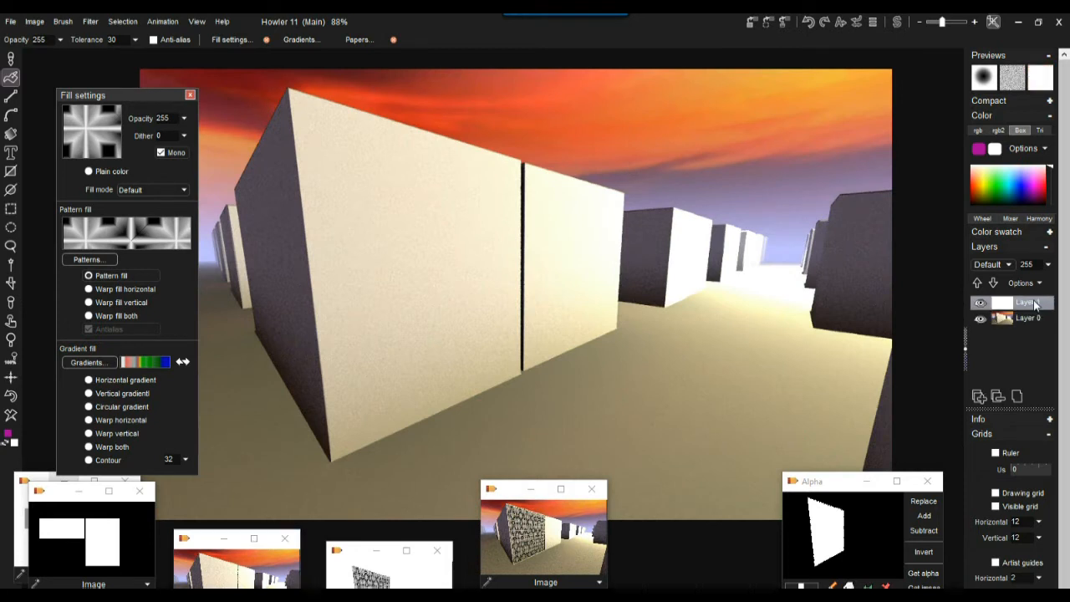
pyautogui.click(411, 333)
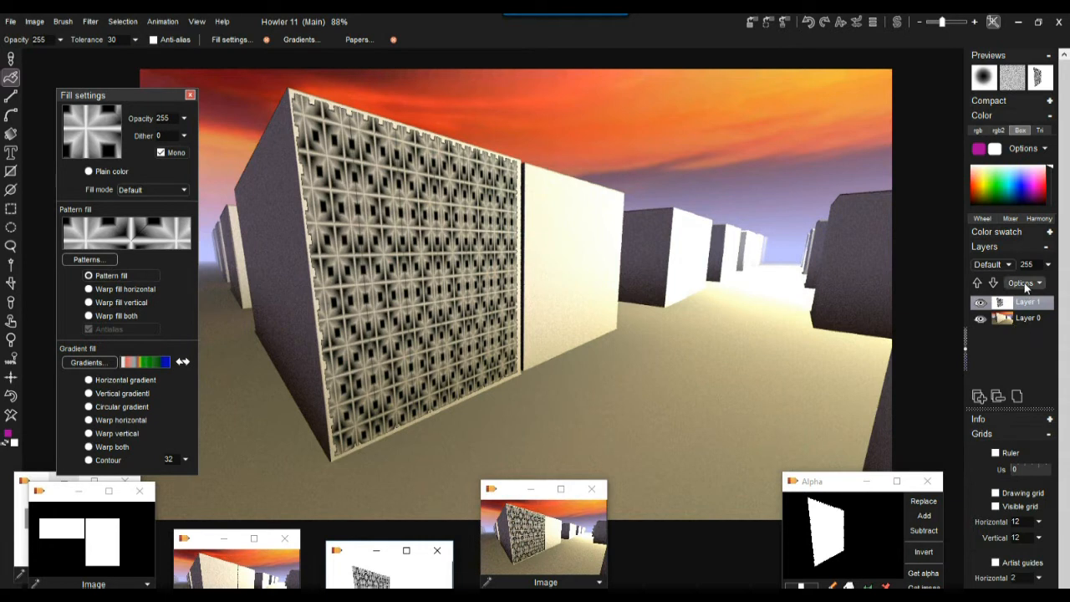
pyautogui.click(1000, 264)
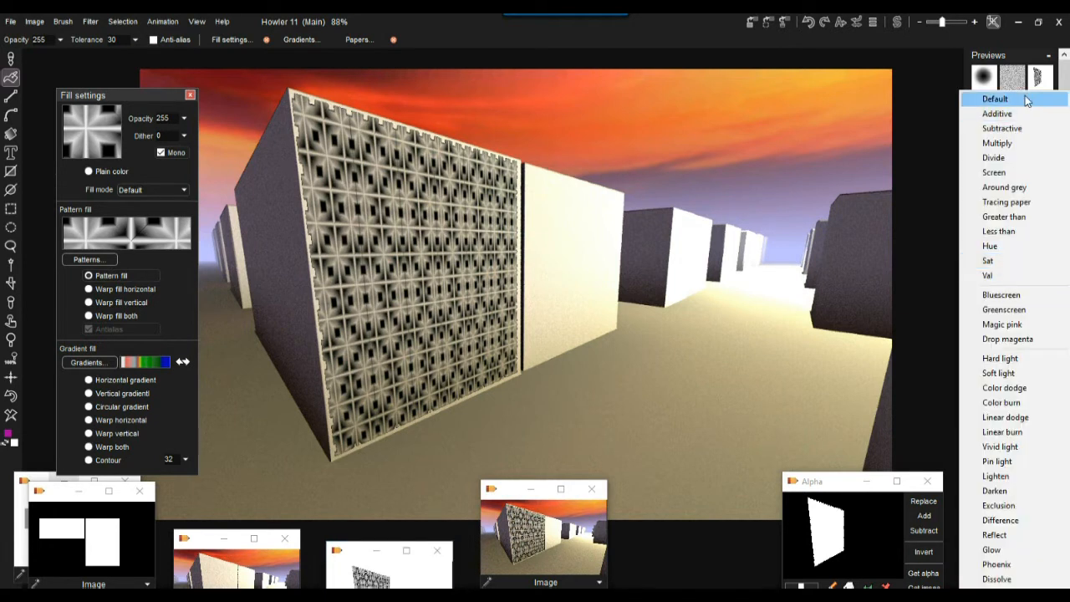
pyautogui.click(1003, 143)
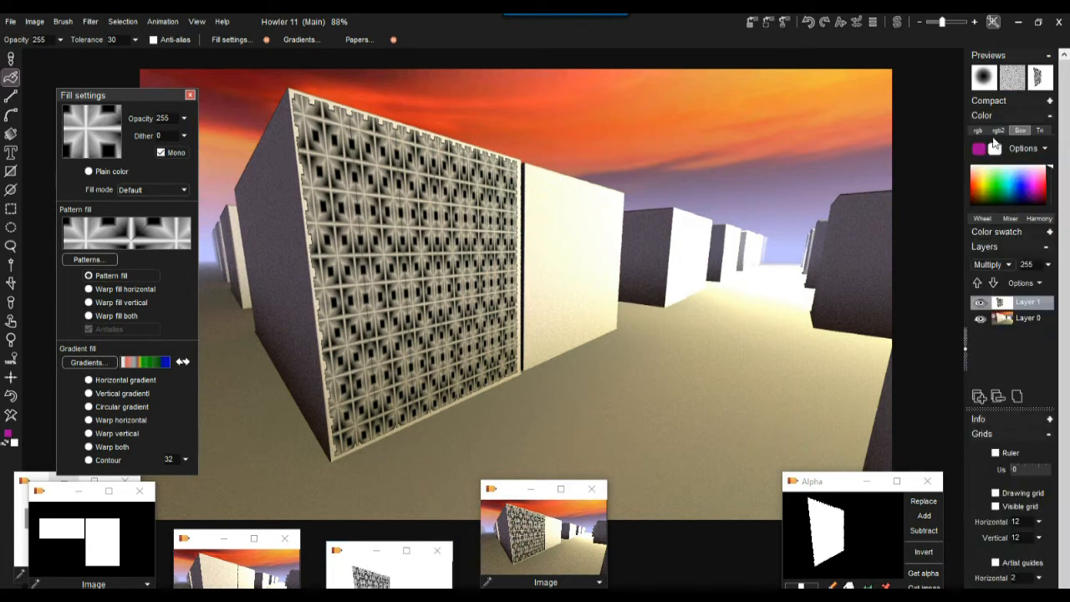
# Step: Try the Screen, Subtractive, Divide and Around grey blend modes on Layer 1 and return it to Multiply
pyautogui.click(999, 264)
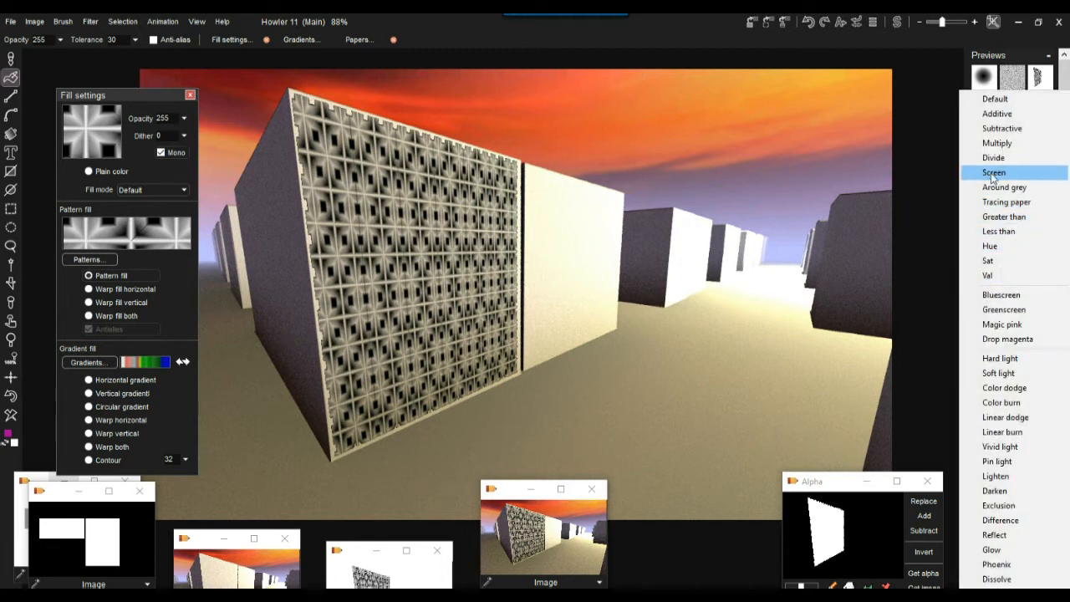
pyautogui.click(994, 172)
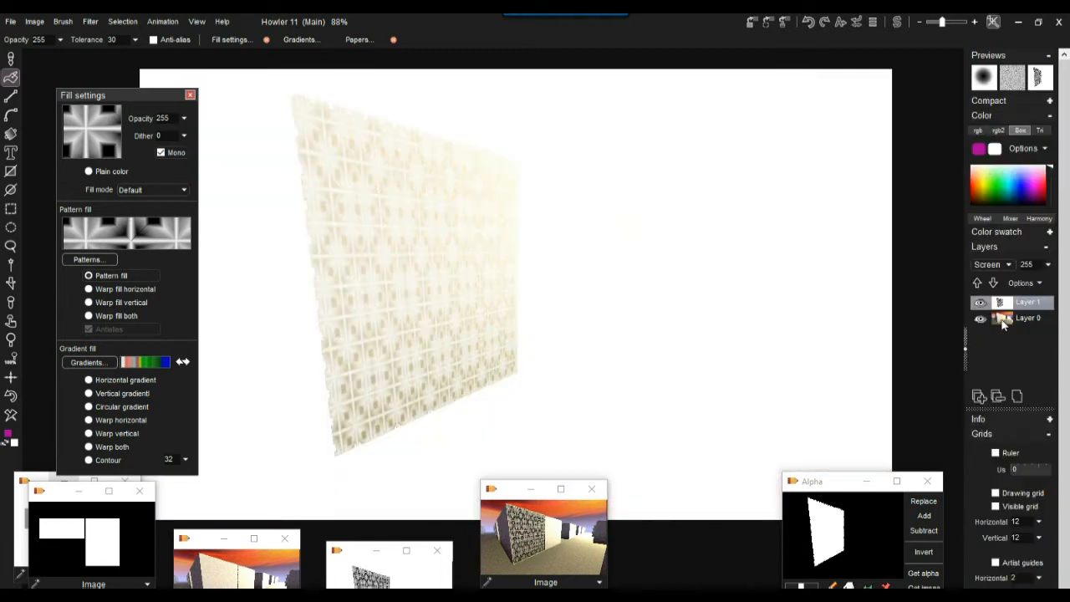
pyautogui.click(998, 264)
pyautogui.click(1003, 128)
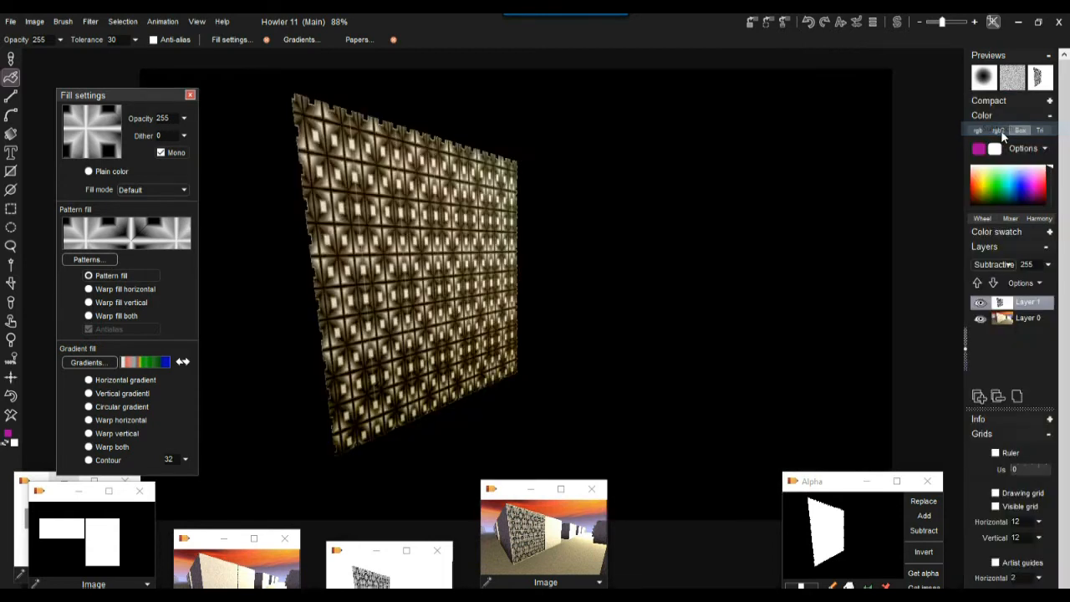
pyautogui.click(995, 265)
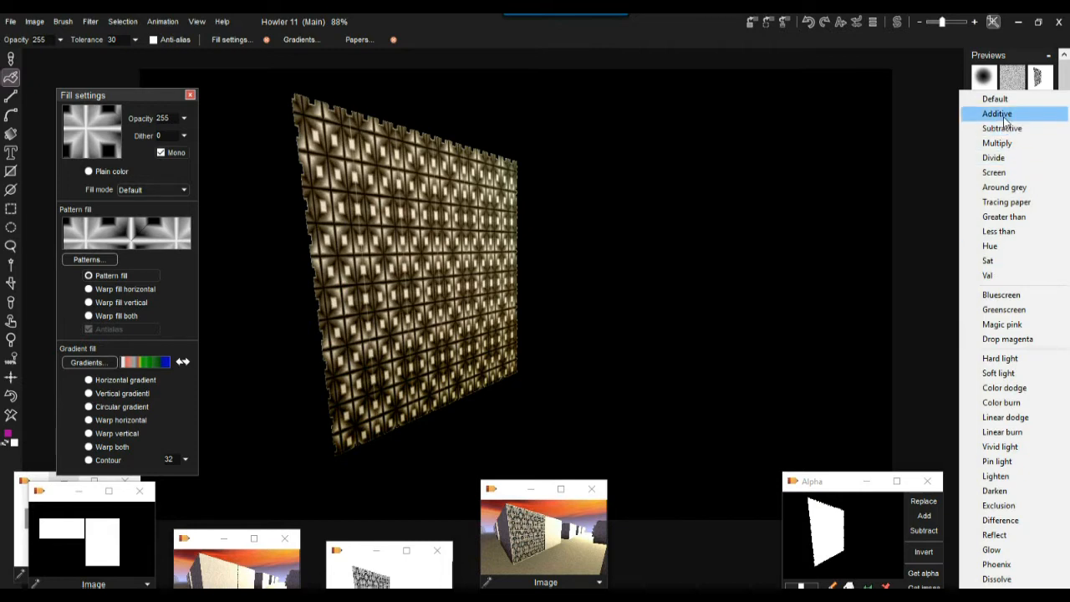
pyautogui.click(1006, 157)
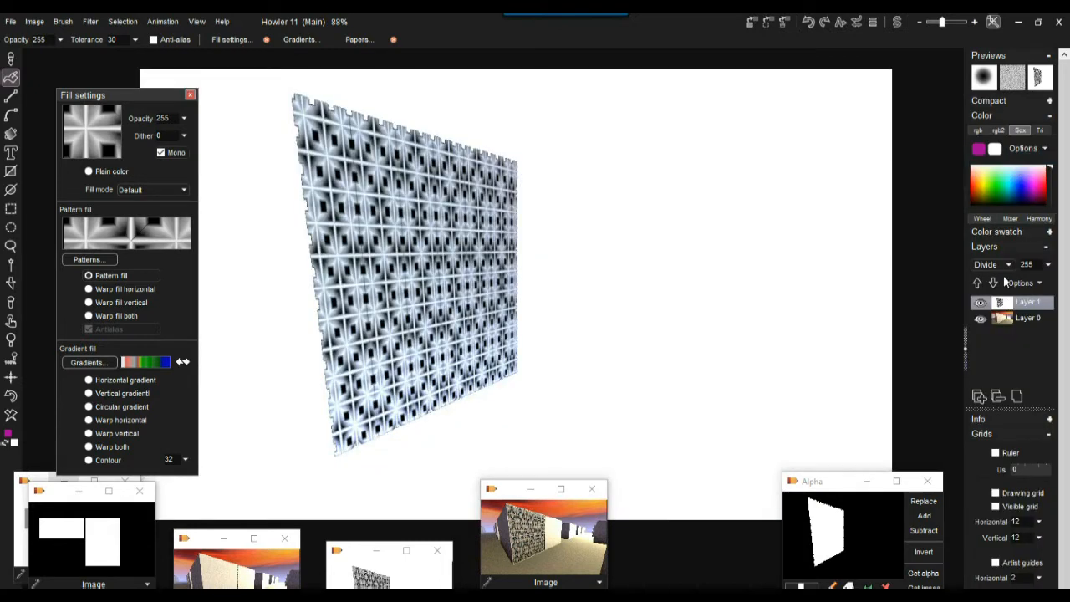
pyautogui.click(994, 261)
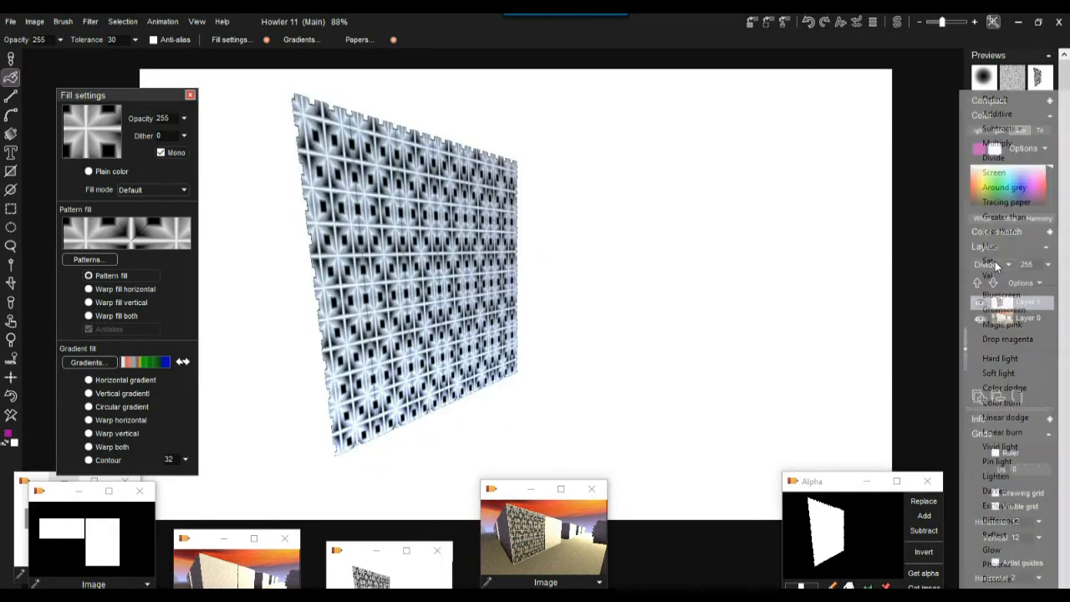
pyautogui.click(1012, 188)
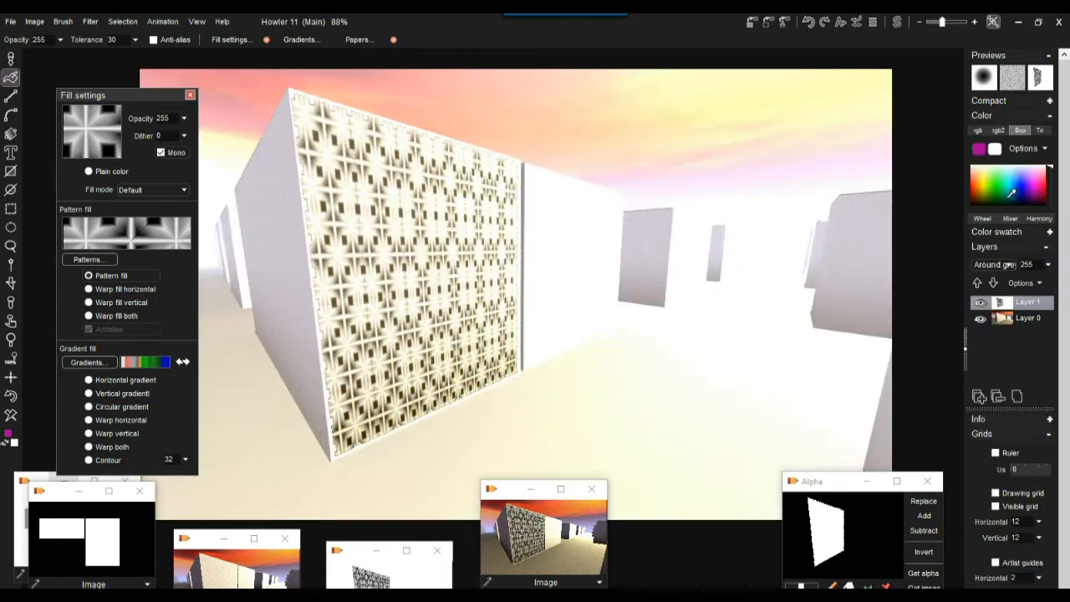
pyautogui.click(992, 263)
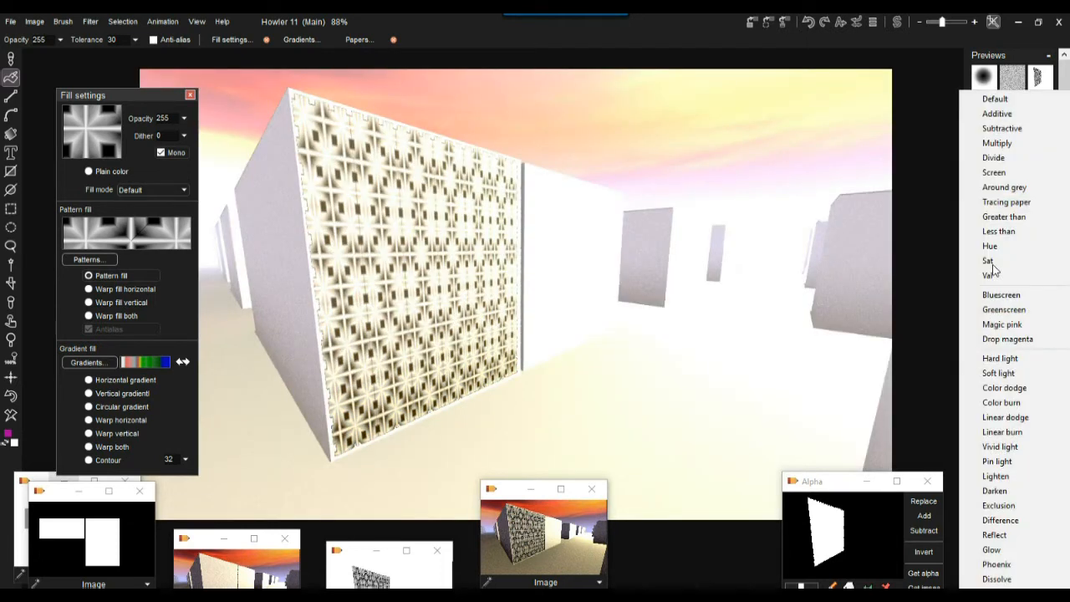
pyautogui.click(996, 143)
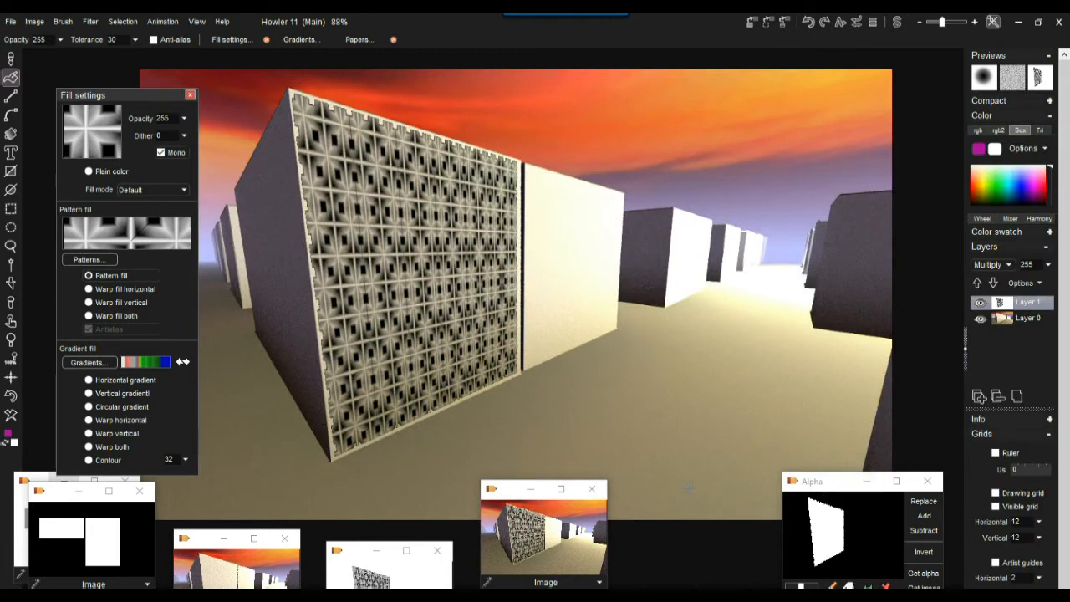
# Step: Move the stored pattern image's window over the scene beside the large block and make Layer 0 the active layer
pyautogui.moveTo(355, 555); pyautogui.dragTo(679, 294)
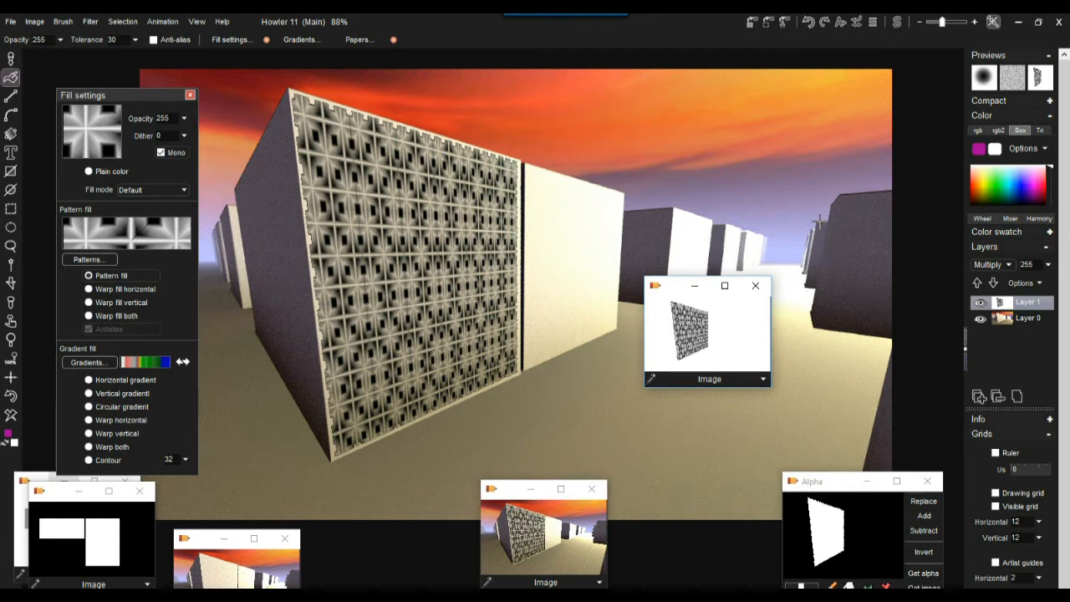
pyautogui.click(1028, 323)
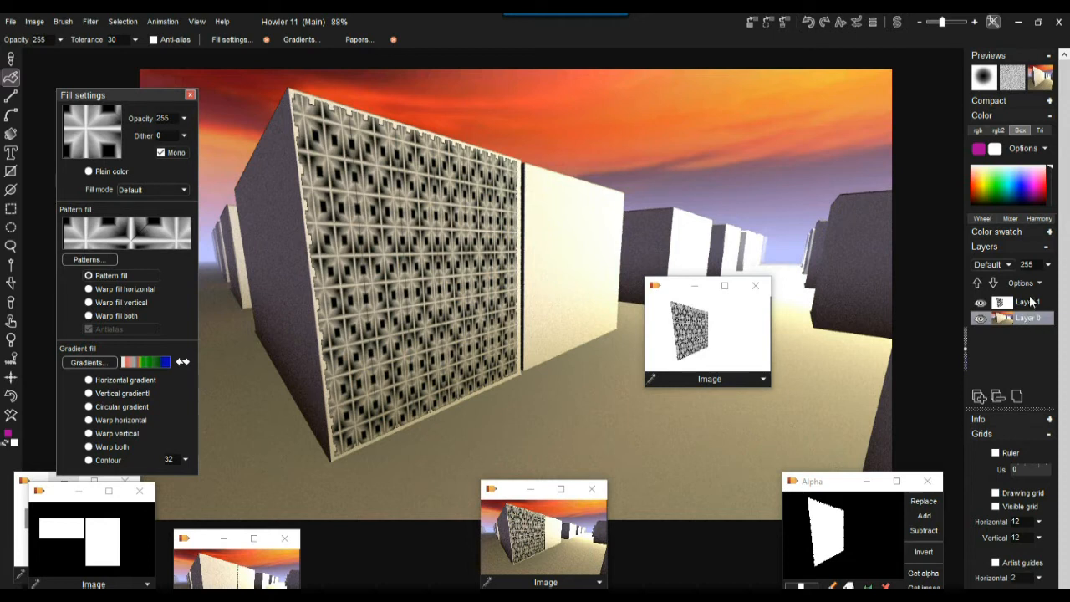
pyautogui.click(1029, 305)
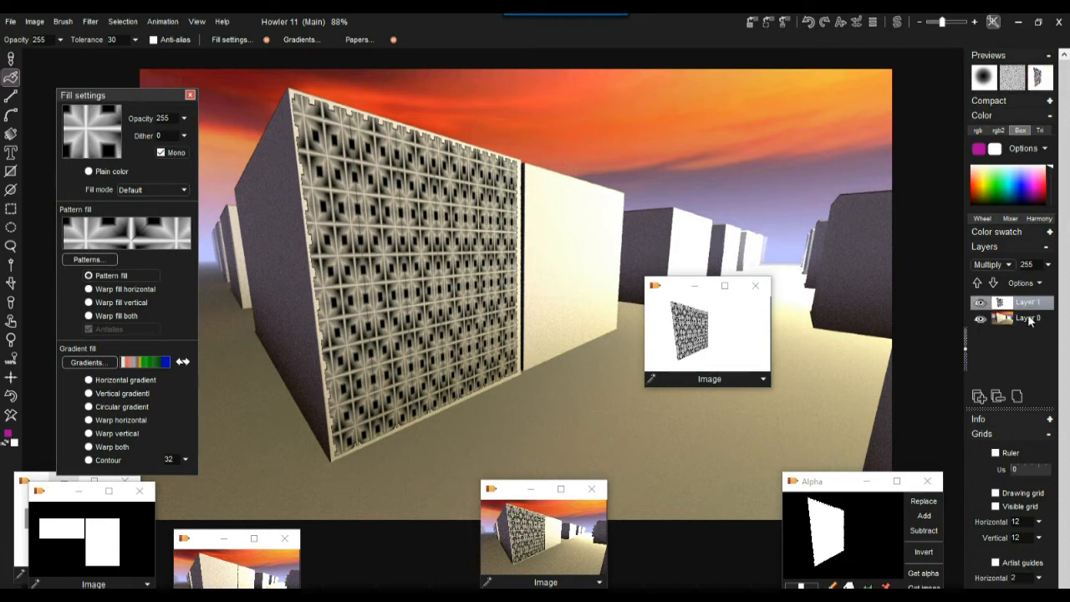
pyautogui.click(1028, 321)
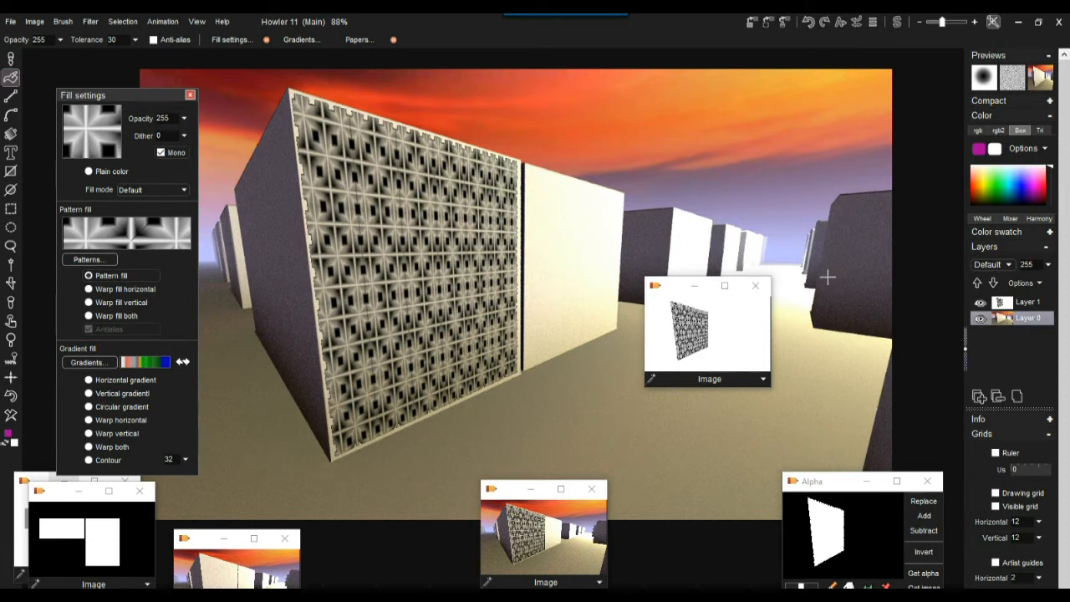
# Step: Toggle Layer 1's visibility repeatedly to compare the scene with and without the patterned facade, leaving the layer shown
pyautogui.click(979, 303)
pyautogui.click(980, 303)
pyautogui.click(980, 303)
pyautogui.click(980, 303)
pyautogui.click(980, 305)
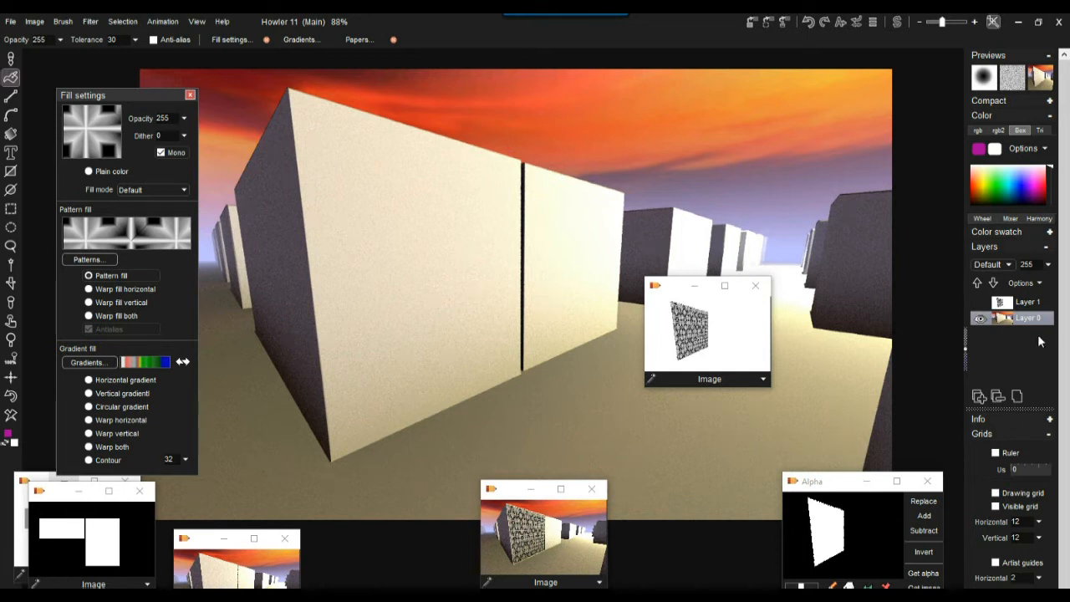
pyautogui.click(979, 303)
pyautogui.click(980, 304)
pyautogui.click(980, 304)
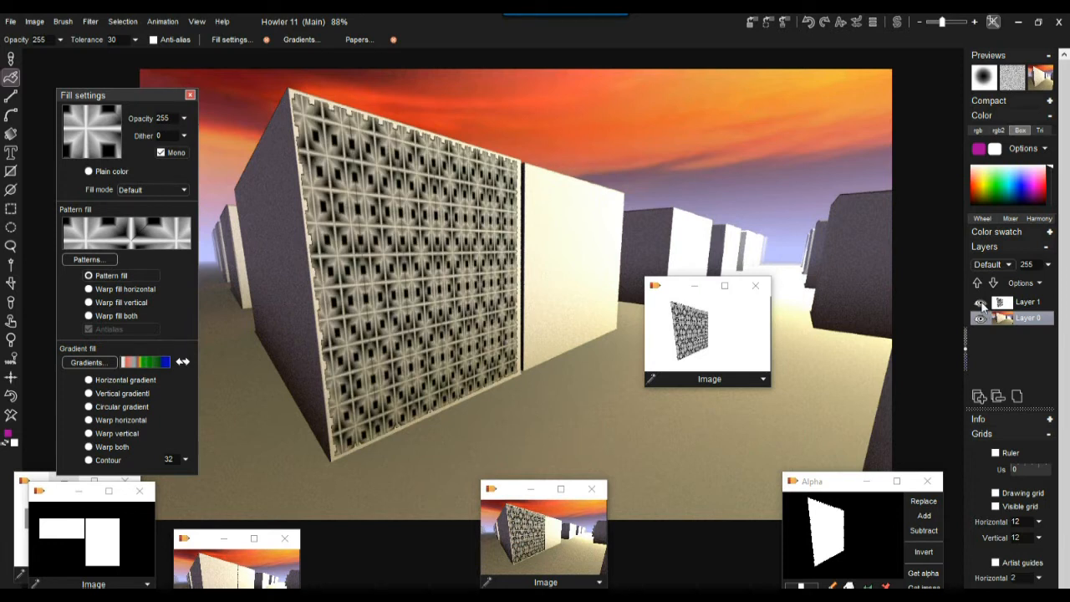
# Step: Move the stored pattern image's window down off the scene, make Layer 1 active and clear it to white
pyautogui.moveTo(672, 286); pyautogui.dragTo(359, 503)
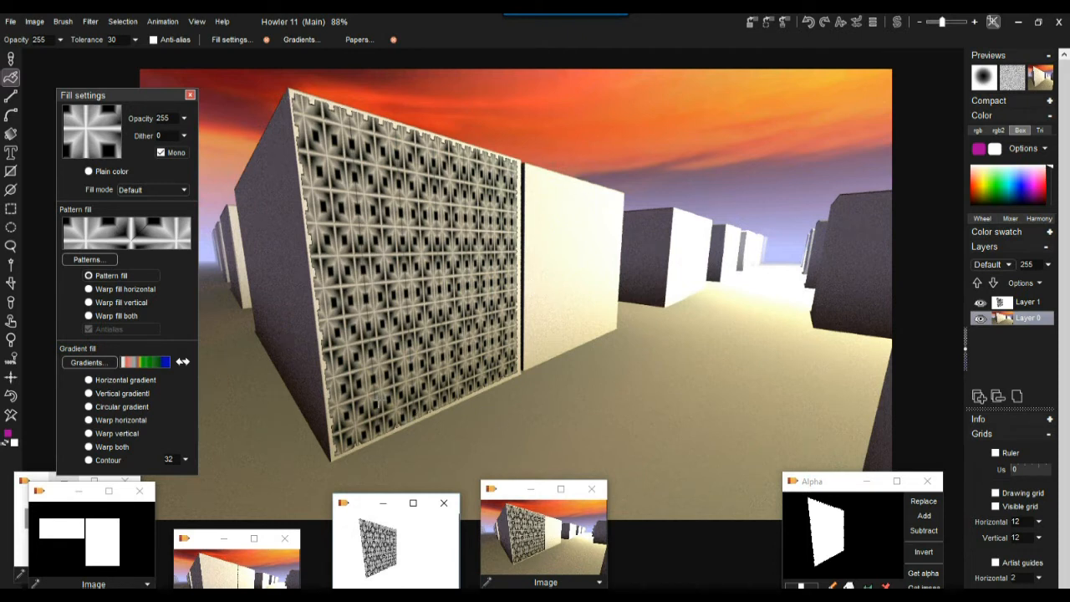
pyautogui.click(1049, 304)
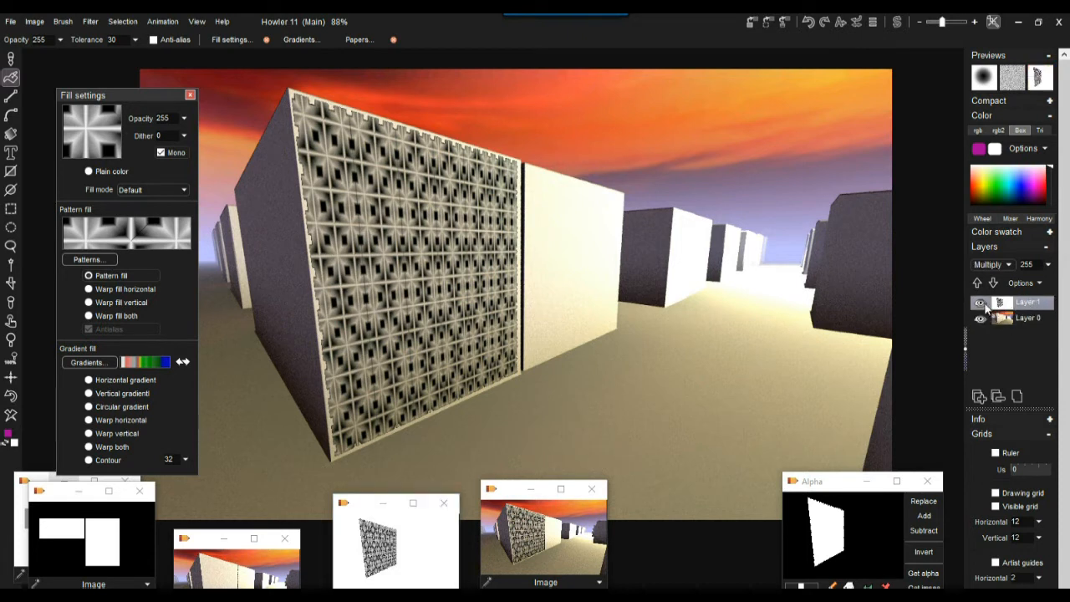
pyautogui.click(10, 415)
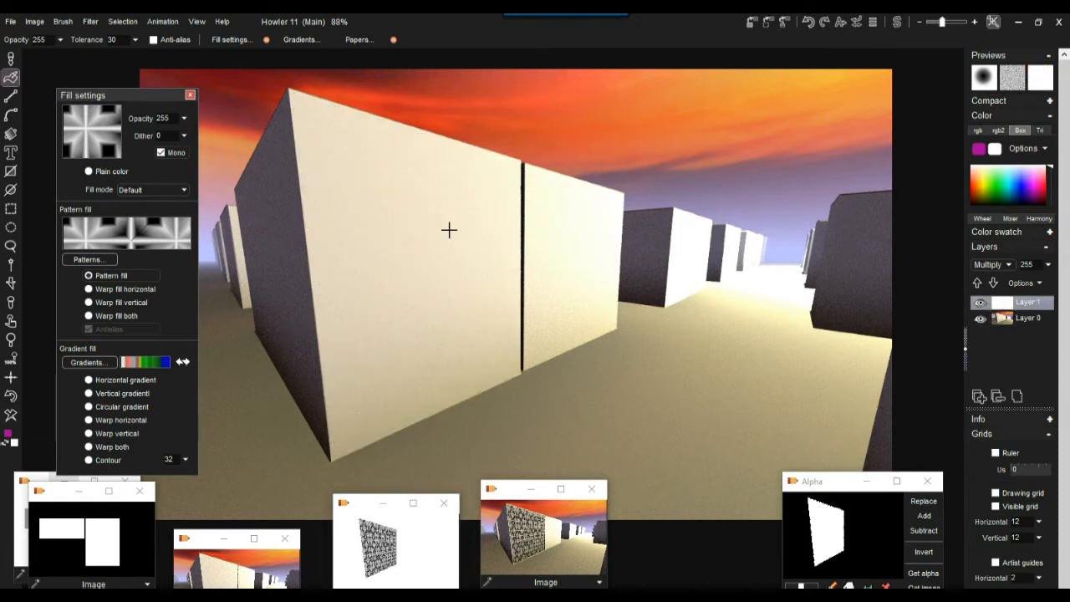
# Step: Hide Layer 0, preview the current fill pattern enlarged and fill all of Layer 1 with it
pyautogui.click(980, 318)
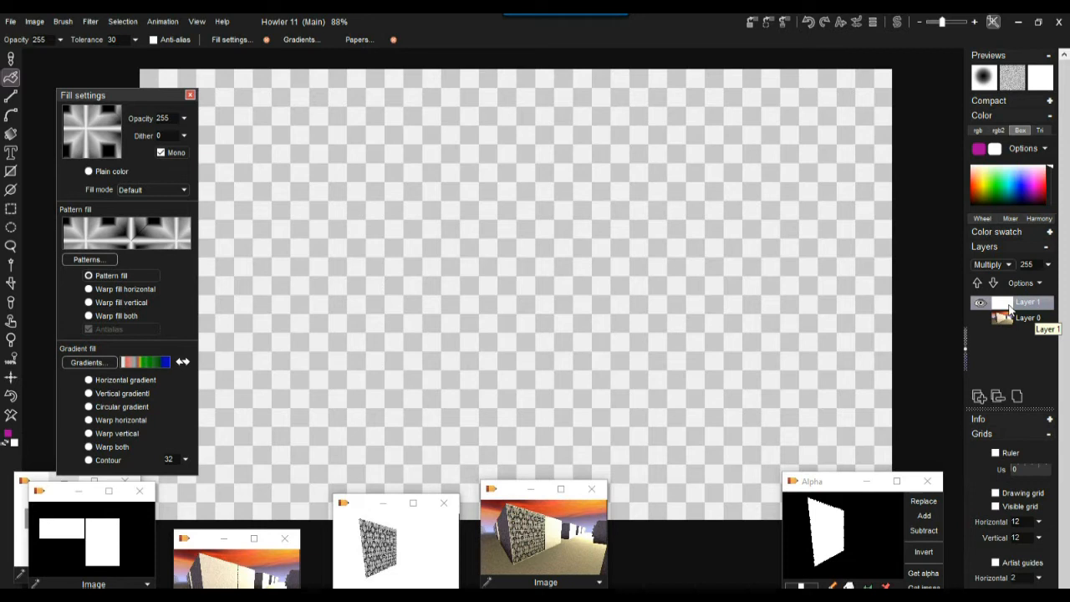
pyautogui.click(122, 243)
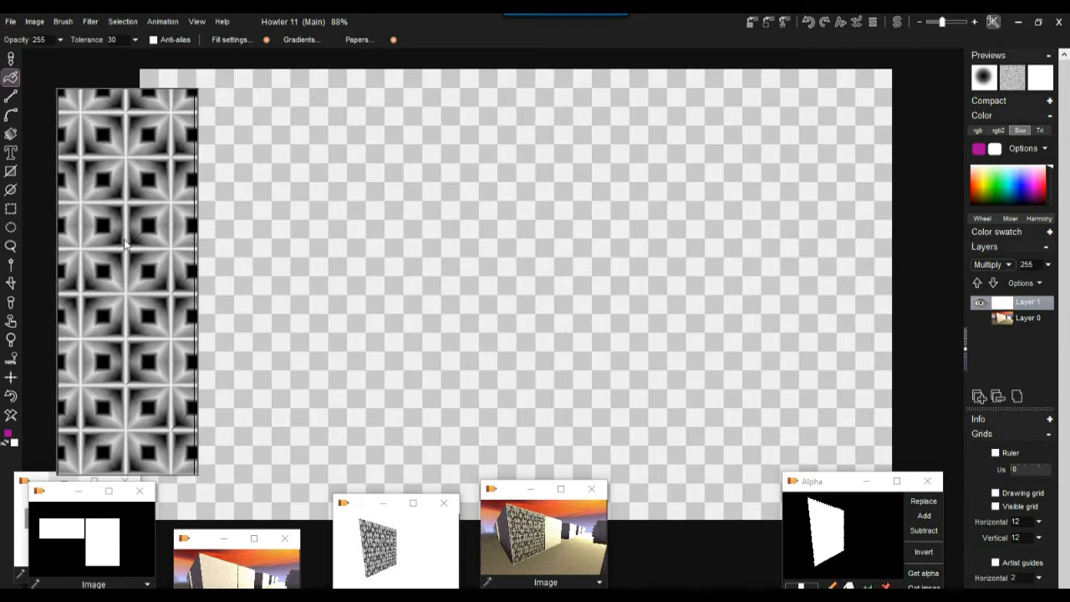
pyautogui.click(8, 78)
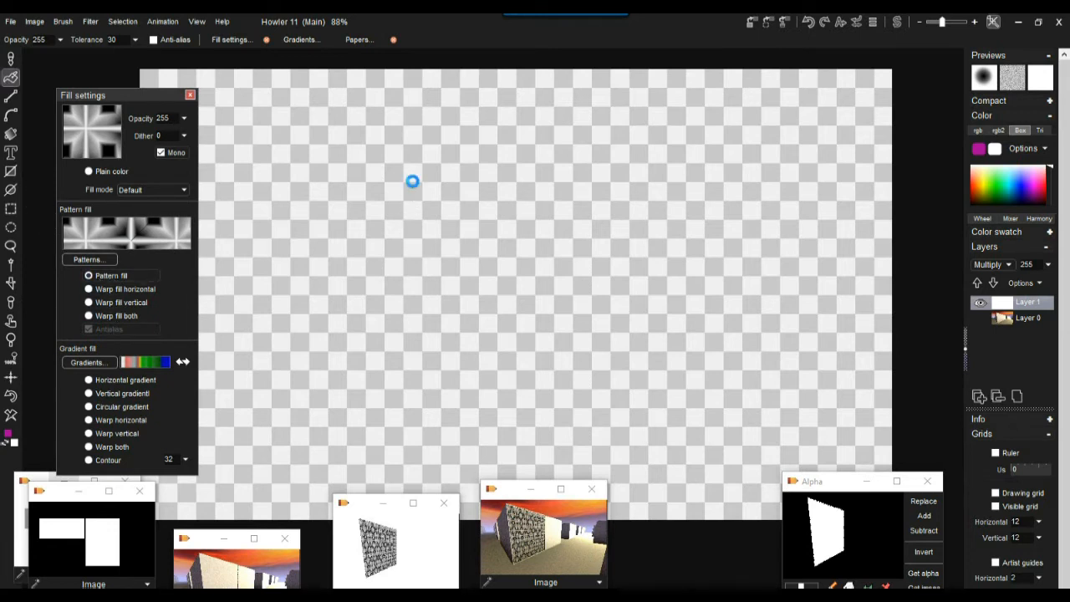
pyautogui.click(413, 198)
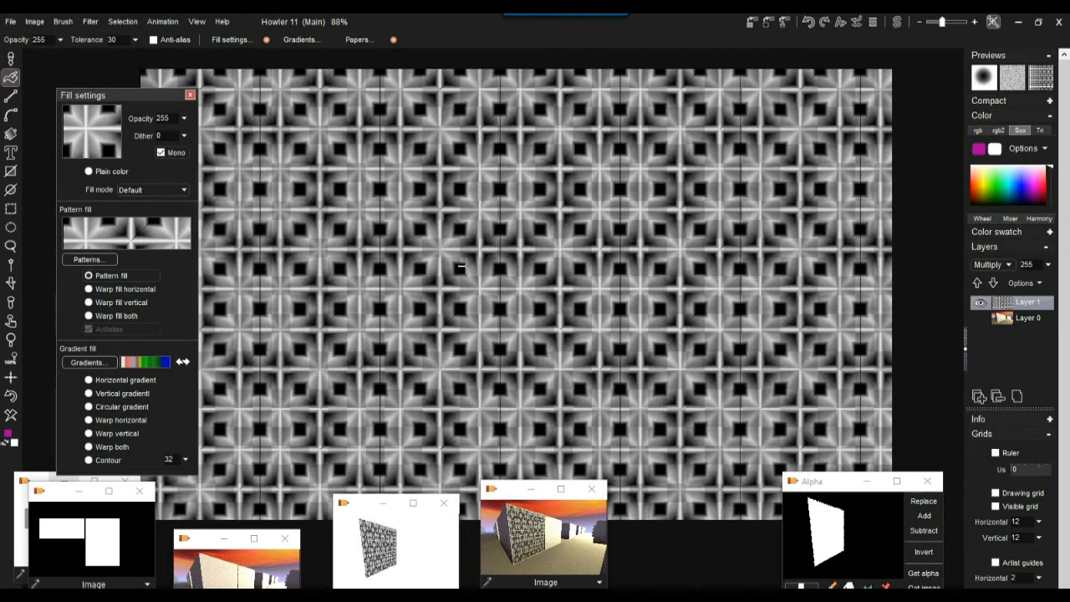
# Step: Browse the pattern library in an enlarged window, try pat_contrib 43.bmp and choose pat_BrickWall.bmp as the fill pattern
pyautogui.click(98, 261)
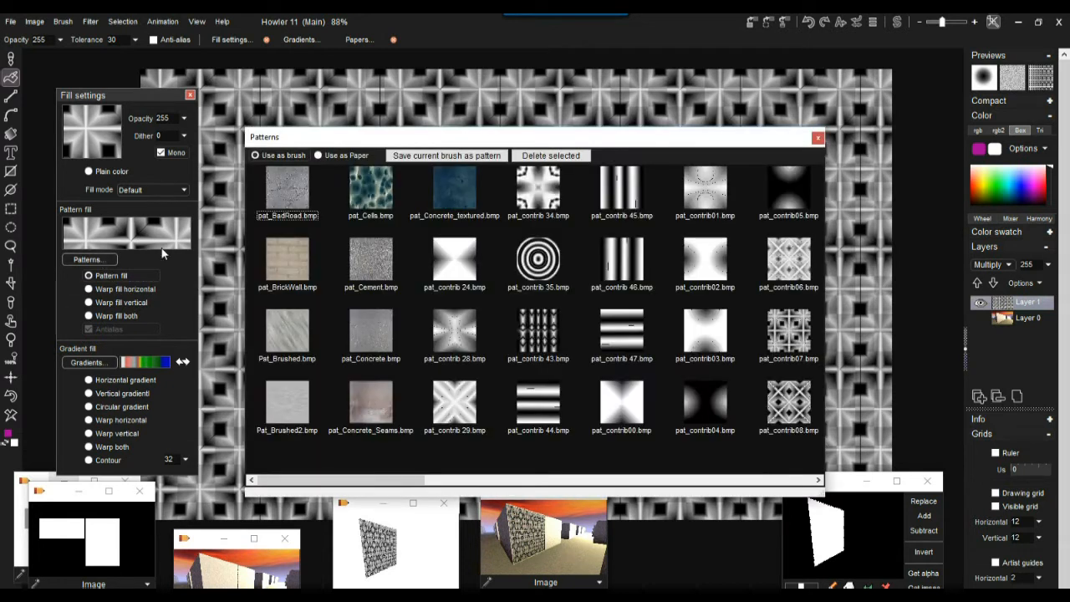
pyautogui.moveTo(349, 141); pyautogui.dragTo(233, 61)
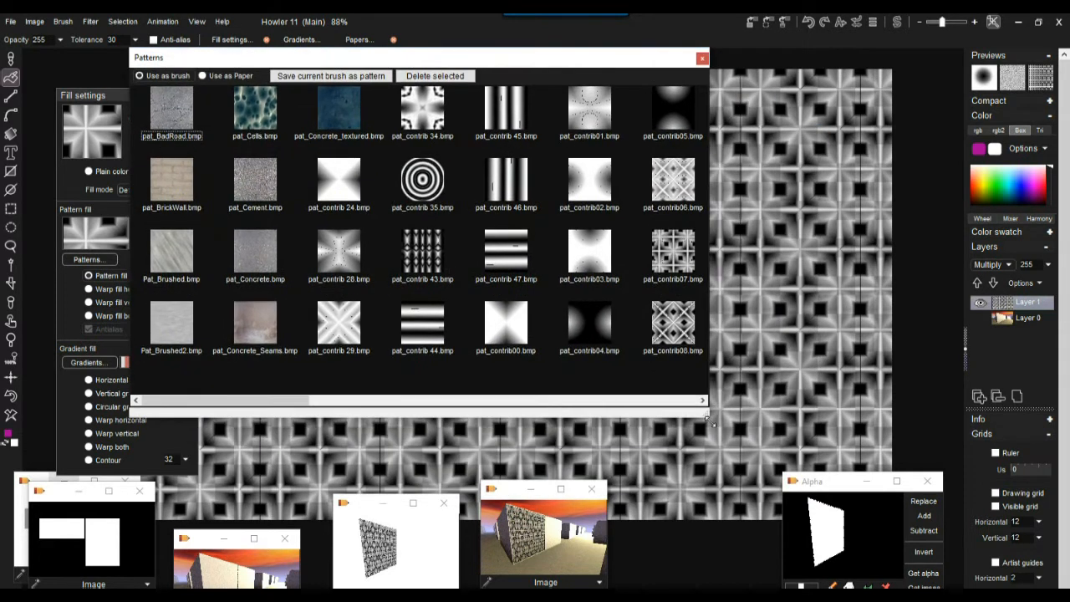
pyautogui.moveTo(703, 409); pyautogui.dragTo(991, 566)
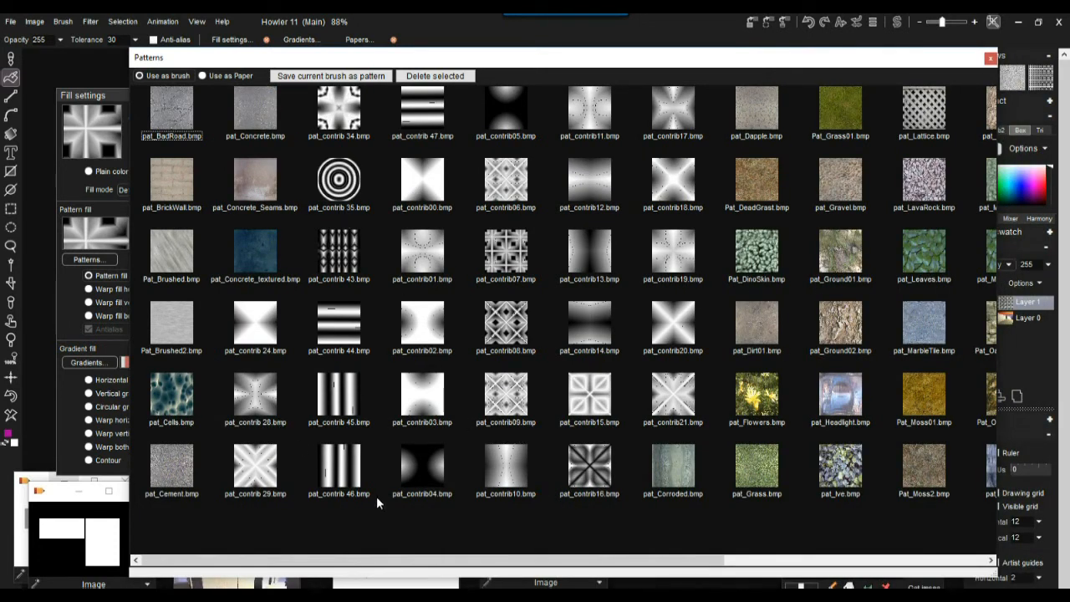
pyautogui.moveTo(426, 559); pyautogui.dragTo(856, 571)
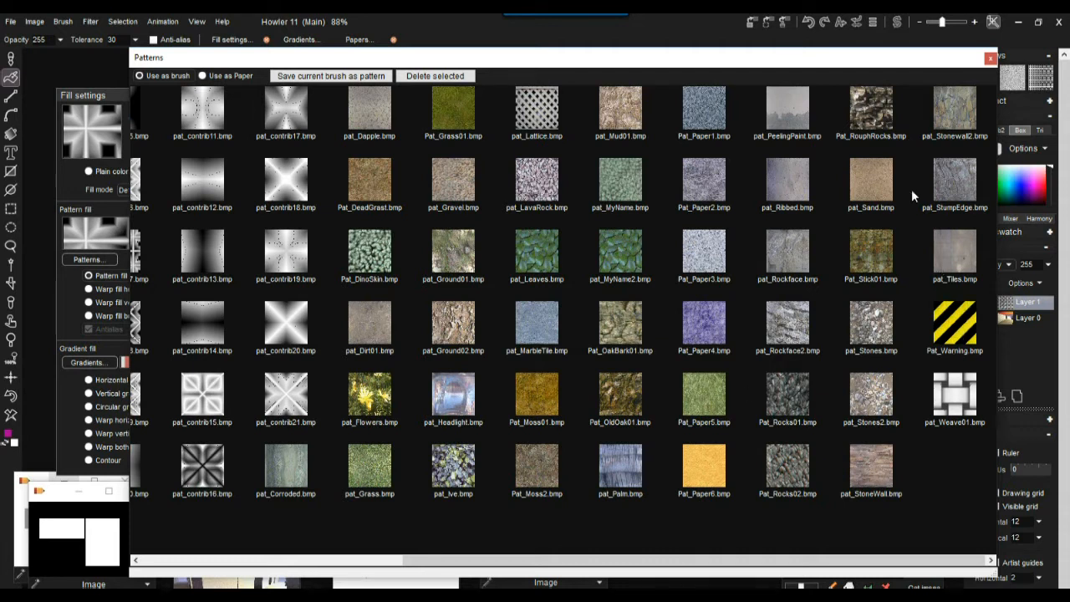
pyautogui.moveTo(735, 567); pyautogui.dragTo(410, 562)
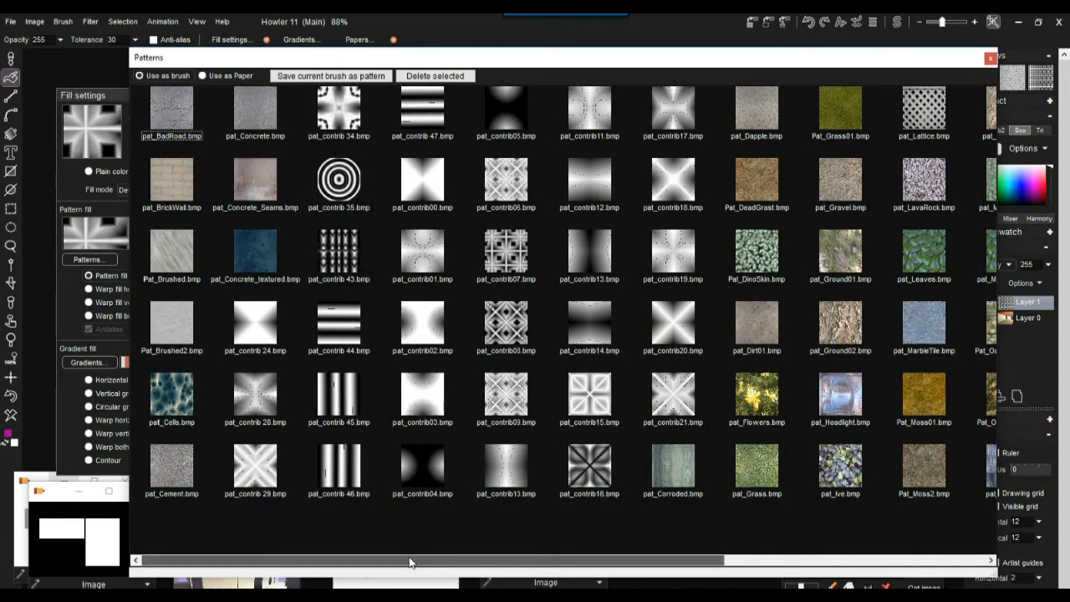
pyautogui.click(341, 247)
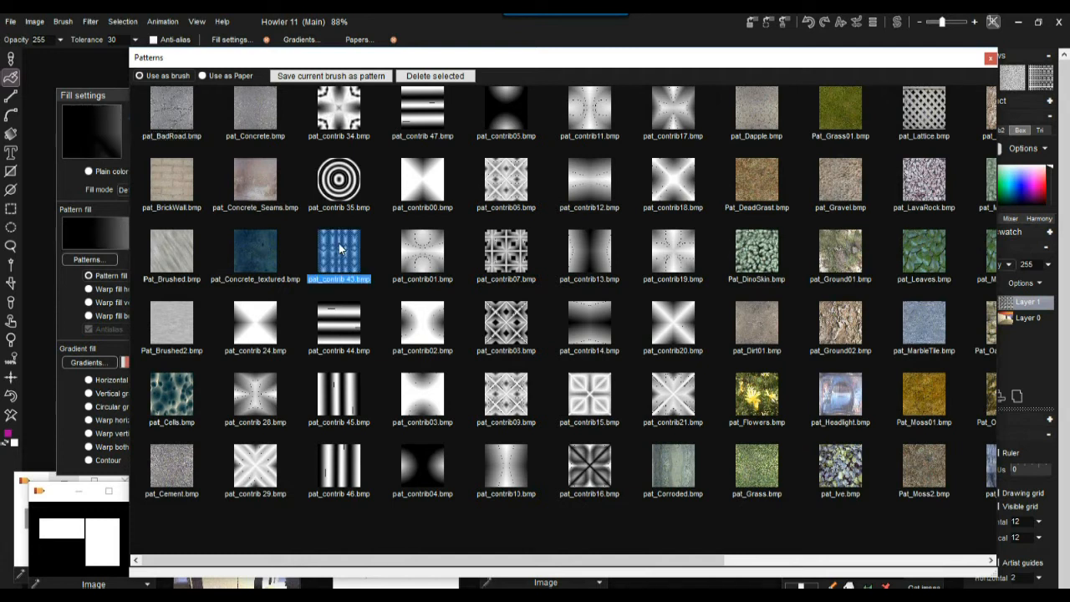
pyautogui.click(175, 174)
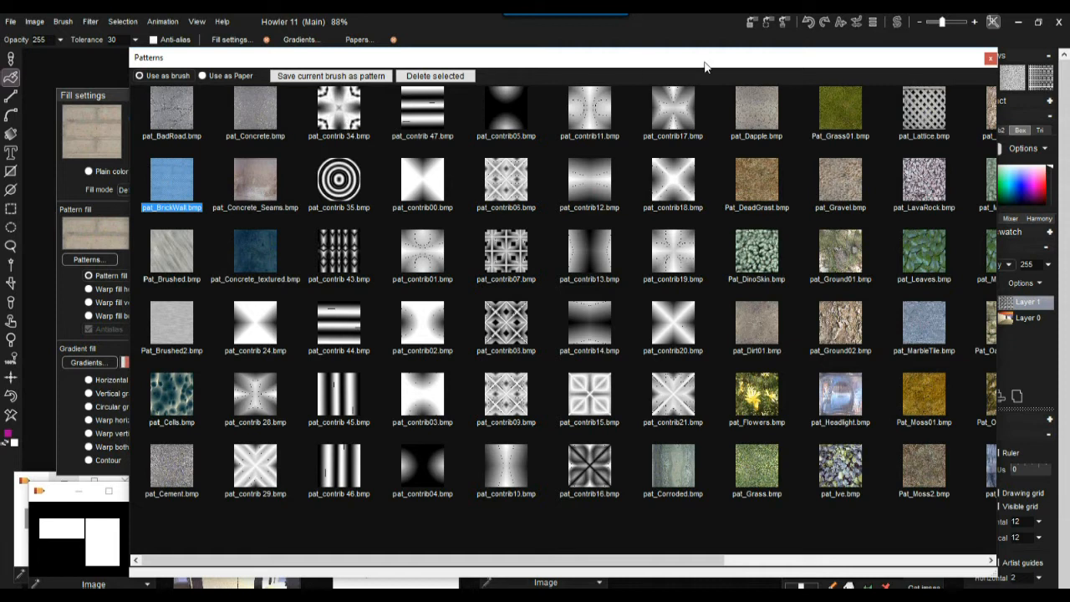
pyautogui.click(989, 57)
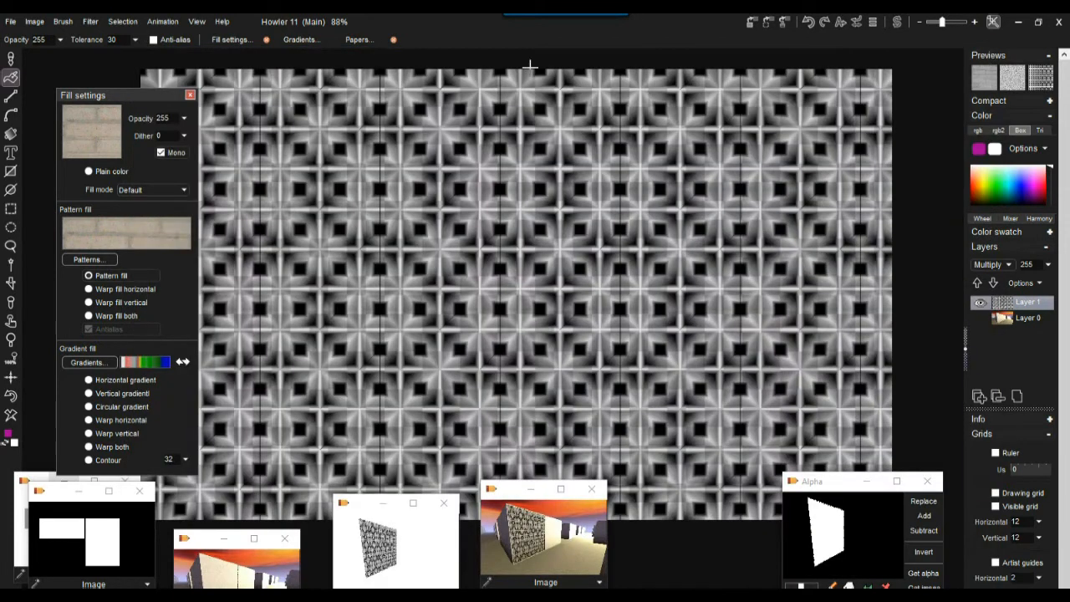
# Step: Clear Layer 1, fill it with the brick wall pattern and show Layer 0 again
pyautogui.click(164, 223)
pyautogui.click(132, 245)
pyautogui.click(10, 416)
pyautogui.click(549, 235)
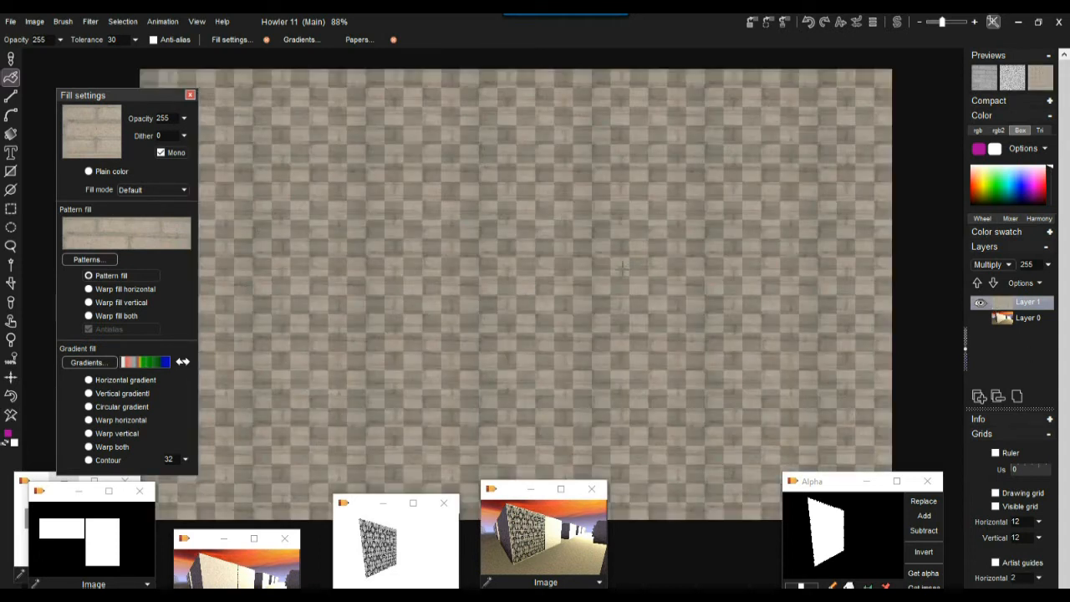
pyautogui.click(981, 318)
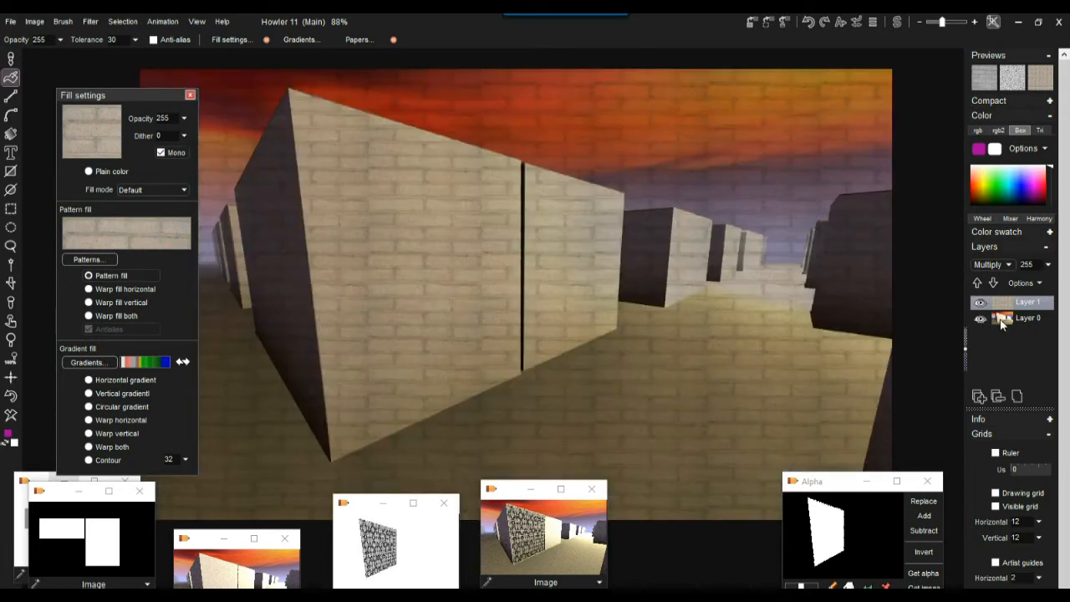
# Step: Restore the mistakenly cleared brick fill on Layer 1, clear Layer 0 to white and make Layer 1 active again
pyautogui.click(11, 415)
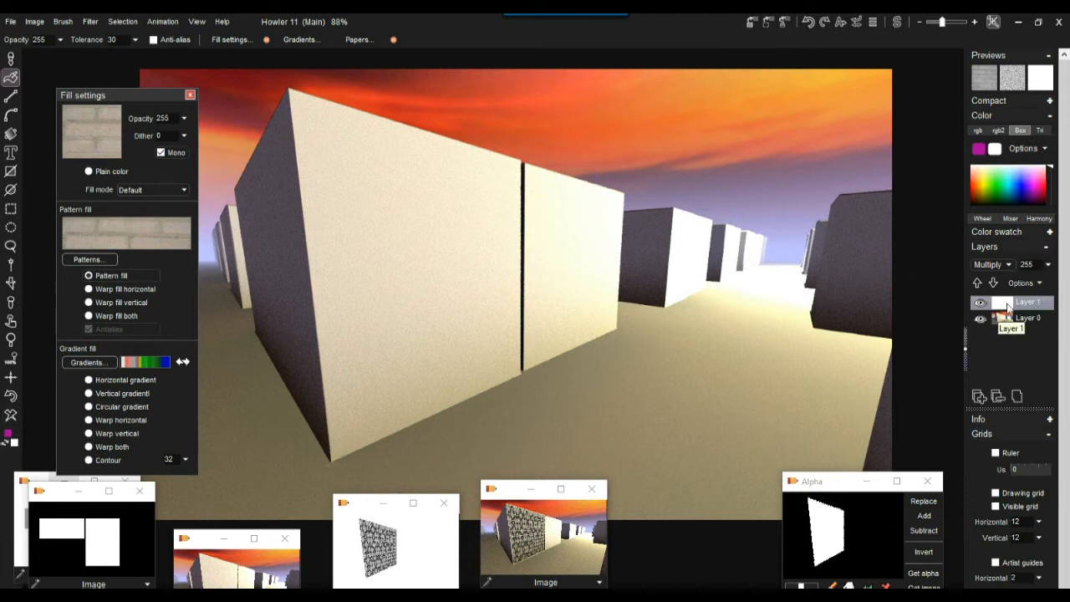
pyautogui.click(13, 396)
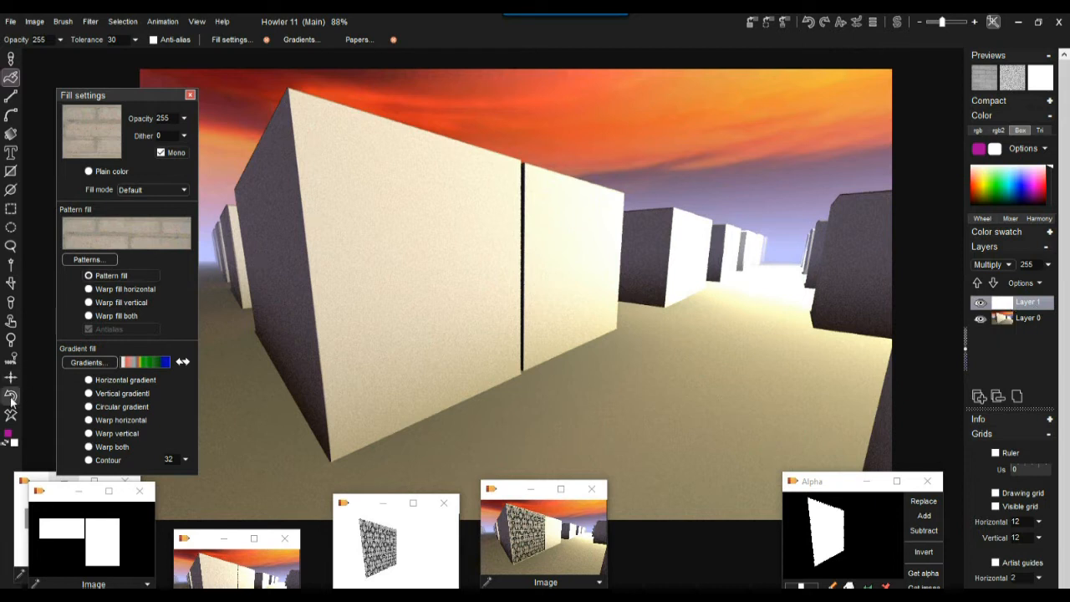
pyautogui.click(1034, 321)
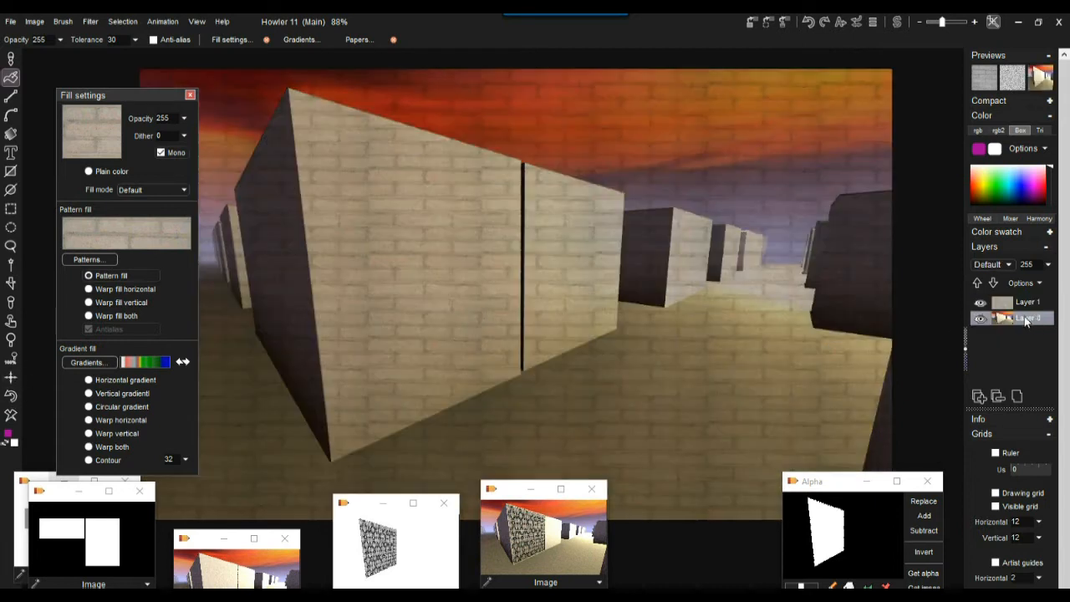
pyautogui.click(11, 414)
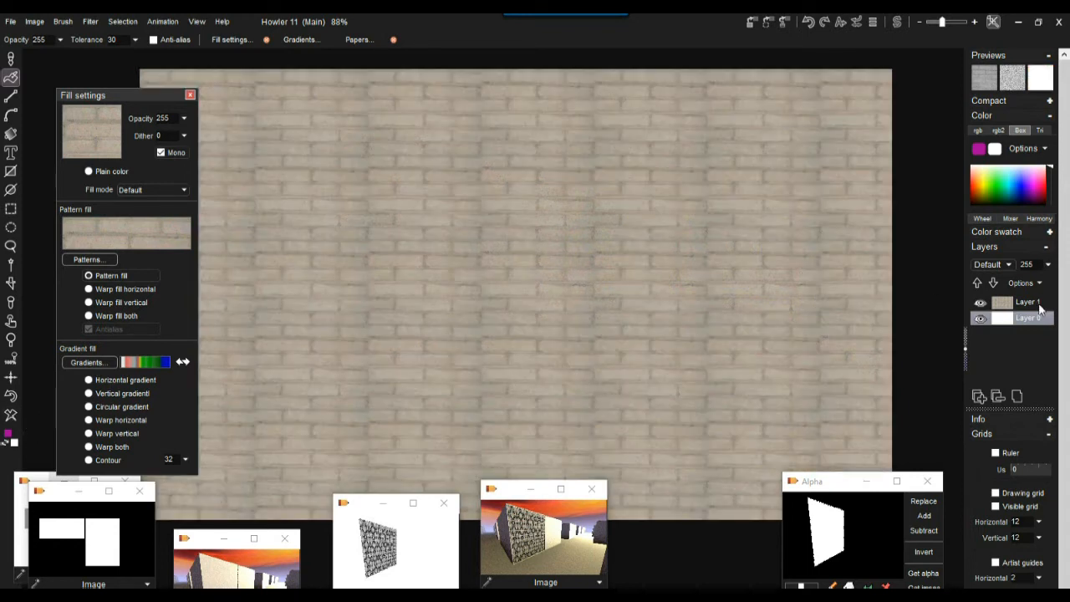
pyautogui.click(1016, 305)
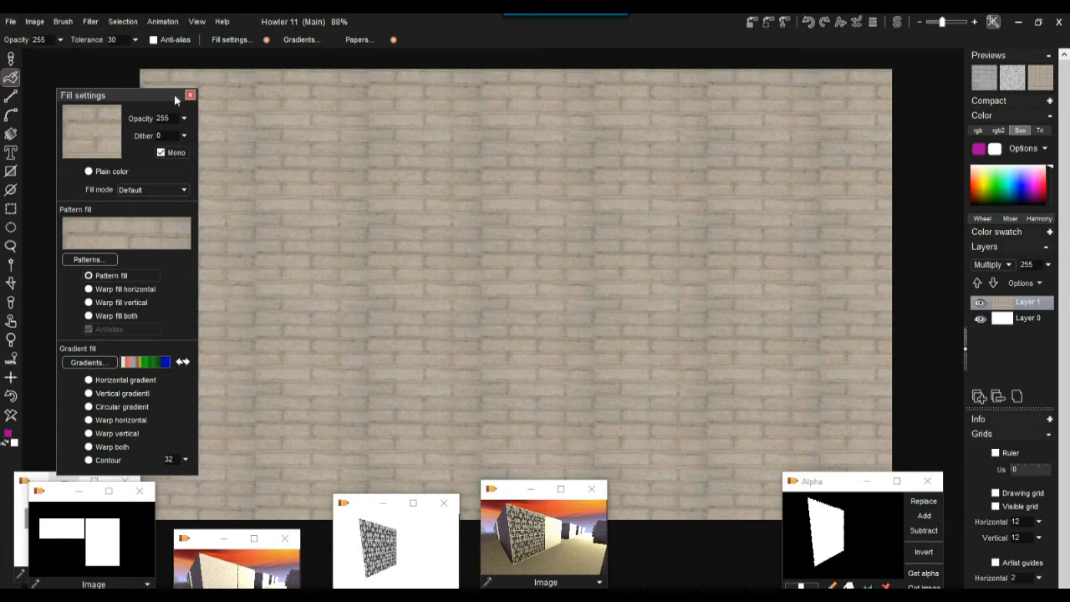
# Step: Expand the dynamic range of the brick texture on Layer 1 and partly fade the effect
pyautogui.click(36, 23)
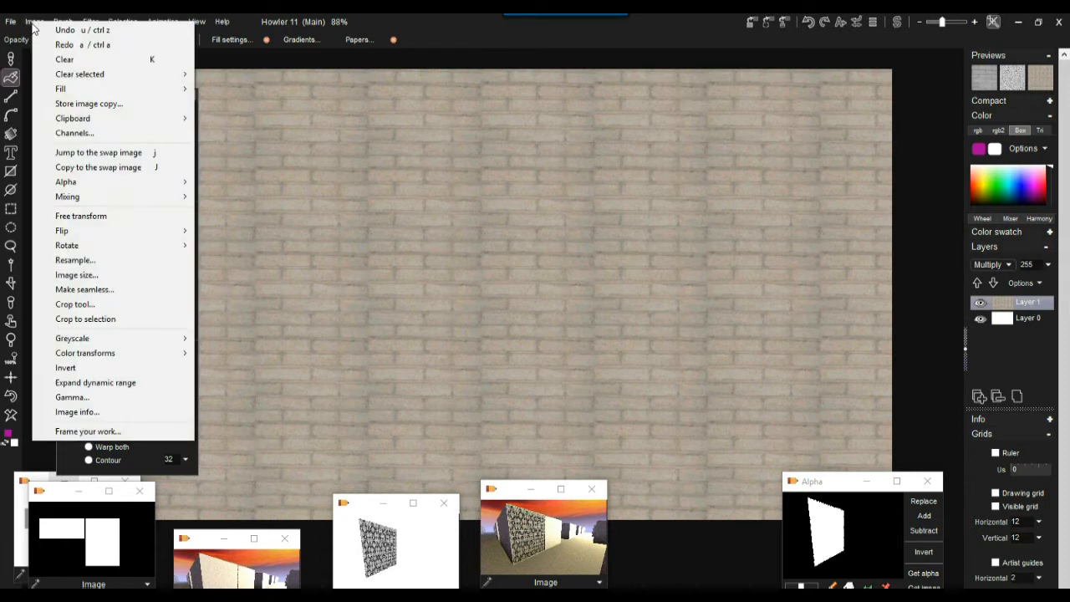
pyautogui.click(148, 384)
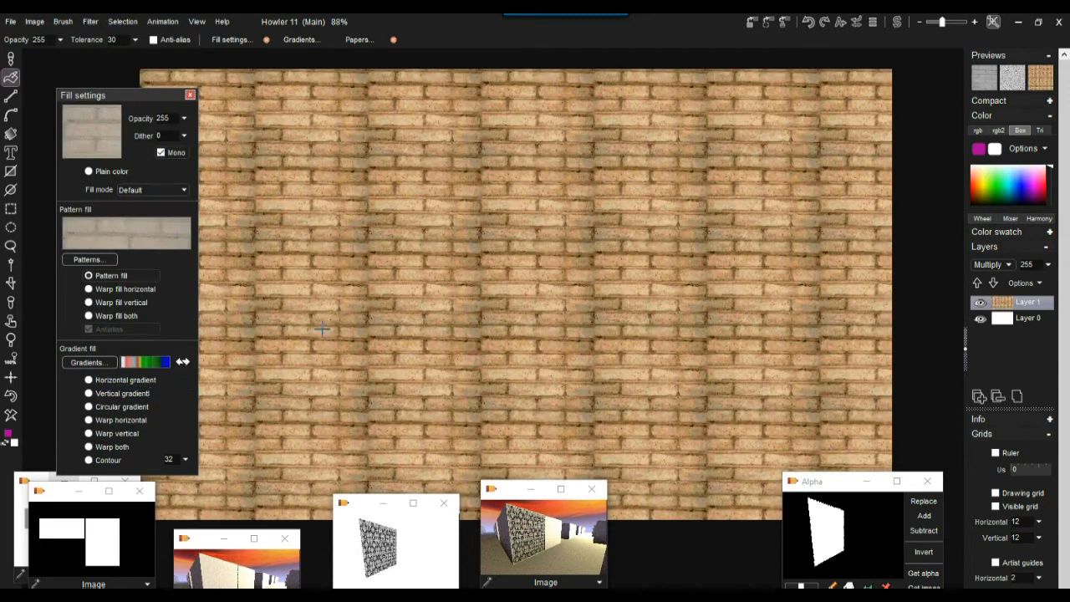
pyautogui.click(859, 24)
pyautogui.moveTo(874, 62)
pyautogui.mouseDown()
pyautogui.moveTo(769, 59)
pyautogui.moveTo(878, 64)
pyautogui.moveTo(857, 62)
pyautogui.mouseUp()
pyautogui.click(690, 29)
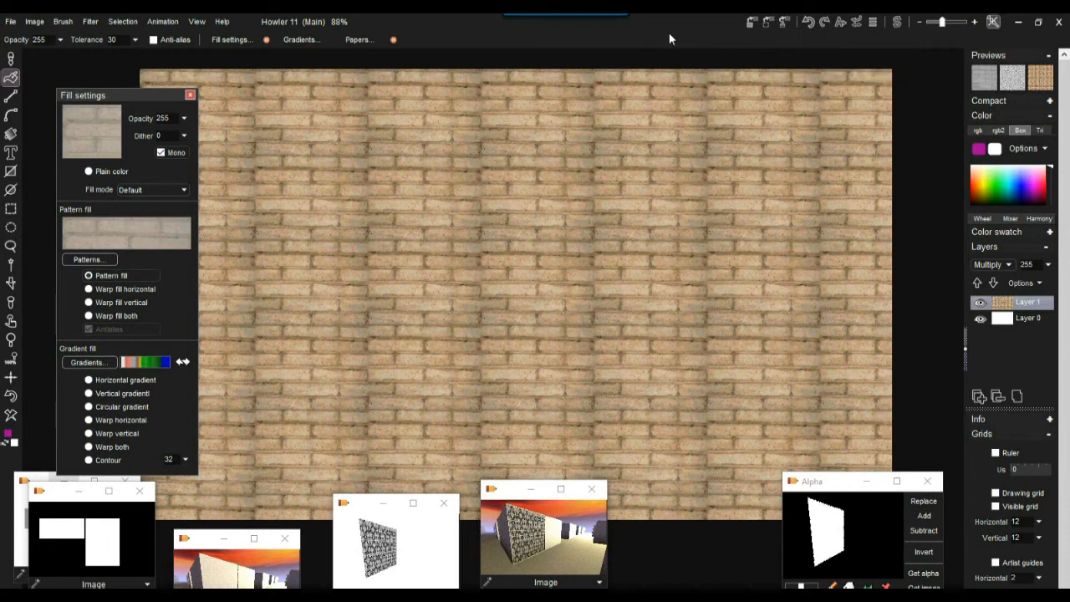
# Step: Store a copy of the brick texture and alternate Layer 1 between the stored scene and brick images, ending on the bricks
pyautogui.click(754, 23)
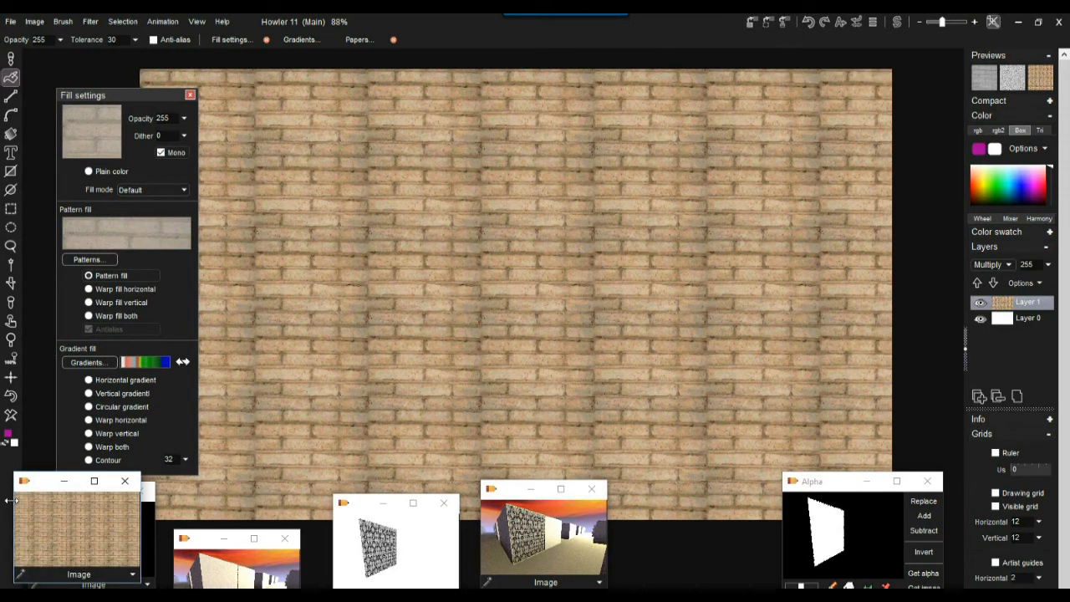
pyautogui.moveTo(45, 475); pyautogui.dragTo(71, 460)
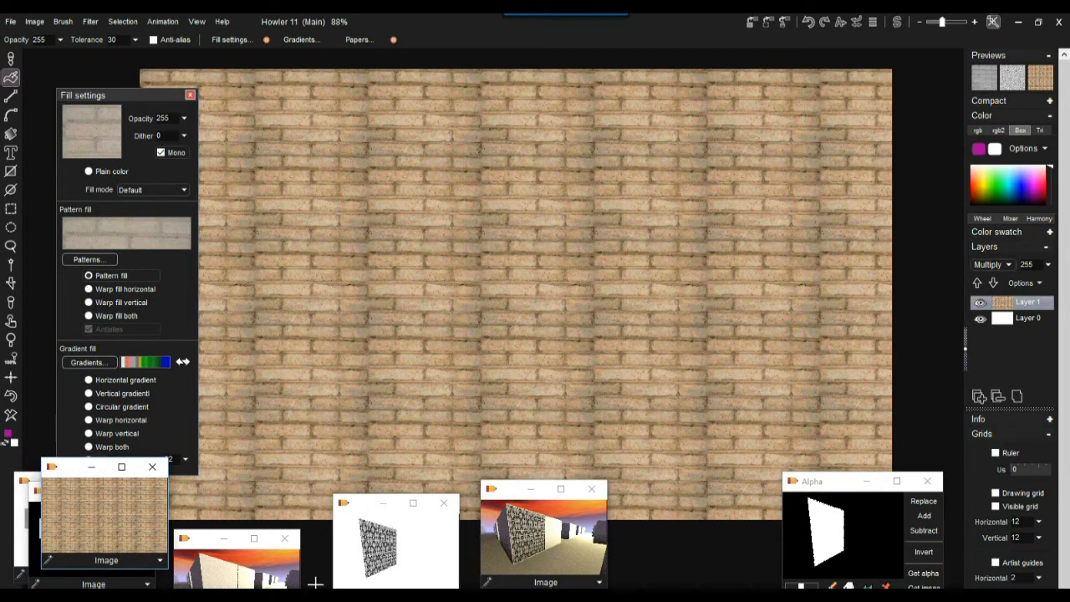
pyautogui.click(232, 583)
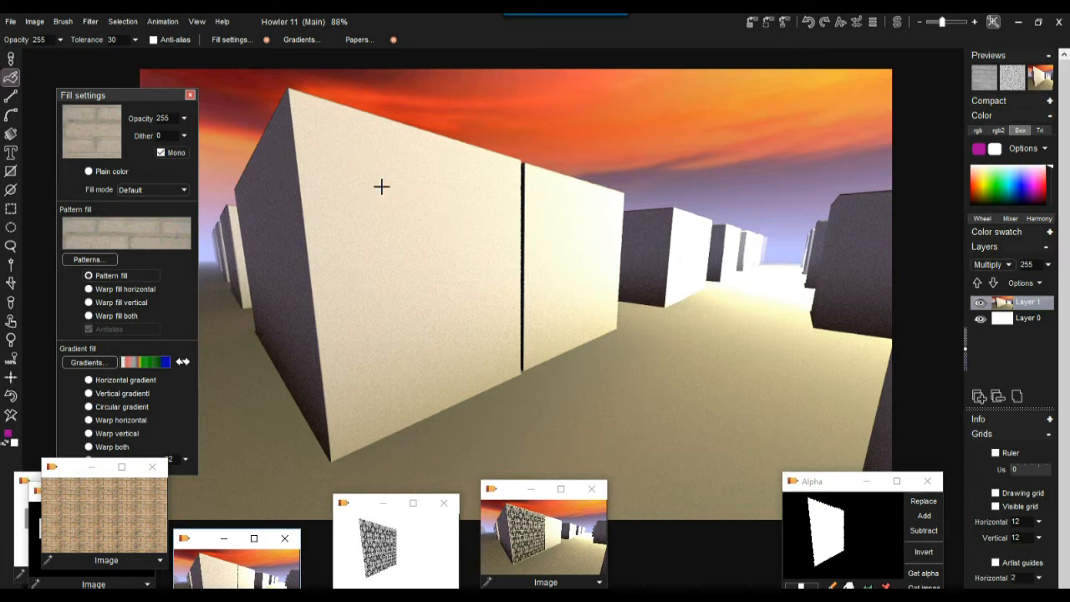
pyautogui.click(98, 512)
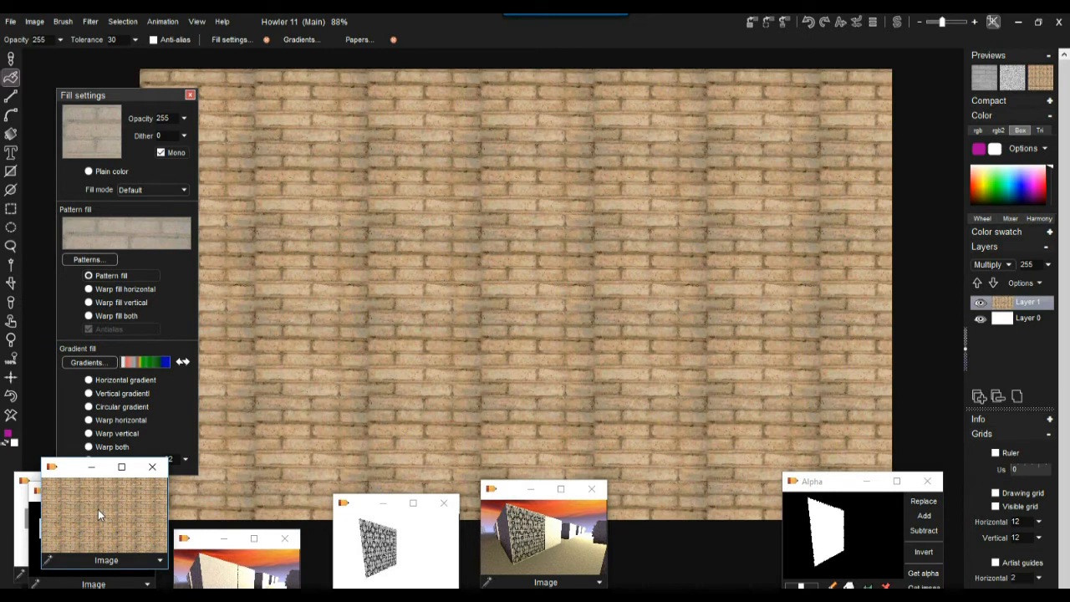
pyautogui.click(248, 573)
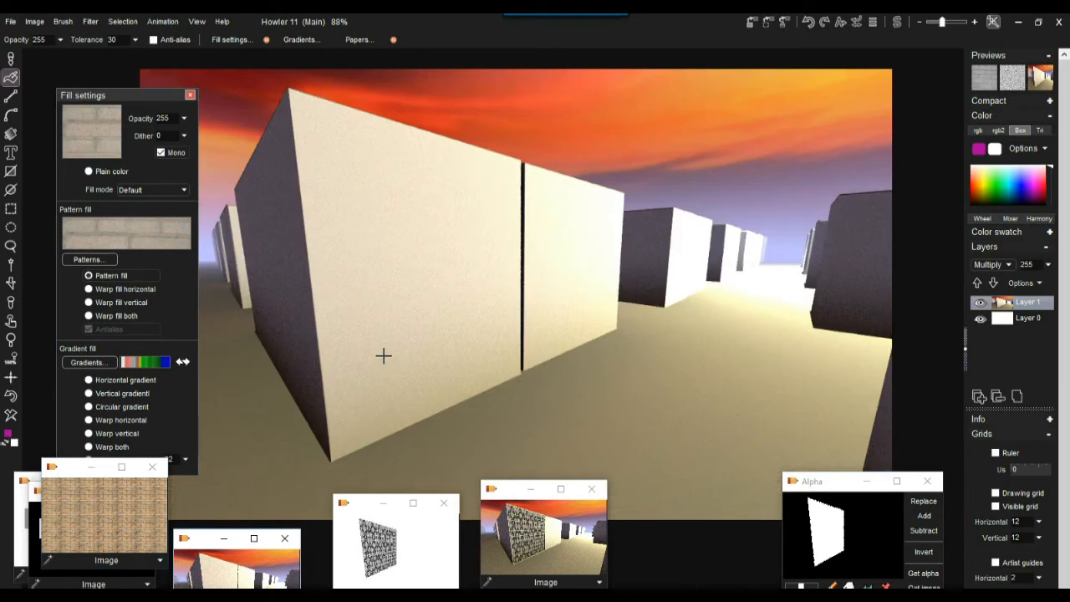
pyautogui.click(78, 511)
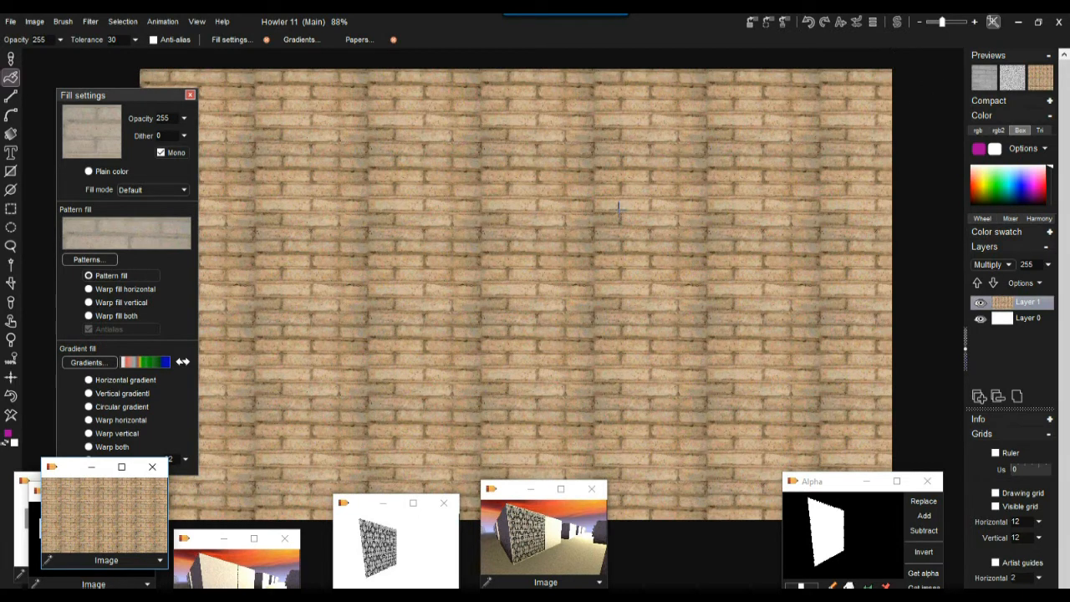
# Step: Move the Alpha window and the stored brick image window out of the way
pyautogui.moveTo(818, 484); pyautogui.dragTo(742, 581)
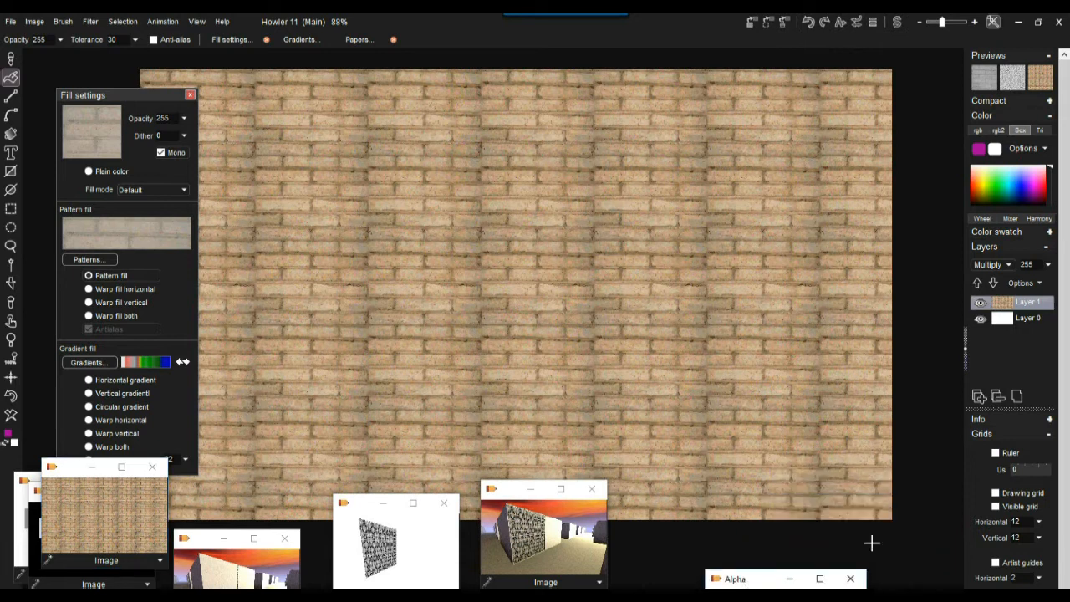
pyautogui.moveTo(90, 485); pyautogui.dragTo(155, 540)
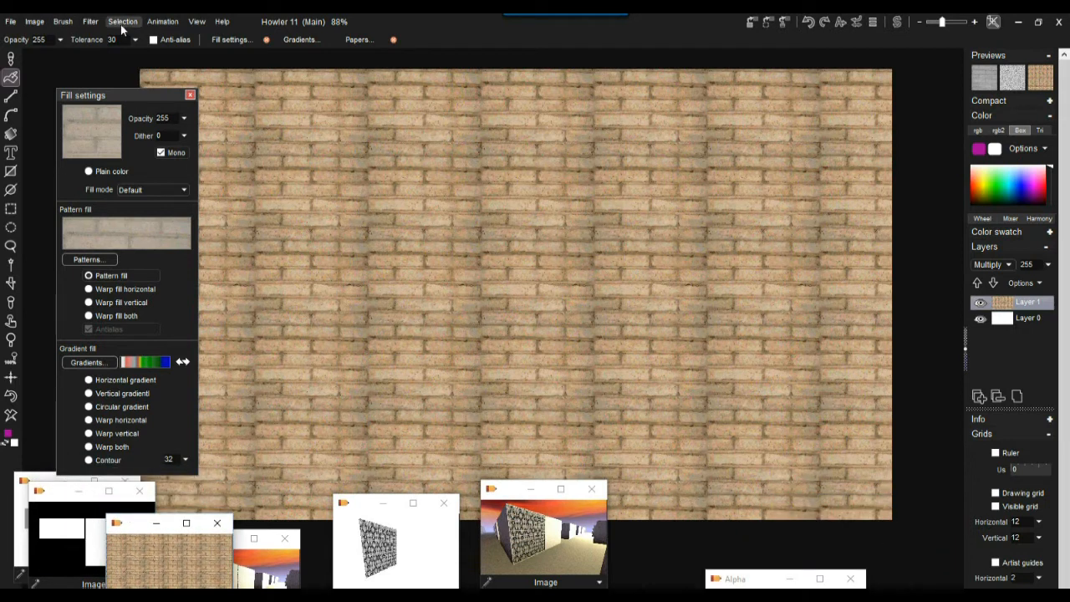
# Step: Try the 3d perspective filter on the bricks without repeating, using Rotation x 36, Rotation y 9, Texture U -20 and Texture V 55, and cancel it
pyautogui.click(90, 21)
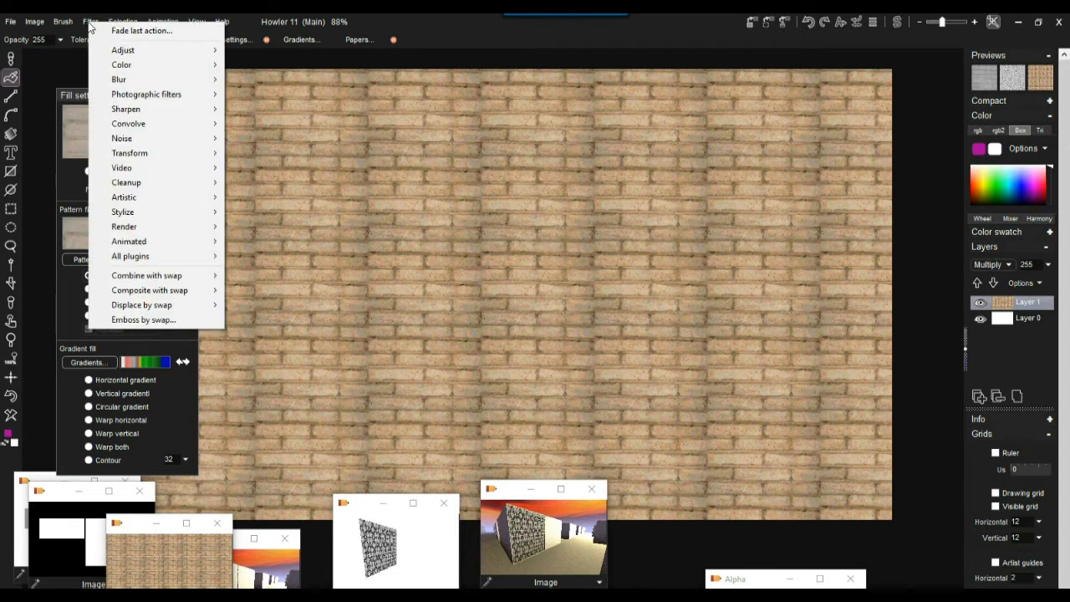
pyautogui.moveTo(153, 152)
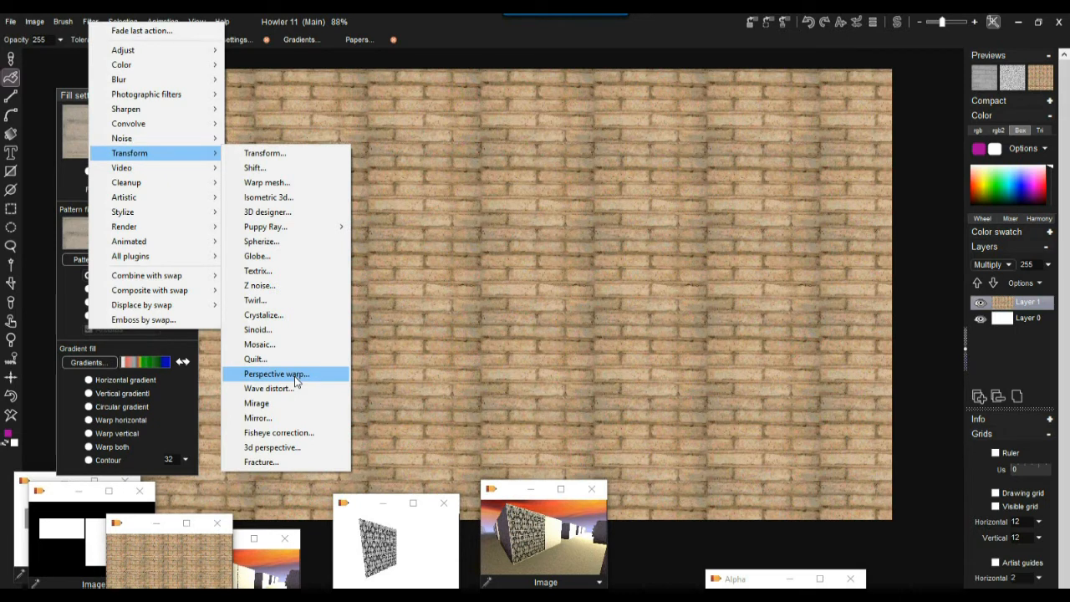
pyautogui.click(280, 449)
pyautogui.moveTo(550, 283)
pyautogui.mouseDown()
pyautogui.moveTo(565, 285)
pyautogui.moveTo(548, 269)
pyautogui.mouseUp()
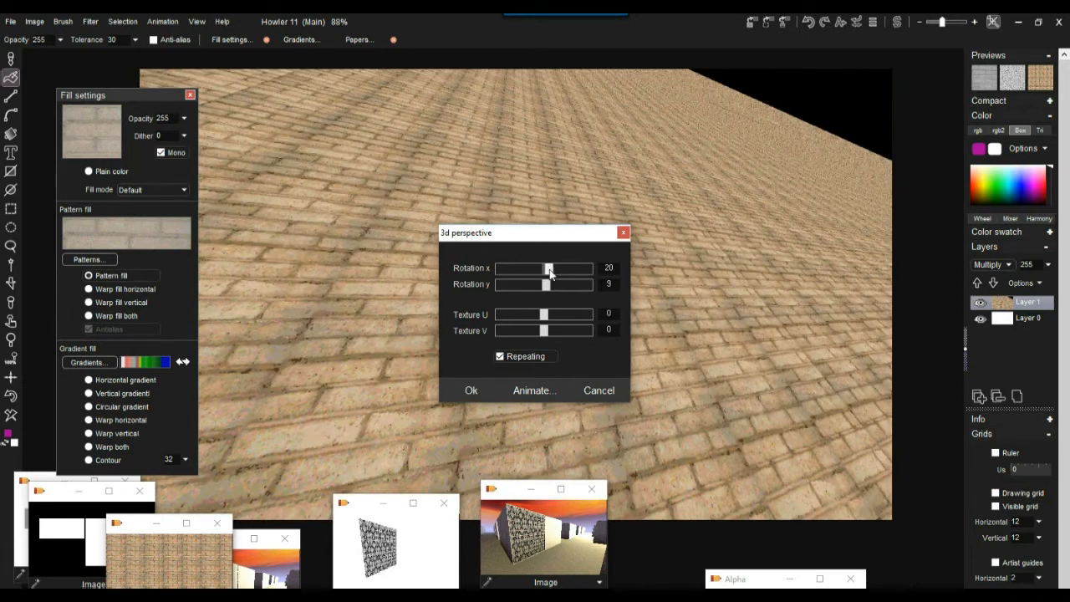
pyautogui.click(525, 359)
pyautogui.moveTo(548, 315)
pyautogui.mouseDown()
pyautogui.moveTo(587, 314)
pyautogui.moveTo(526, 331)
pyautogui.moveTo(591, 329)
pyautogui.moveTo(570, 334)
pyautogui.moveTo(558, 318)
pyautogui.moveTo(535, 316)
pyautogui.mouseUp()
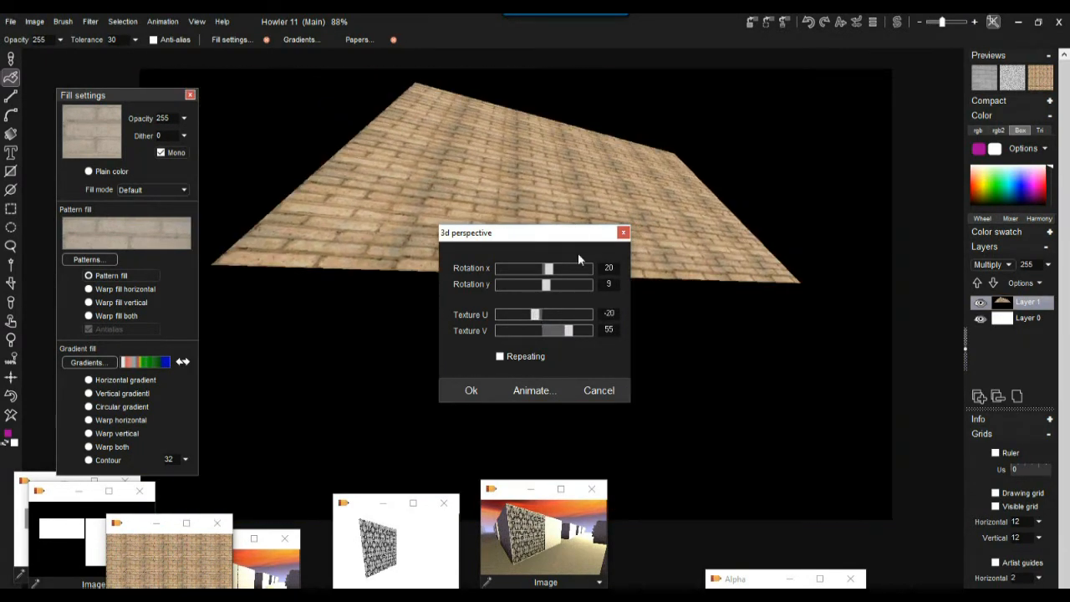
pyautogui.moveTo(555, 268)
pyautogui.mouseDown()
pyautogui.moveTo(565, 267)
pyautogui.moveTo(534, 268)
pyautogui.moveTo(553, 267)
pyautogui.mouseUp()
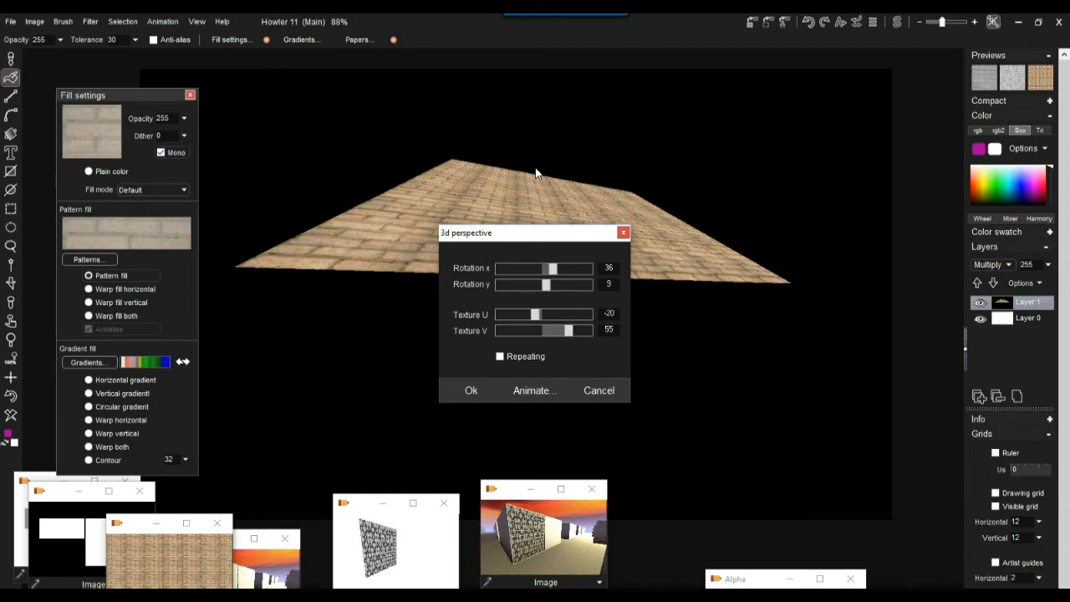
pyautogui.click(606, 386)
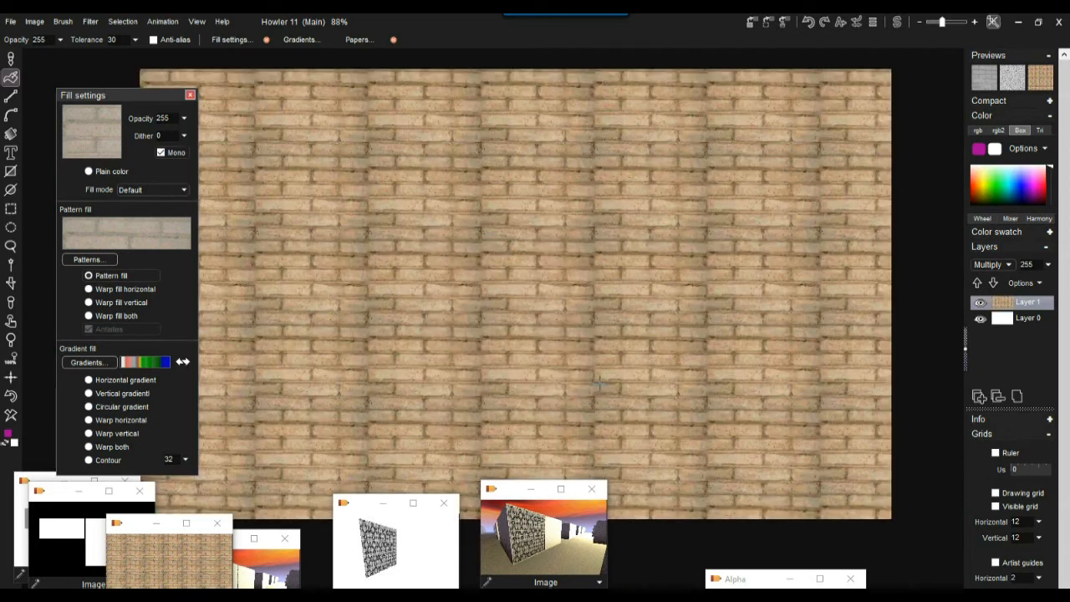
# Step: Try the Warp mesh filter on the bricks, displacing mesh points on the default grid and on a 2 by 2 grid, and cancel it
pyautogui.click(90, 21)
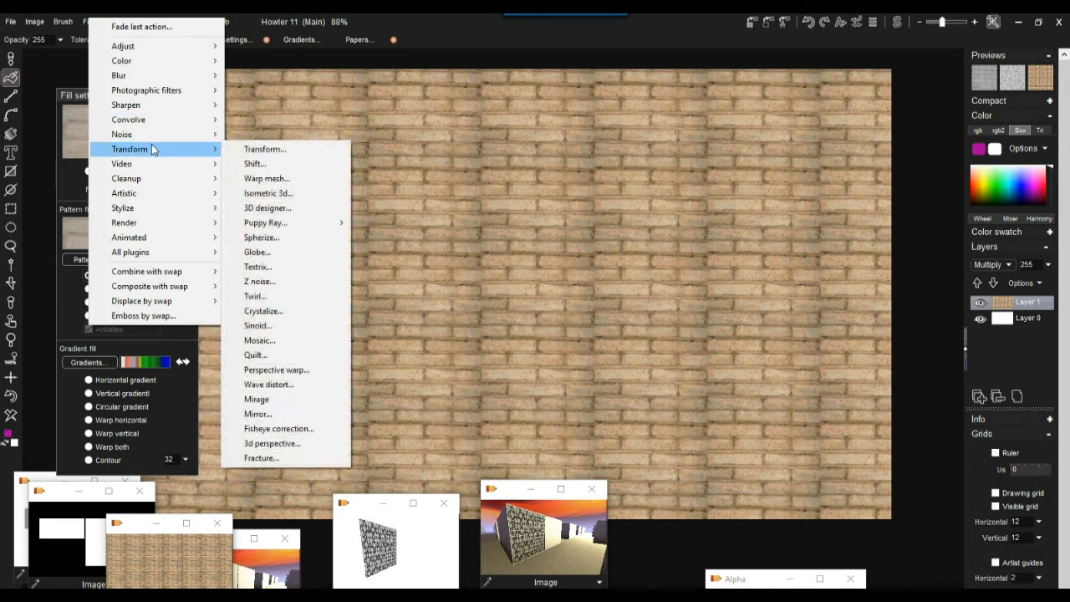
pyautogui.click(267, 179)
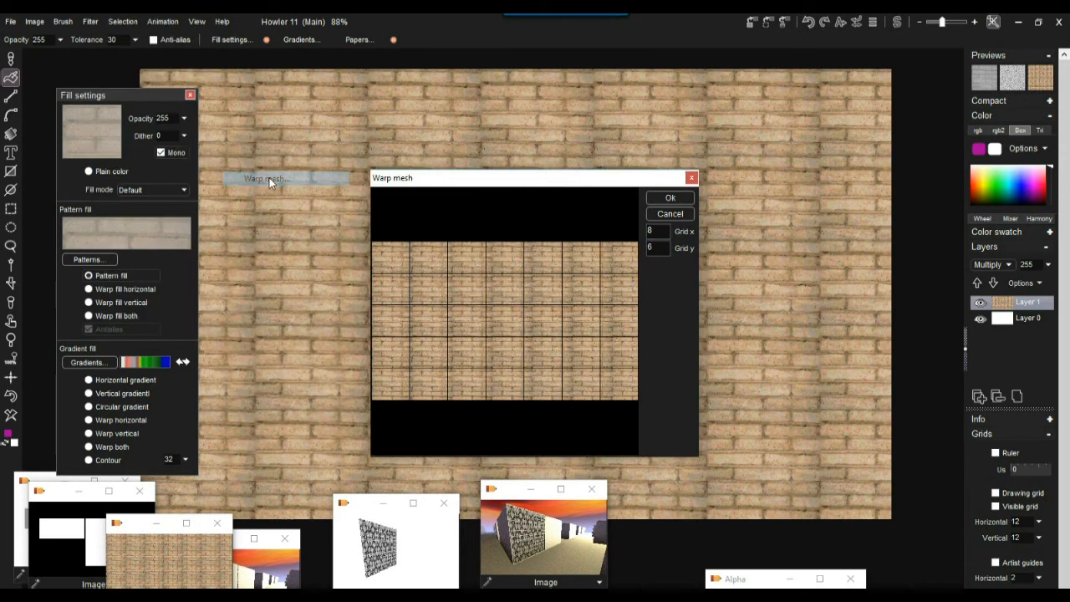
pyautogui.moveTo(629, 245); pyautogui.dragTo(566, 273)
pyautogui.moveTo(523, 401); pyautogui.dragTo(474, 423)
pyautogui.moveTo(491, 370); pyautogui.dragTo(416, 301)
pyautogui.moveTo(535, 301); pyautogui.dragTo(544, 287)
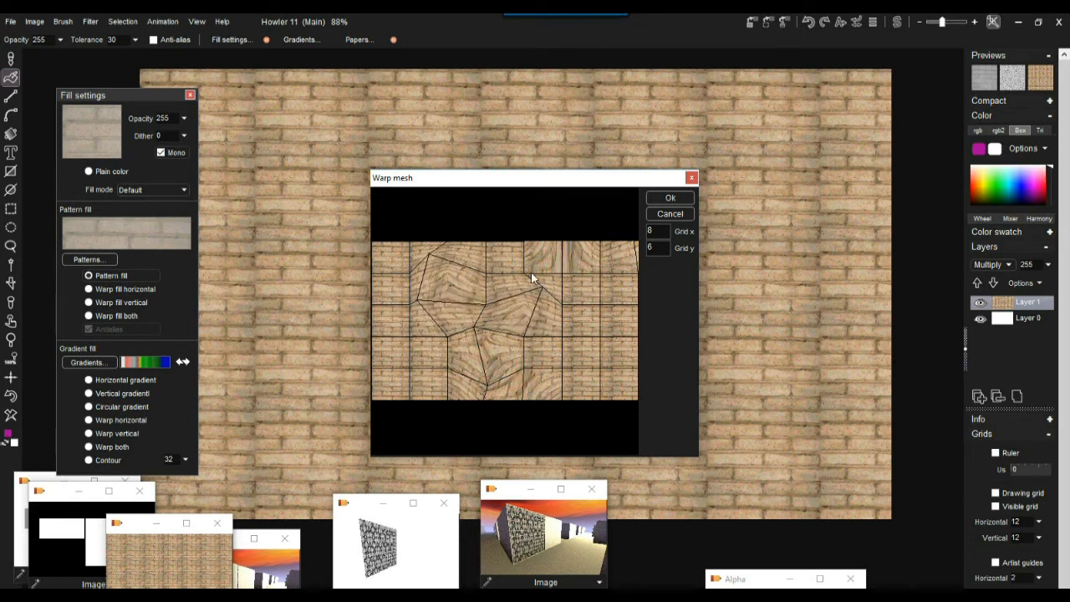
pyautogui.moveTo(665, 232); pyautogui.dragTo(616, 244)
pyautogui.write('2')
pyautogui.moveTo(462, 289); pyautogui.dragTo(484, 316)
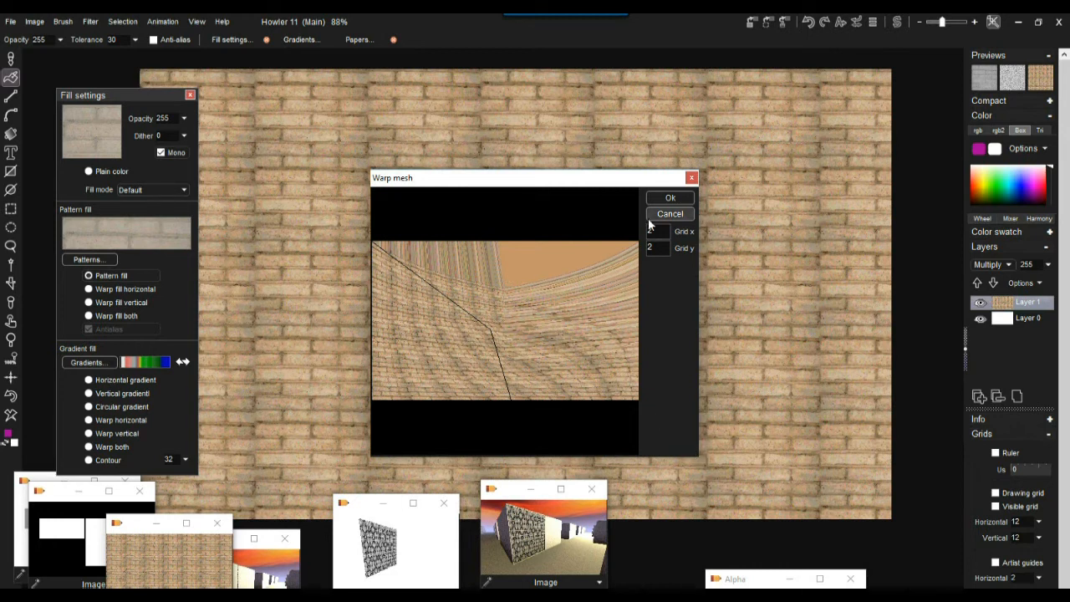
pyautogui.click(671, 213)
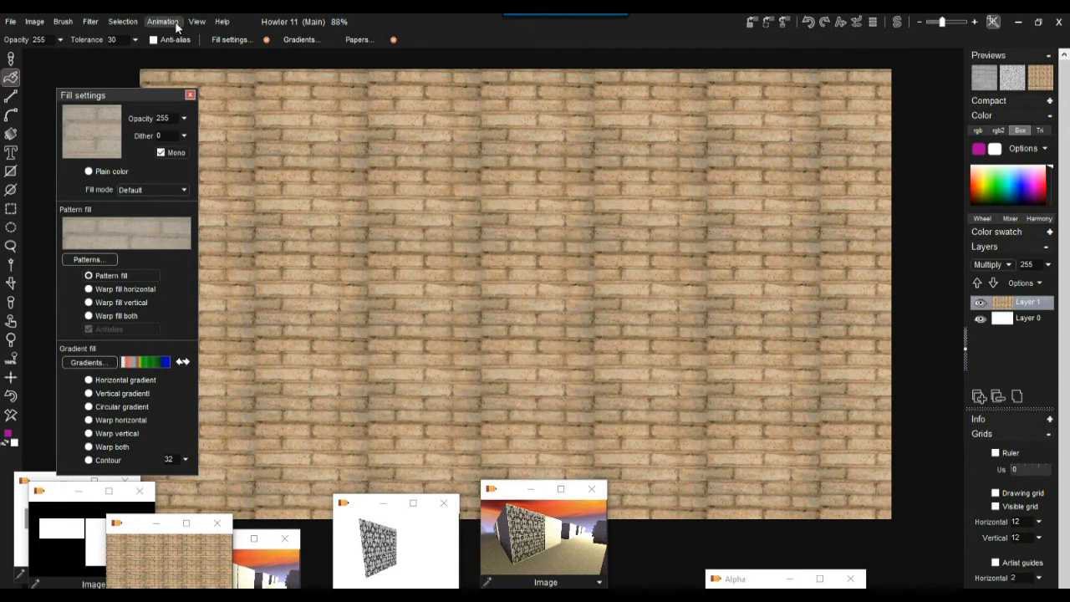
# Step: Apply a perspective warp to the bricks on Layer 1, shrinking, rotating and pulling all four corners into a floor-like quadrilateral
pyautogui.click(90, 22)
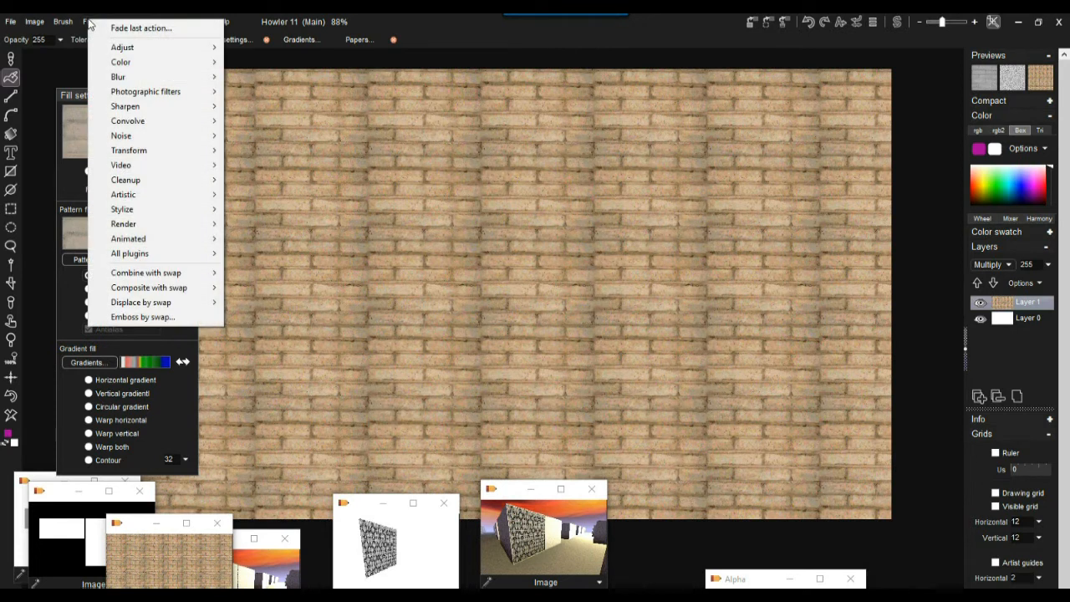
pyautogui.moveTo(165, 156)
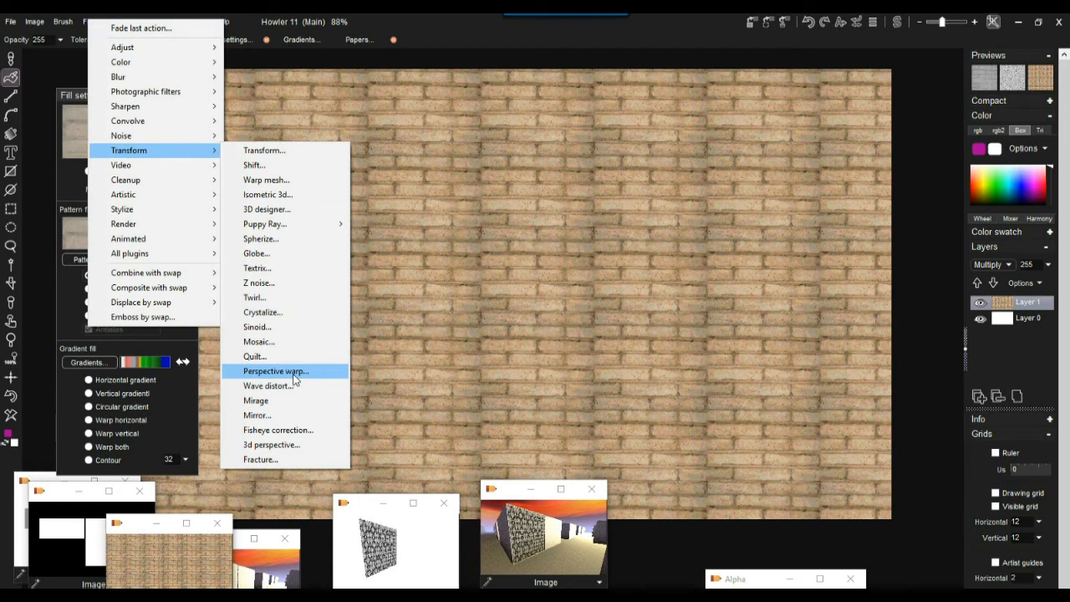
pyautogui.click(276, 371)
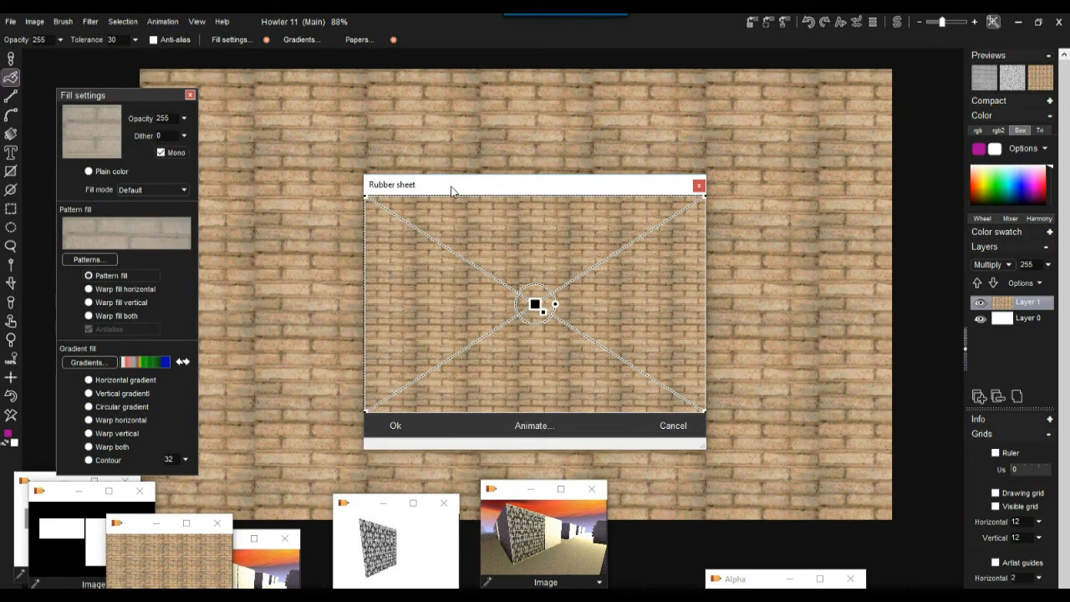
pyautogui.moveTo(451, 191); pyautogui.dragTo(787, 109)
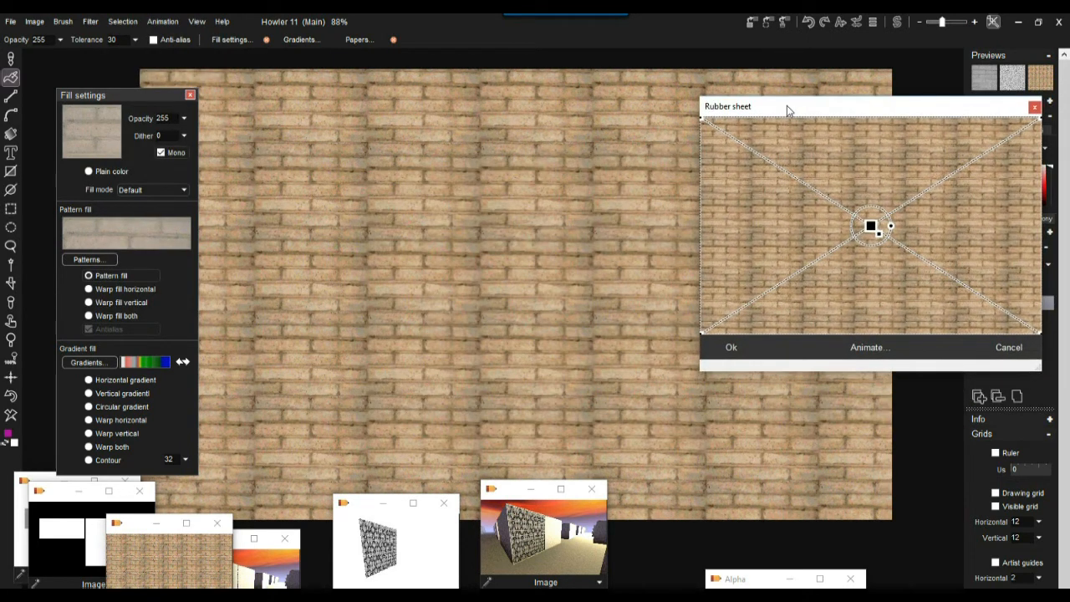
pyautogui.moveTo(787, 108); pyautogui.dragTo(710, 87)
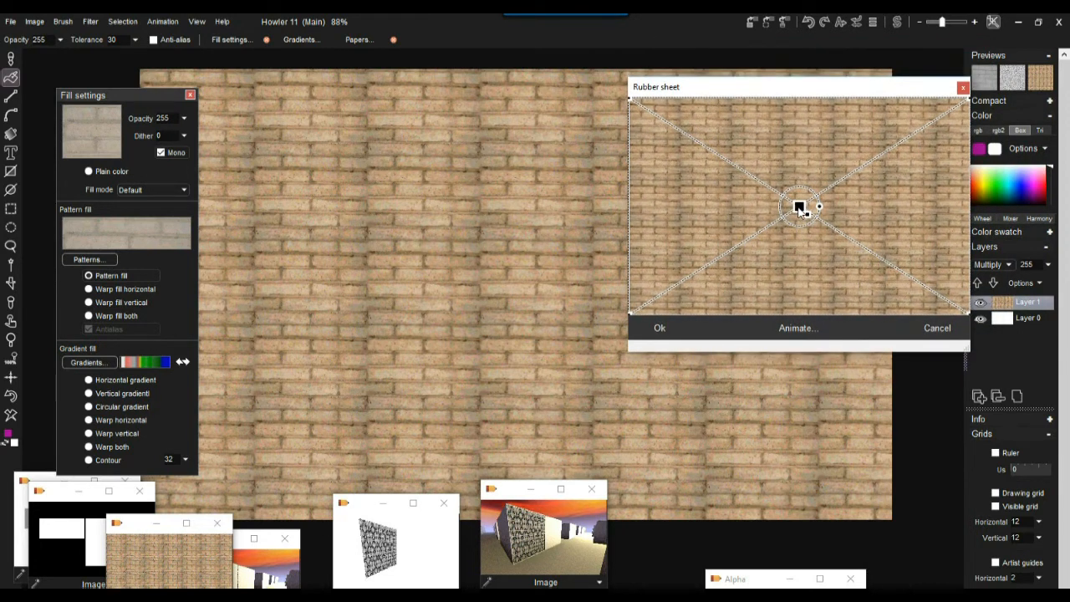
pyautogui.moveTo(800, 212); pyautogui.dragTo(765, 200)
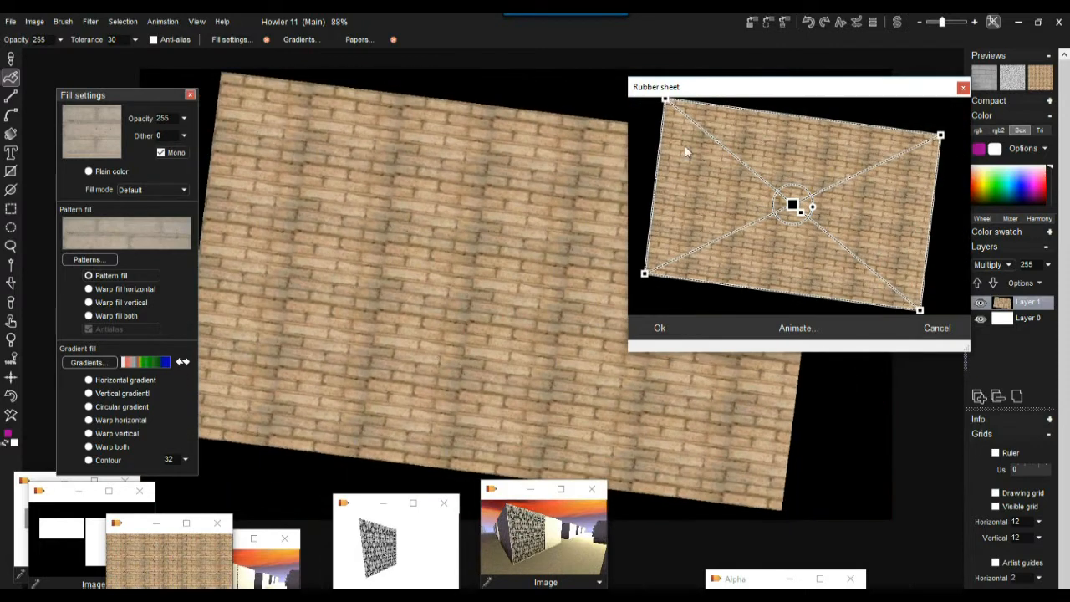
pyautogui.moveTo(665, 100); pyautogui.dragTo(722, 144)
pyautogui.moveTo(940, 134); pyautogui.dragTo(855, 133)
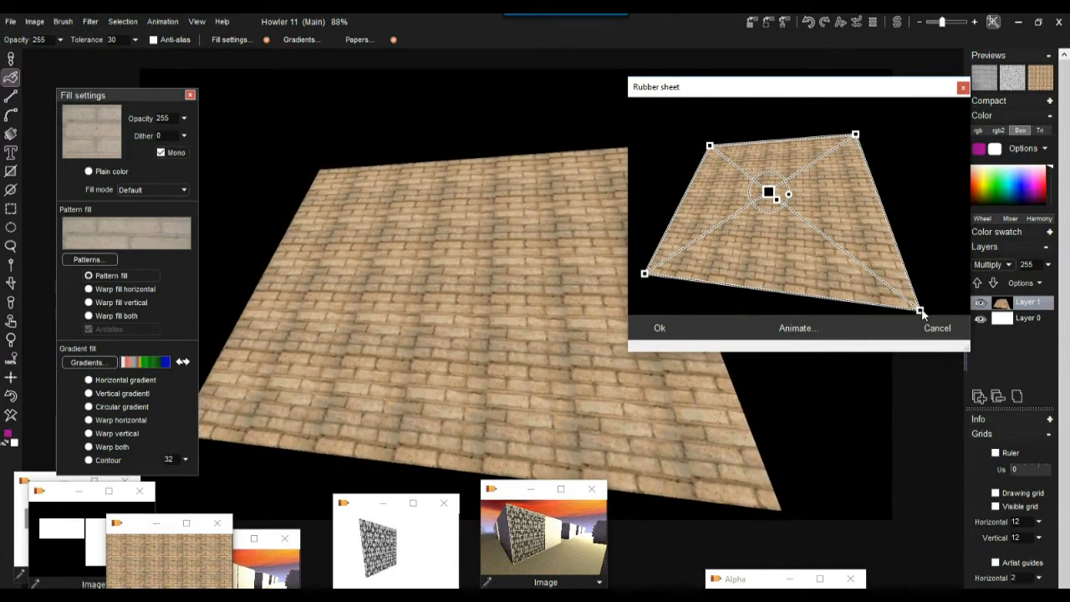
pyautogui.moveTo(920, 309); pyautogui.dragTo(954, 248)
pyautogui.moveTo(644, 275); pyautogui.dragTo(697, 298)
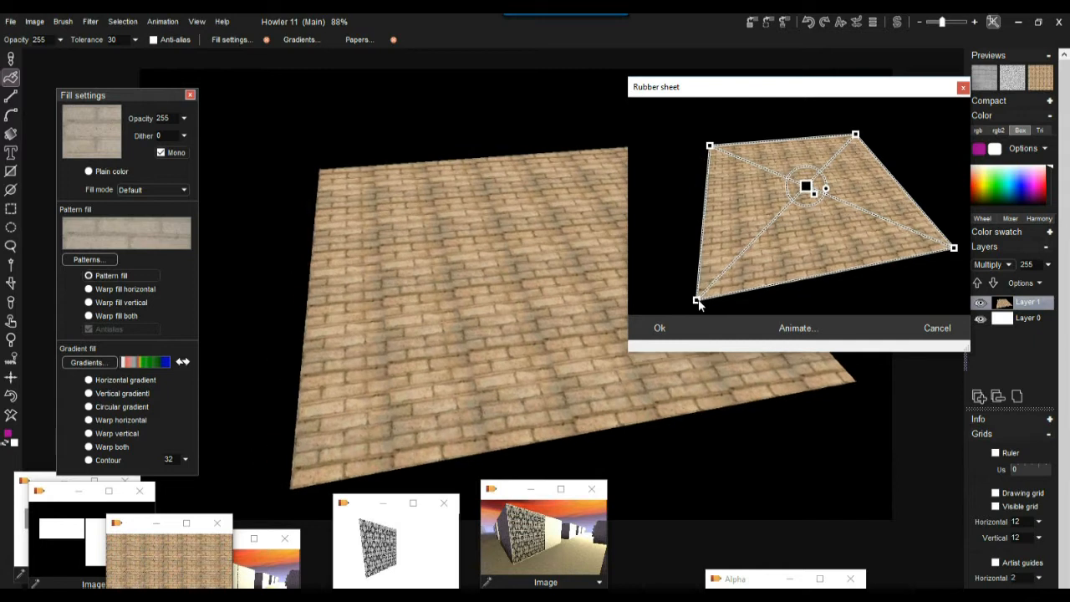
pyautogui.click(660, 328)
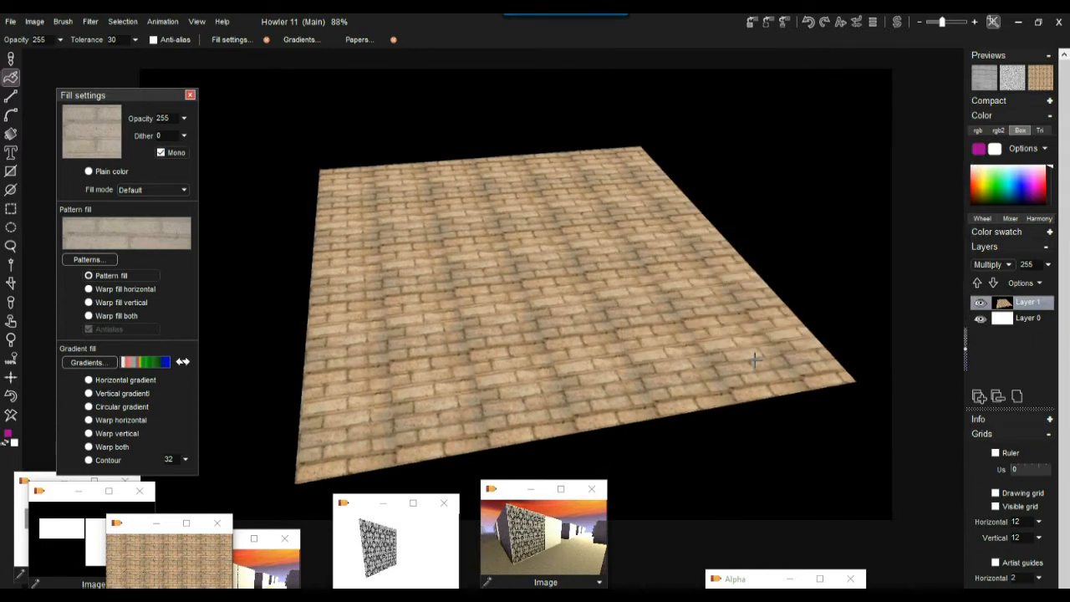
# Step: Load the stored scene with the plain blocks into Layer 1 and lower the layer's opacity to 167
pyautogui.click(408, 545)
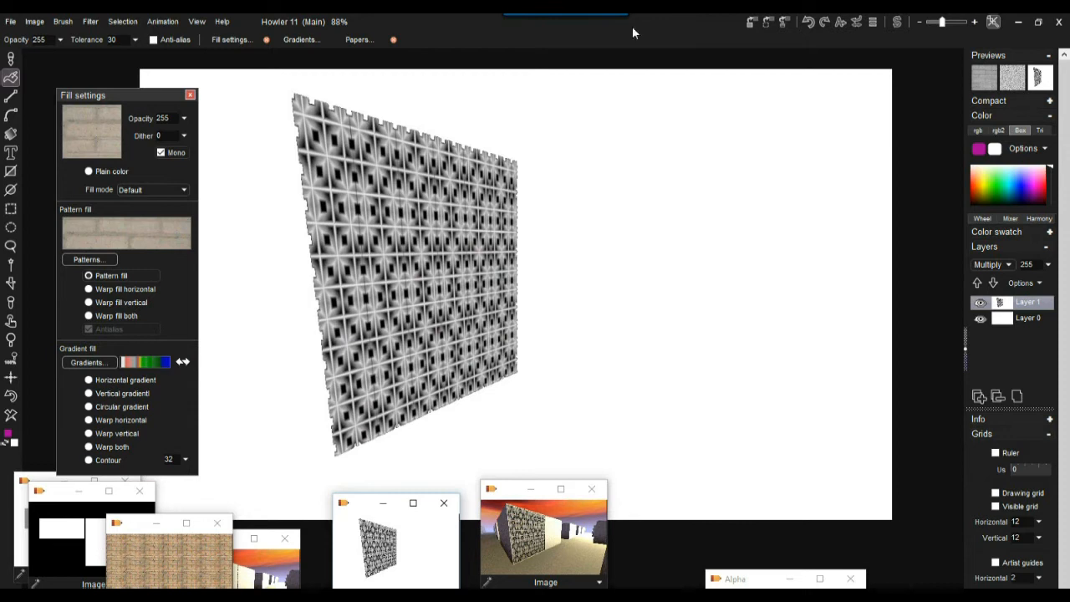
pyautogui.click(857, 25)
pyautogui.moveTo(909, 63); pyautogui.dragTo(780, 63)
pyautogui.click(273, 555)
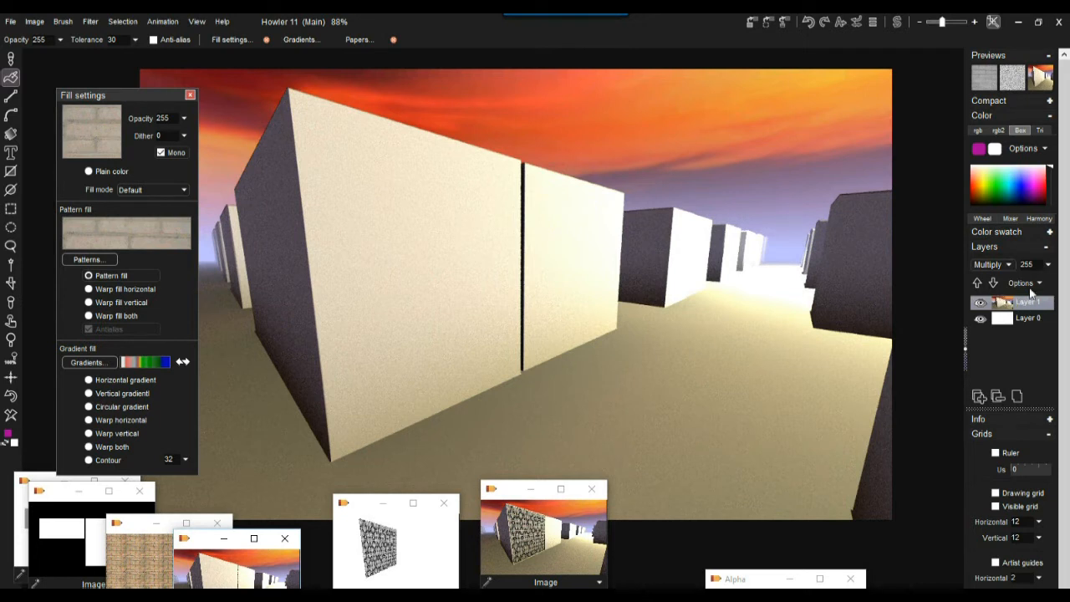
pyautogui.click(1048, 264)
pyautogui.moveTo(1047, 283); pyautogui.dragTo(1018, 286)
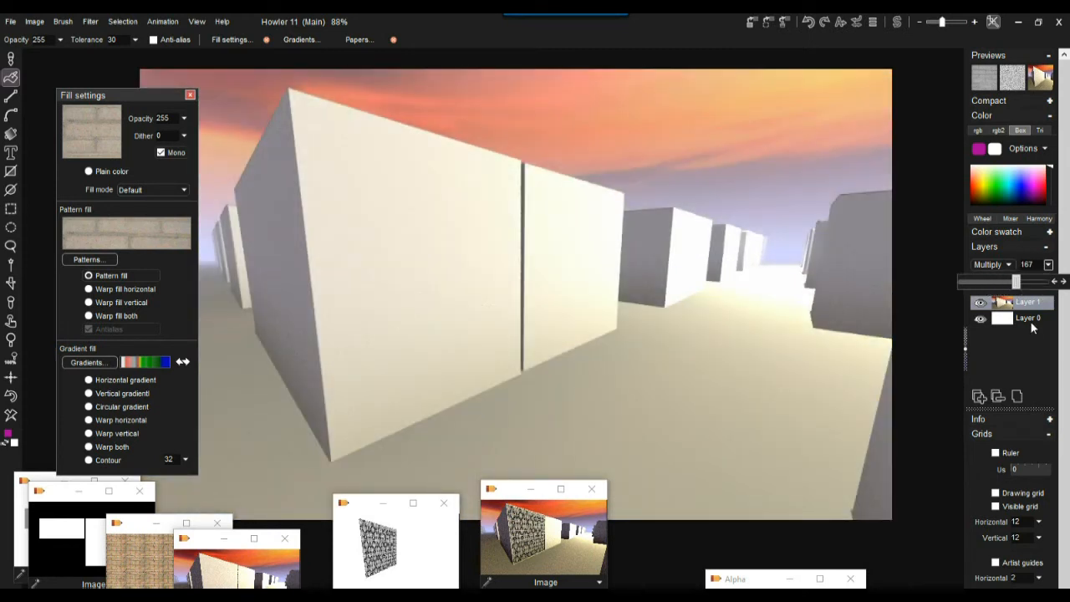
pyautogui.click(1029, 320)
pyautogui.click(1029, 302)
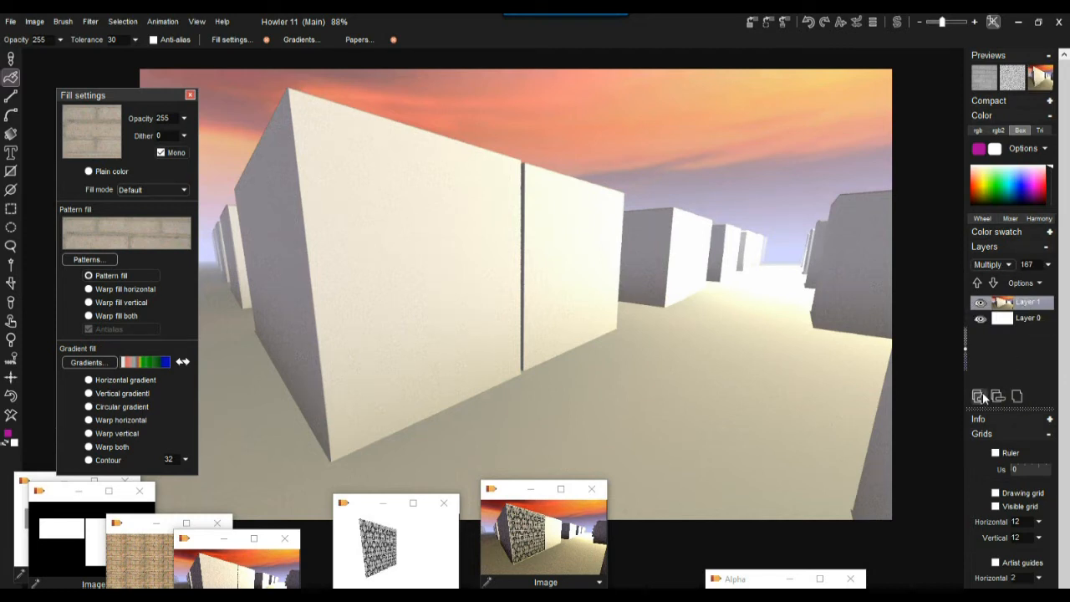
# Step: Add a new layer above the scene, set its opacity to 159 and load the stored brick texture into it
pyautogui.click(979, 397)
pyautogui.click(1033, 334)
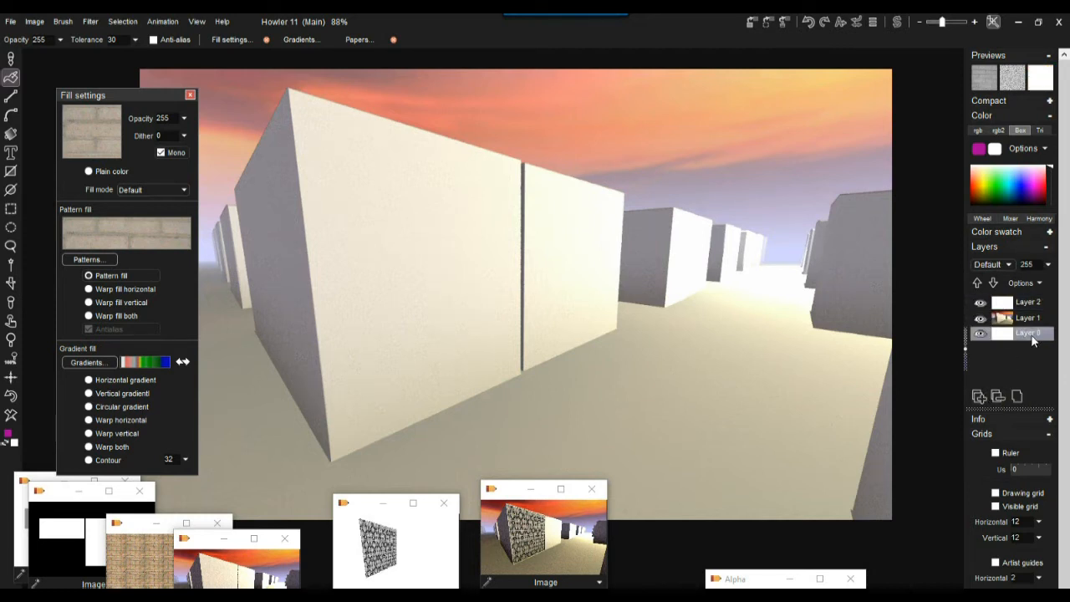
pyautogui.click(1033, 303)
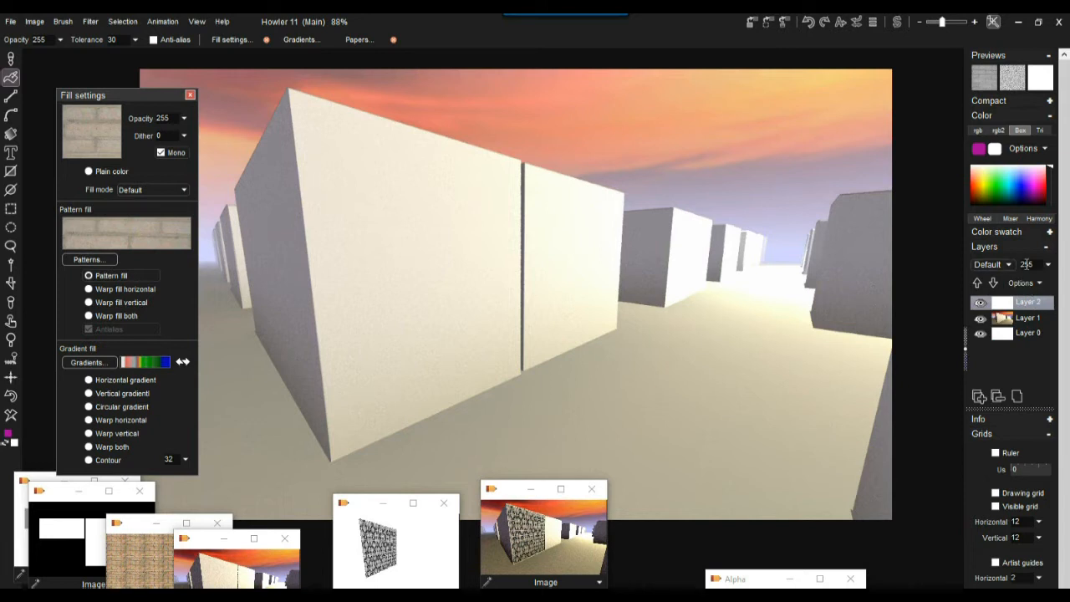
pyautogui.click(1047, 264)
pyautogui.moveTo(1043, 282); pyautogui.dragTo(1013, 283)
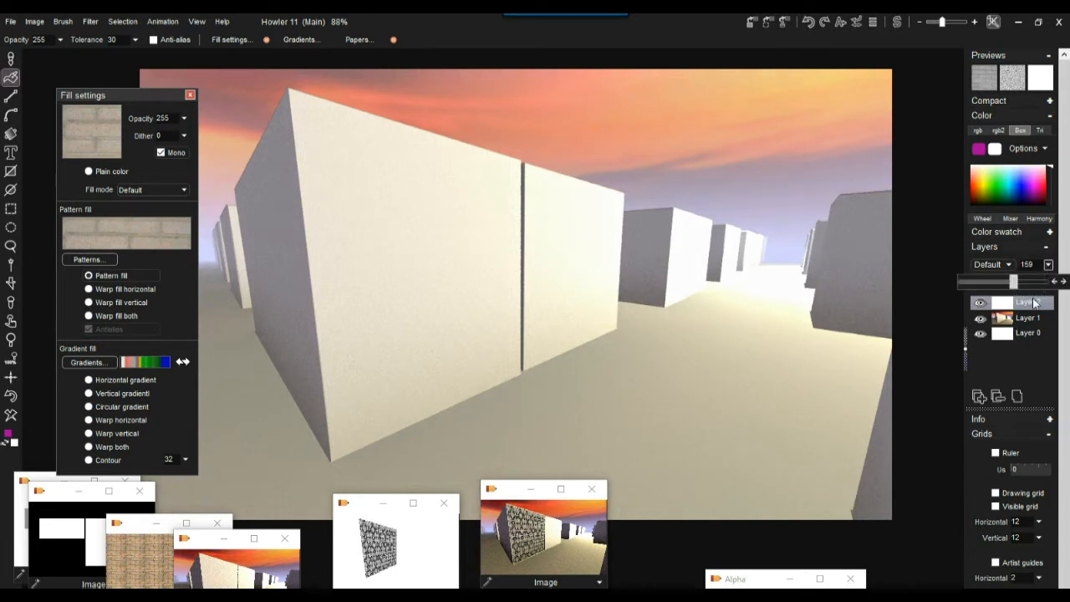
pyautogui.click(1034, 304)
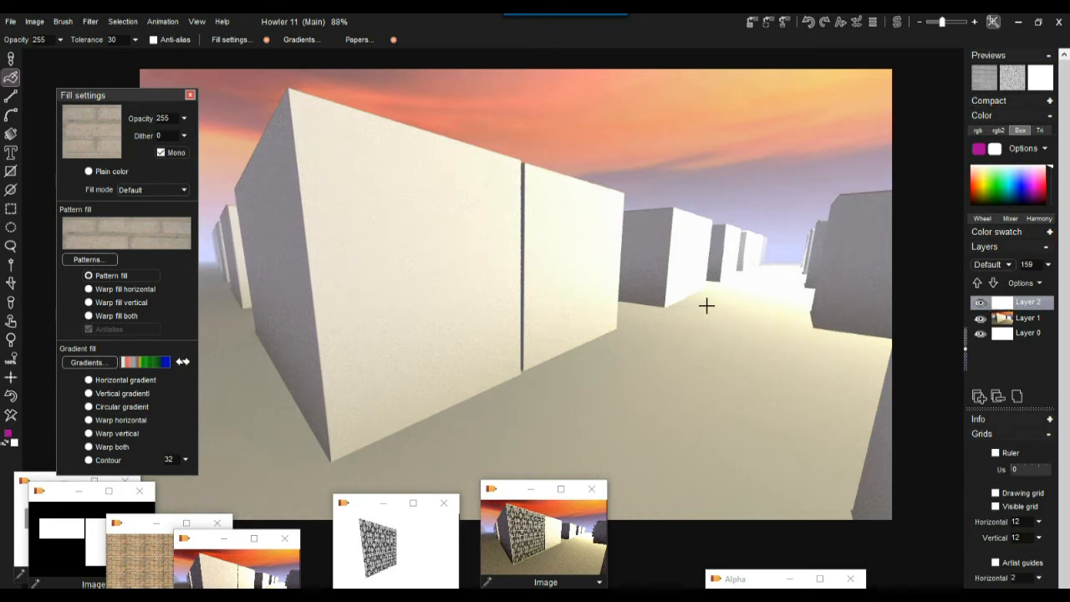
pyautogui.click(138, 558)
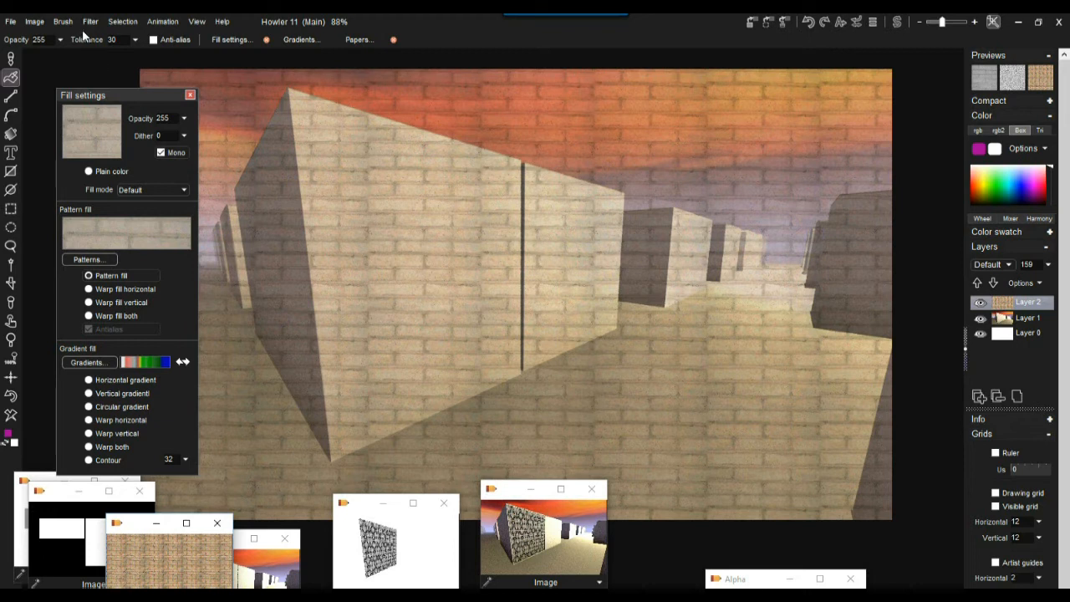
# Step: Start a perspective warp on the Layer 2 bricks and align the two left corners with the large block's near vertical edge
pyautogui.click(190, 96)
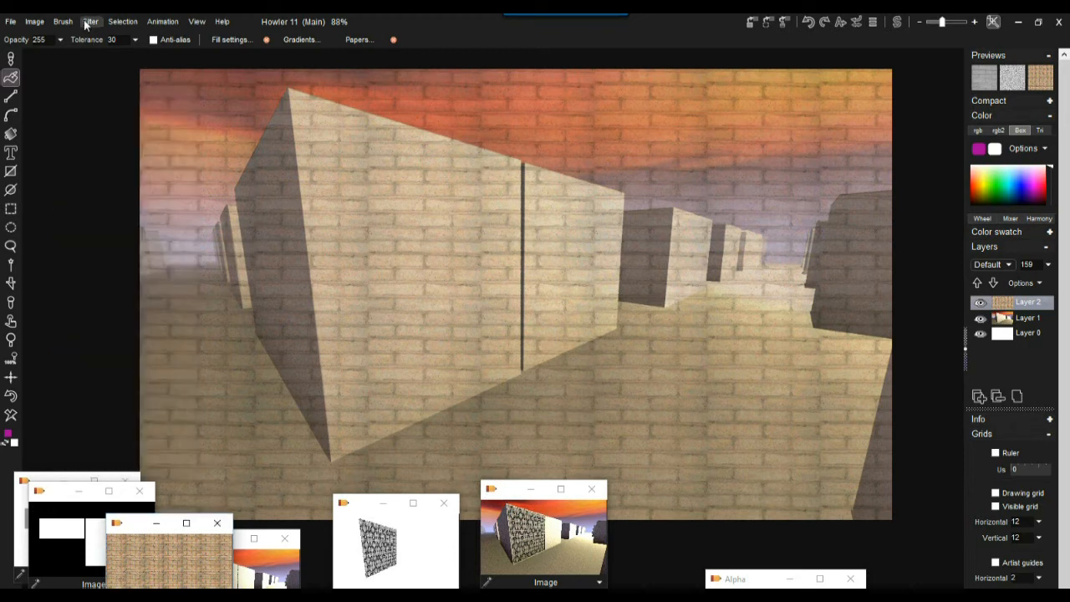
pyautogui.click(89, 22)
pyautogui.moveTo(163, 152)
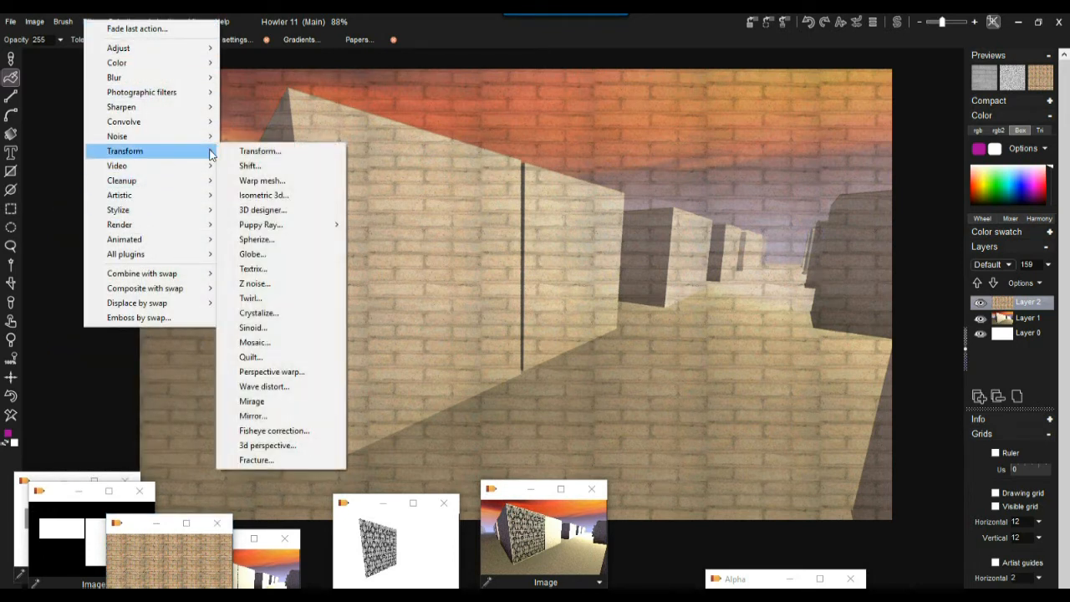
pyautogui.click(308, 373)
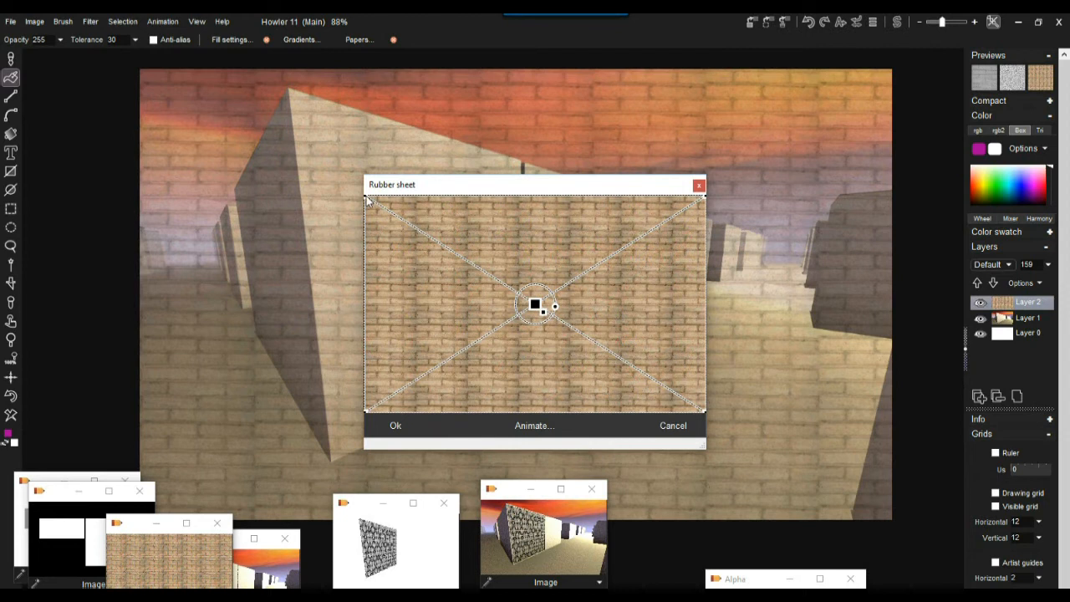
pyautogui.moveTo(368, 200); pyautogui.dragTo(473, 264)
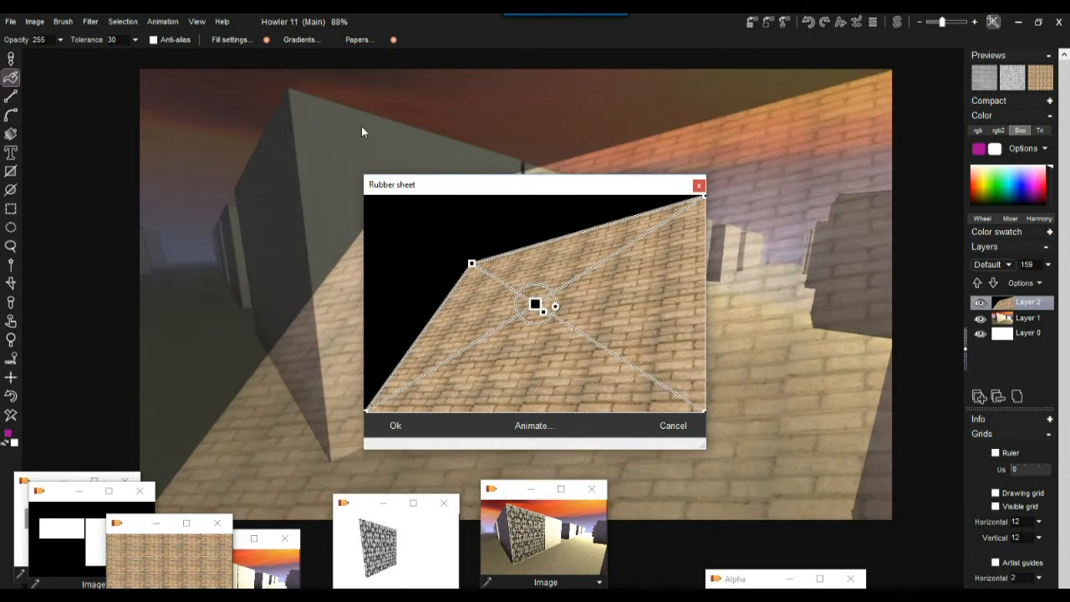
pyautogui.moveTo(465, 186); pyautogui.dragTo(682, 170)
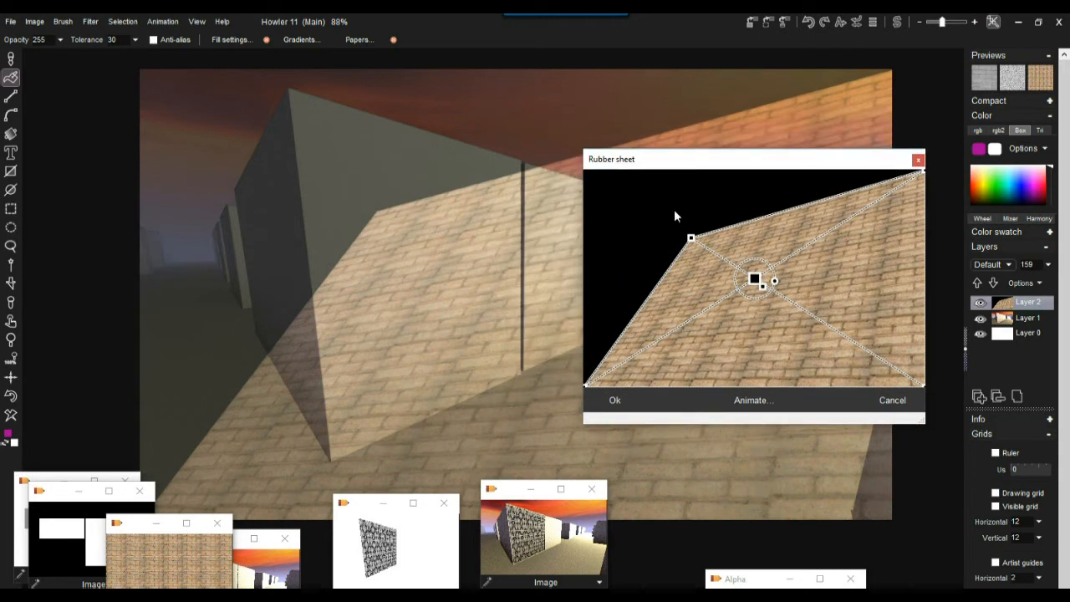
pyautogui.moveTo(690, 240); pyautogui.dragTo(659, 212)
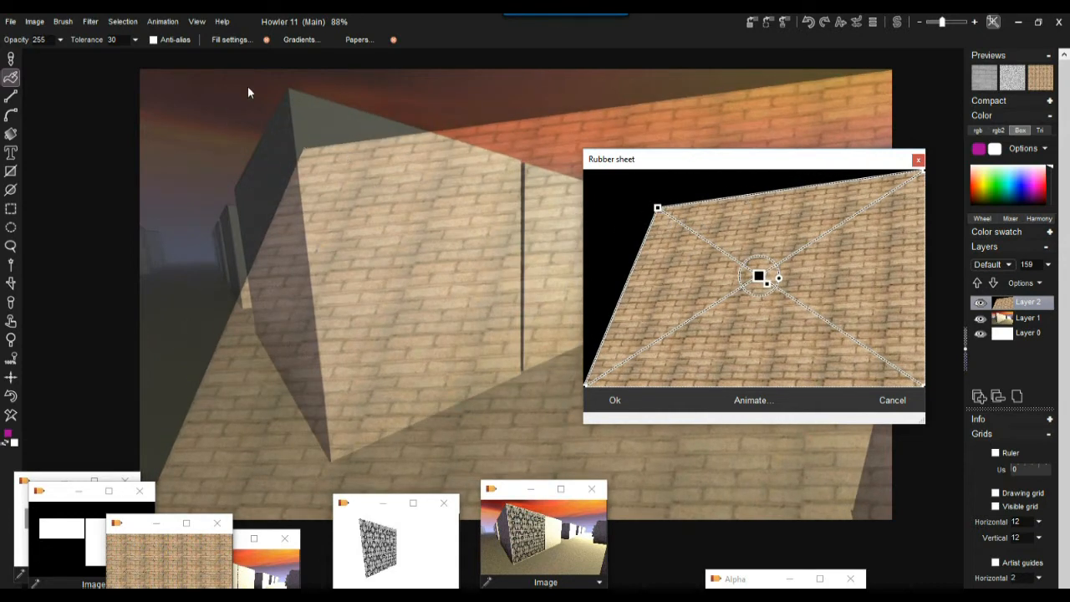
pyautogui.moveTo(658, 209); pyautogui.dragTo(654, 185)
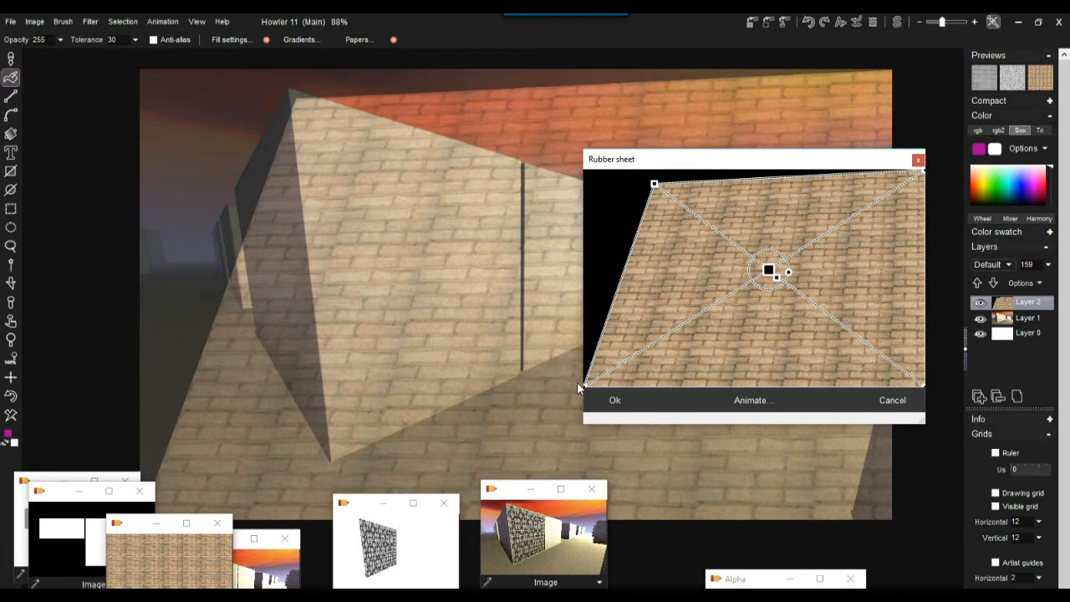
pyautogui.moveTo(586, 387); pyautogui.dragTo(673, 359)
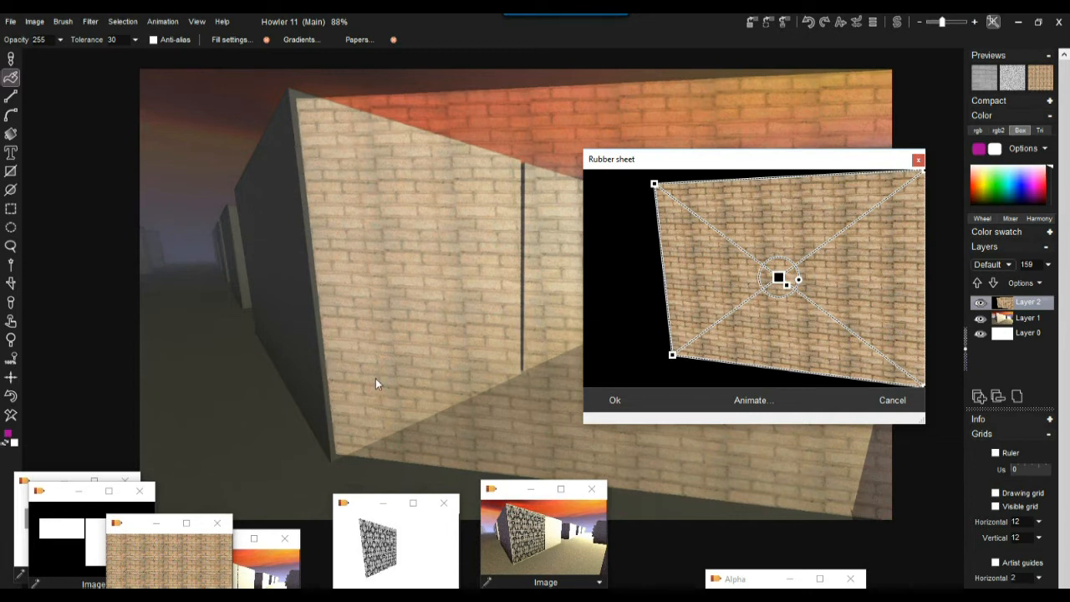
# Step: Enlarge the warp preview and pull the two right brick corners onto the far vertical edge of the block's bright face
pyautogui.moveTo(922, 385); pyautogui.dragTo(815, 280)
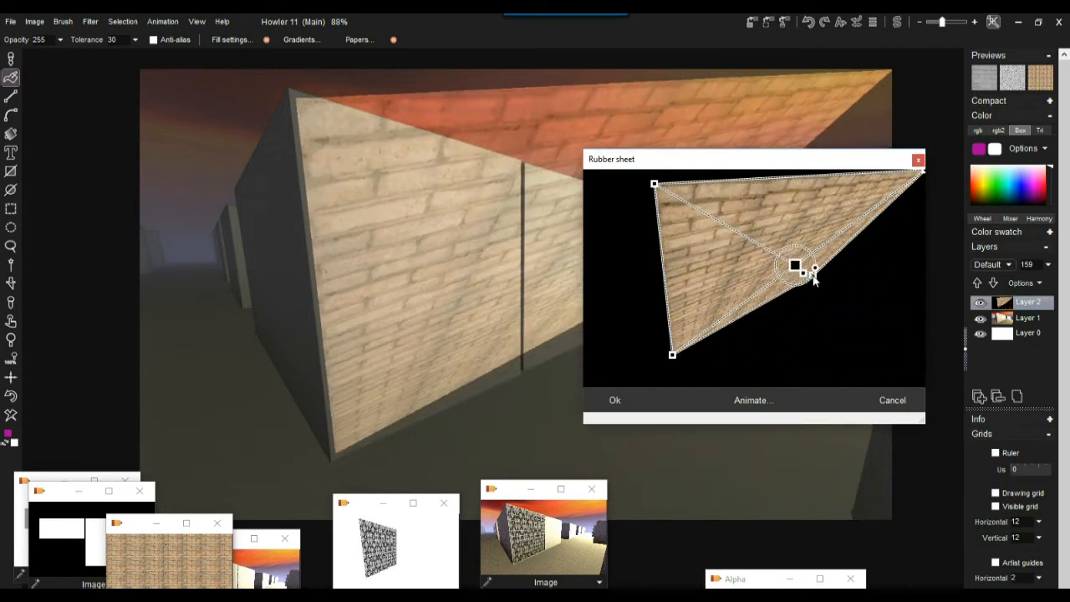
pyautogui.moveTo(815, 163); pyautogui.dragTo(302, 92)
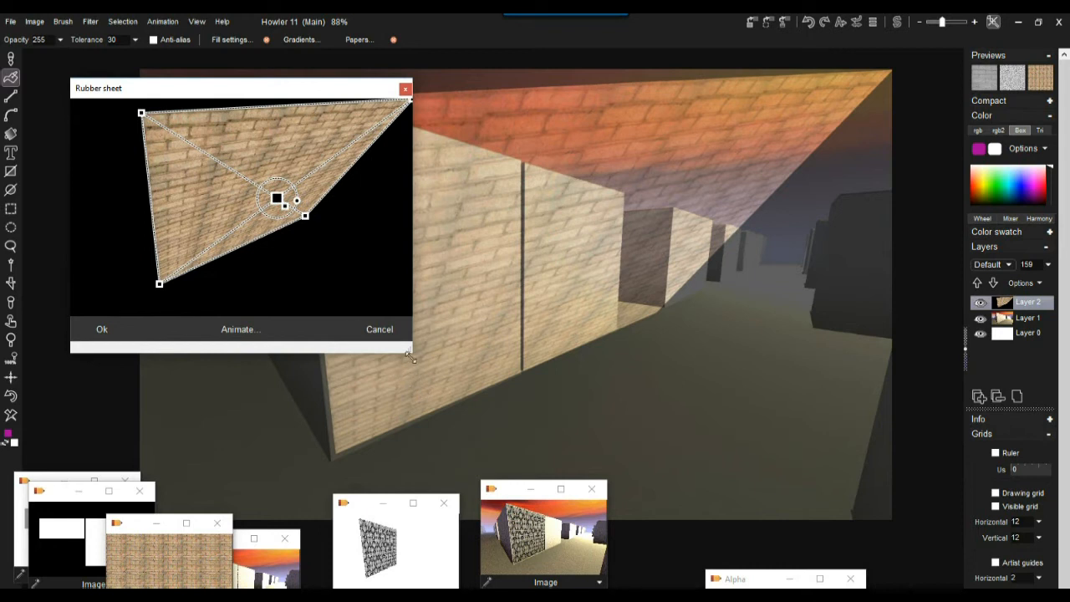
pyautogui.moveTo(409, 354); pyautogui.dragTo(525, 454)
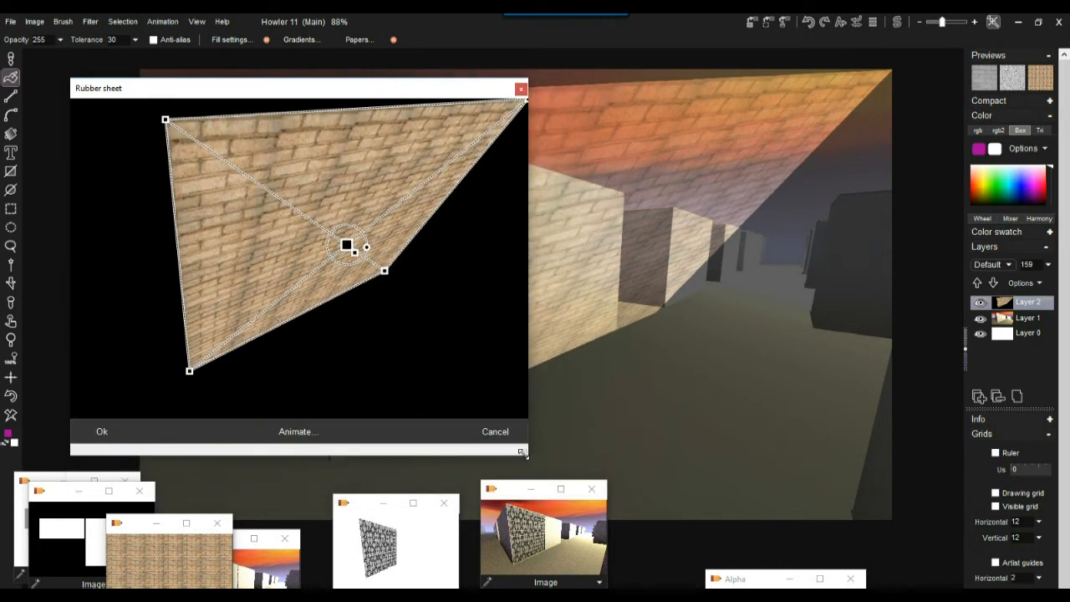
pyautogui.moveTo(385, 273); pyautogui.dragTo(358, 283)
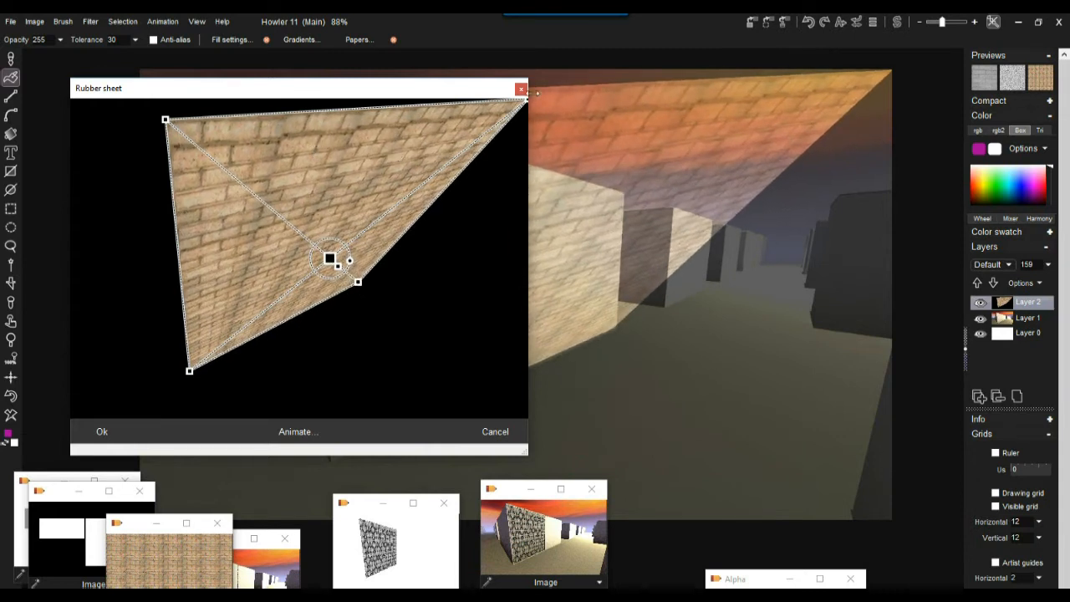
pyautogui.moveTo(526, 104); pyautogui.dragTo(363, 191)
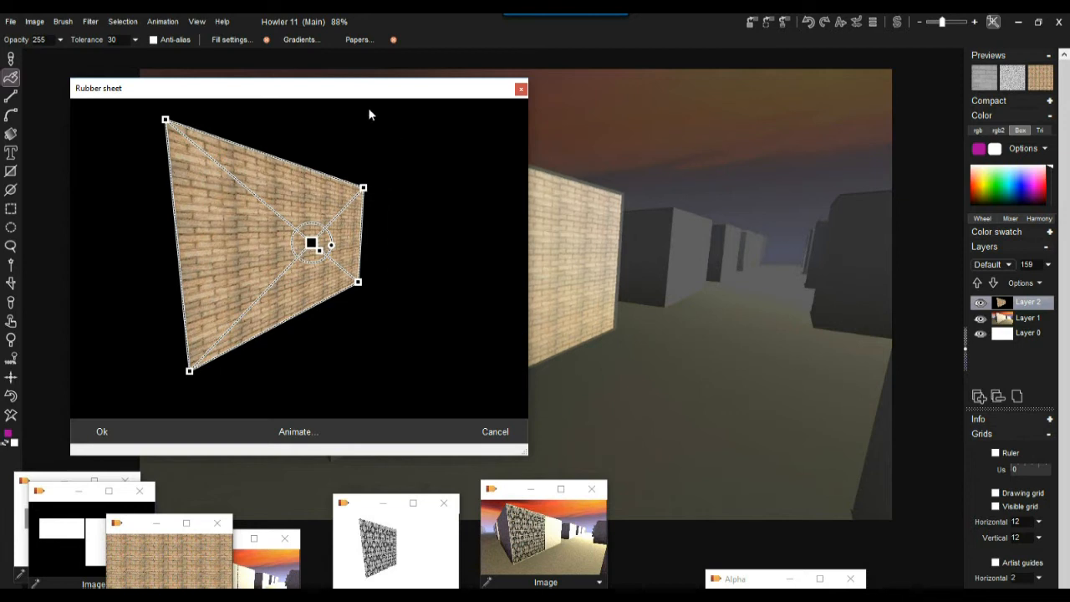
pyautogui.moveTo(342, 92); pyautogui.dragTo(831, 409)
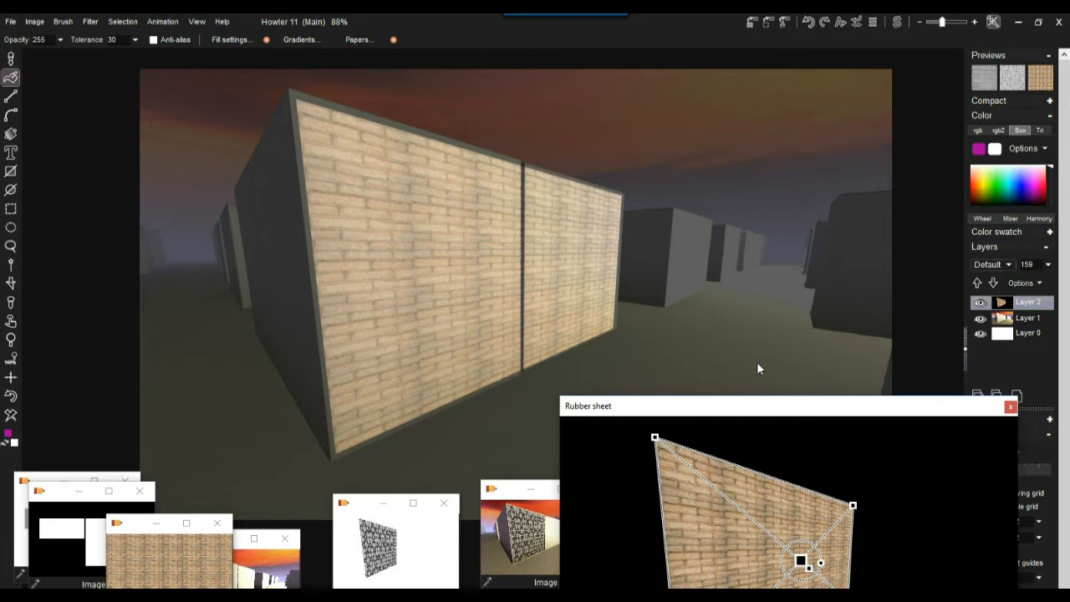
pyautogui.moveTo(741, 406); pyautogui.dragTo(745, 104)
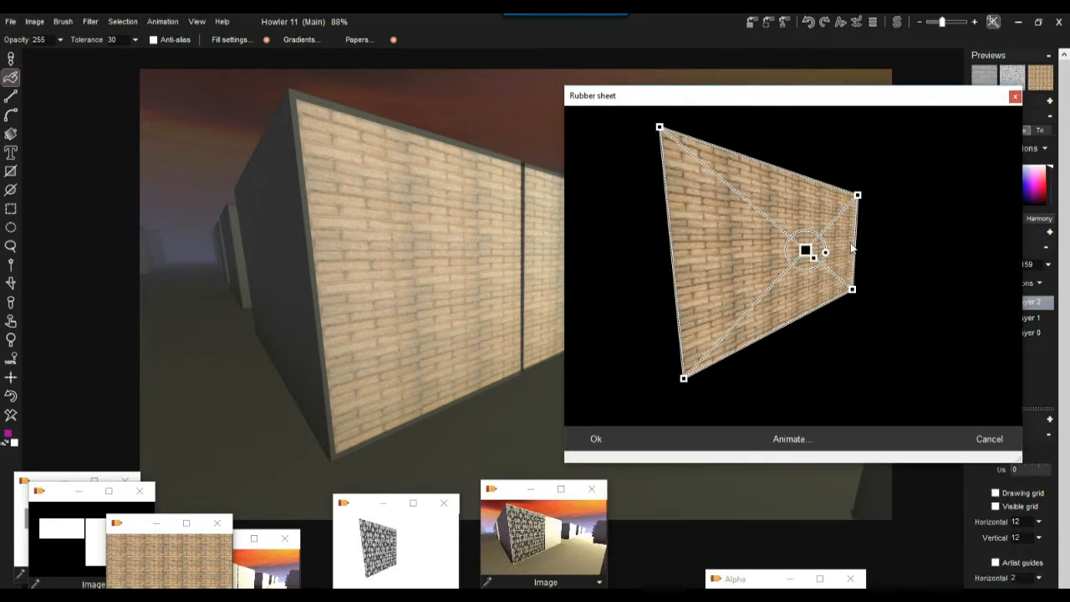
# Step: Pull the right brick corners back to the face's dark vertical seam, nudge the upper-left corner outward and apply the warp
pyautogui.moveTo(859, 197); pyautogui.dragTo(795, 171)
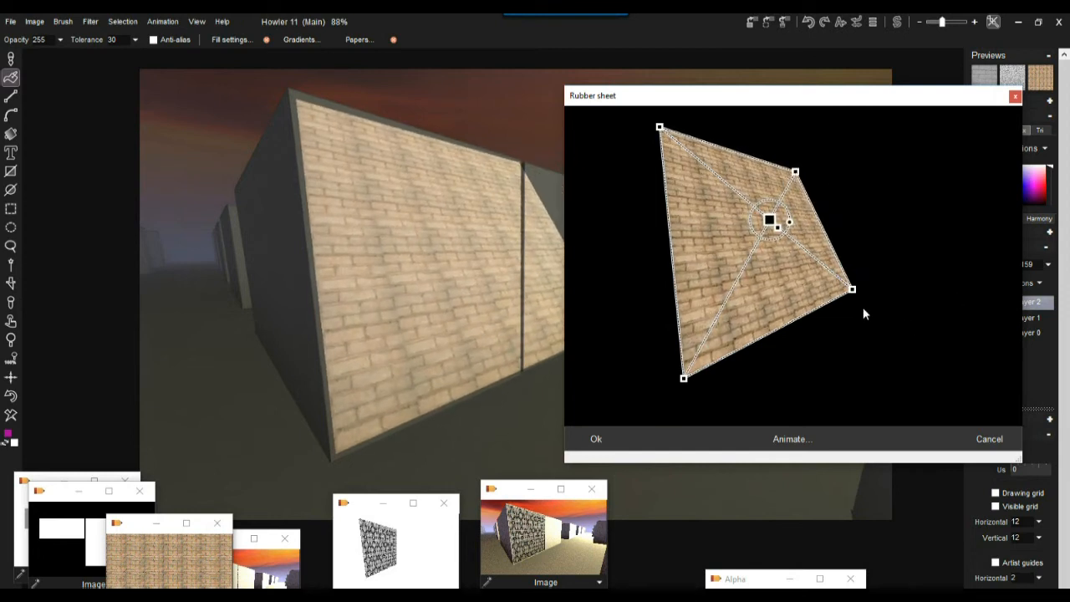
pyautogui.moveTo(852, 291); pyautogui.dragTo(795, 326)
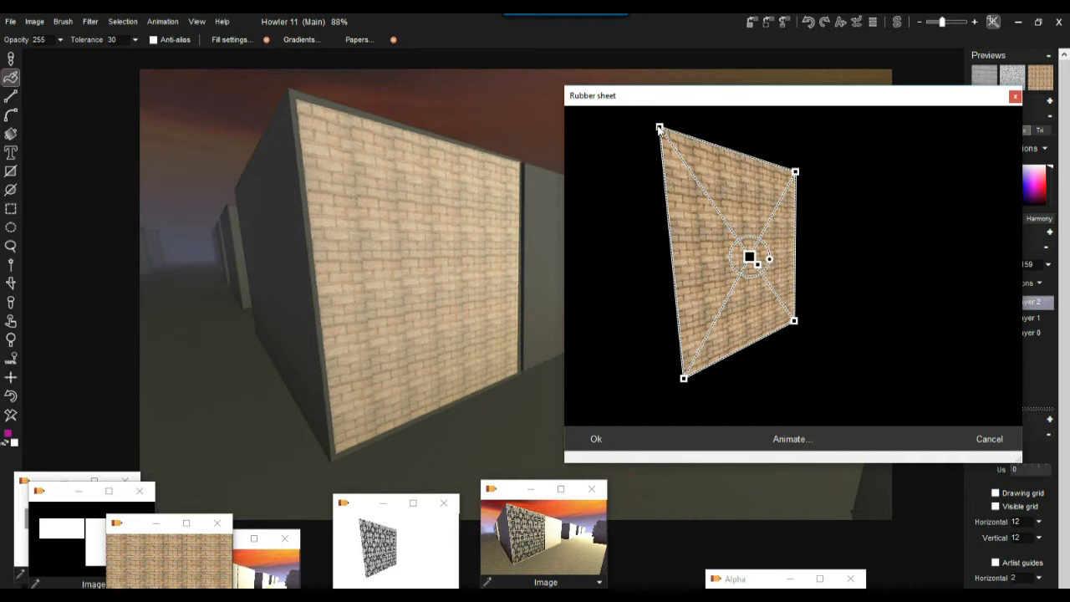
pyautogui.moveTo(660, 128); pyautogui.dragTo(658, 123)
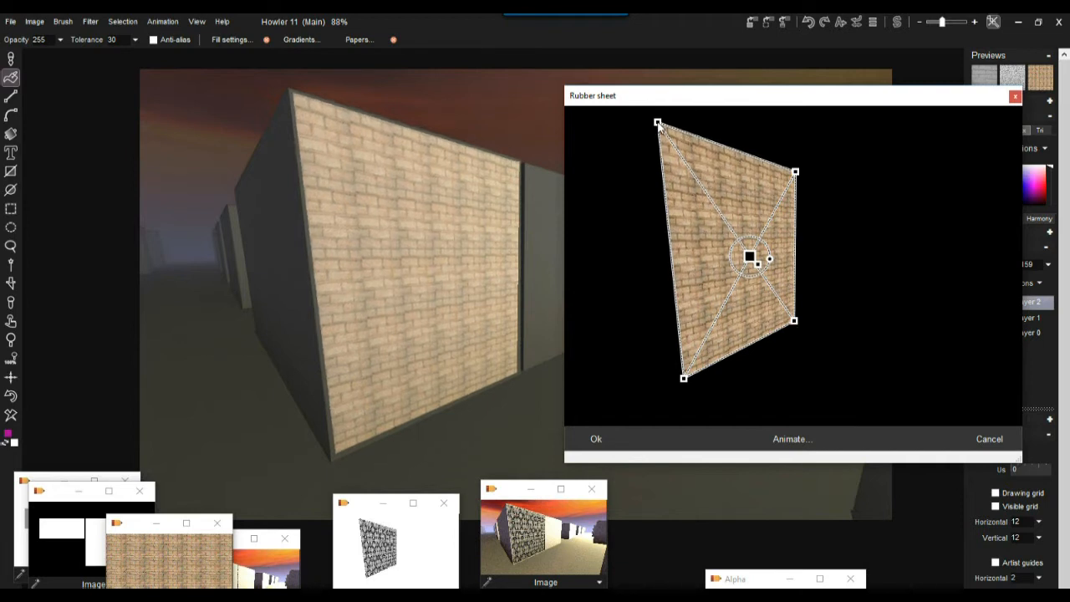
pyautogui.click(607, 452)
pyautogui.click(598, 438)
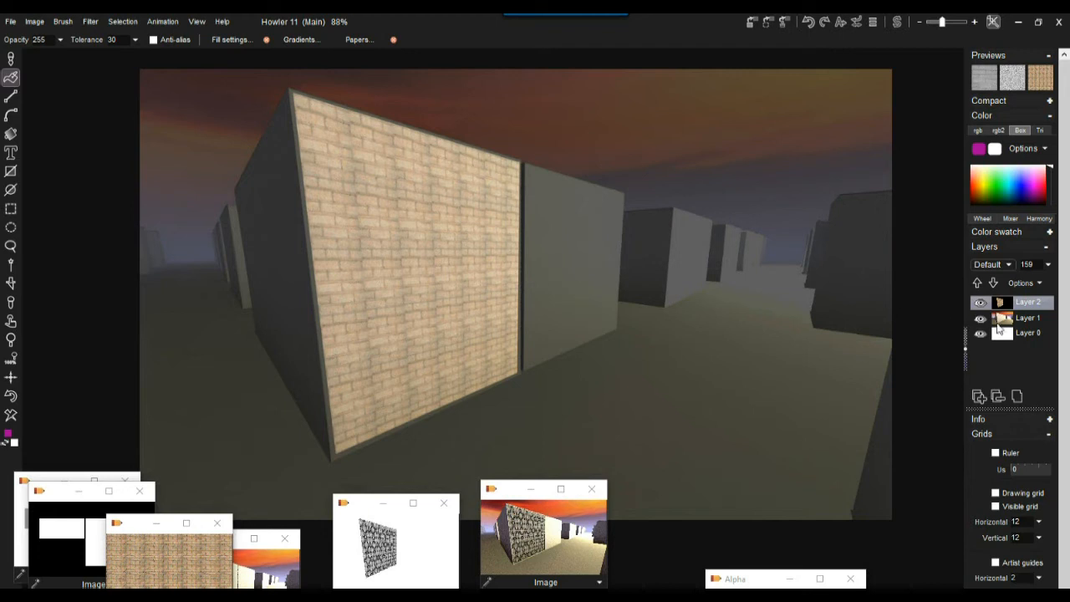
# Step: Toggle Layer 2's visibility to compare the bricks with the plain block, and raise the layer's opacity to 255
pyautogui.click(981, 302)
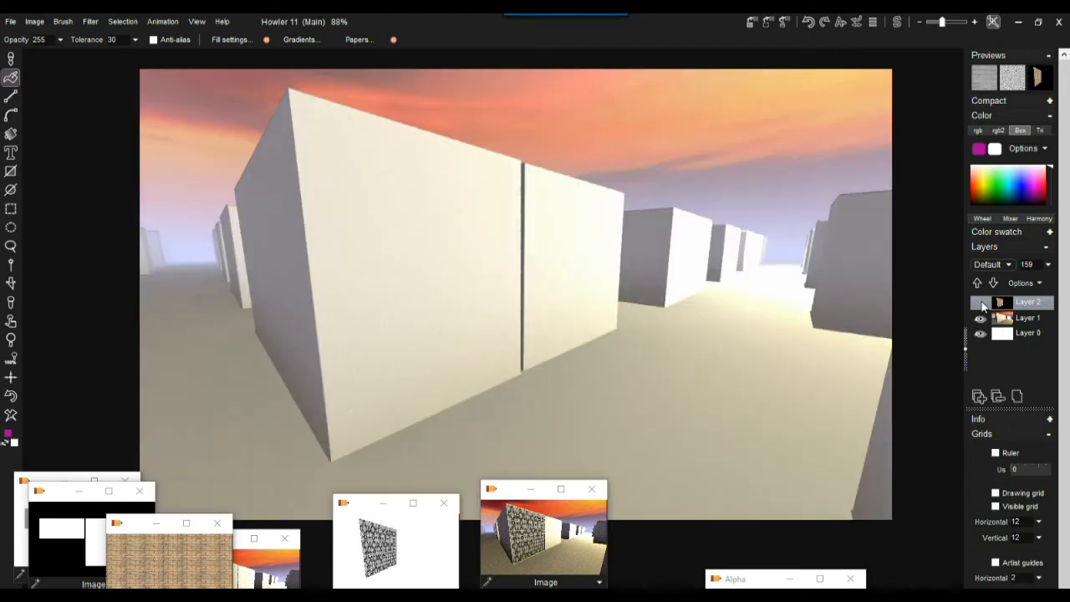
pyautogui.click(980, 303)
pyautogui.click(981, 303)
pyautogui.click(980, 303)
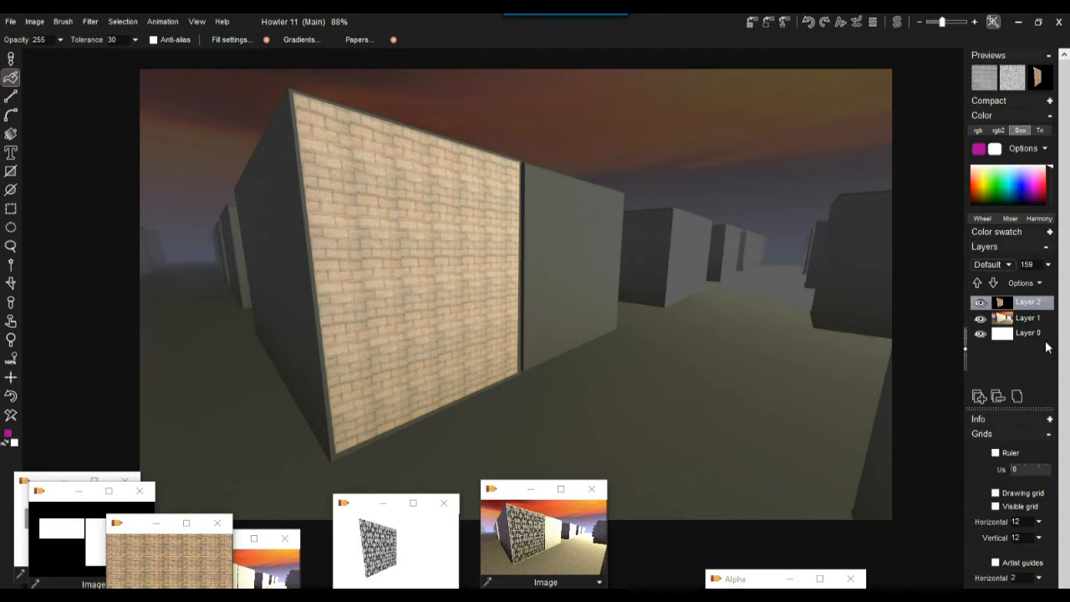
pyautogui.click(981, 303)
pyautogui.click(981, 302)
pyautogui.click(1049, 264)
pyautogui.moveTo(1020, 283); pyautogui.dragTo(1054, 283)
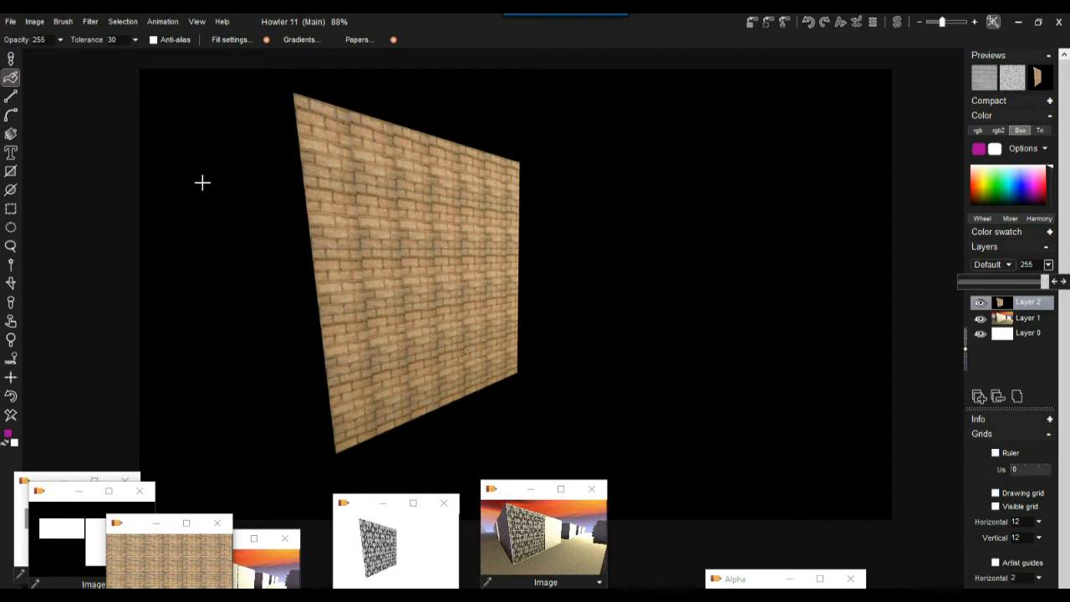
# Step: Try to fill the black background around the brick wall on Layer 2, with the layer opacity at 255
pyautogui.click(12, 81)
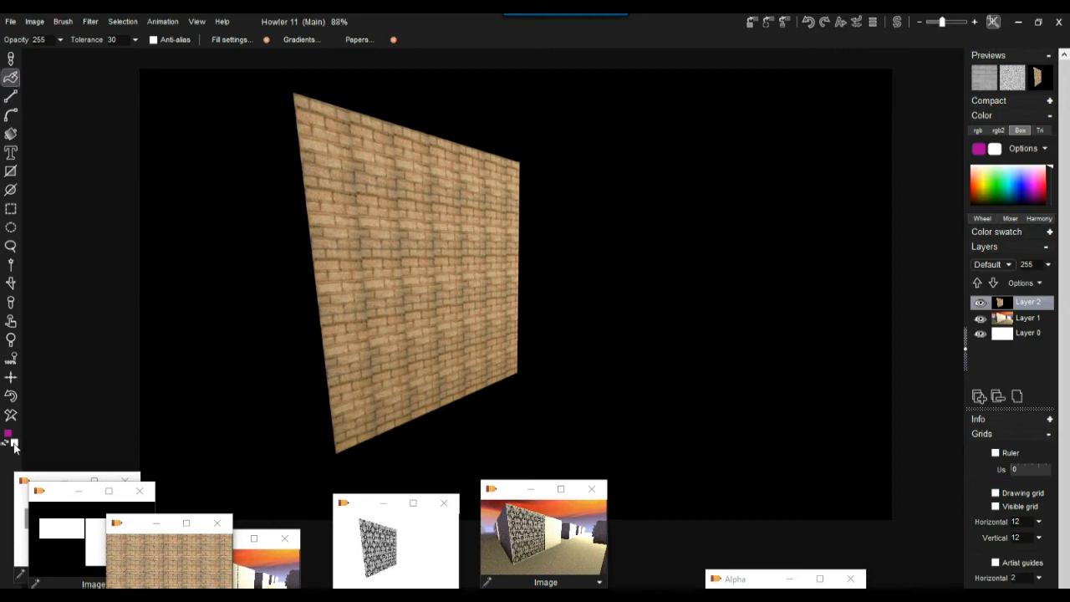
pyautogui.click(194, 208)
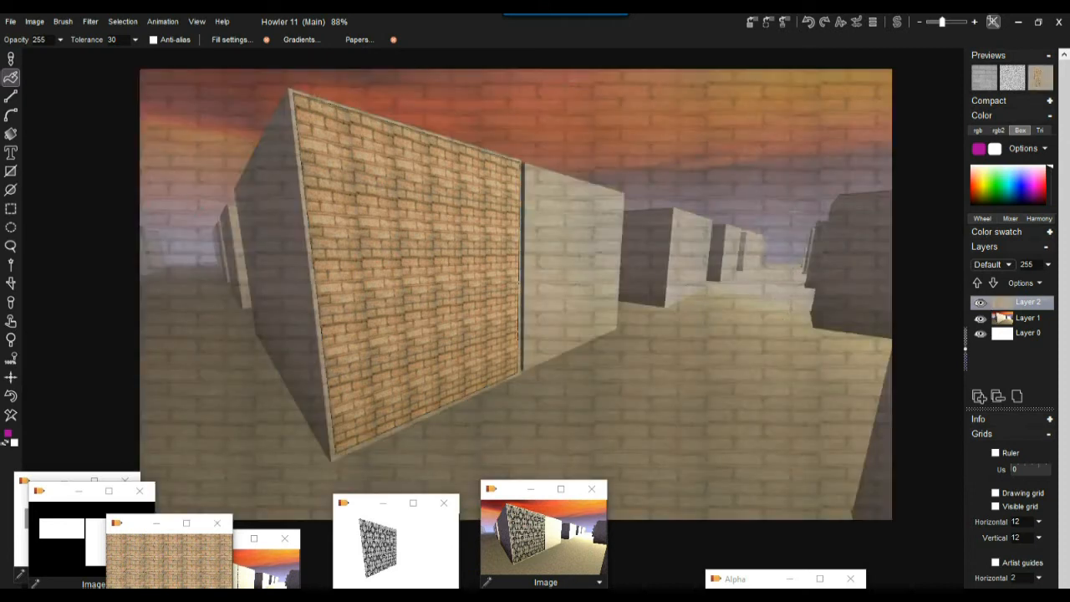
pyautogui.click(1048, 264)
pyautogui.moveTo(1043, 284)
pyautogui.mouseDown()
pyautogui.moveTo(941, 288)
pyautogui.moveTo(1060, 283)
pyautogui.mouseUp()
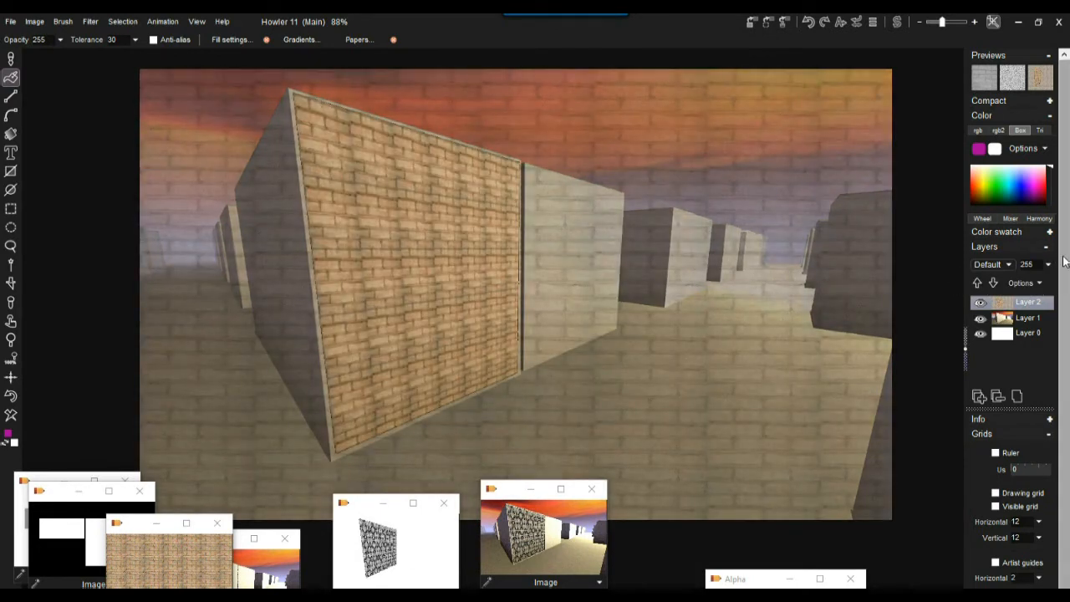
# Step: Compare the scene with Layer 2 hidden and shown, and check Layer 1's blend mode and opacity
pyautogui.click(983, 305)
pyautogui.click(982, 305)
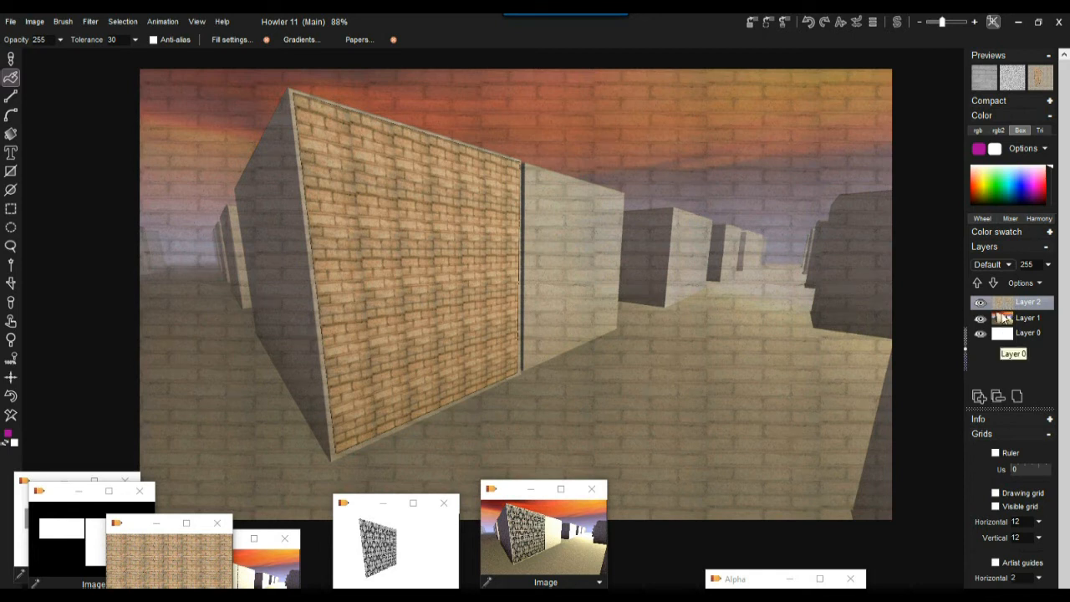
pyautogui.click(981, 305)
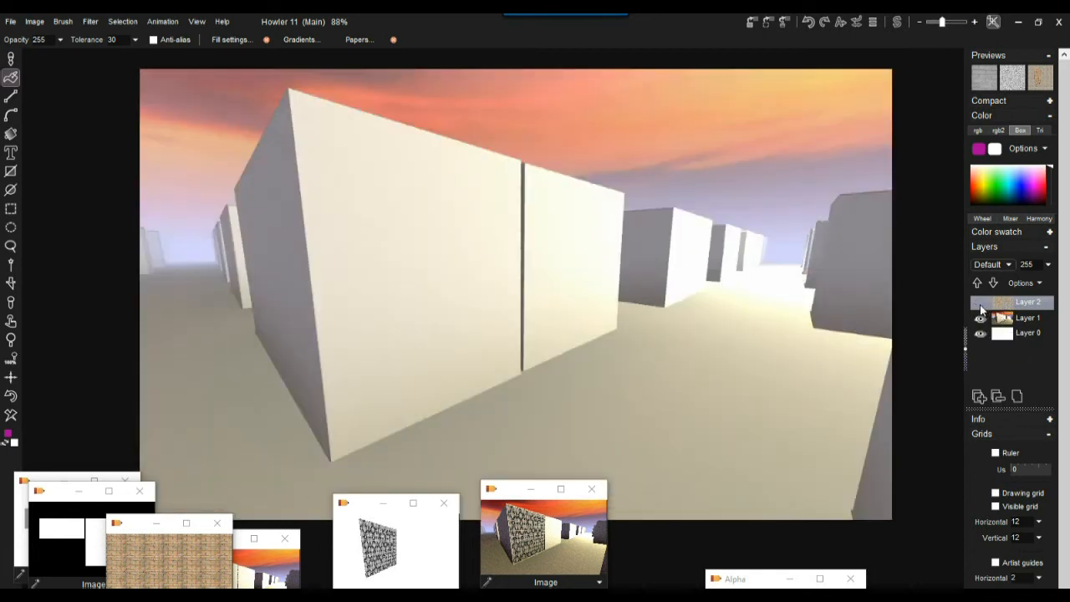
pyautogui.click(981, 305)
pyautogui.click(1011, 318)
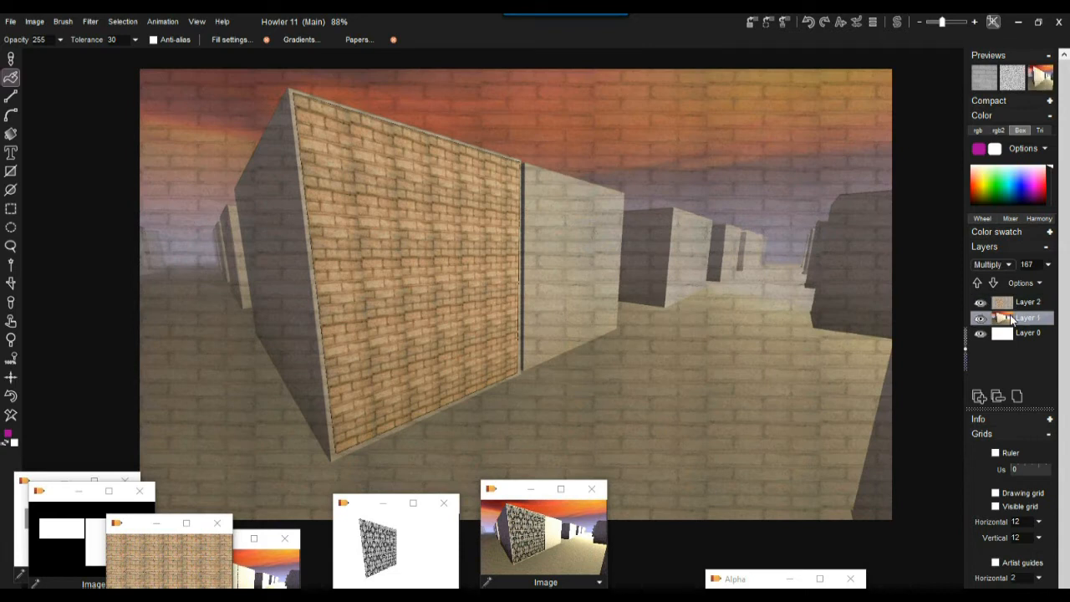
pyautogui.click(982, 304)
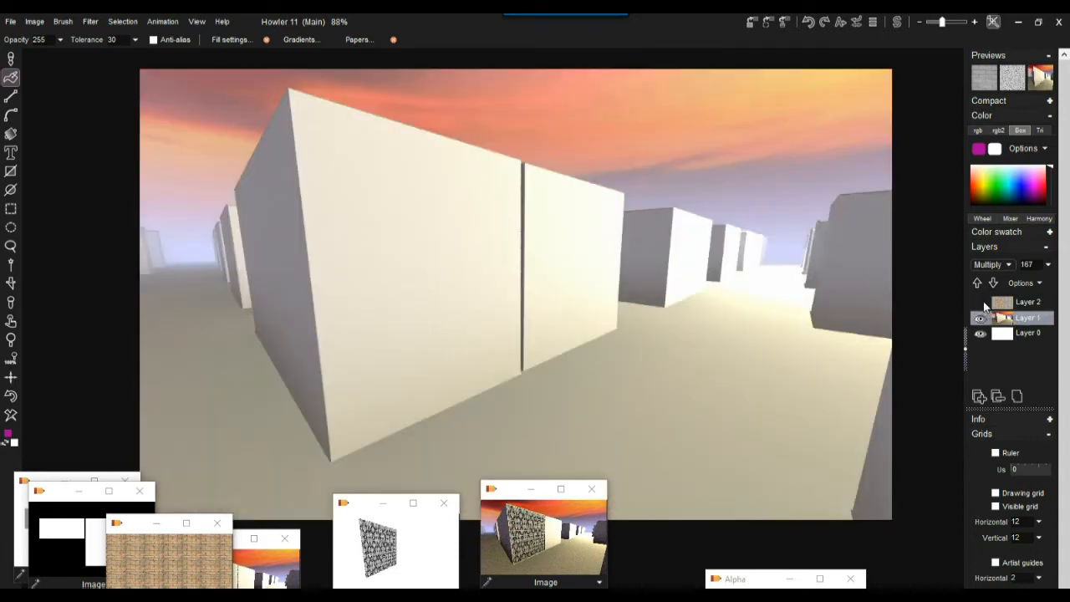
pyautogui.click(981, 304)
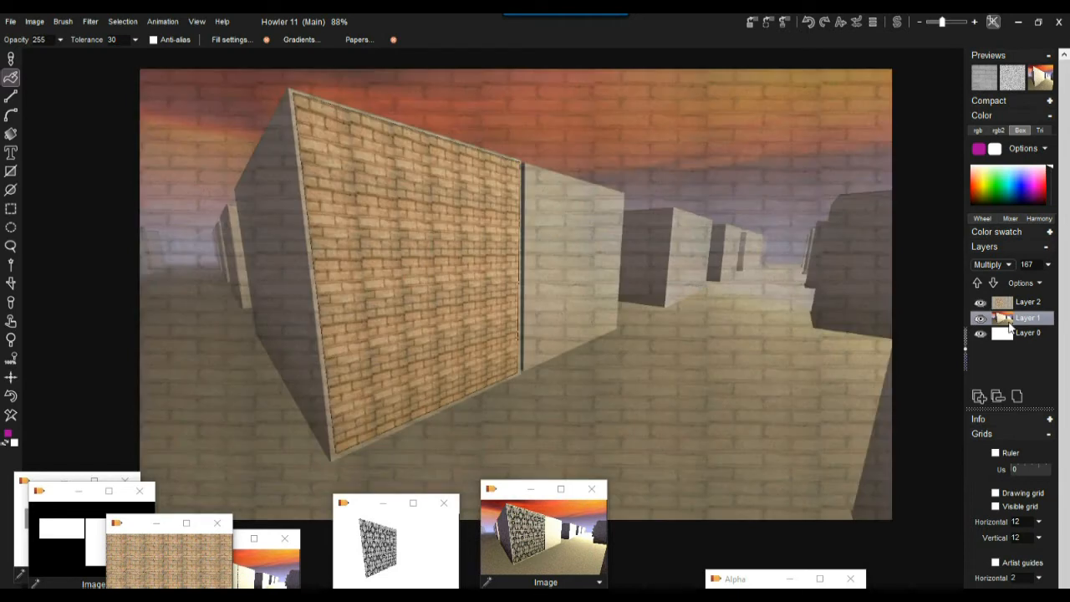
# Step: Hide Layer 1 and inspect Layer 2 by selecting it and switching its visibility off and on
pyautogui.click(981, 318)
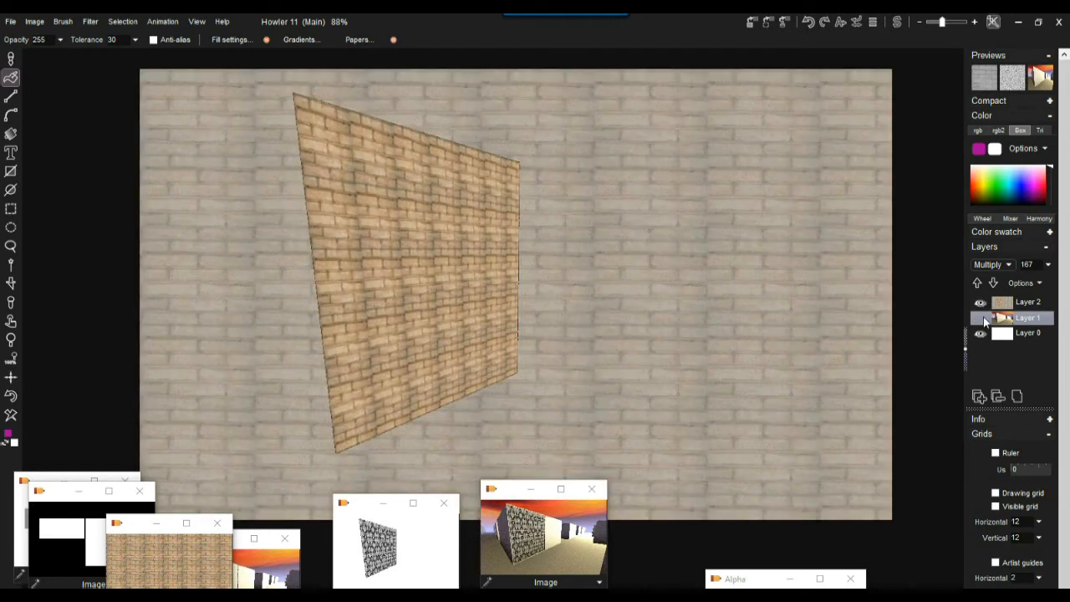
pyautogui.click(1008, 306)
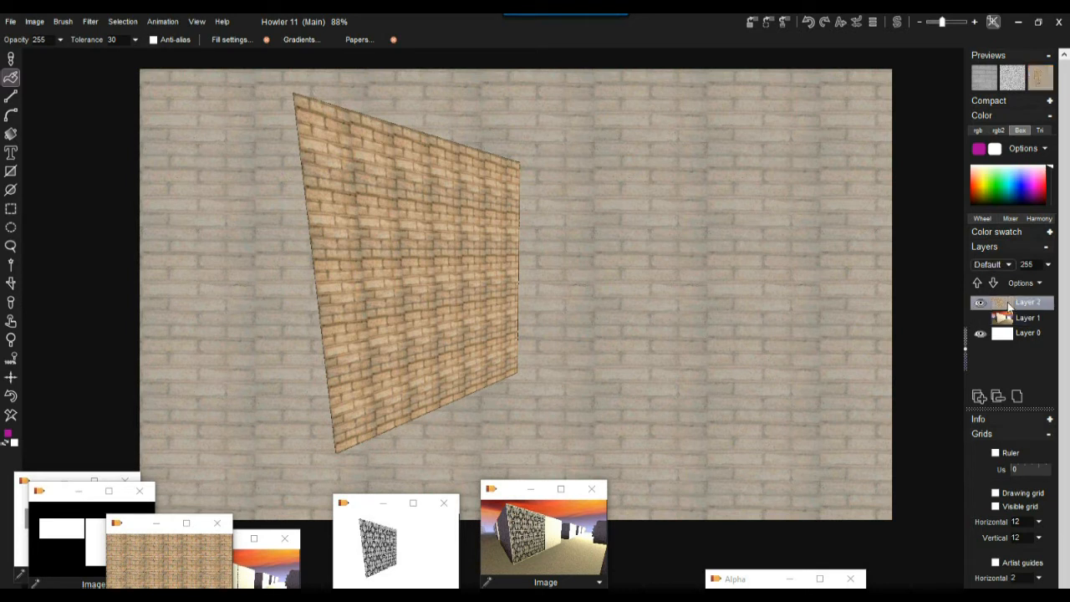
pyautogui.click(981, 304)
pyautogui.click(981, 304)
# Step: Undo the background fill on Layer 2, try filling the black area once more, and undo that fill too
pyautogui.click(7, 398)
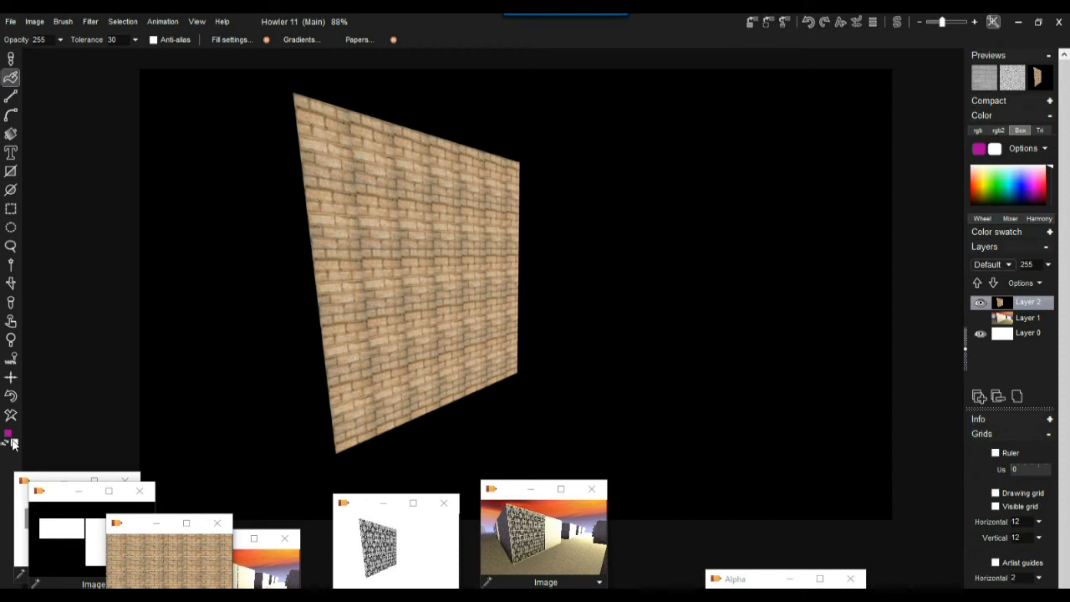
pyautogui.click(657, 250)
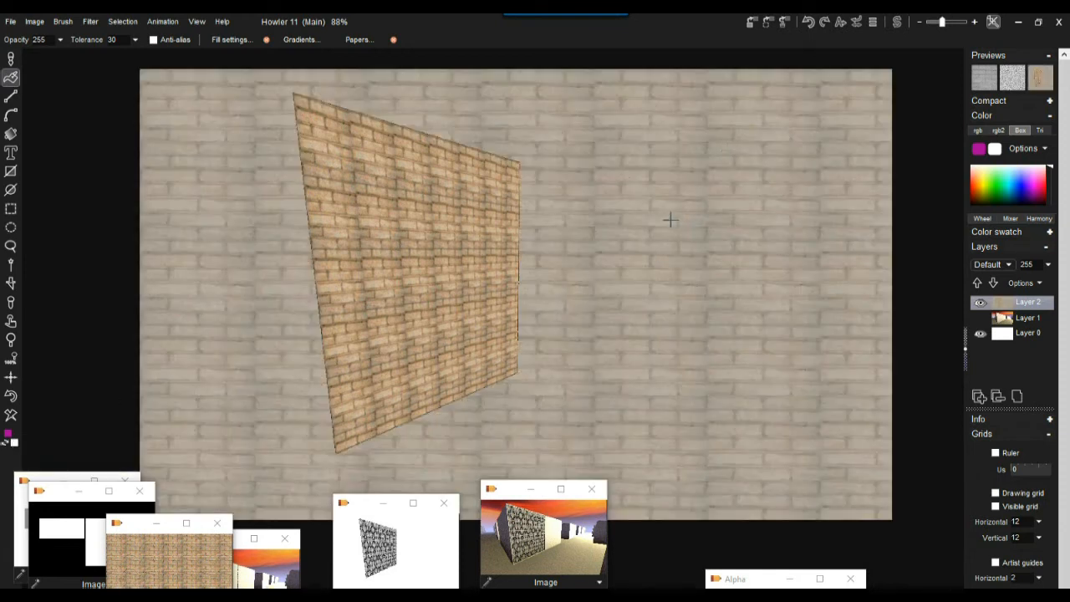
pyautogui.hotkey('ctrl', 'z')
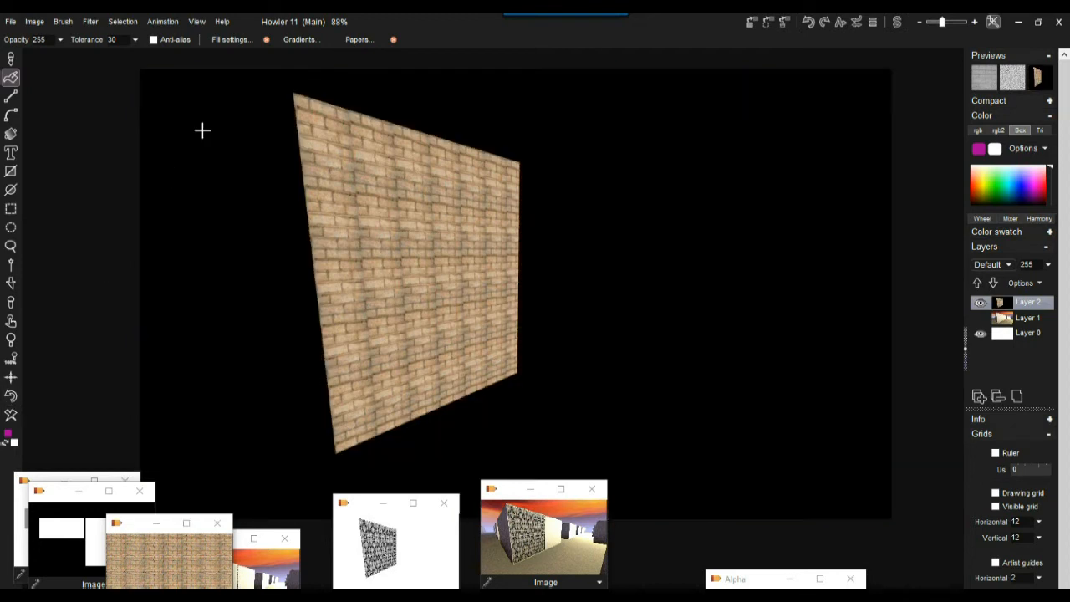
# Step: Switch the fill type to plain color and fill Layer 2's black background with white
pyautogui.click(232, 40)
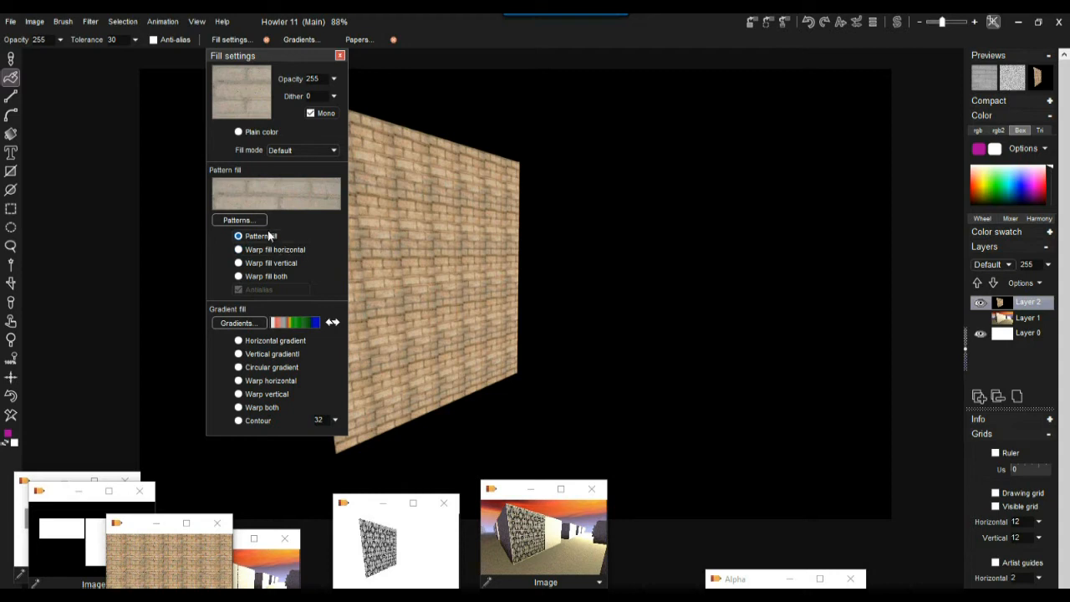
pyautogui.click(253, 130)
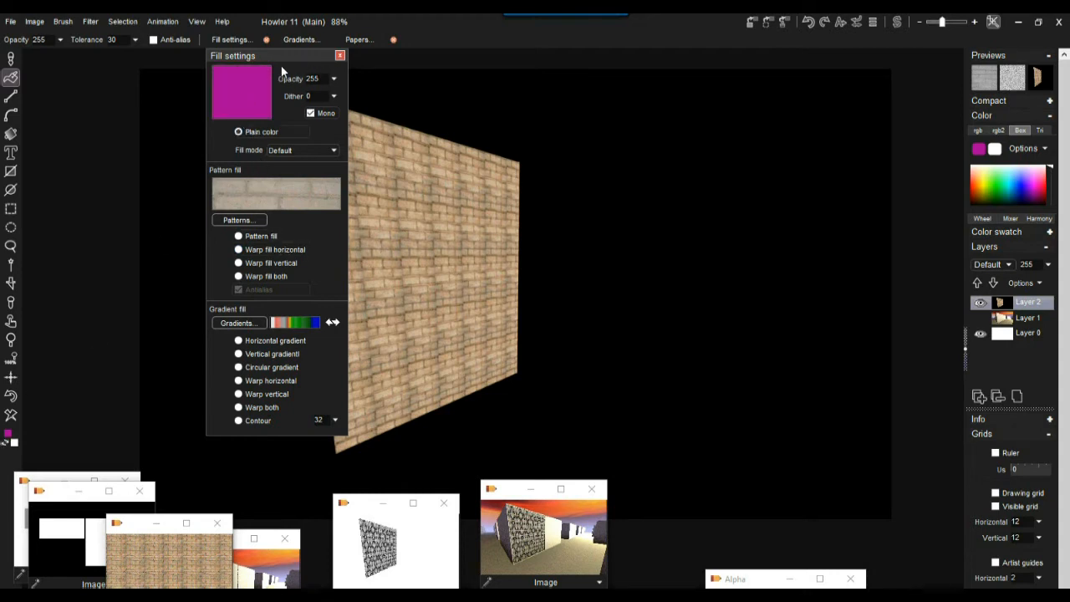
pyautogui.moveTo(293, 51); pyautogui.dragTo(963, 230)
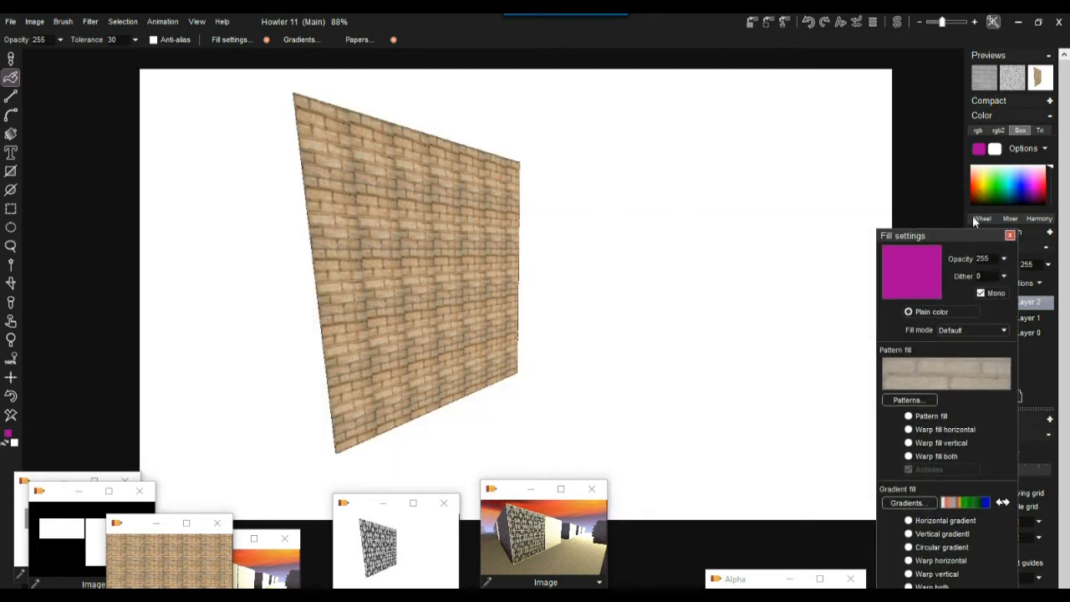
pyautogui.click(1010, 236)
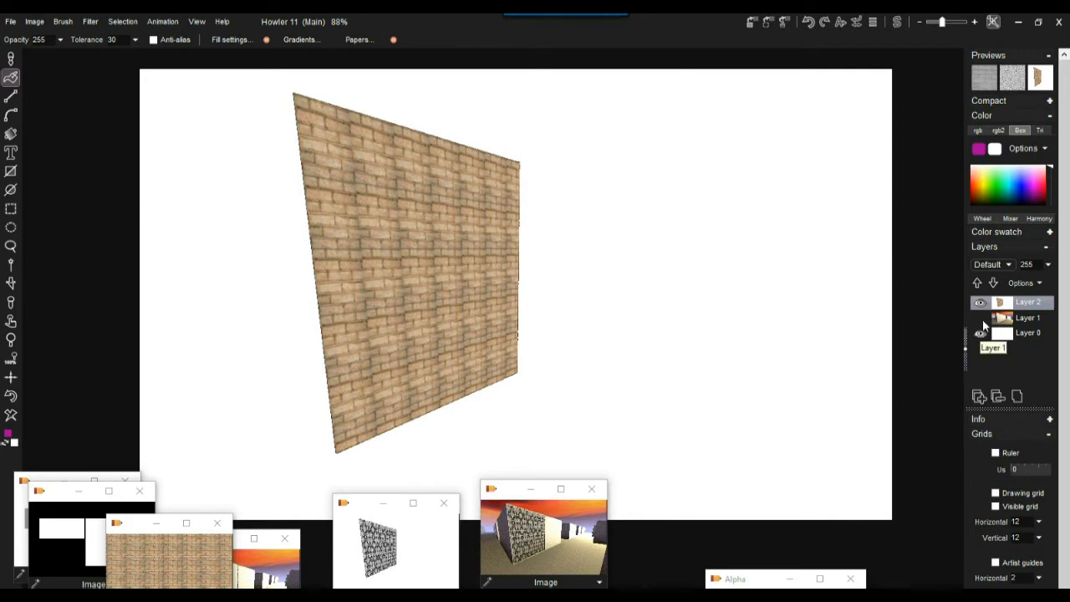
# Step: Make Layer 1 visible again and leave Layer 2's opacity at 255
pyautogui.click(979, 317)
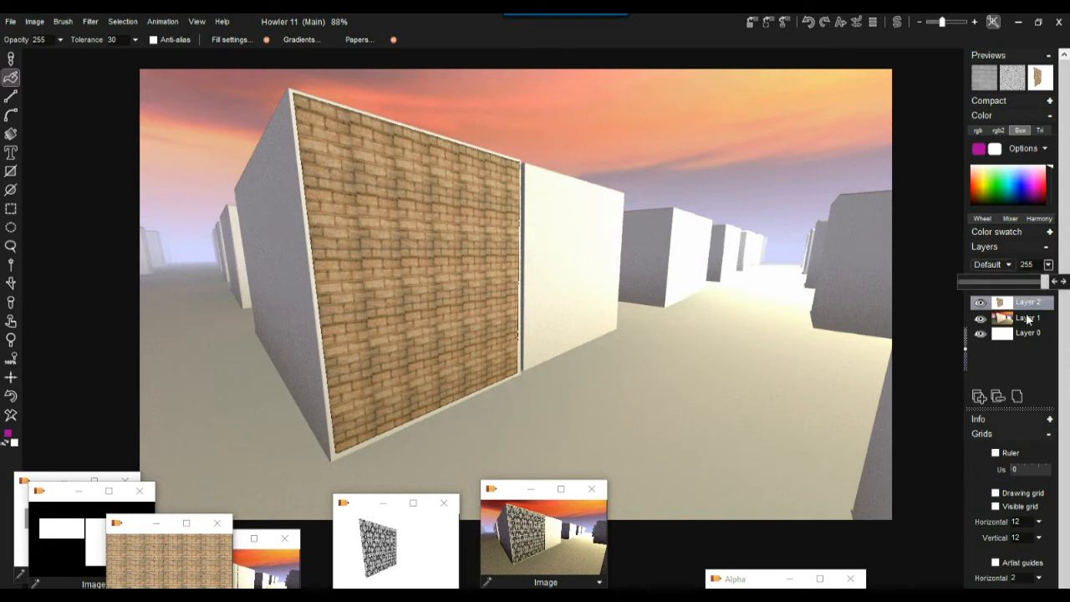
pyautogui.click(1048, 264)
pyautogui.moveTo(1049, 281)
pyautogui.mouseDown()
pyautogui.moveTo(994, 286)
pyautogui.moveTo(1047, 284)
pyautogui.mouseUp()
pyautogui.moveTo(1044, 282)
pyautogui.mouseDown()
pyautogui.moveTo(1000, 283)
pyautogui.moveTo(1046, 284)
pyautogui.mouseUp()
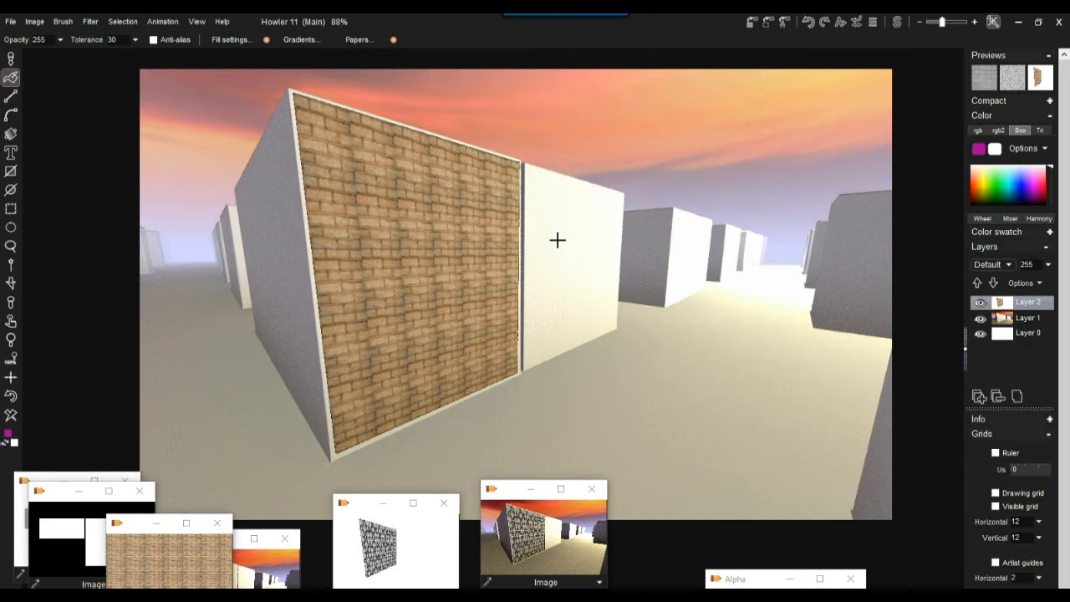
# Step: Try the brick wall layer beneath the scene layer, restore the original layer order, and select Layer 1
pyautogui.click(992, 285)
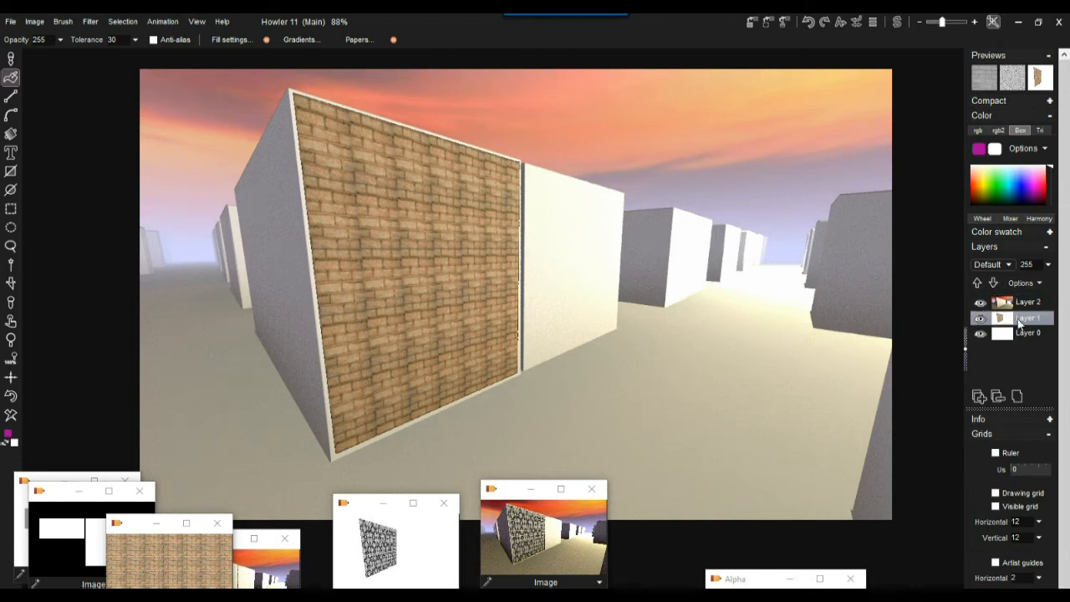
pyautogui.click(978, 284)
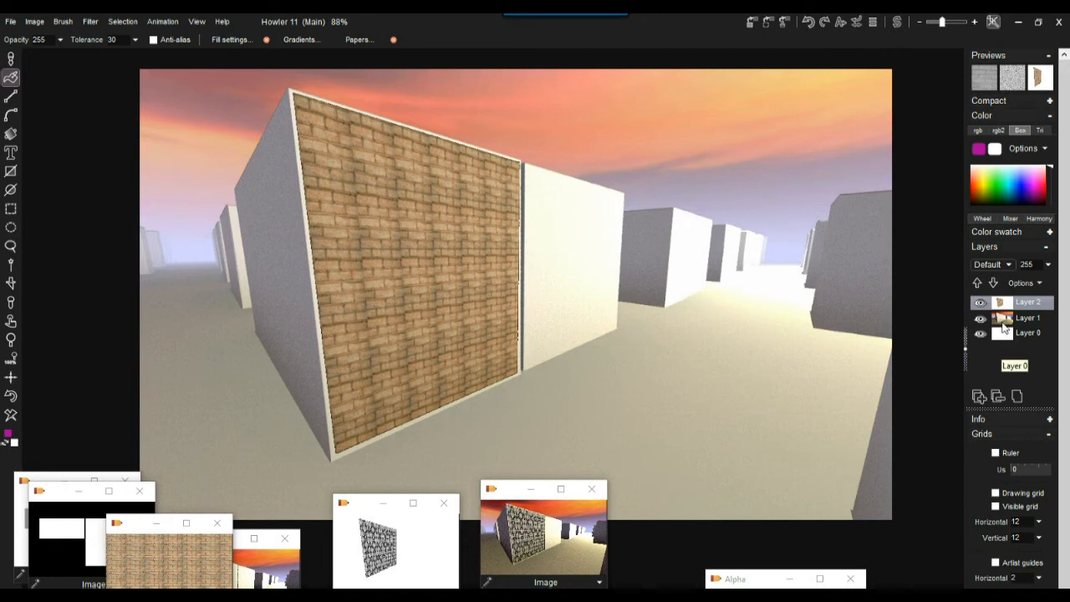
pyautogui.click(1026, 319)
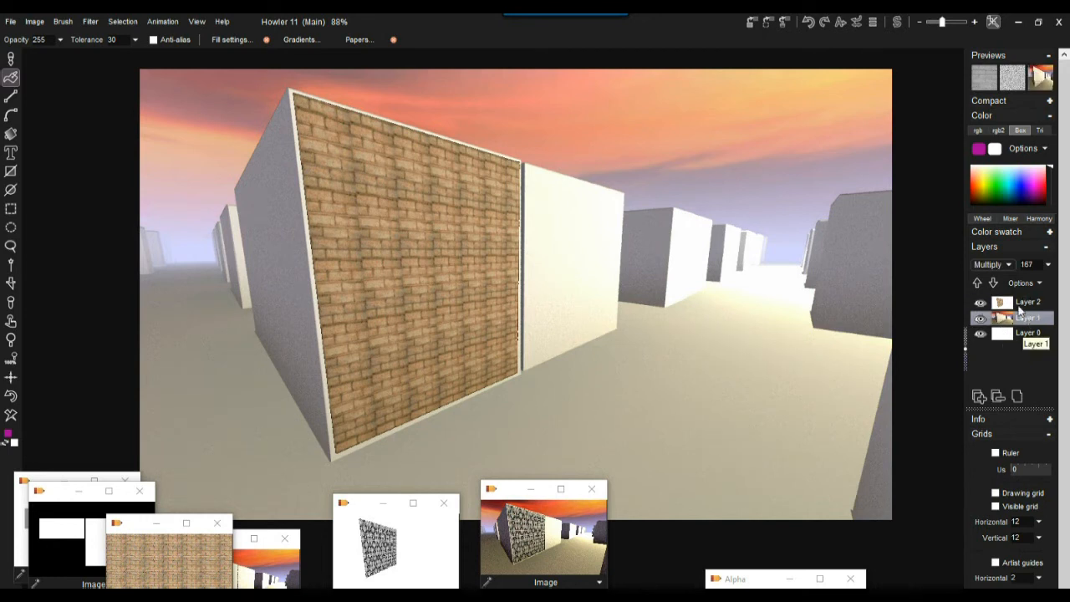
# Step: Permanently merge all layers and store a copy of the merged image as a floating thumbnail
pyautogui.click(1016, 395)
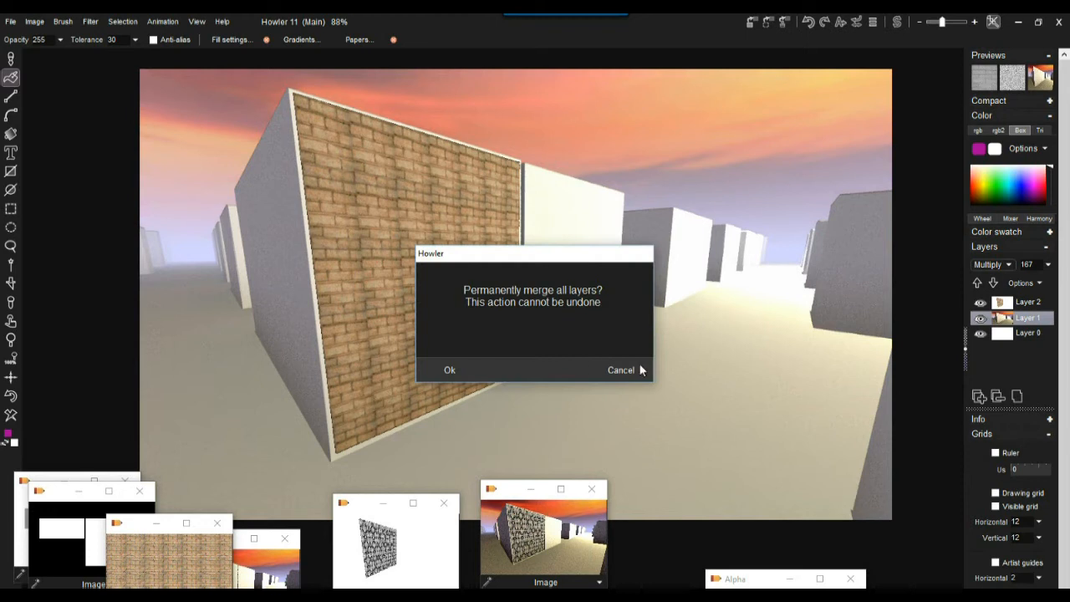
pyautogui.click(446, 369)
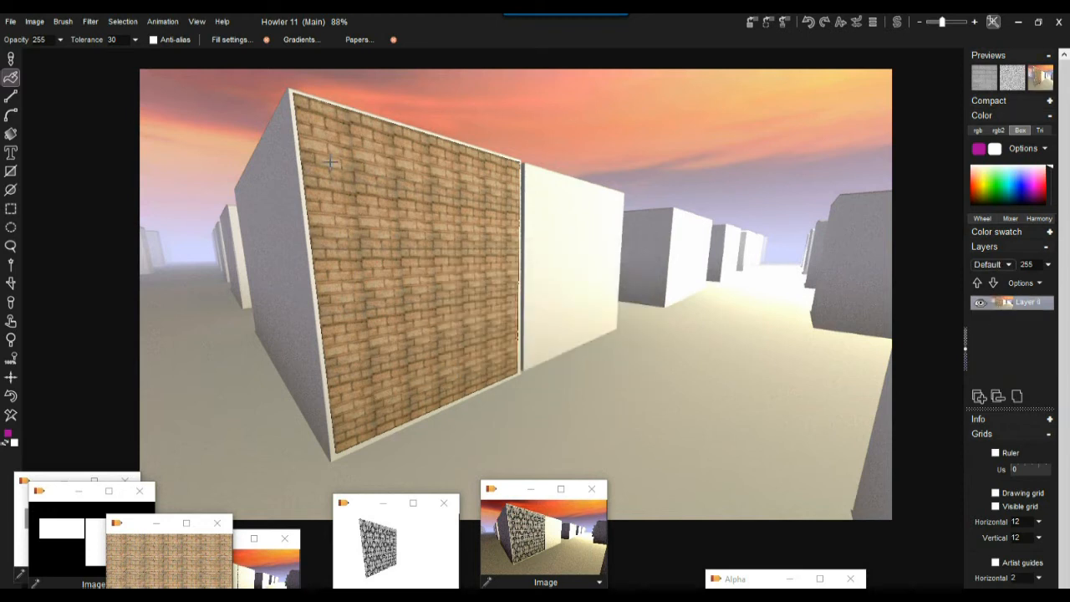
pyautogui.click(752, 22)
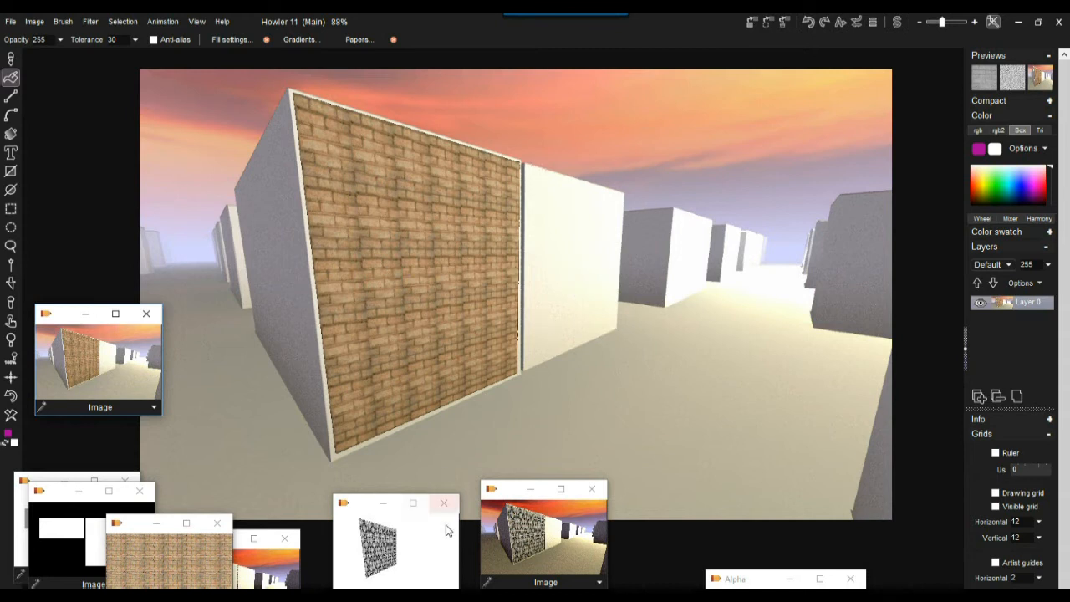
# Step: Review the stored images with the black-and-white patterned wall, and recall the merged brick wall scene
pyautogui.click(519, 547)
pyautogui.click(432, 552)
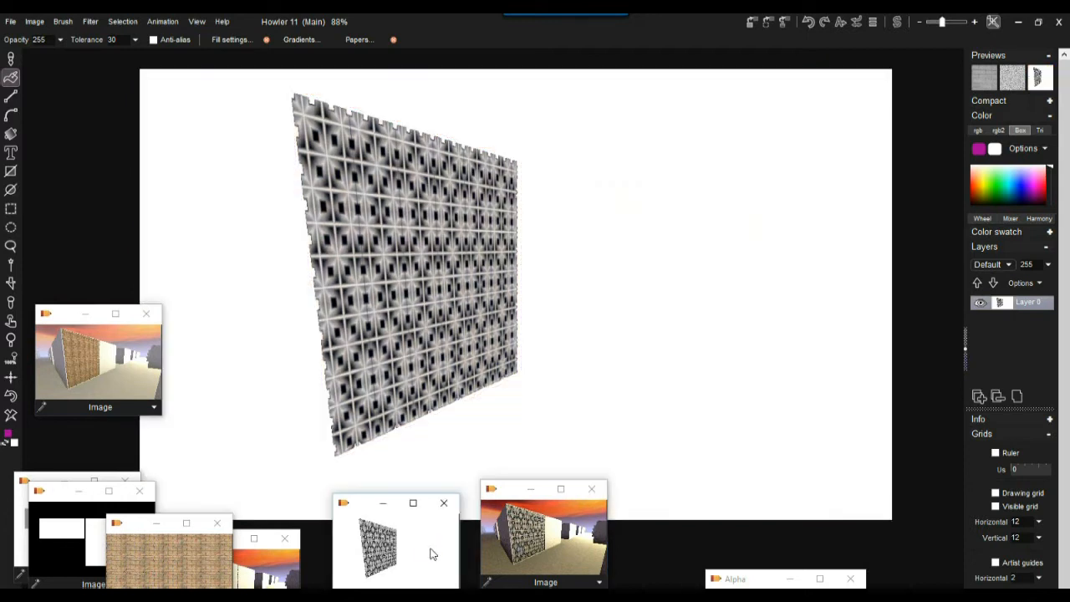
pyautogui.click(82, 364)
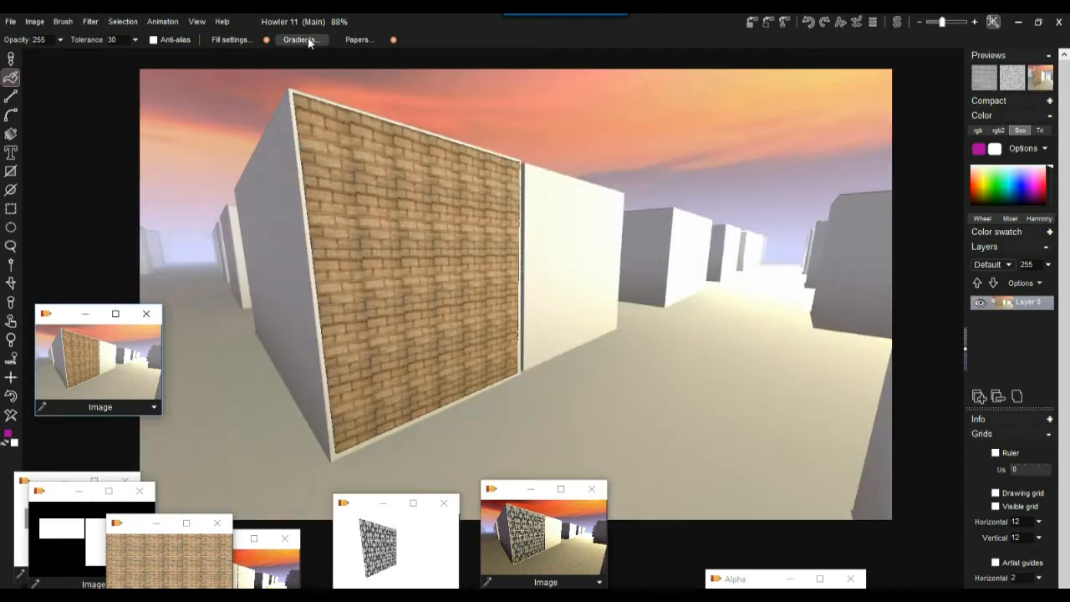
# Step: Choose pat_Leaves.bmp from the pattern library as the current fill pattern
pyautogui.click(239, 40)
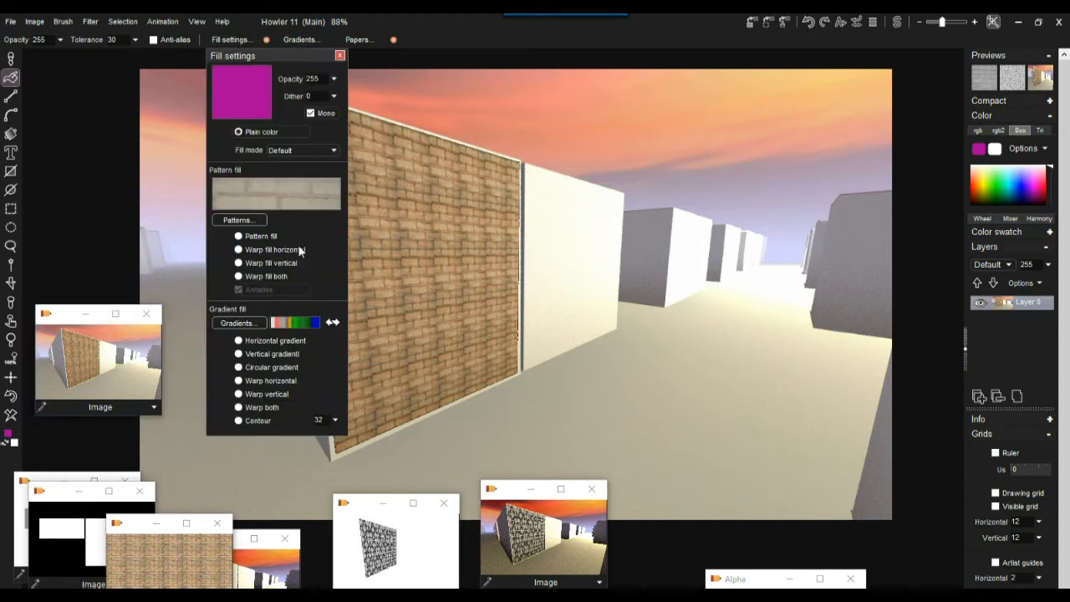
pyautogui.click(238, 220)
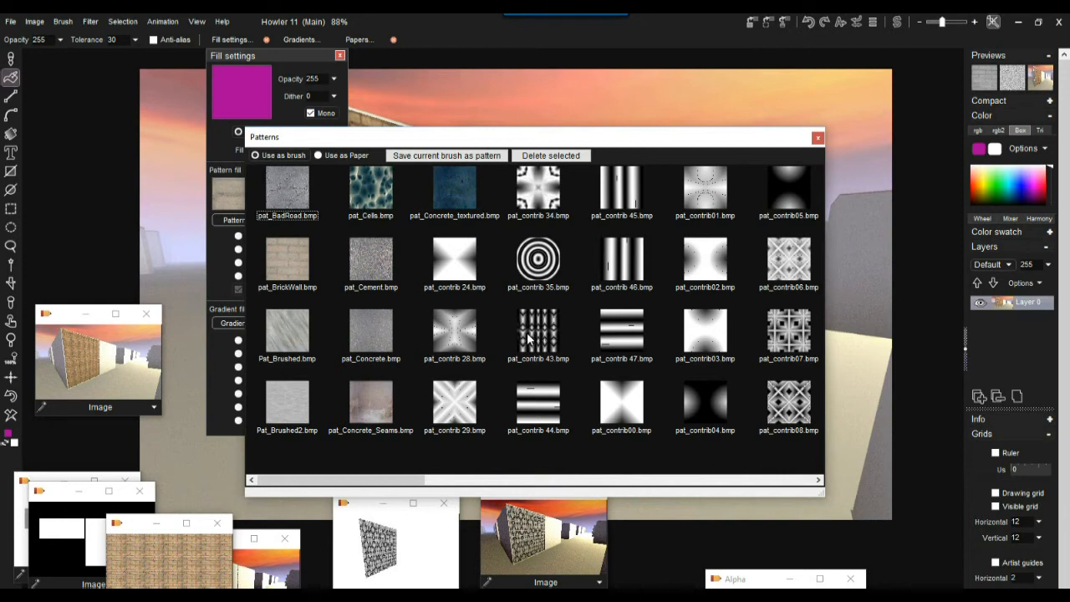
pyautogui.moveTo(535, 487); pyautogui.dragTo(740, 469)
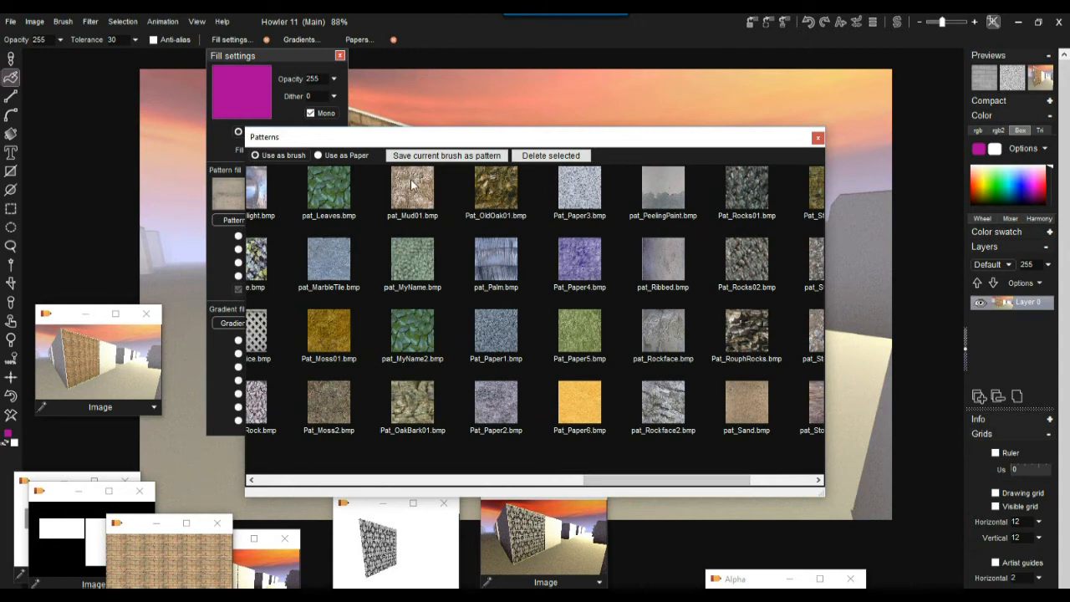
pyautogui.click(413, 331)
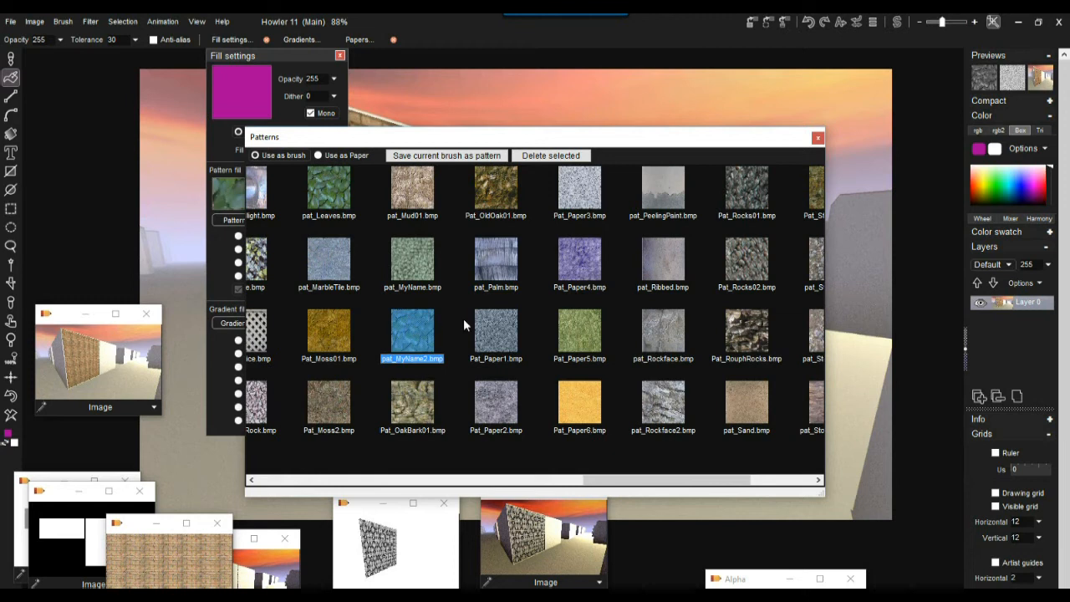
pyautogui.click(328, 185)
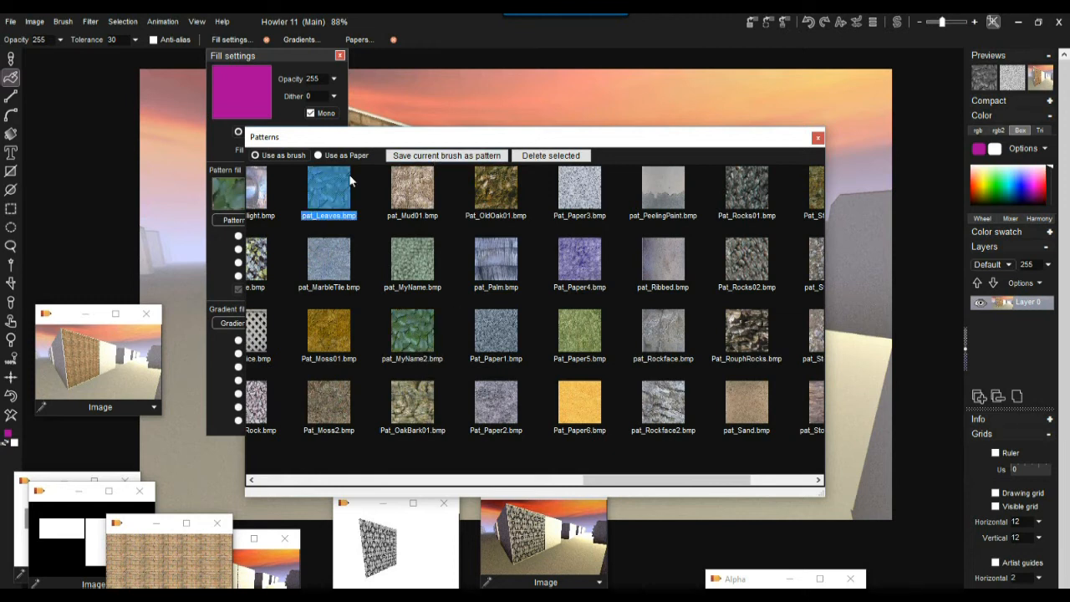
pyautogui.click(817, 137)
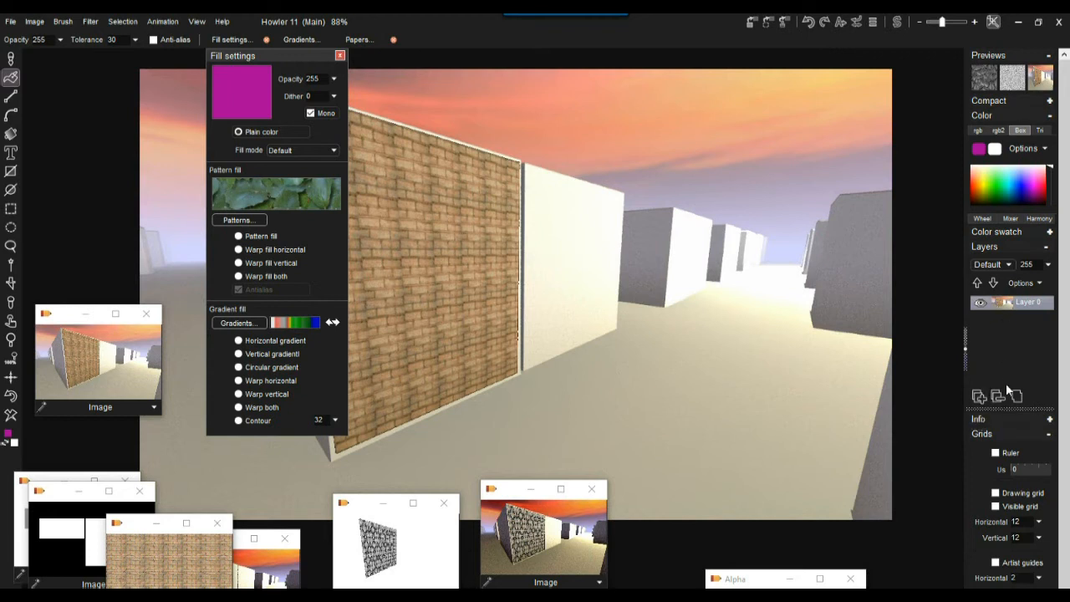
# Step: Shorten the area reserved for the layer list
pyautogui.moveTo(1009, 406); pyautogui.dragTo(1008, 371)
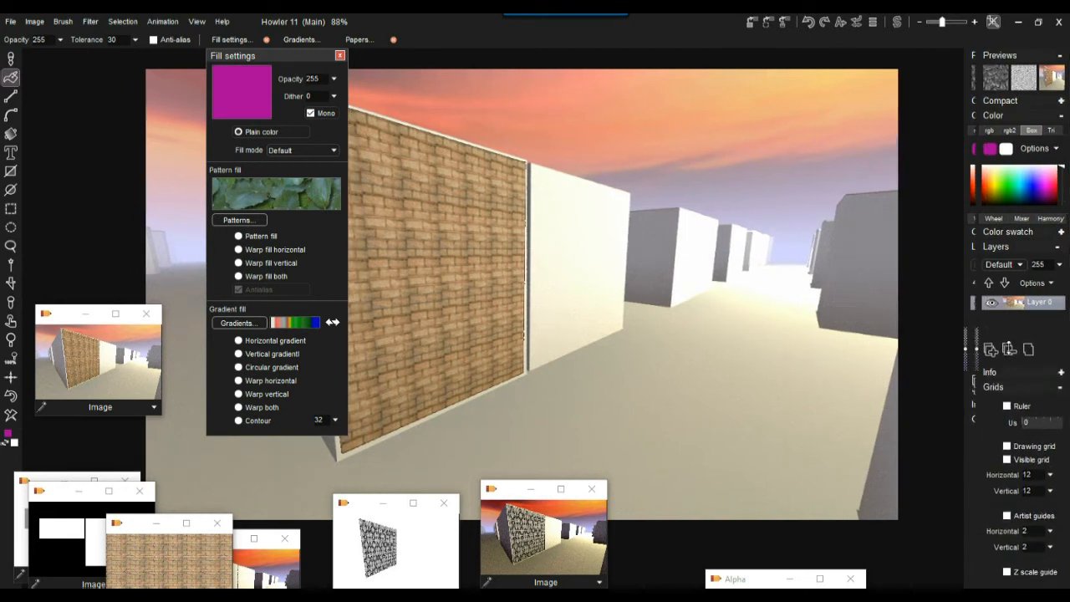
pyautogui.moveTo(1008, 334); pyautogui.dragTo(999, 389)
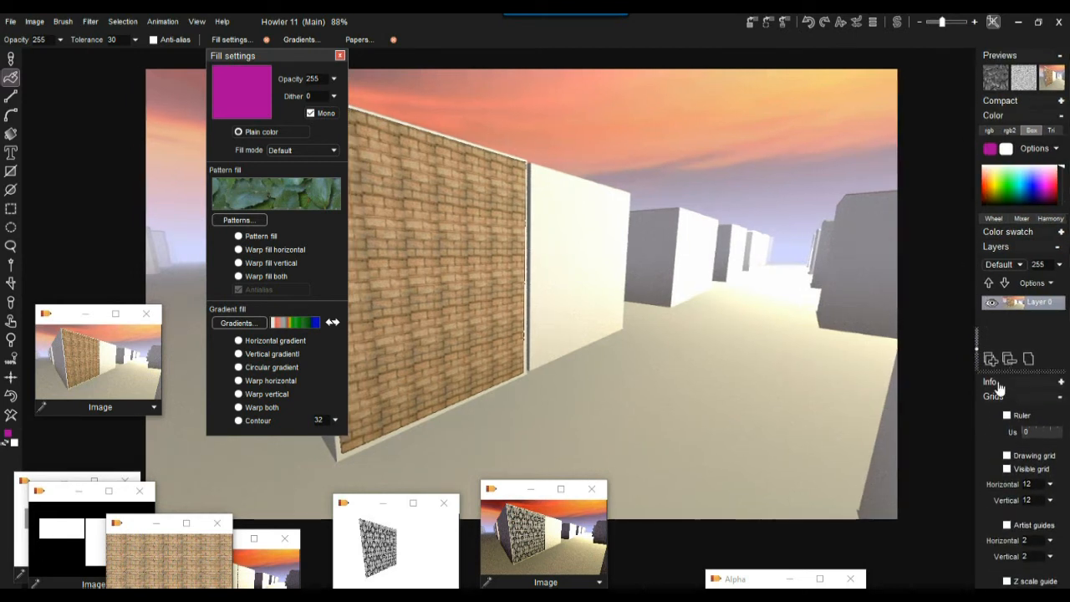
# Step: Add a new layer above the brick wall scene and fill it with the leaves pattern
pyautogui.click(991, 360)
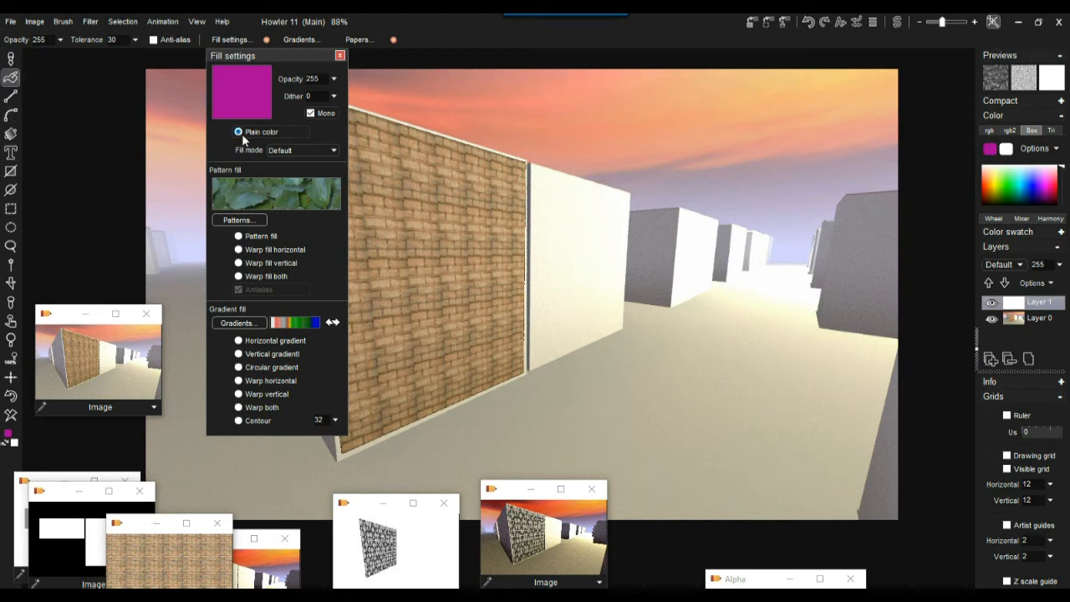
pyautogui.click(248, 237)
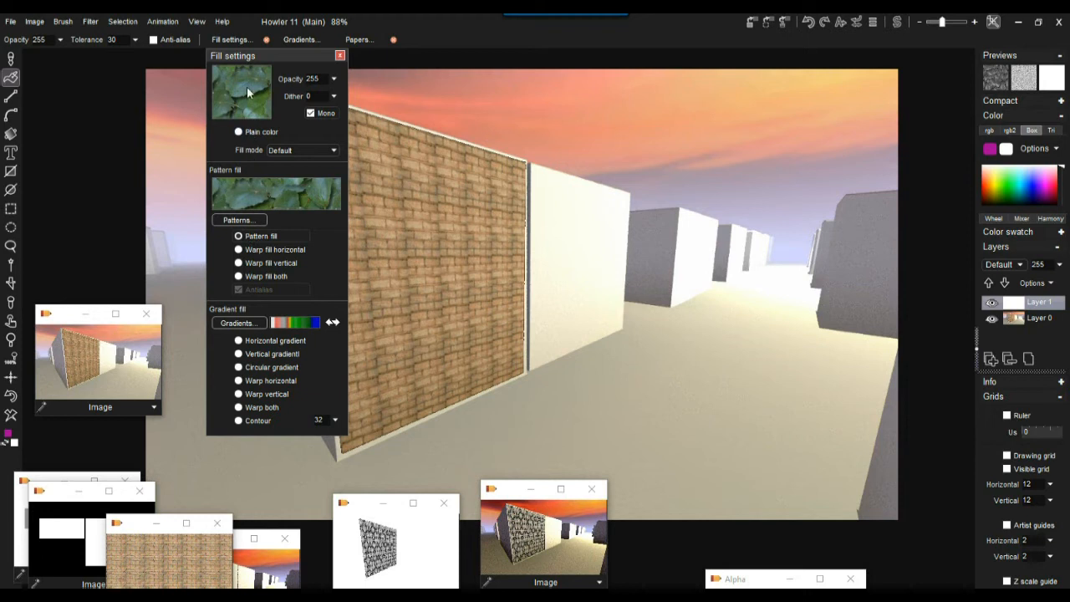
pyautogui.click(239, 132)
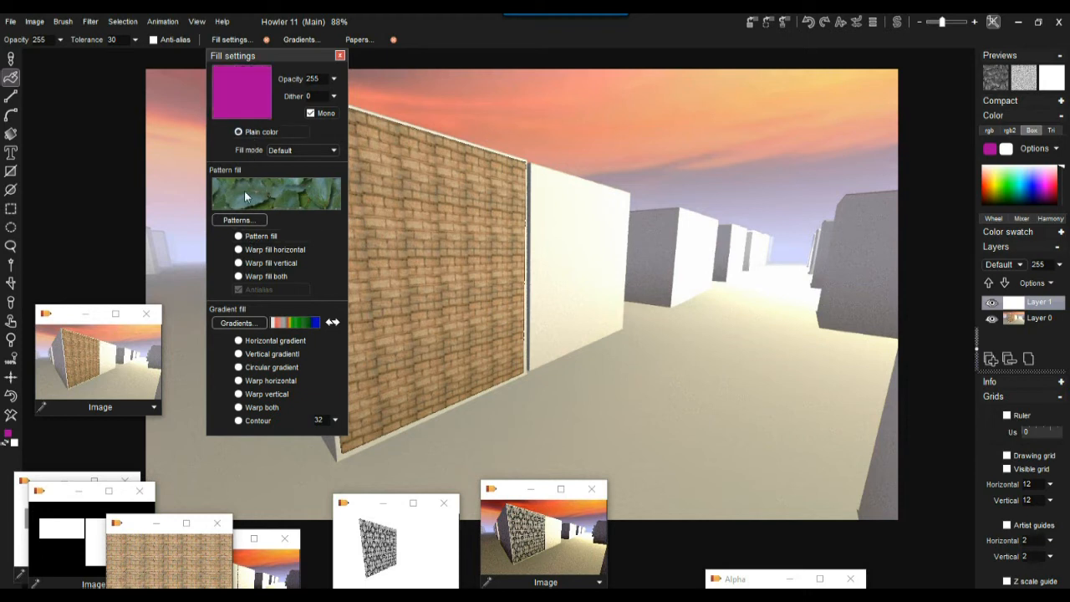
pyautogui.click(257, 238)
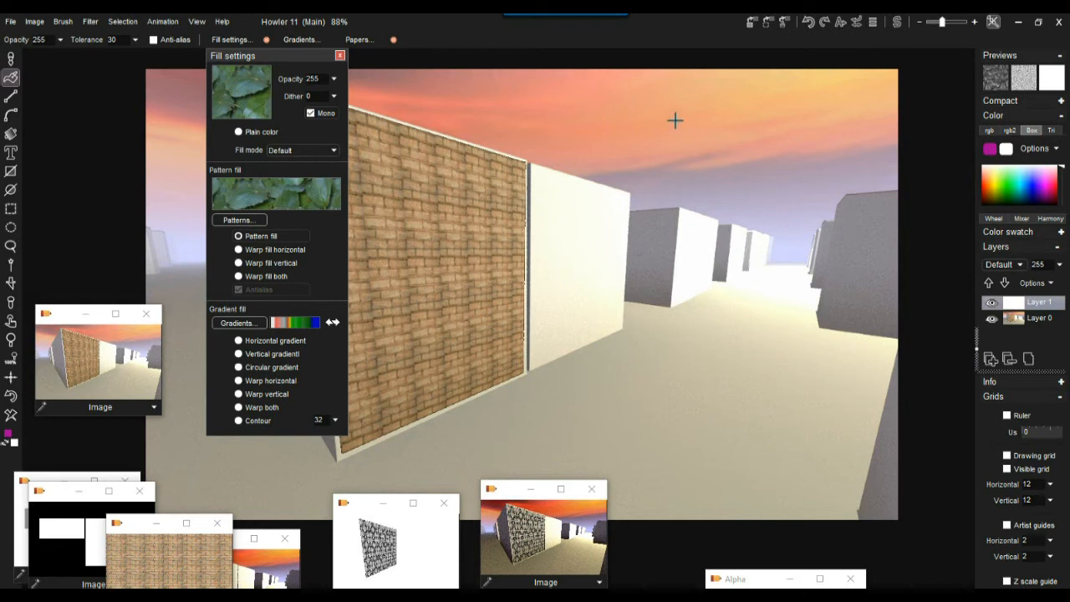
pyautogui.click(698, 258)
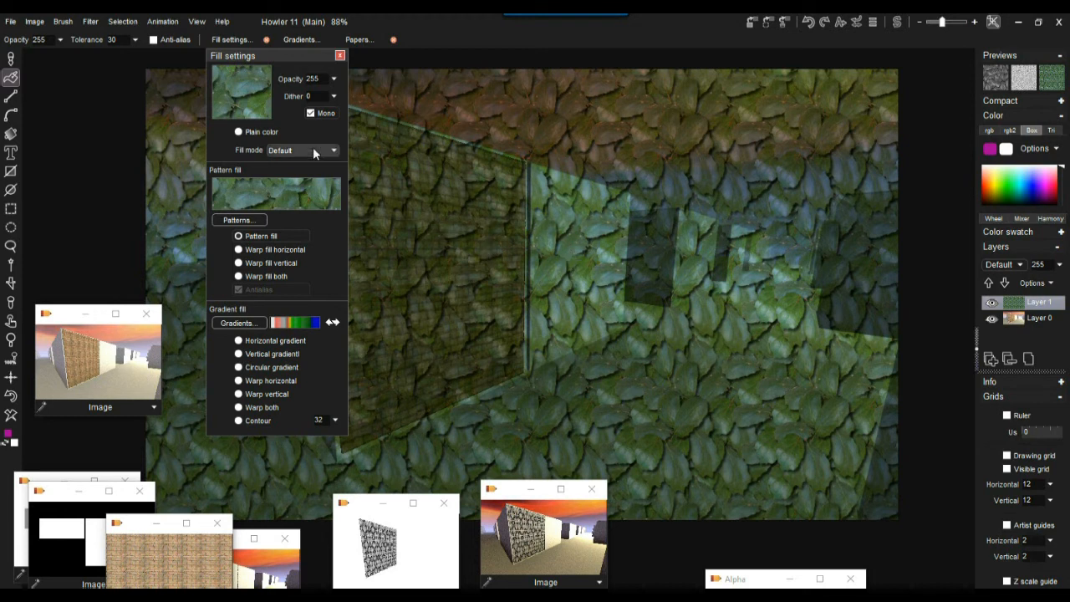
# Step: Resample the leaves brush to 45% (108 by 108) and use the smaller version as the fill pattern
pyautogui.click(60, 22)
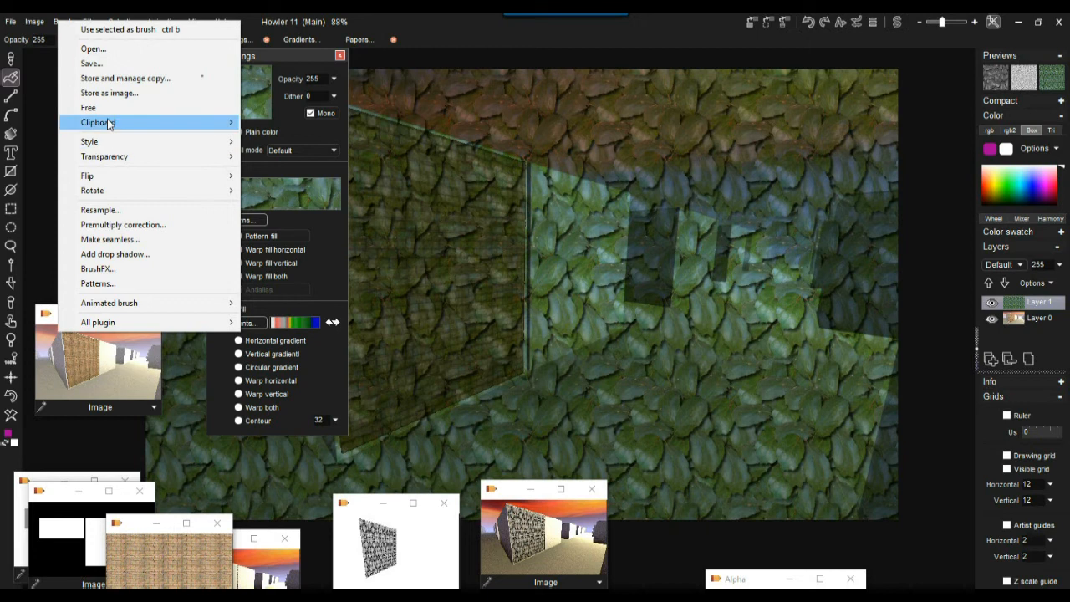
pyautogui.moveTo(107, 124)
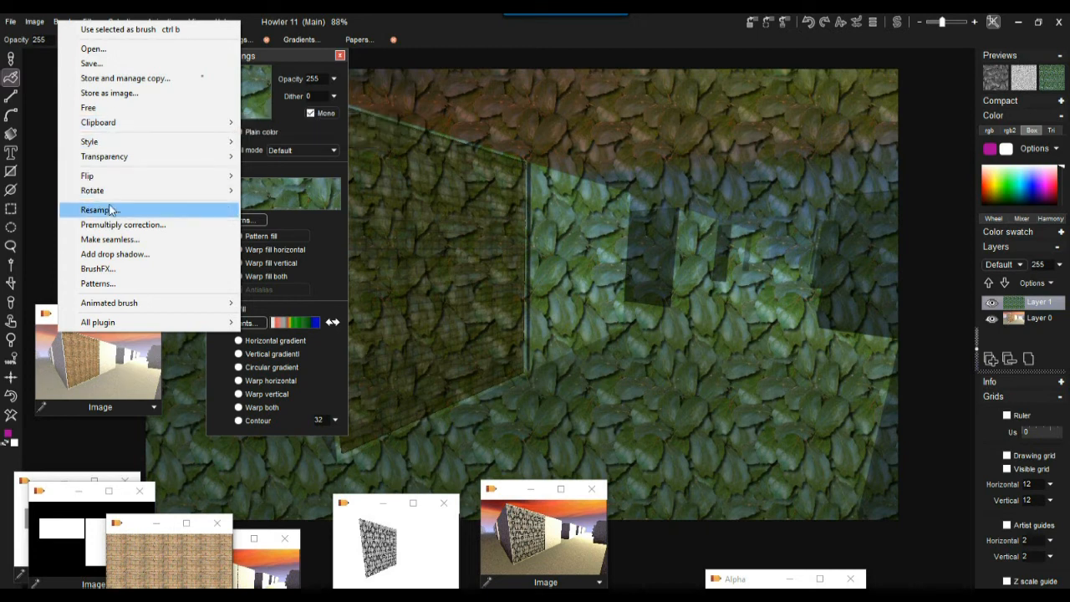
pyautogui.click(101, 210)
pyautogui.moveTo(588, 308); pyautogui.dragTo(574, 308)
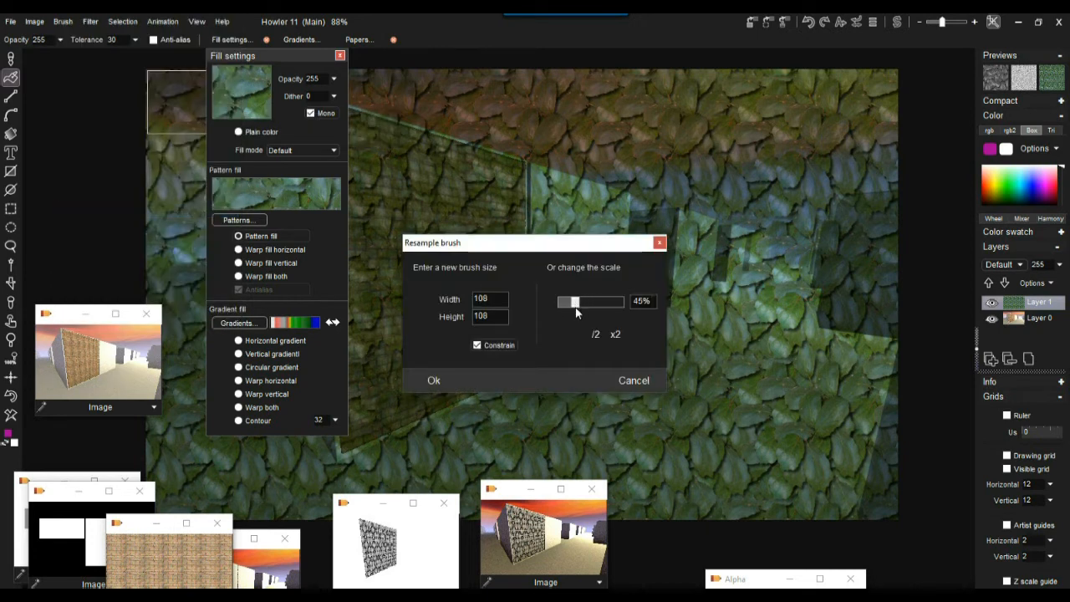
pyautogui.click(433, 380)
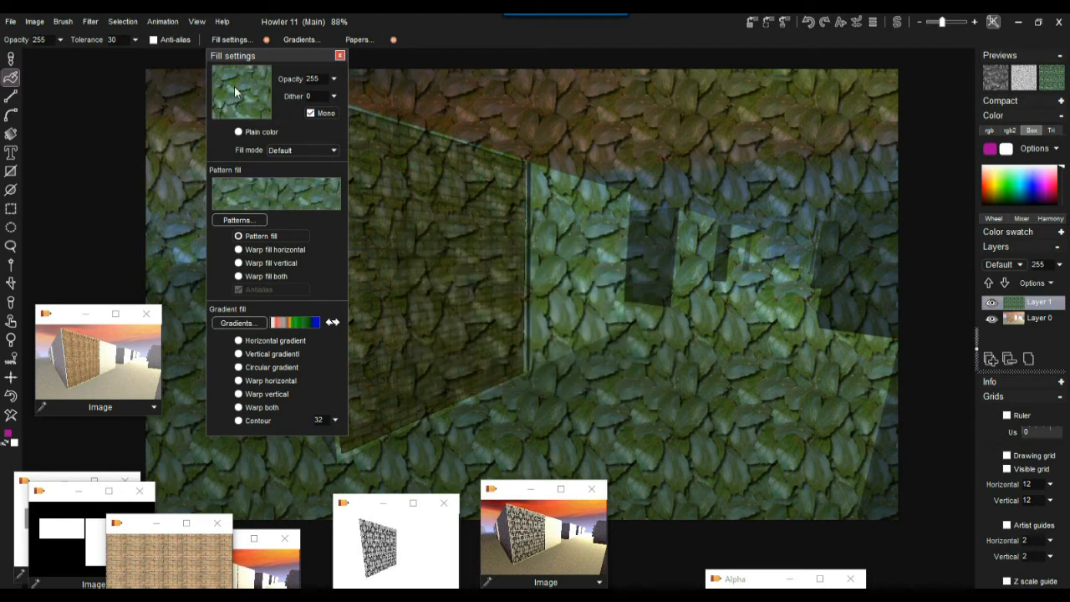
pyautogui.click(253, 192)
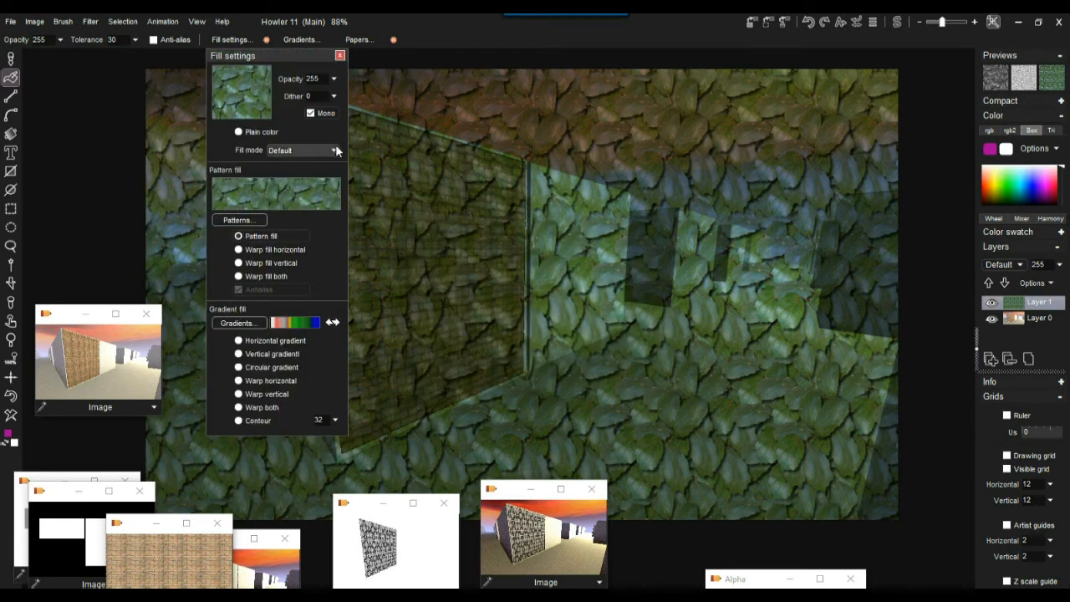
# Step: Undo the large leaves fill and refill the new layer with the smaller leaves pattern, closing the fill settings
pyautogui.click(12, 398)
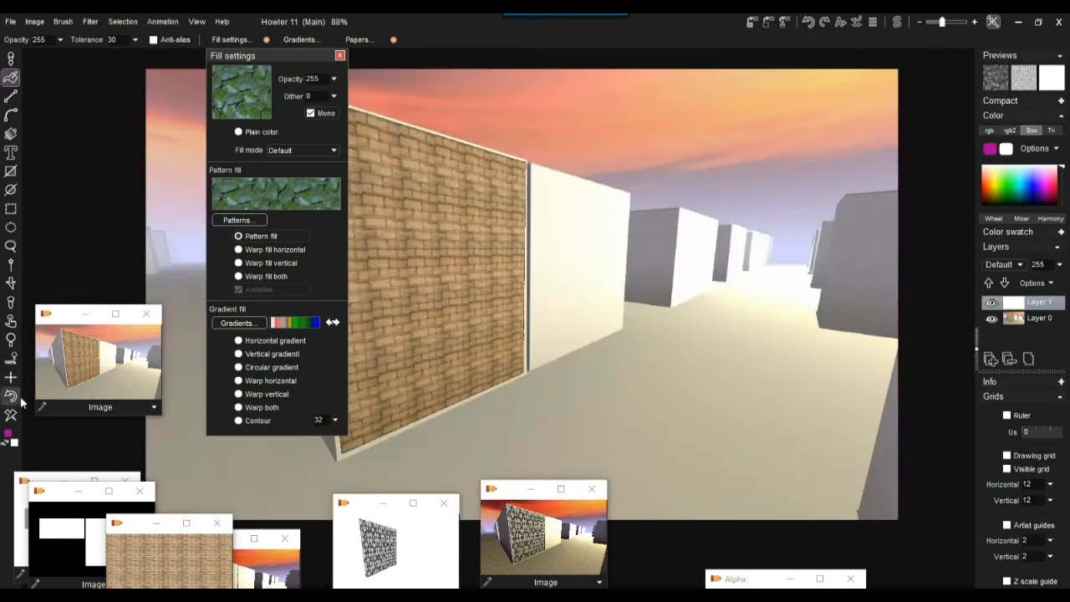
pyautogui.click(671, 96)
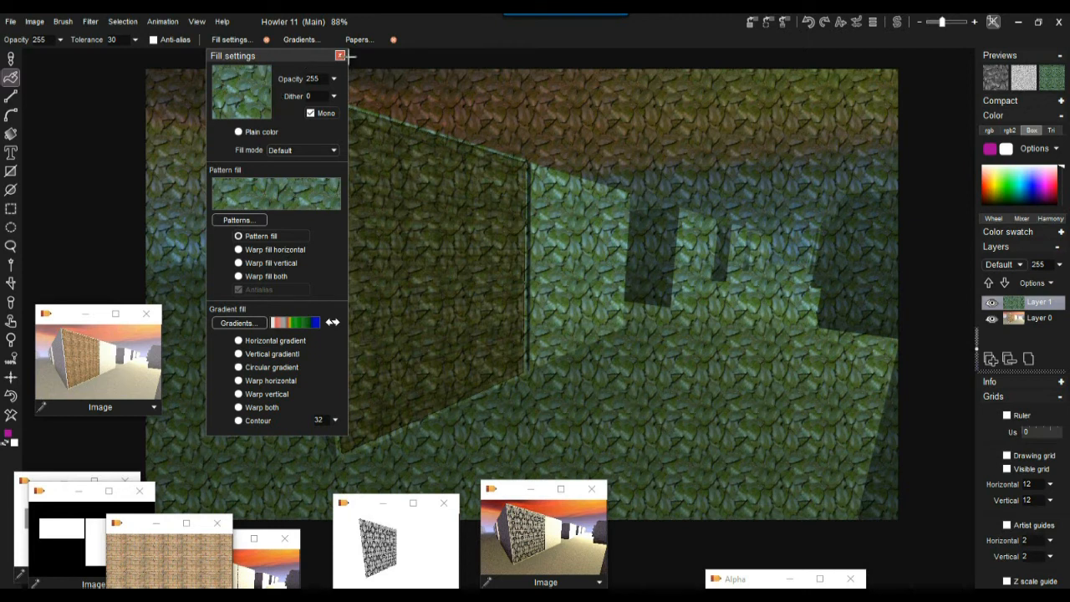
pyautogui.click(339, 56)
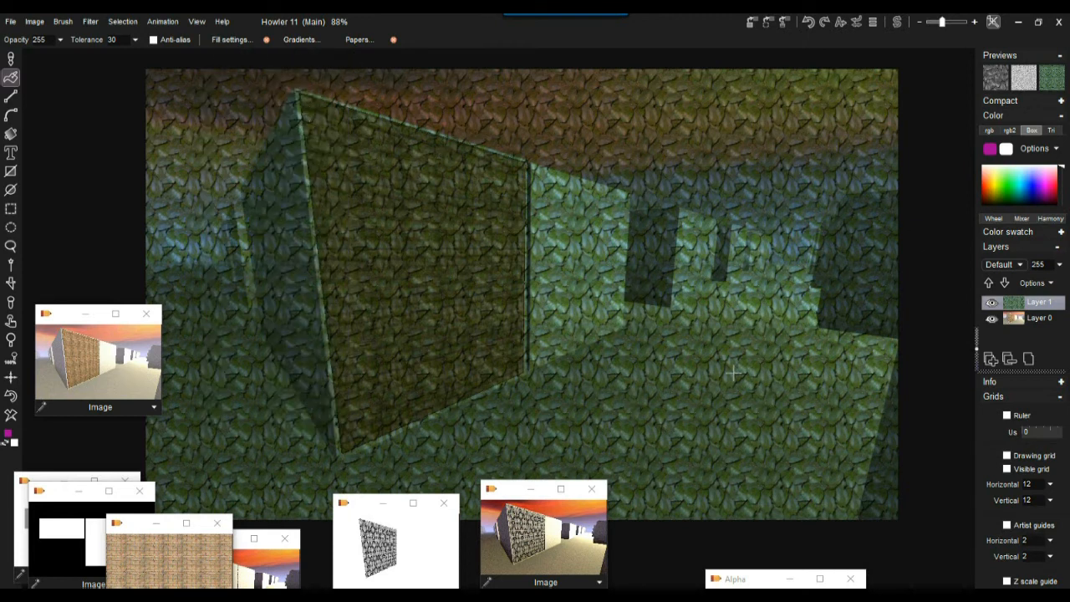
# Step: Inspect the leaves layer on its own by temporarily hiding the brick wall scene layer
pyautogui.click(991, 319)
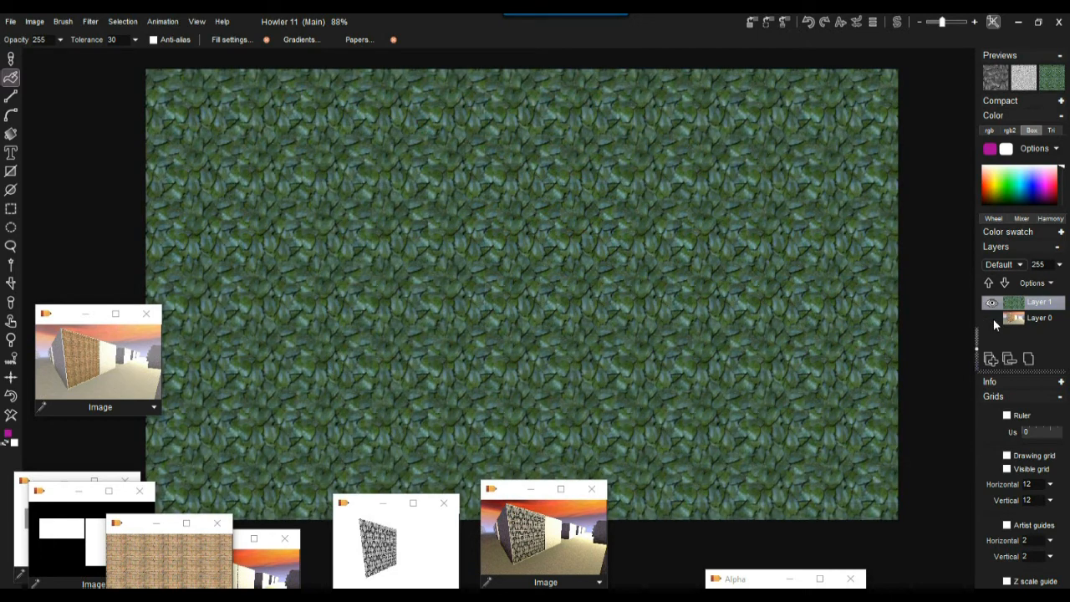
pyautogui.click(992, 318)
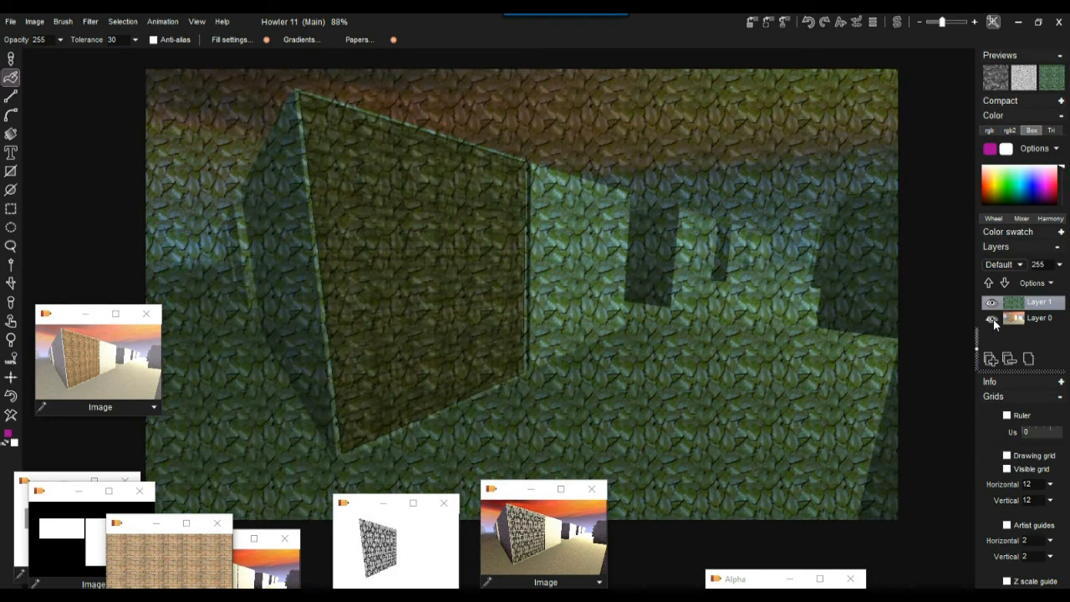
pyautogui.click(1061, 265)
pyautogui.moveTo(1046, 283)
pyautogui.mouseDown()
pyautogui.moveTo(1003, 284)
pyautogui.moveTo(1045, 284)
pyautogui.mouseUp()
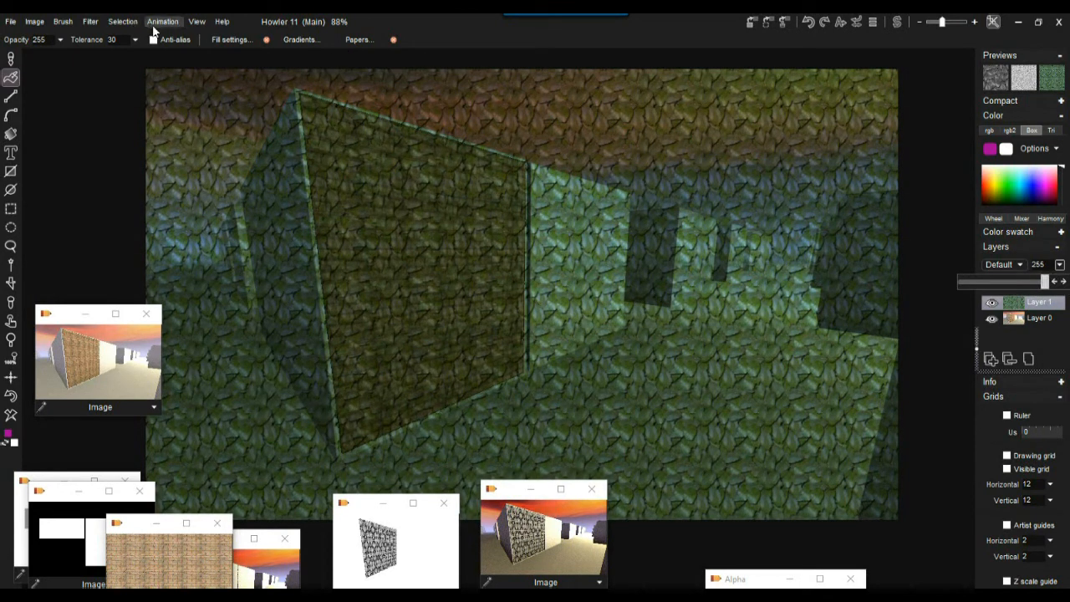
pyautogui.click(90, 22)
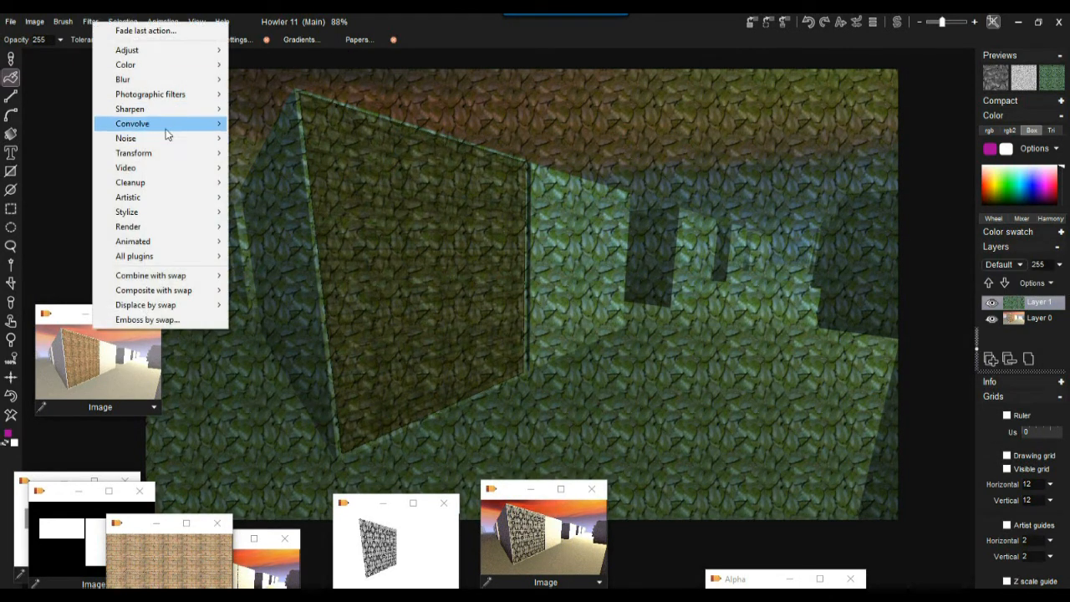
pyautogui.moveTo(154, 156)
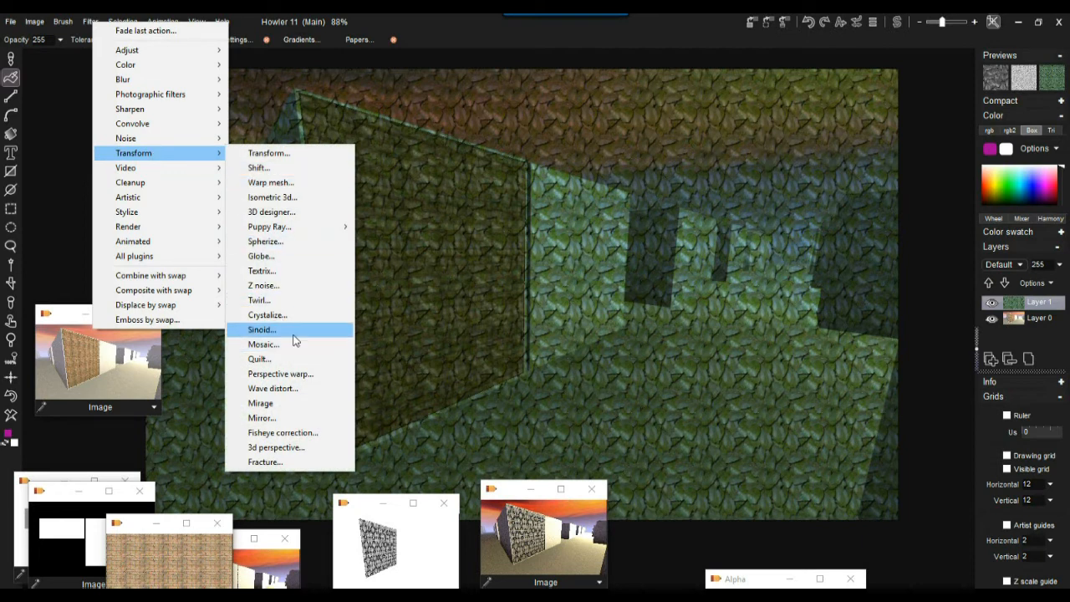
pyautogui.click(280, 373)
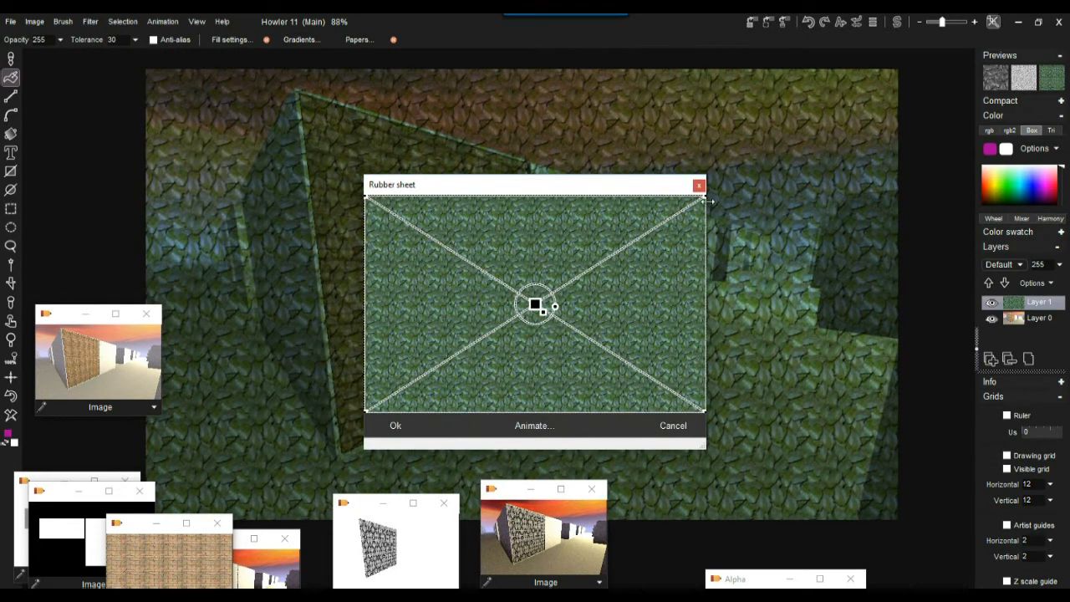
pyautogui.moveTo(696, 197); pyautogui.dragTo(632, 234)
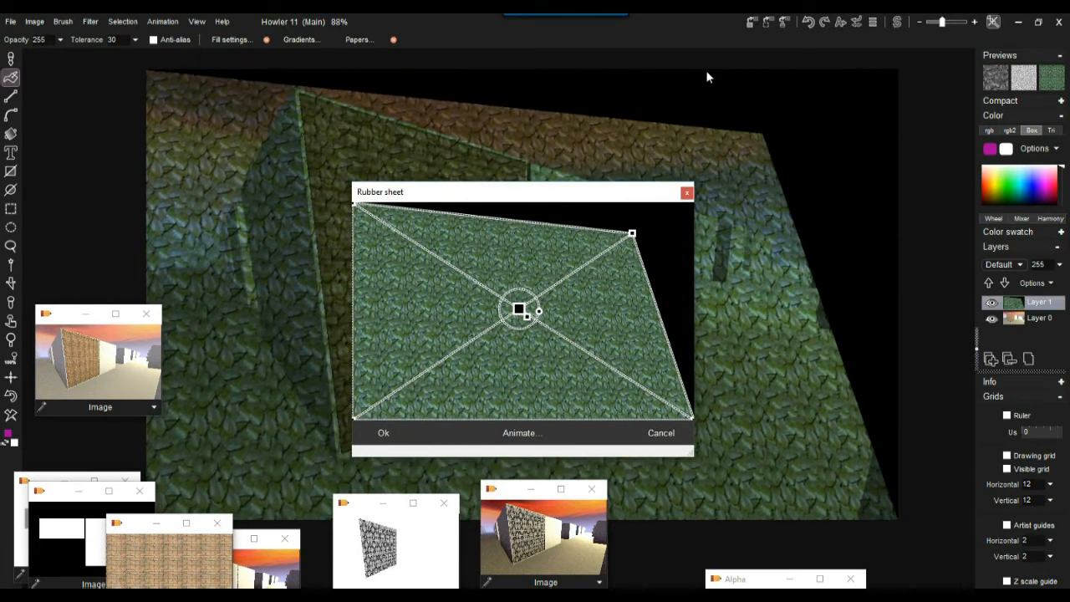
pyautogui.moveTo(633, 235); pyautogui.dragTo(596, 272)
pyautogui.moveTo(563, 198); pyautogui.dragTo(610, 227)
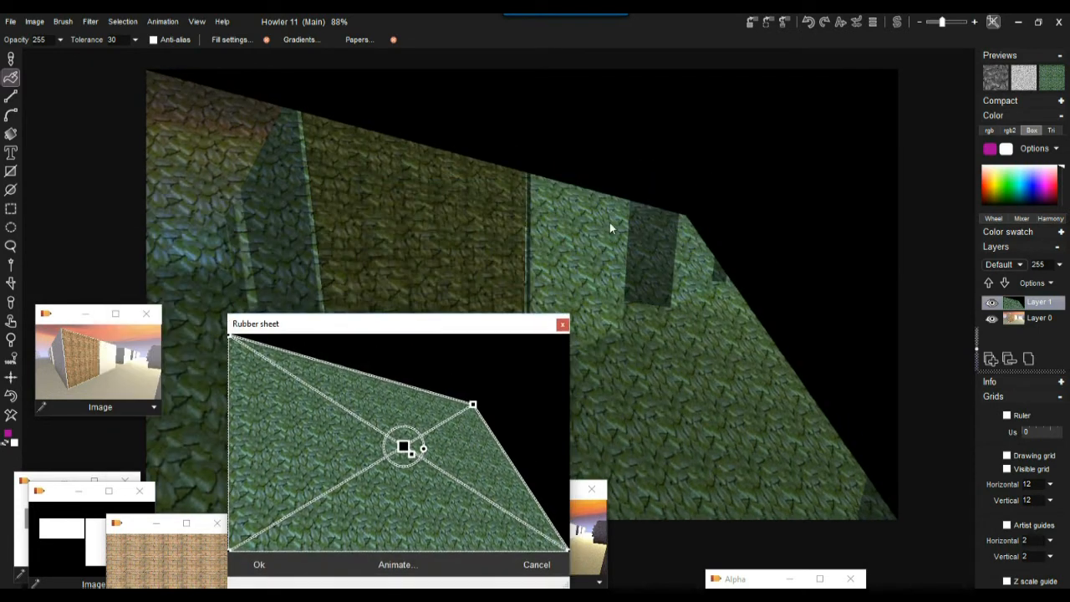
pyautogui.moveTo(473, 407); pyautogui.dragTo(447, 398)
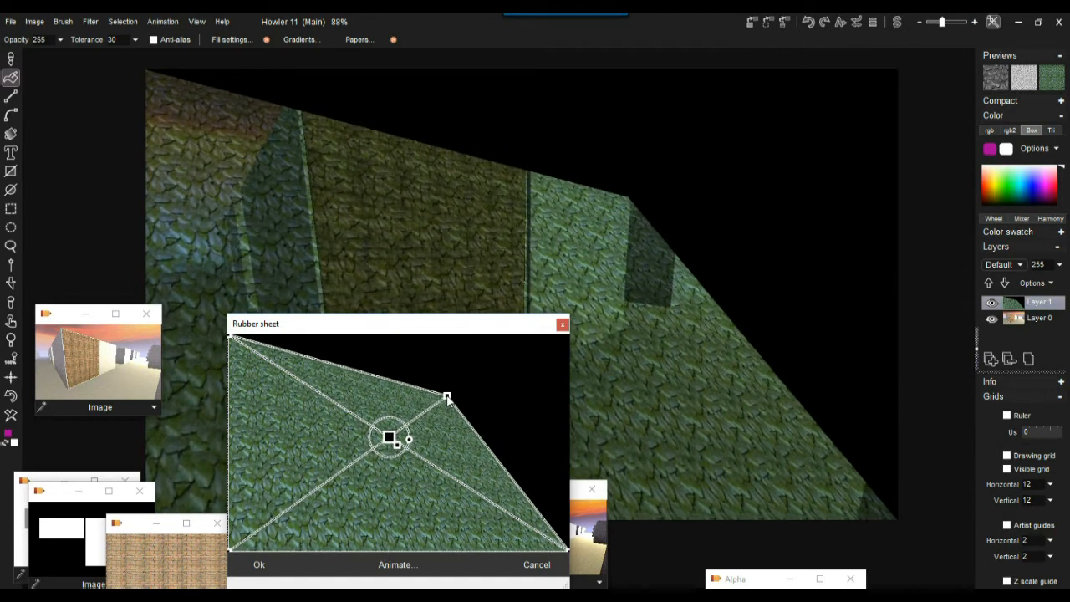
pyautogui.click(538, 567)
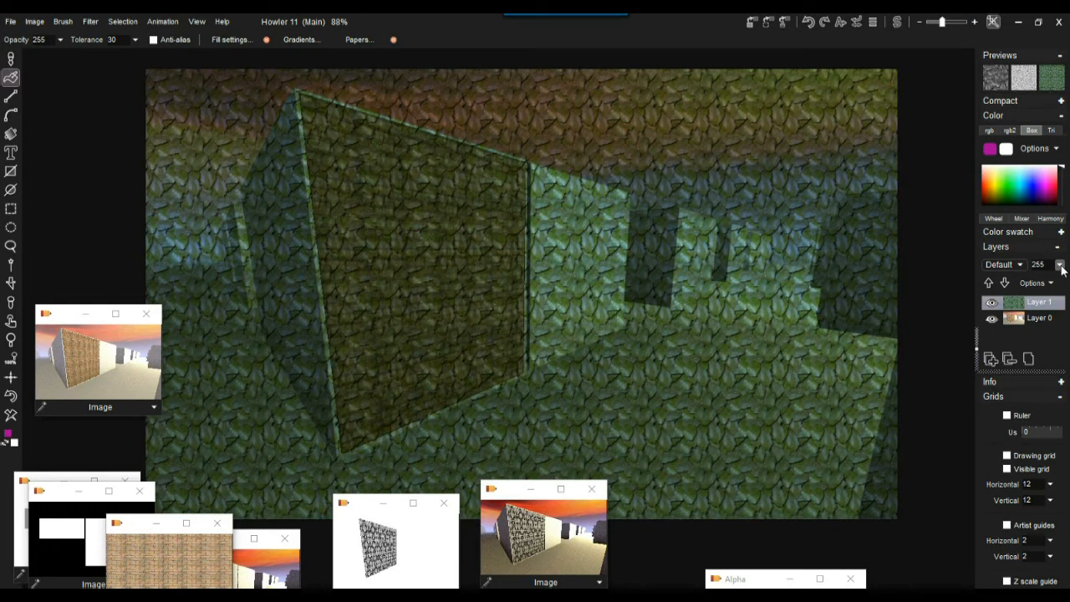
# Step: Lower the leaves layer's opacity to 175 so the scene's walls show through it
pyautogui.click(1059, 265)
pyautogui.moveTo(1045, 282); pyautogui.dragTo(1015, 286)
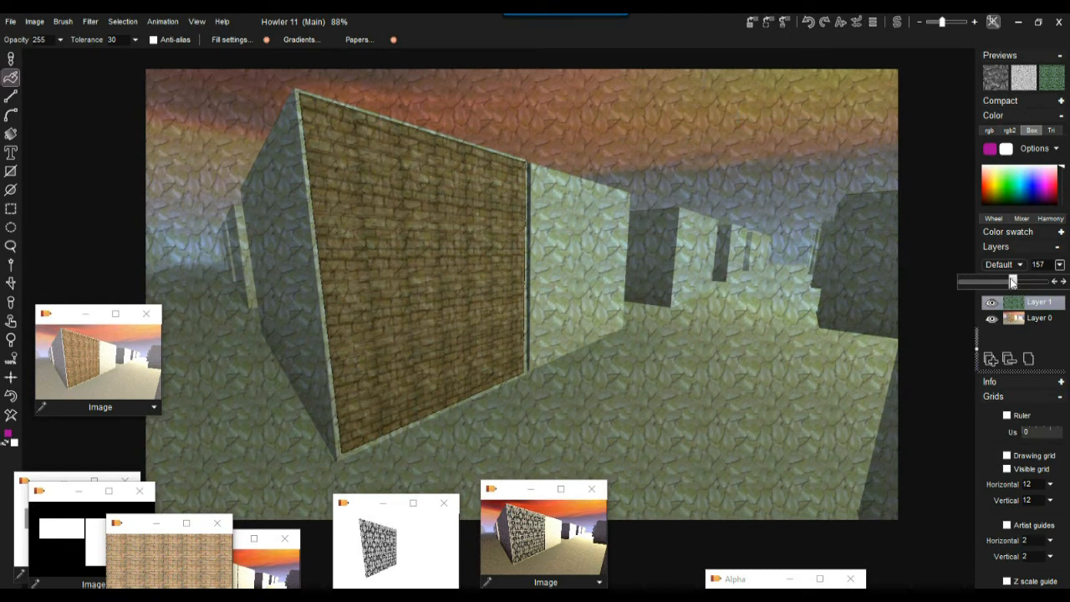
pyautogui.click(1063, 283)
pyautogui.moveTo(1044, 283); pyautogui.dragTo(1020, 289)
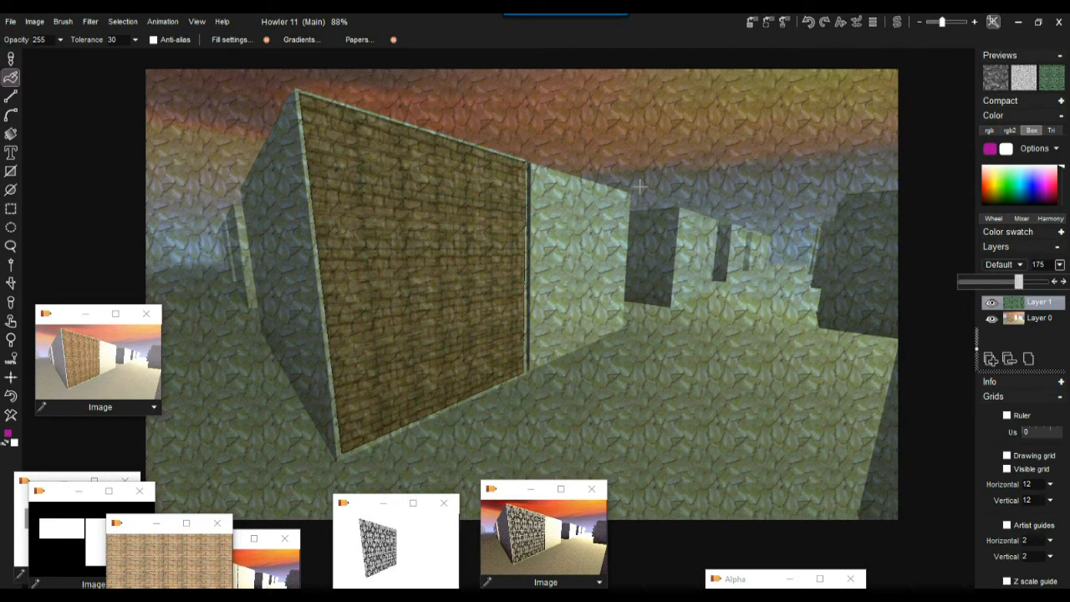
# Step: Perspective-warp the leaves layer so its four corners fit the corners of the white wall beside the brick wall
pyautogui.scroll(4, 660, 188)
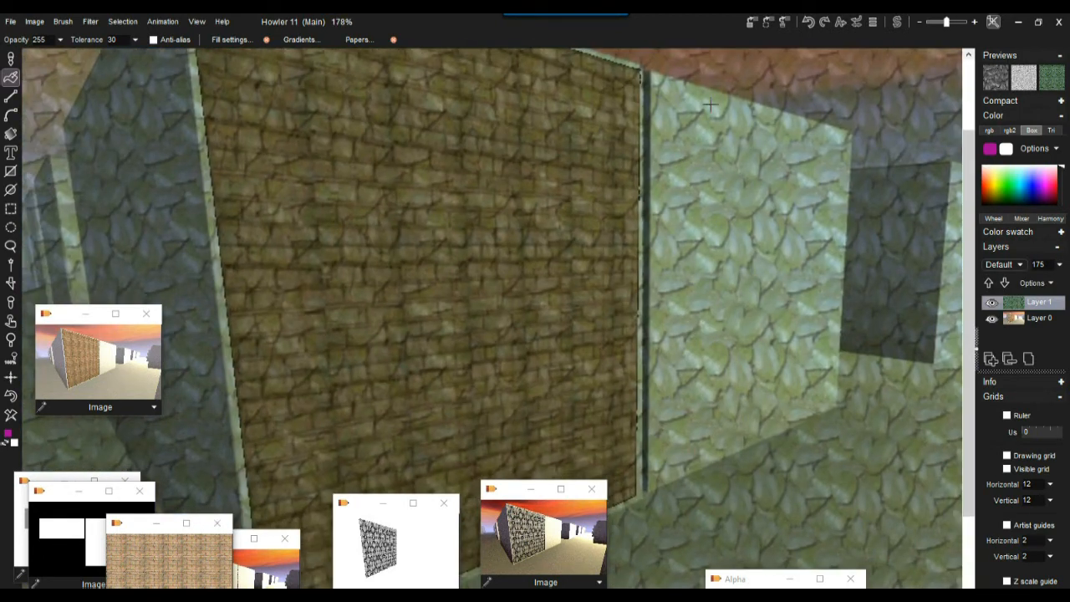
pyautogui.click(90, 22)
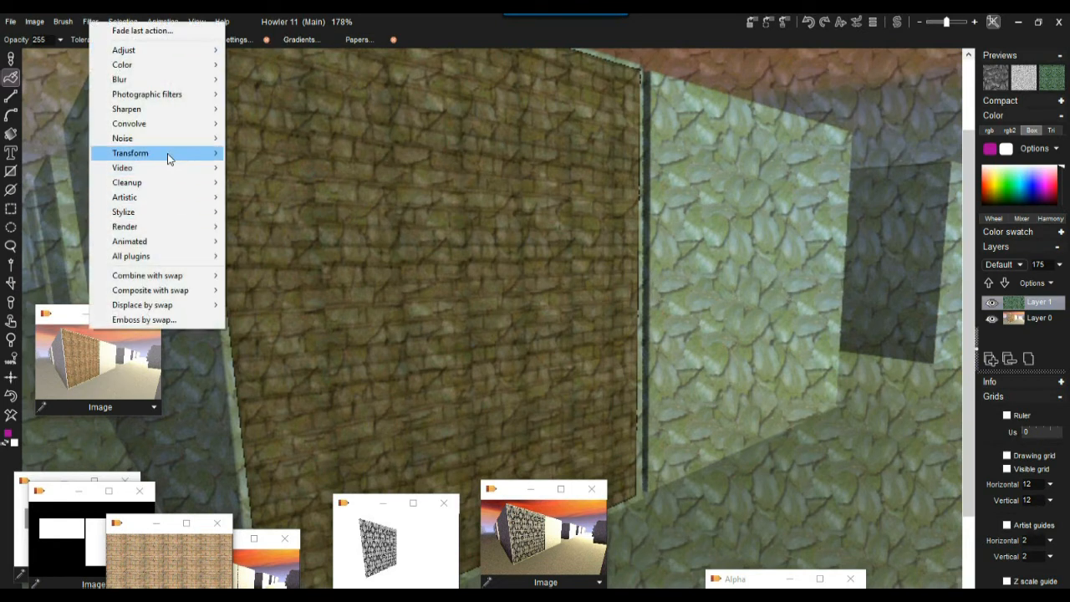
pyautogui.moveTo(192, 153)
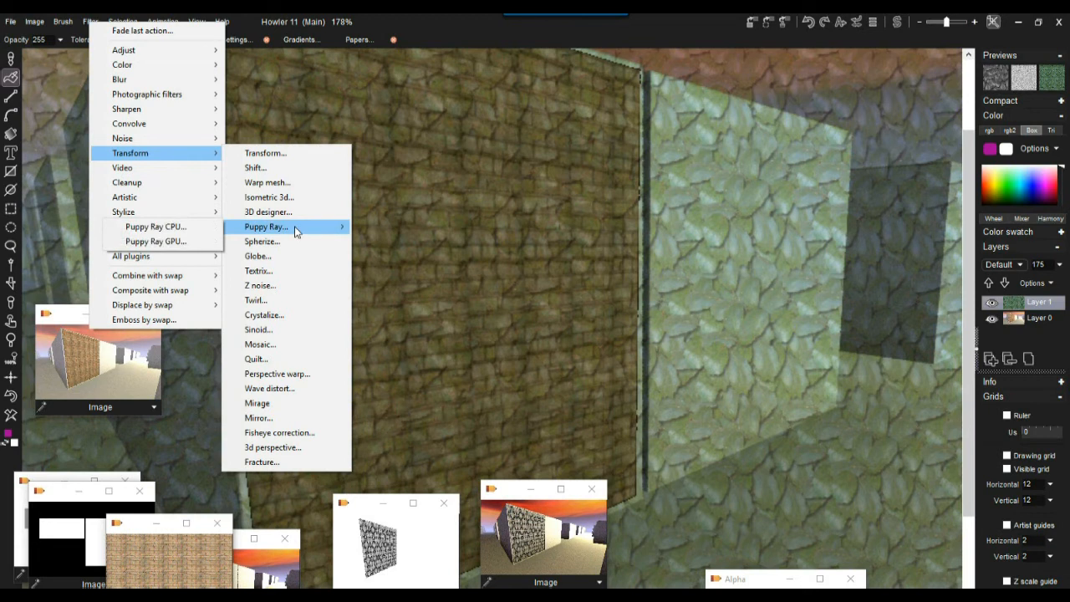
pyautogui.click(280, 375)
pyautogui.moveTo(582, 184); pyautogui.dragTo(360, 93)
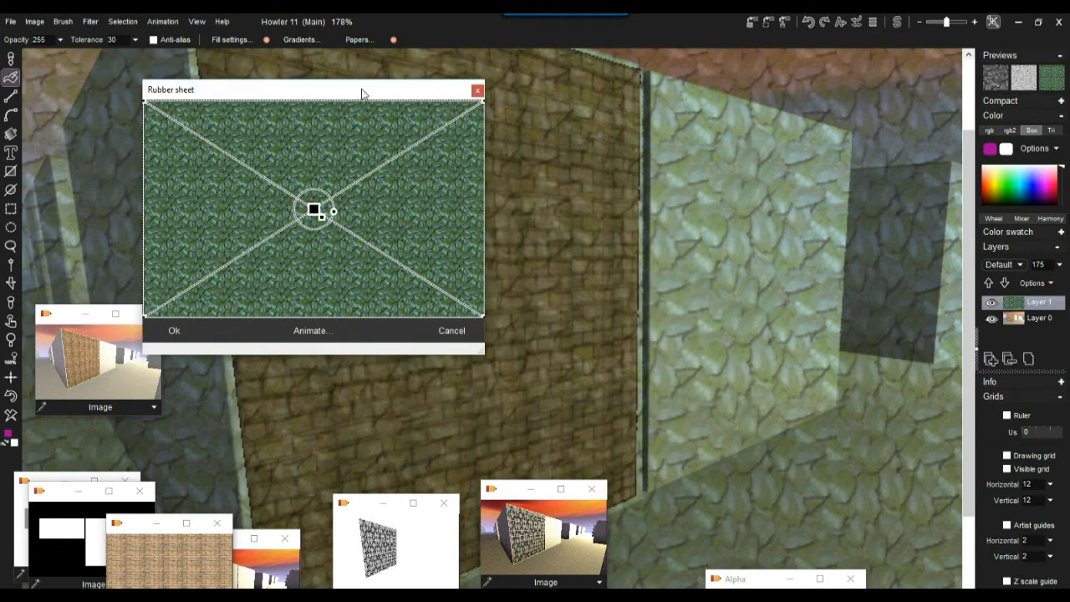
pyautogui.moveTo(479, 105); pyautogui.dragTo(359, 162)
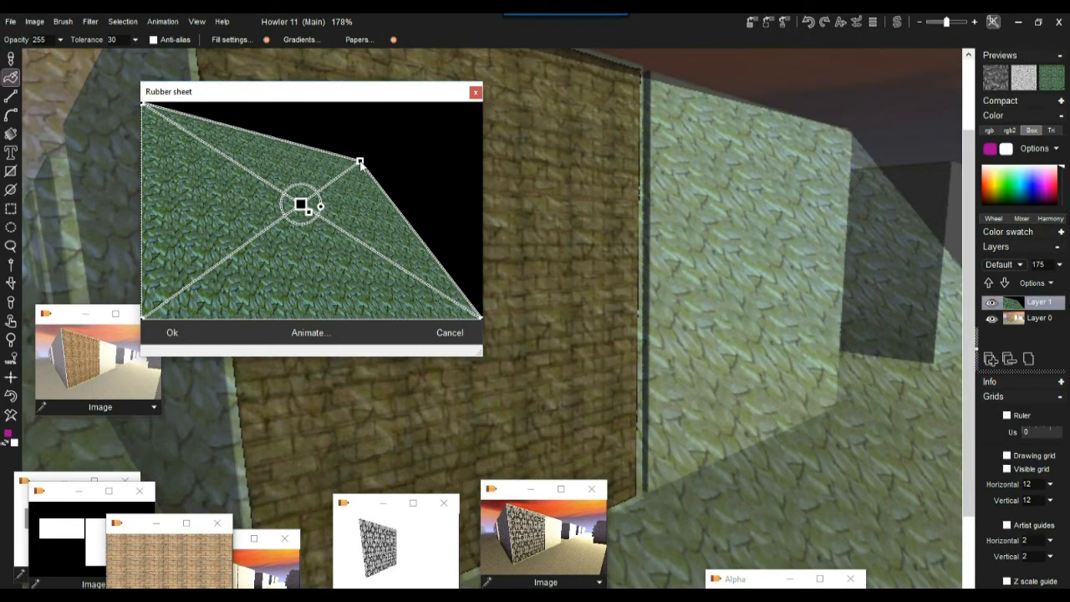
pyautogui.moveTo(361, 161); pyautogui.dragTo(362, 163)
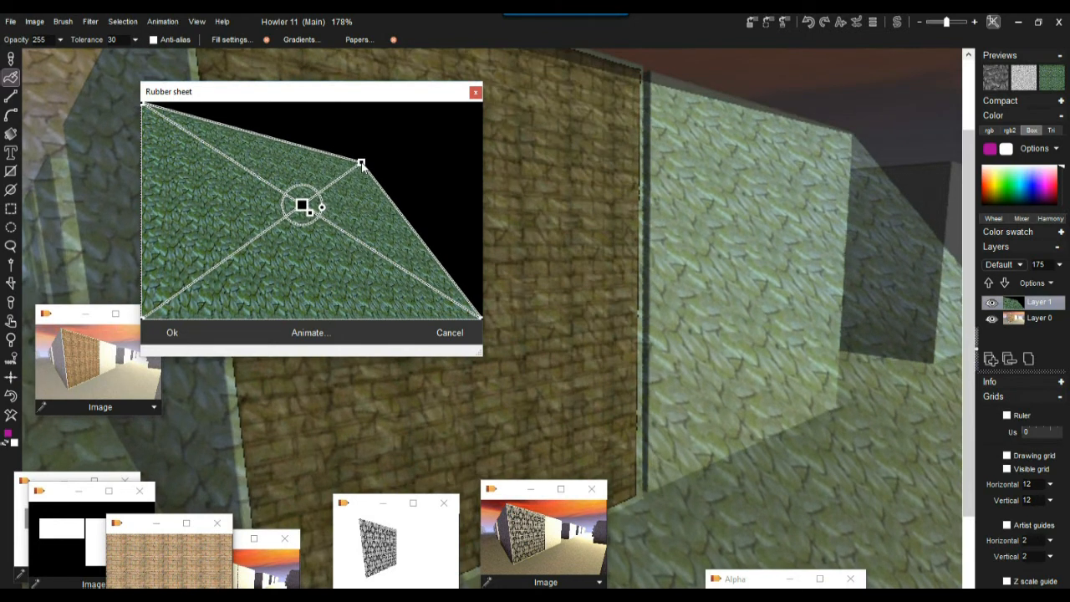
pyautogui.moveTo(362, 163); pyautogui.dragTo(361, 161)
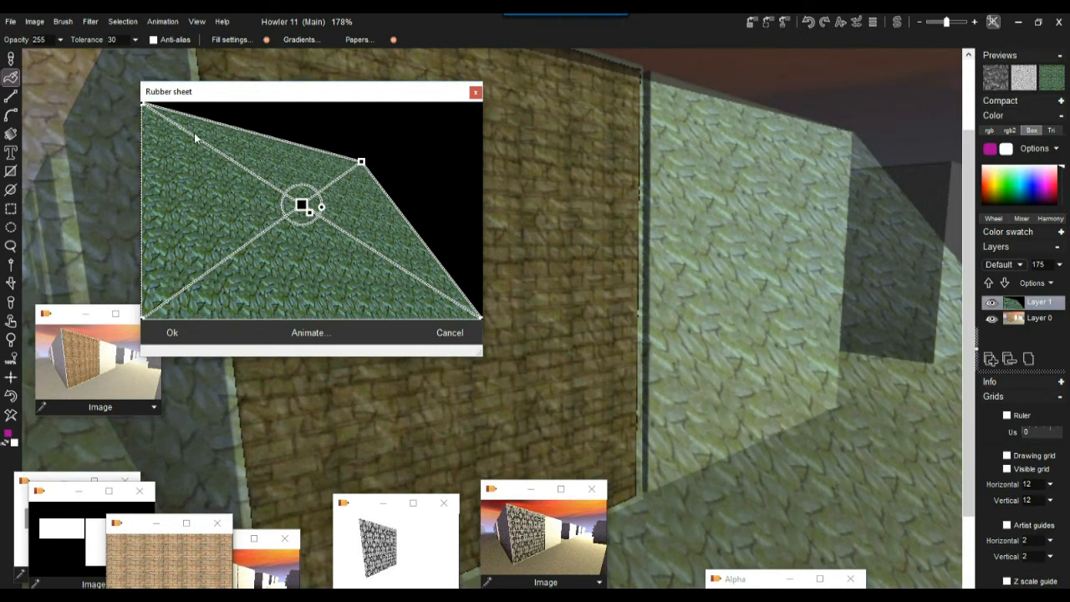
pyautogui.moveTo(143, 107); pyautogui.dragTo(317, 152)
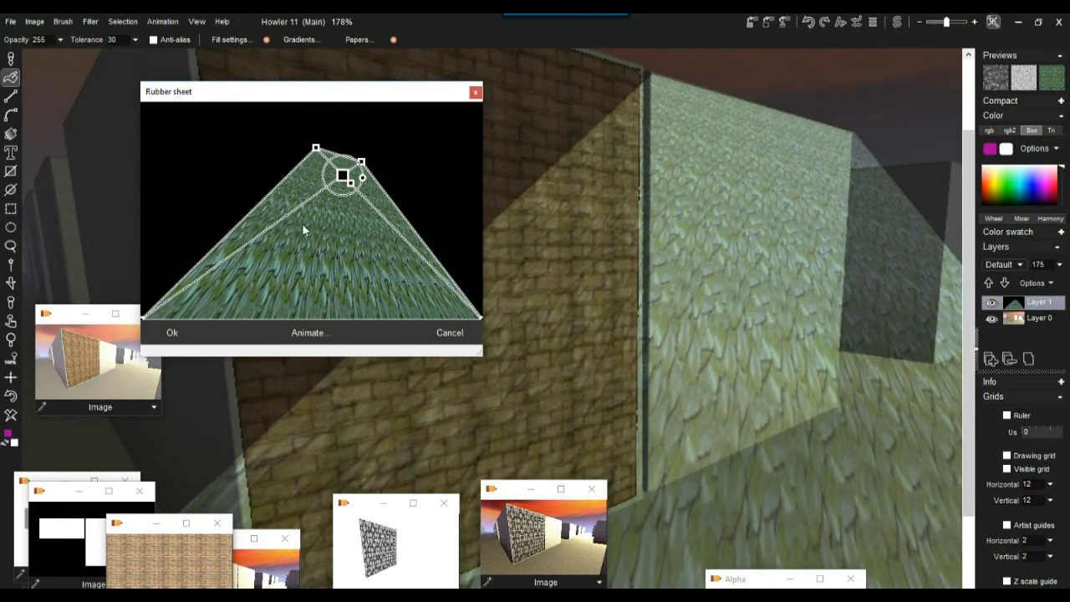
pyautogui.moveTo(479, 320); pyautogui.dragTo(357, 230)
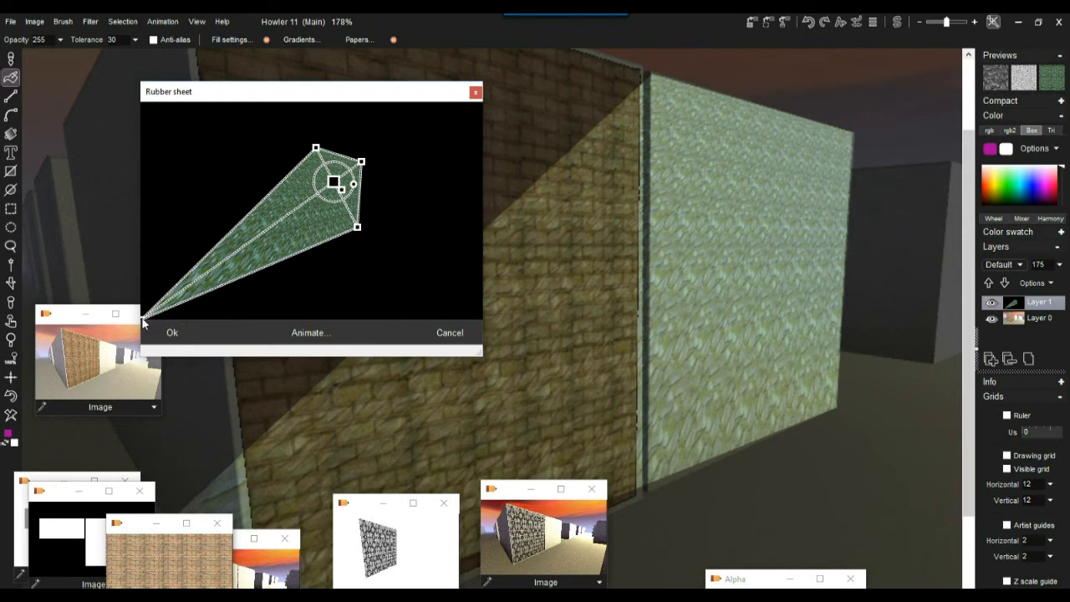
pyautogui.moveTo(143, 316); pyautogui.dragTo(316, 249)
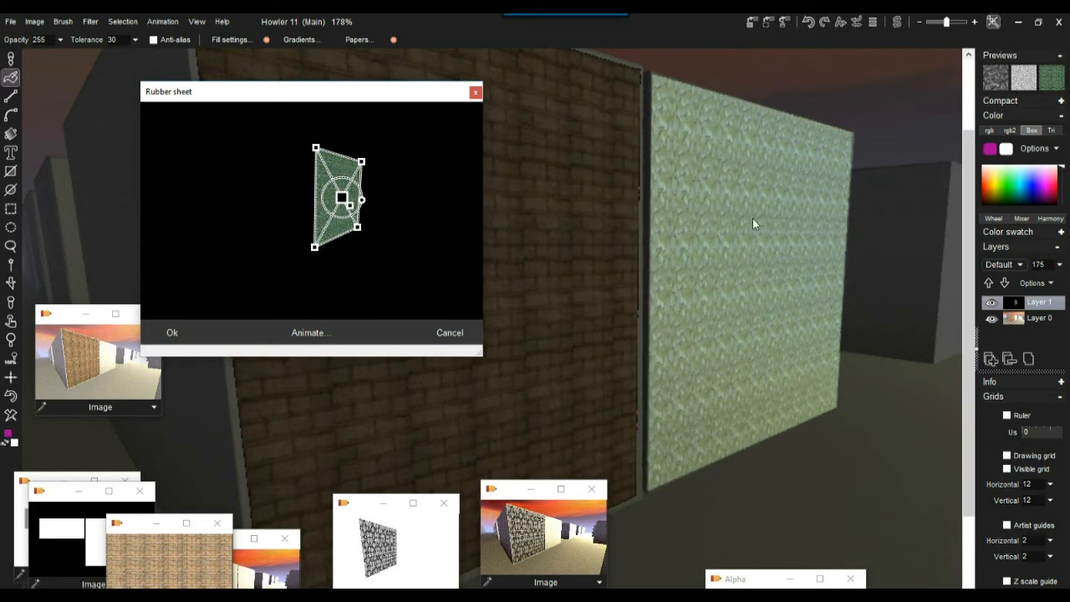
pyautogui.click(174, 328)
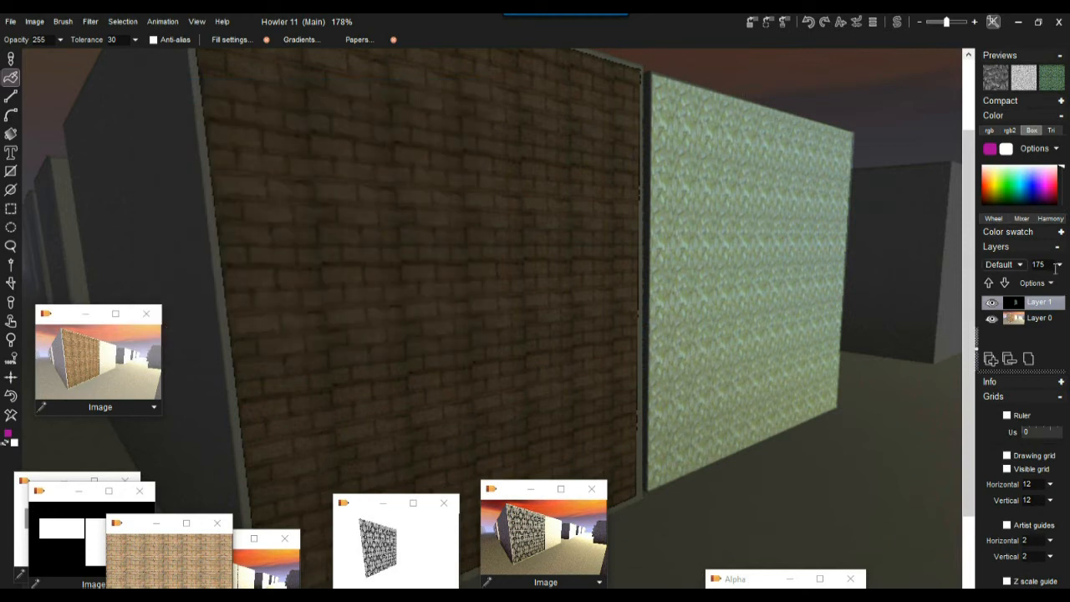
# Step: Raise the warped leaves layer's opacity to 255
pyautogui.click(1059, 266)
pyautogui.moveTo(1021, 283); pyautogui.dragTo(1064, 286)
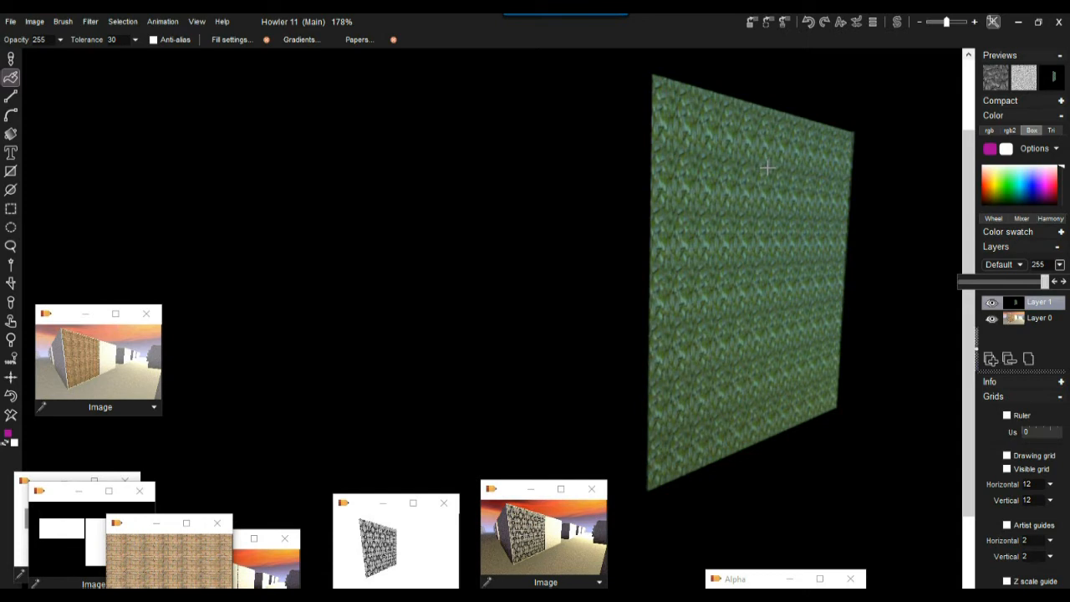
# Step: Try the Screen and Less than blend modes on the leaves layer
pyautogui.click(1021, 263)
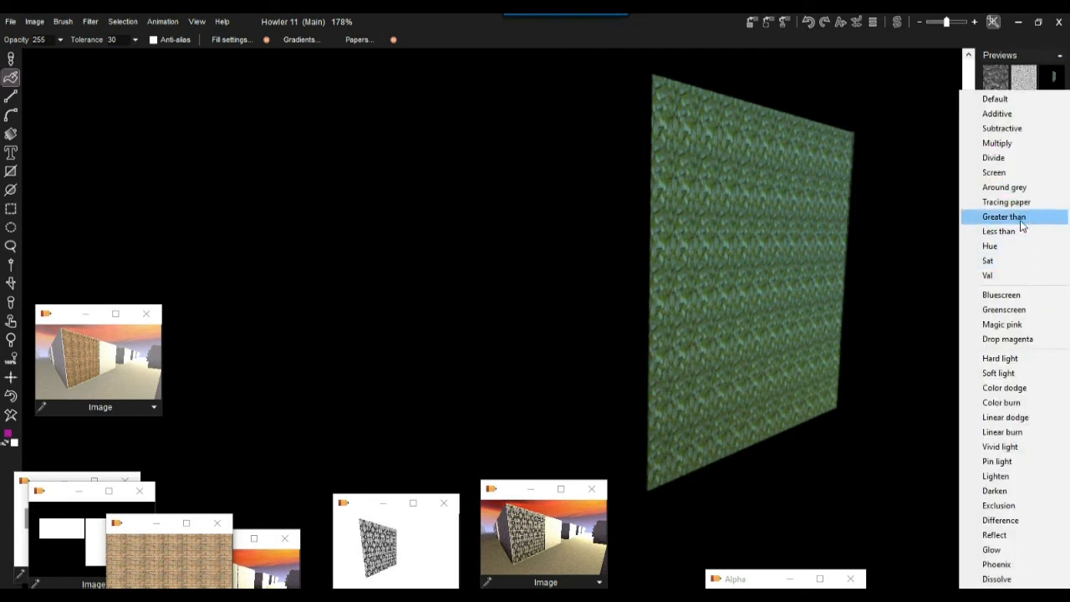
pyautogui.click(1011, 172)
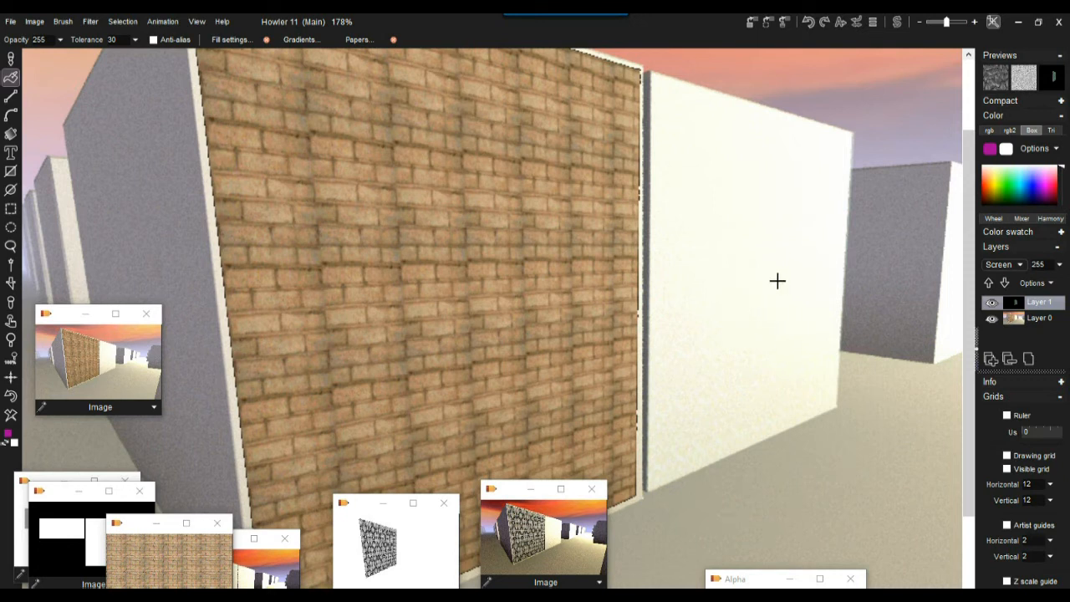
pyautogui.click(1059, 265)
pyautogui.moveTo(1045, 282)
pyautogui.mouseDown()
pyautogui.moveTo(1037, 286)
pyautogui.moveTo(1039, 264)
pyautogui.mouseUp()
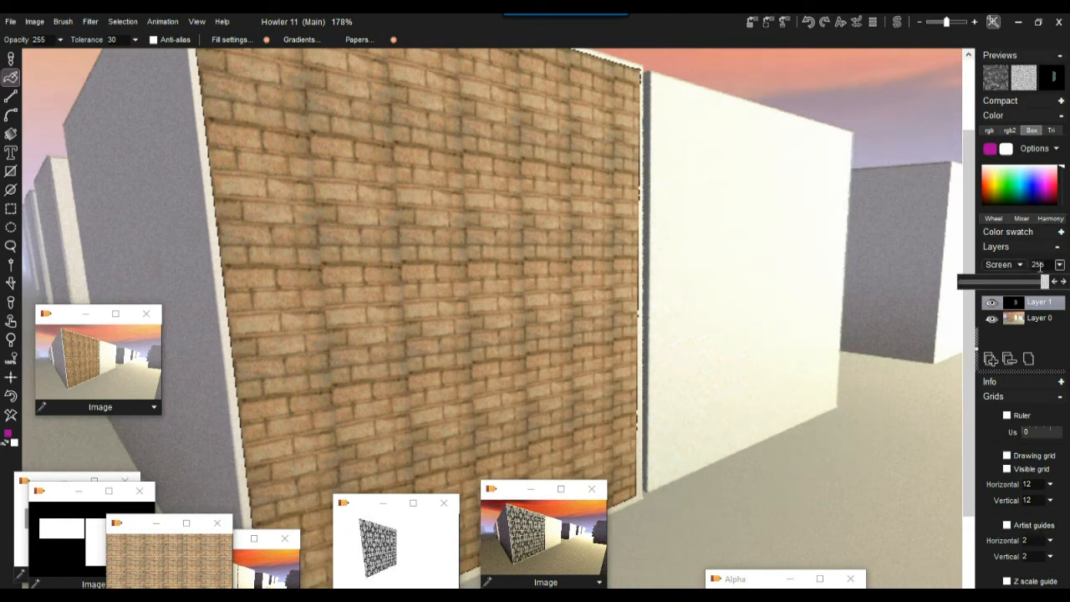
pyautogui.click(1021, 264)
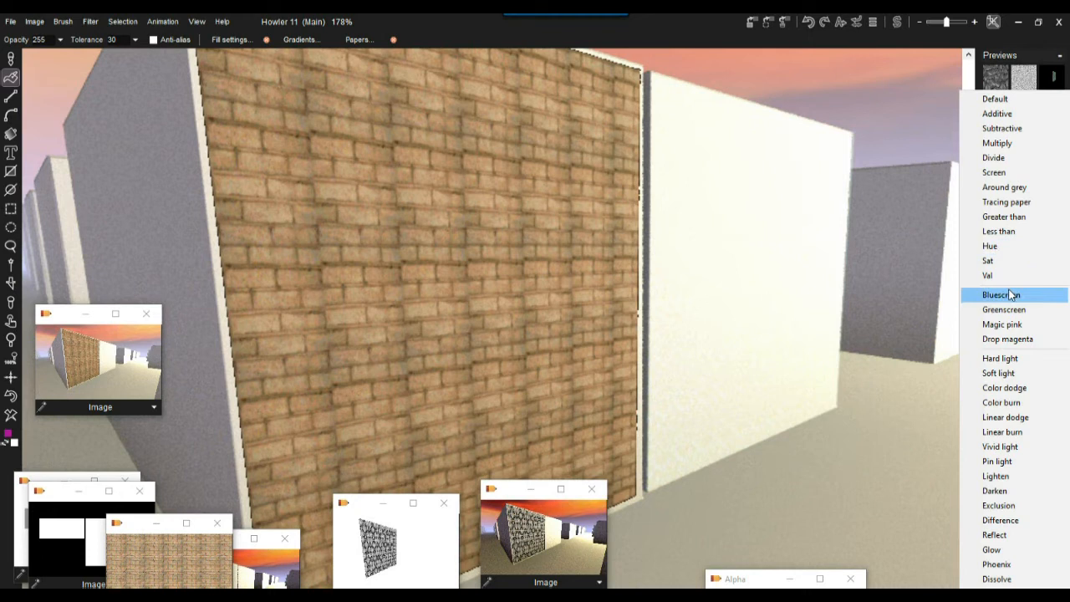
pyautogui.click(1006, 238)
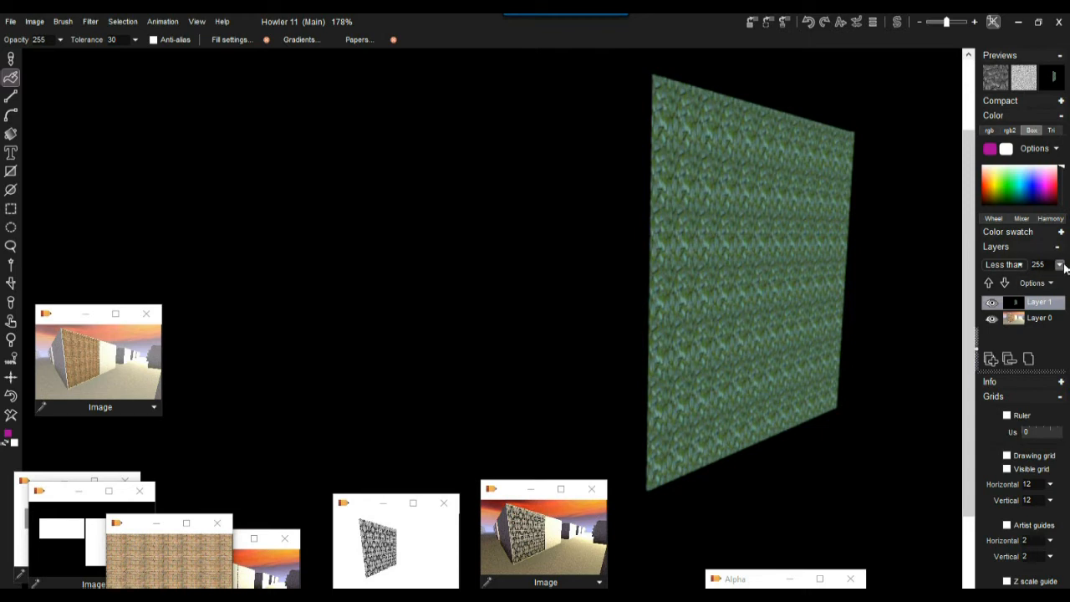
# Step: Set the leaves layer's blend mode to Multiply and compare the wall with the layer hidden and shown
pyautogui.click(1020, 265)
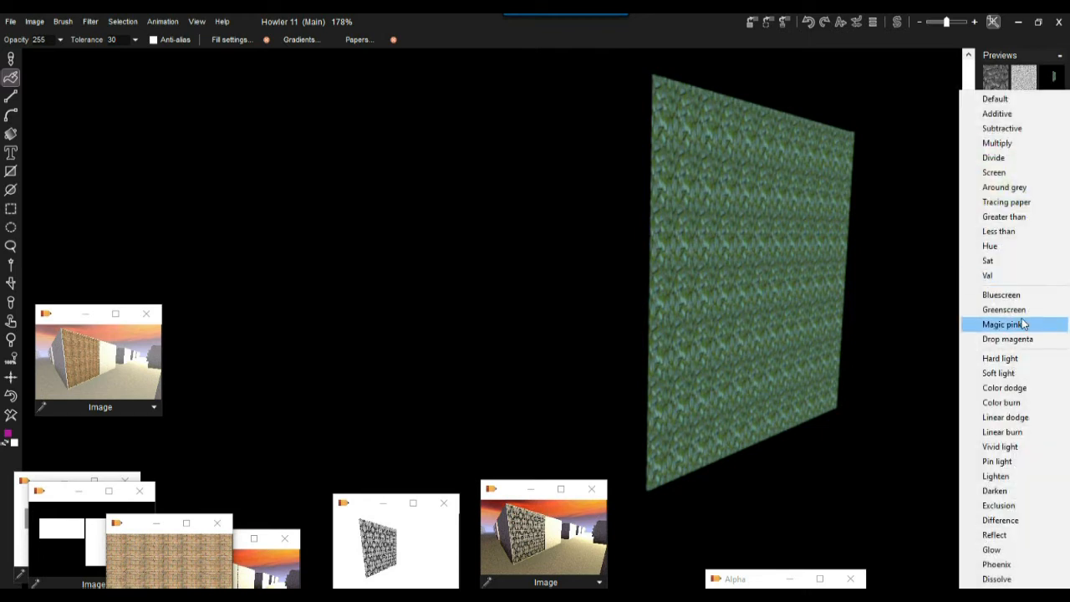
pyautogui.click(1005, 142)
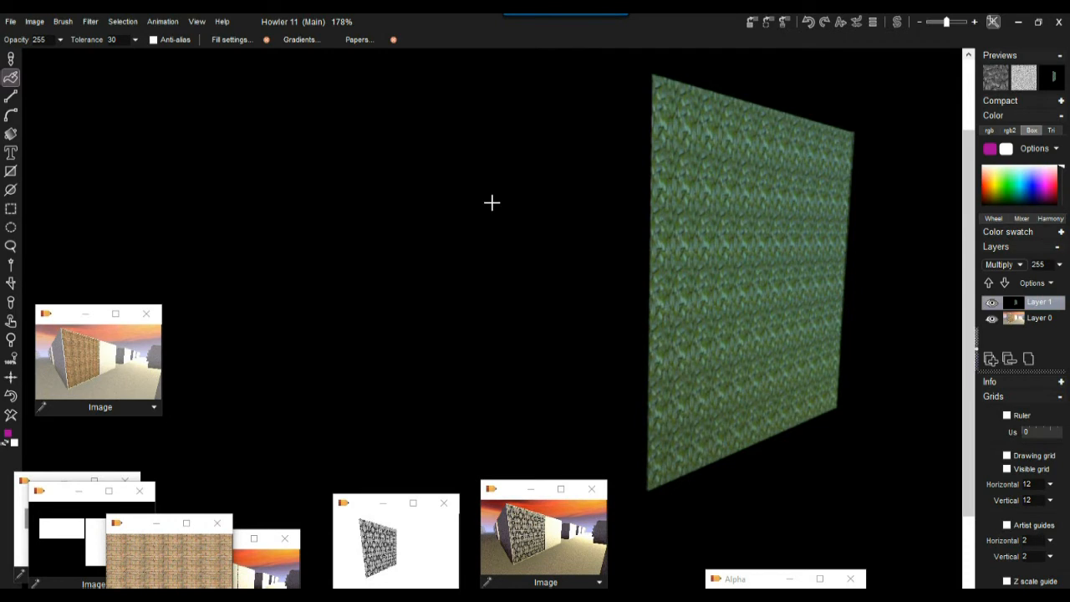
pyautogui.click(991, 304)
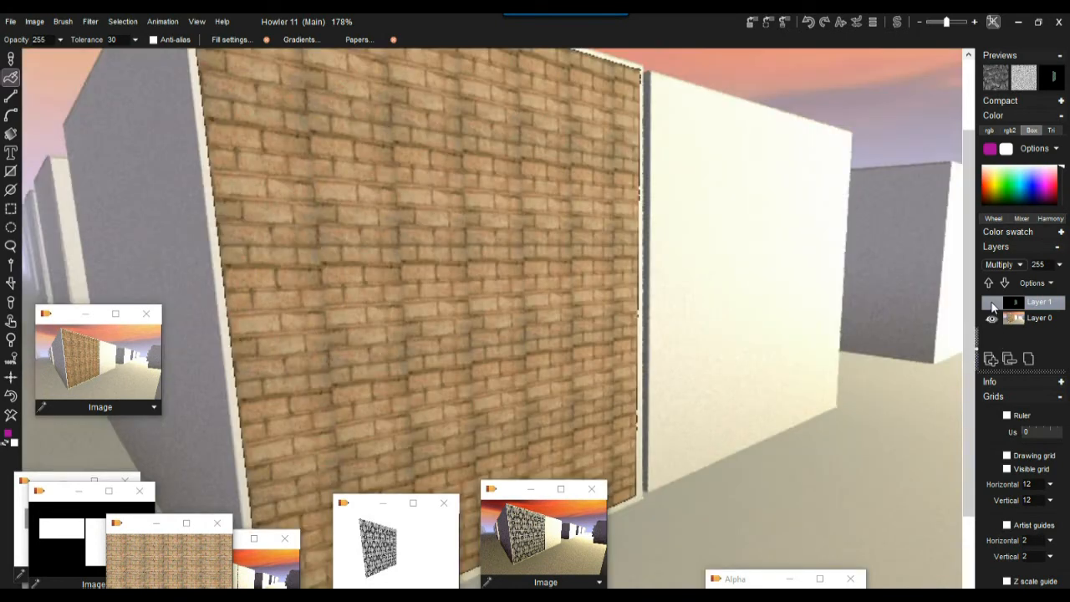
pyautogui.click(991, 303)
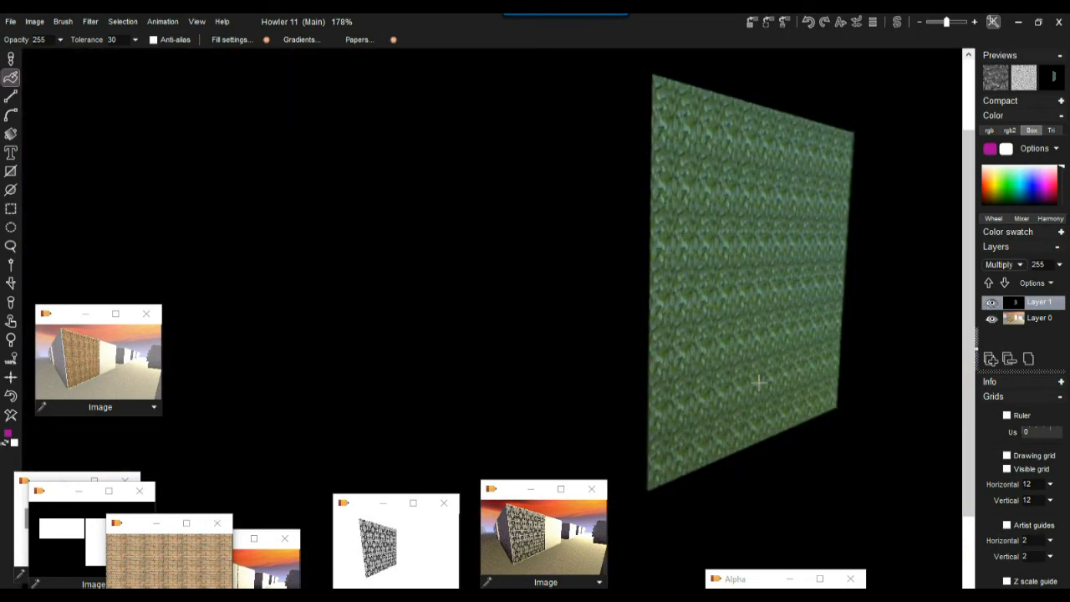
# Step: Hide the leaves layer, make Layer 0 active and choose the Airbrush 50 brush with its opacity lowered to 53
pyautogui.click(991, 303)
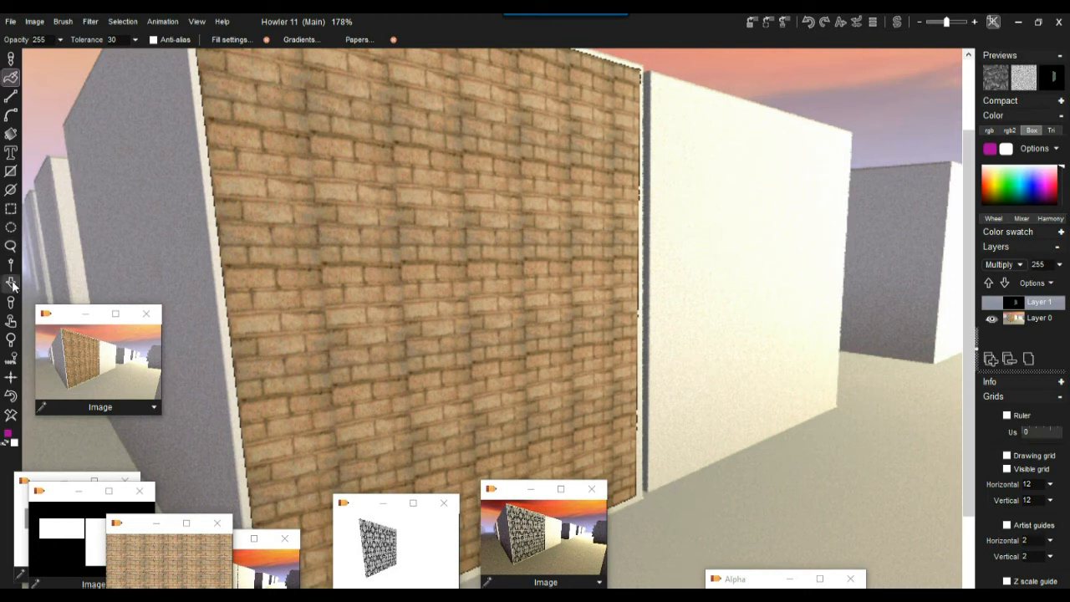
pyautogui.click(8, 60)
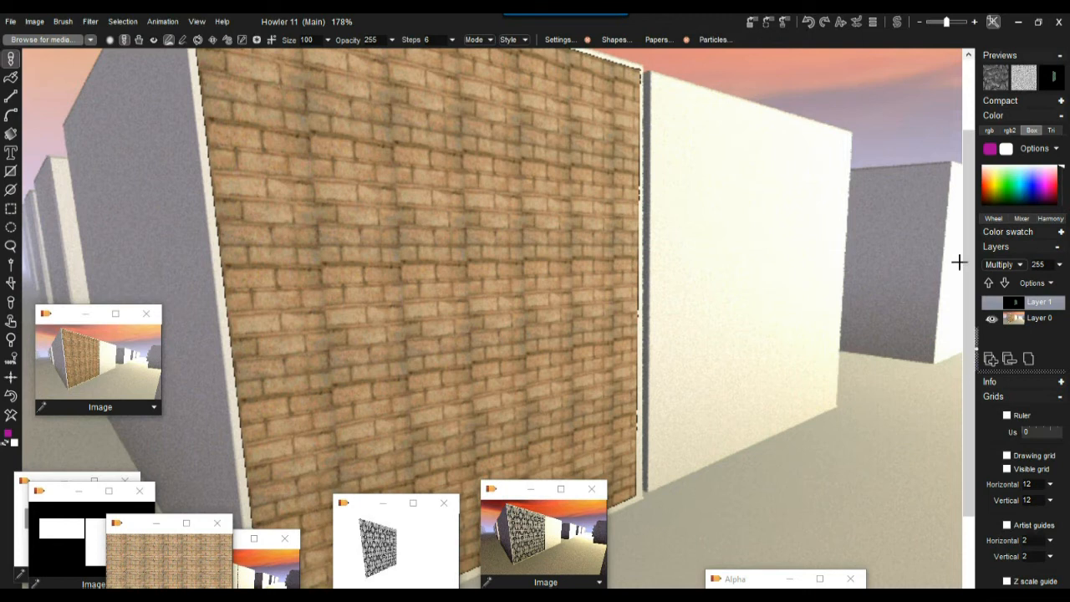
pyautogui.click(1019, 318)
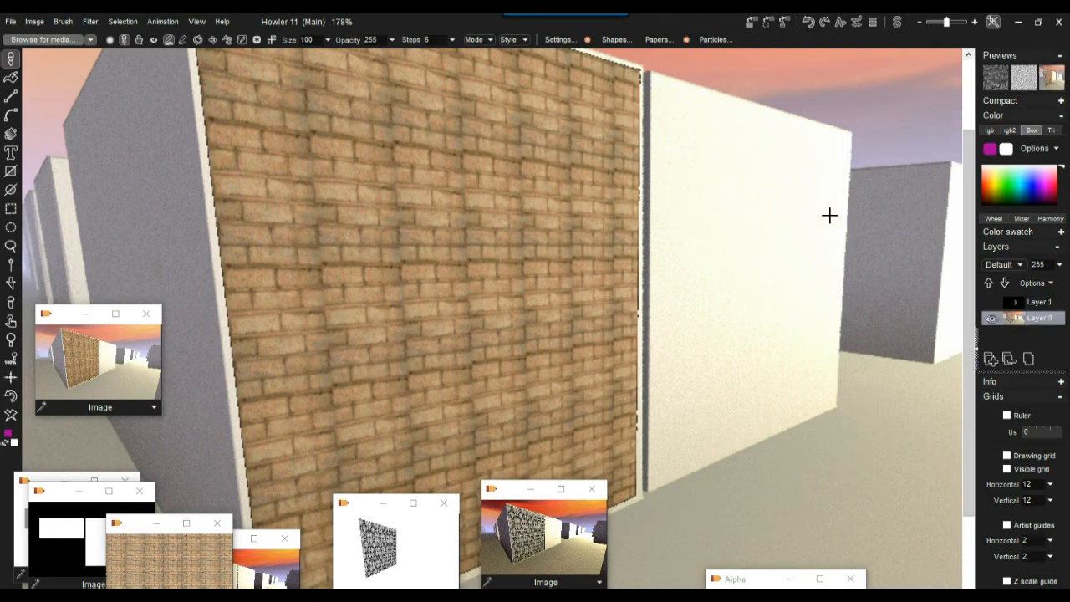
pyautogui.click(55, 40)
pyautogui.click(27, 98)
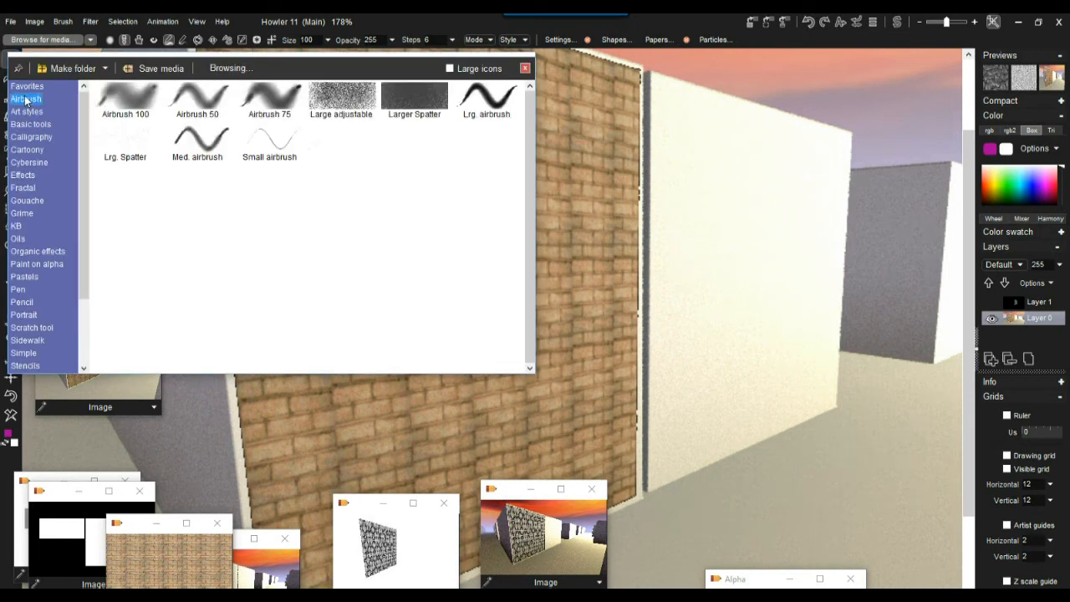
pyautogui.click(201, 97)
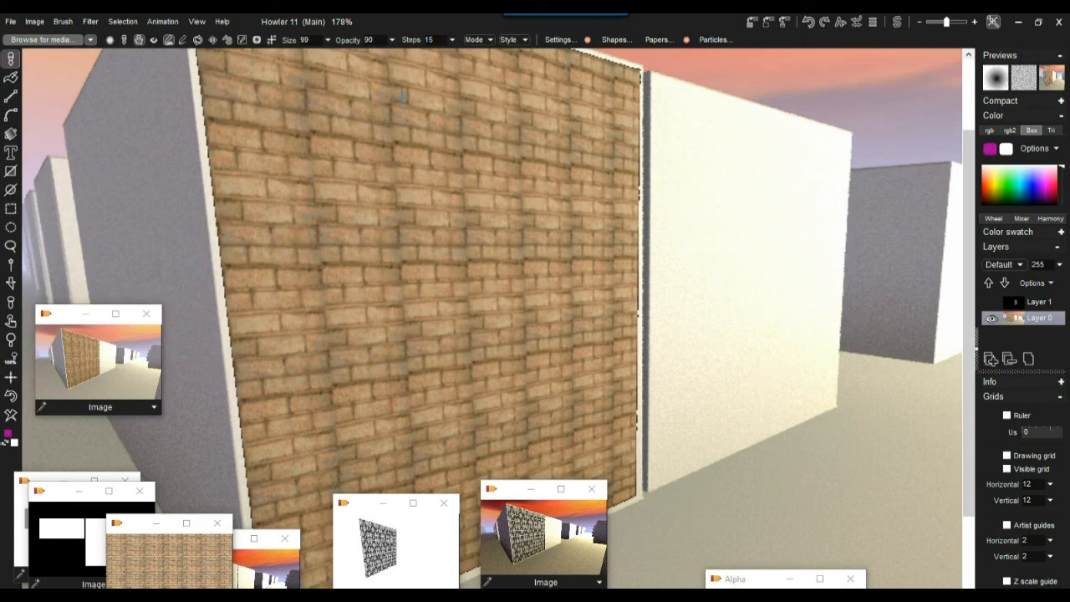
pyautogui.click(392, 41)
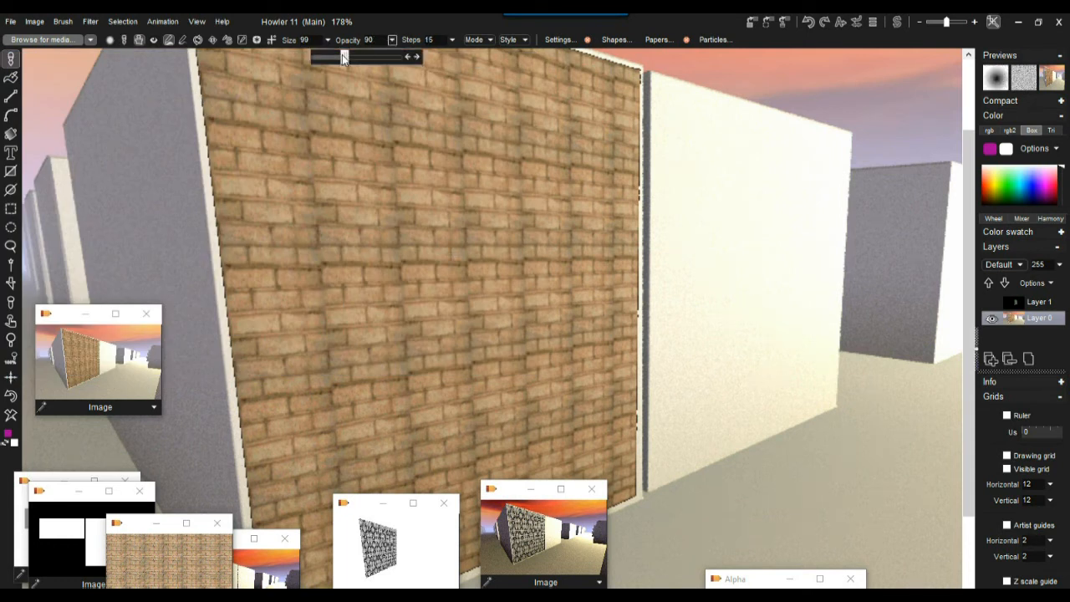
# Step: Test the airbrush with a thick magenta ring on the white wall and undo the stroke
pyautogui.moveTo(769, 193)
pyautogui.mouseDown()
pyautogui.moveTo(724, 184)
pyautogui.moveTo(750, 349)
pyautogui.moveTo(797, 234)
pyautogui.moveTo(756, 180)
pyautogui.mouseUp()
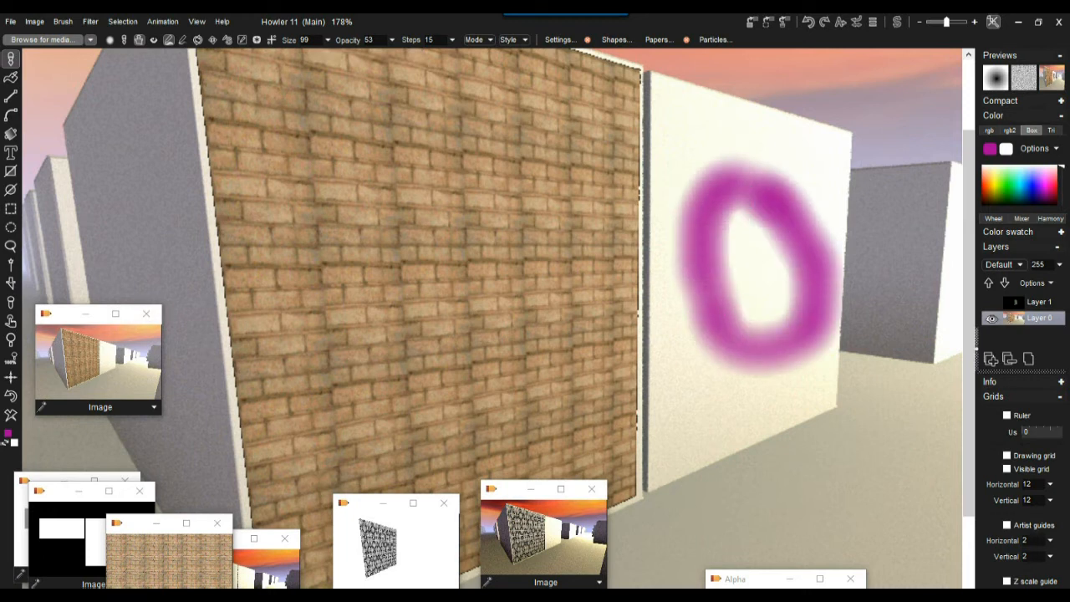
pyautogui.click(11, 397)
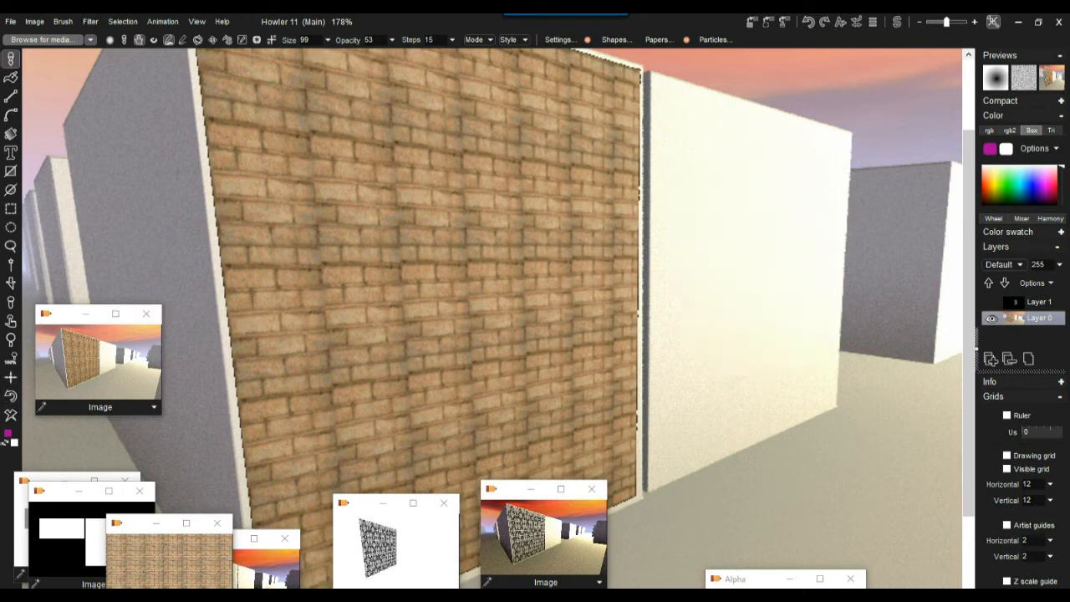
# Step: Reduce the airbrush size to 35 and paint a magenta smiley face on the white wall in Layer 0
pyautogui.moveTo(659, 281); pyautogui.dragTo(457, 283)
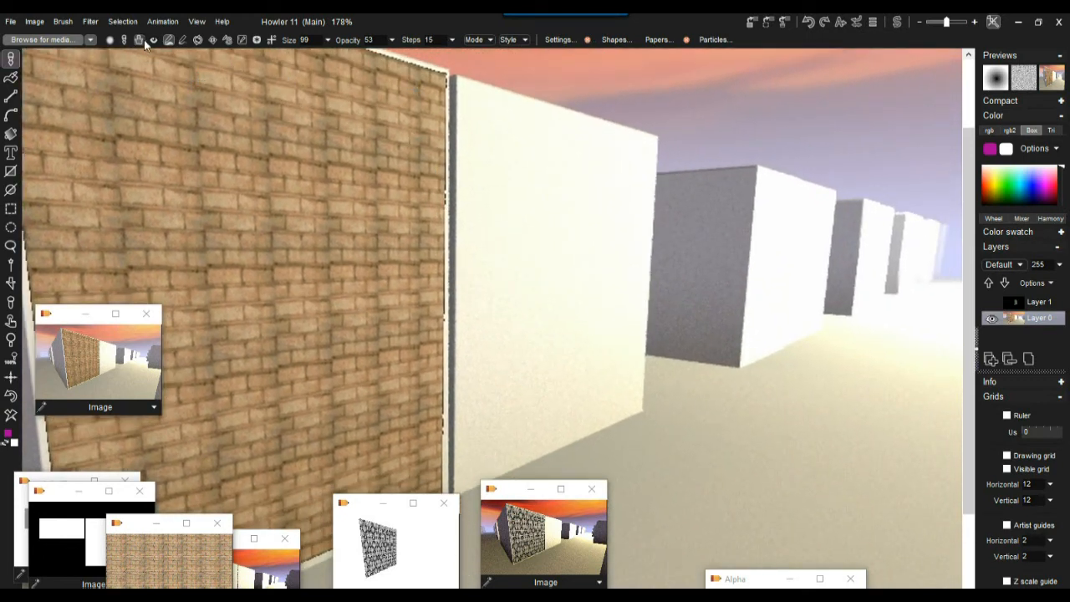
pyautogui.click(328, 39)
pyautogui.moveTo(287, 58); pyautogui.dragTo(280, 59)
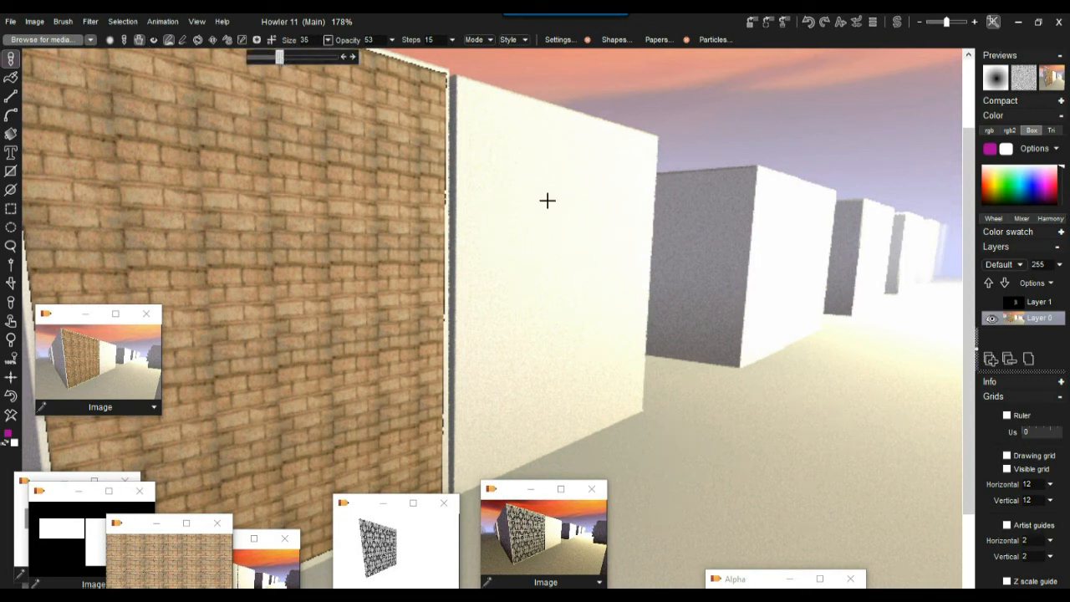
pyautogui.moveTo(571, 192)
pyautogui.mouseDown()
pyautogui.moveTo(499, 208)
pyautogui.moveTo(554, 351)
pyautogui.moveTo(611, 253)
pyautogui.moveTo(565, 190)
pyautogui.mouseUp()
pyautogui.moveTo(511, 267)
pyautogui.mouseDown()
pyautogui.moveTo(529, 298)
pyautogui.moveTo(587, 270)
pyautogui.mouseUp()
pyautogui.moveTo(534, 227); pyautogui.dragTo(568, 234)
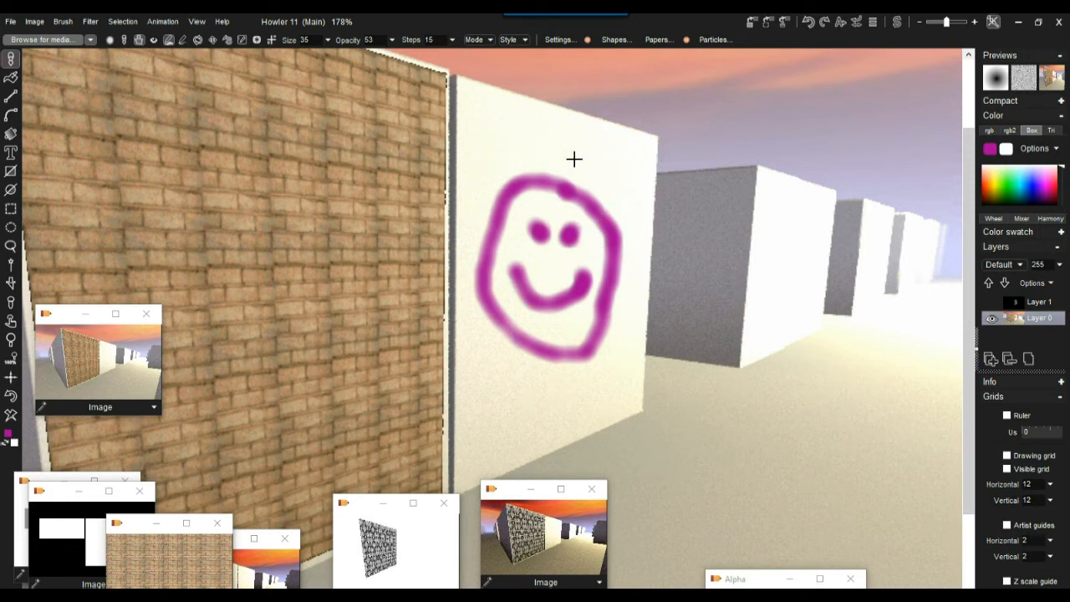
# Step: Show the leaves layer again and inspect how its texture multiplies over the painted smiley face
pyautogui.click(991, 304)
pyautogui.click(991, 305)
pyautogui.click(991, 303)
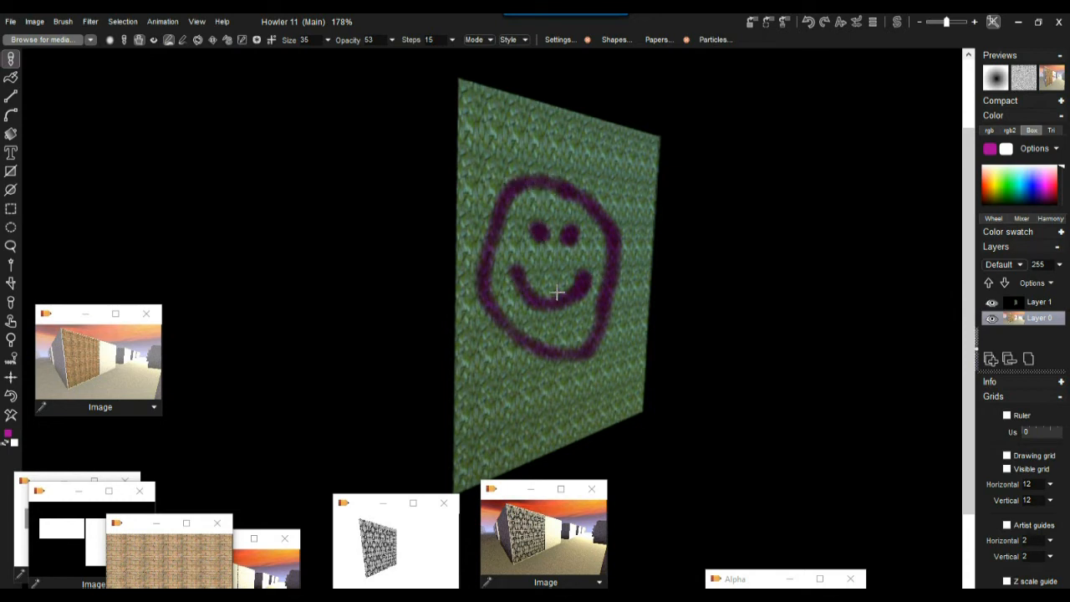
pyautogui.scroll(5, 585, 238)
pyautogui.scroll(-5, 619, 232)
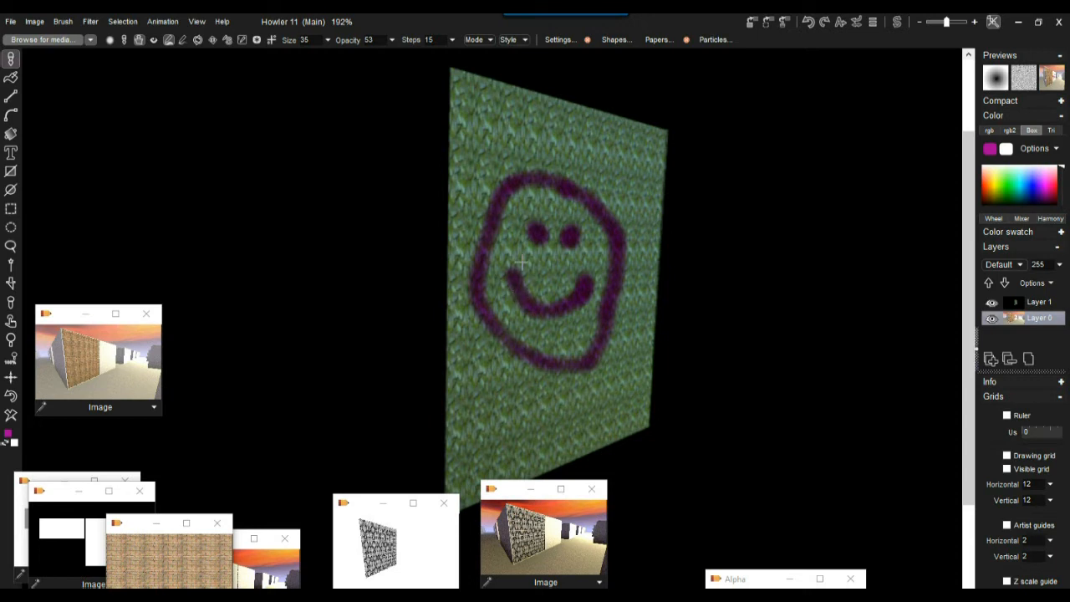
# Step: Set the Fill tool to plain colour and flood the black area around the leaves in Layer 1 with the white secondary colour
pyautogui.click(11, 79)
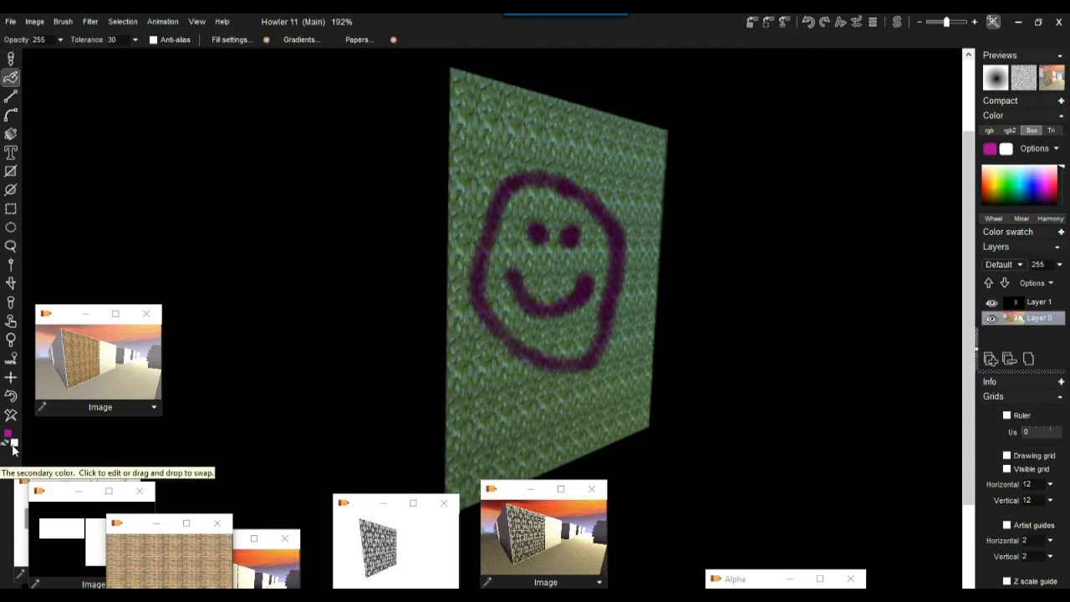
pyautogui.click(1013, 306)
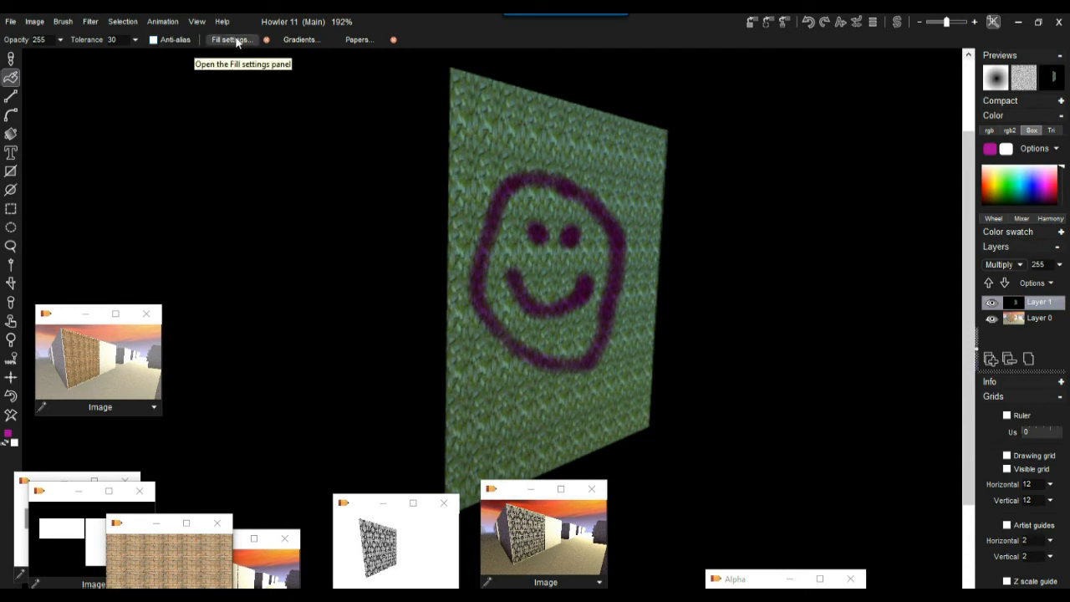
pyautogui.click(233, 40)
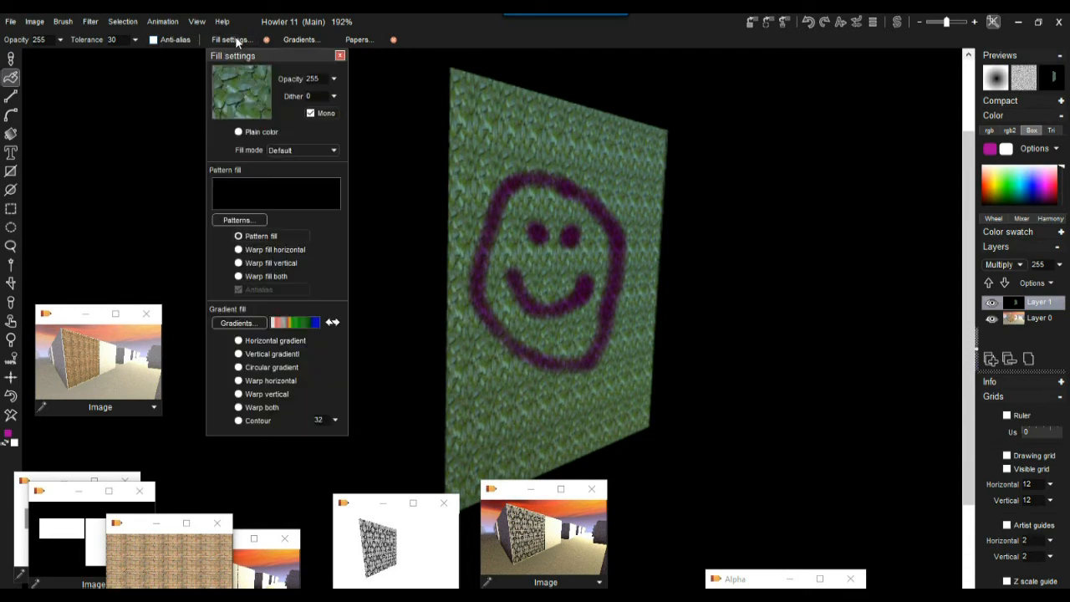
pyautogui.click(255, 129)
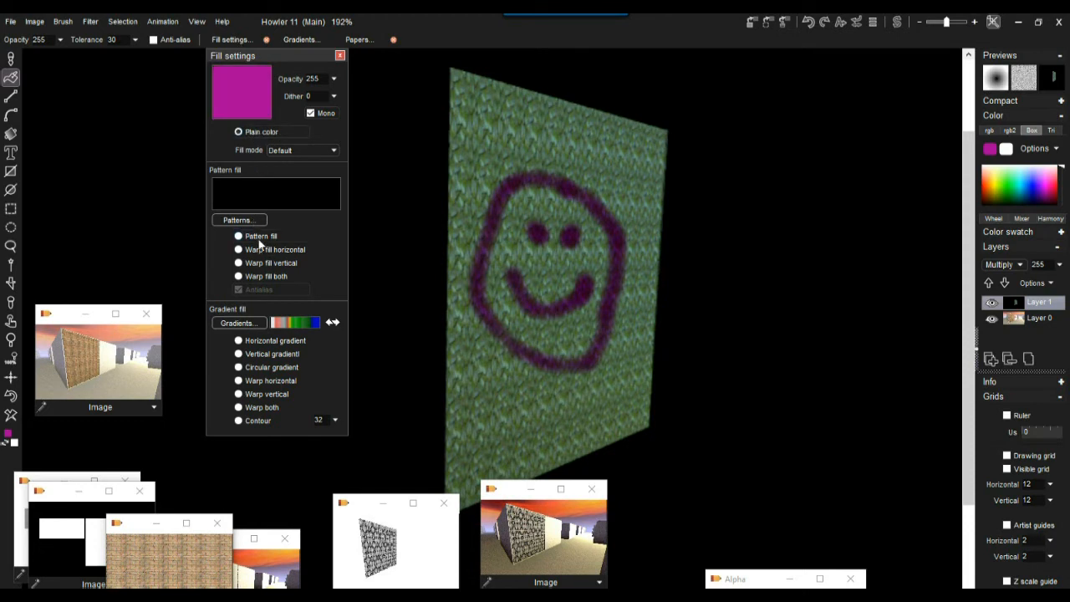
pyautogui.moveTo(301, 53); pyautogui.dragTo(287, 79)
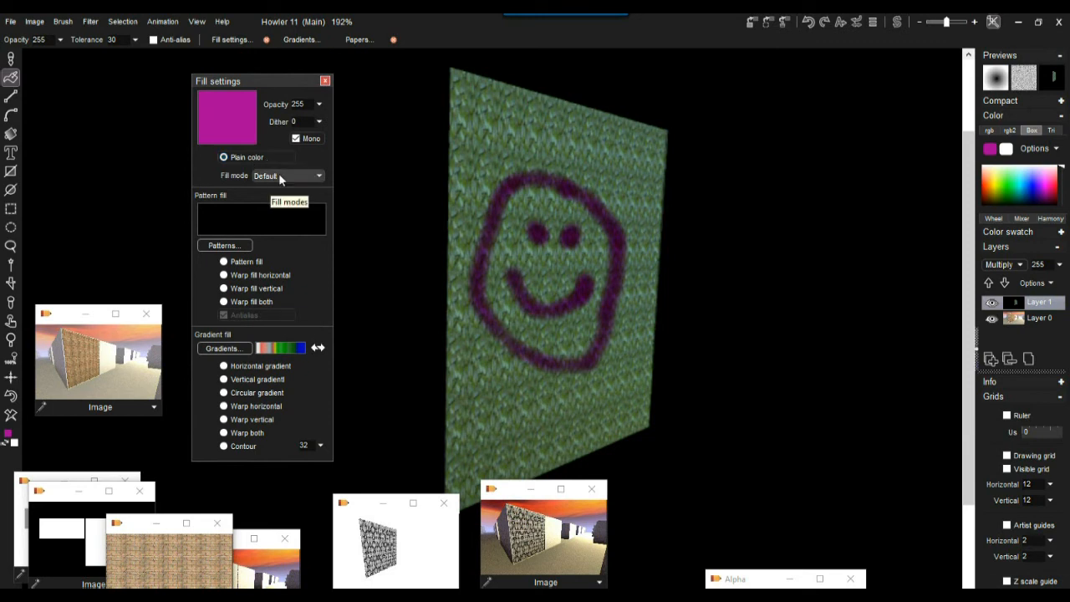
pyautogui.click(131, 121)
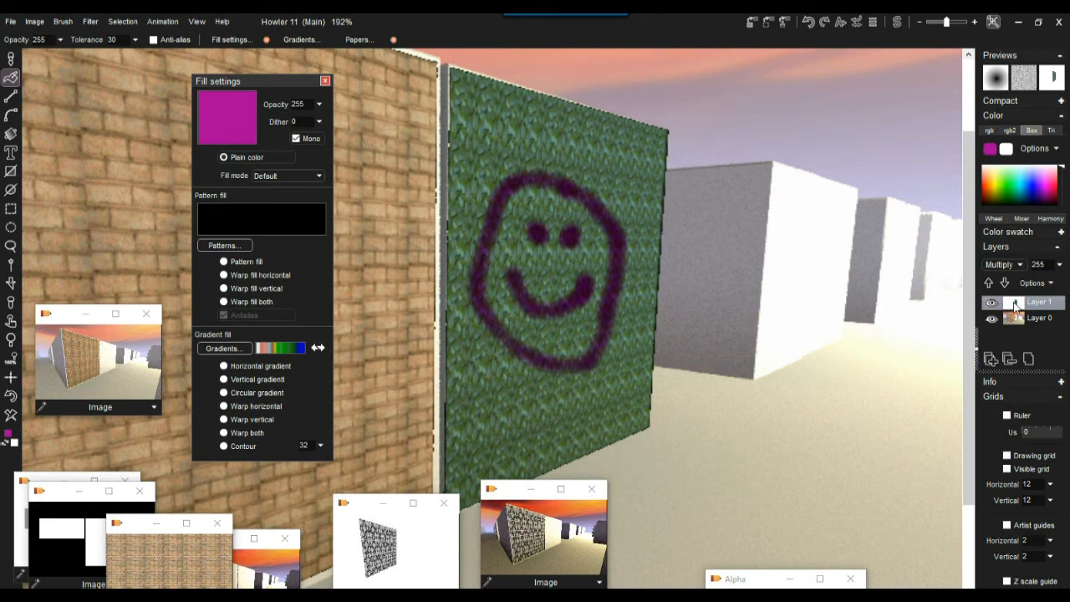
# Step: Enlarge the layer thumbnails to Large and compare the wall with the leaves layer hidden and shown
pyautogui.click(1045, 284)
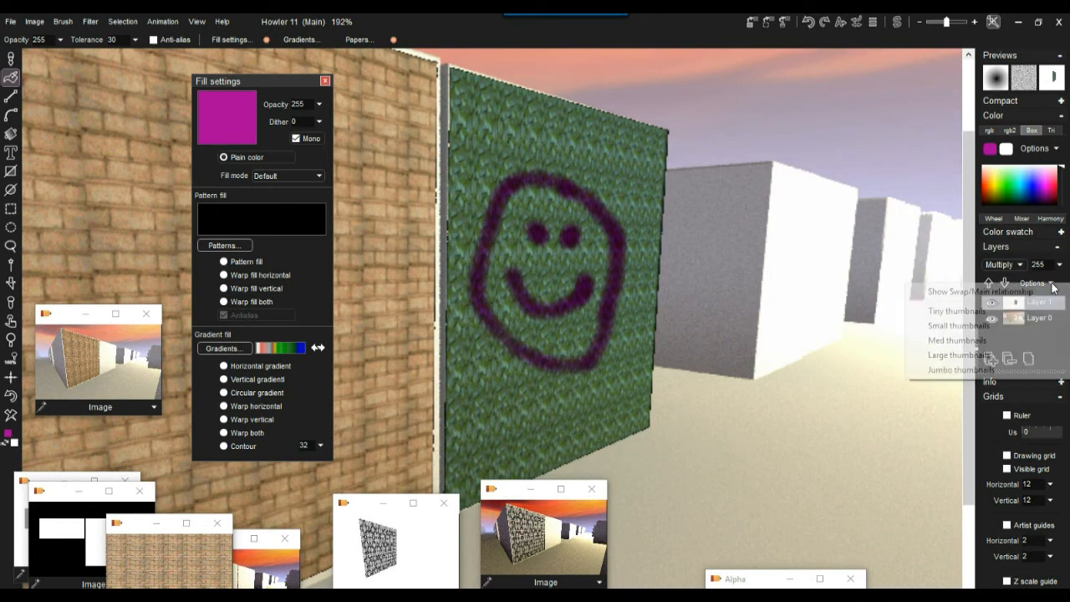
pyautogui.click(961, 355)
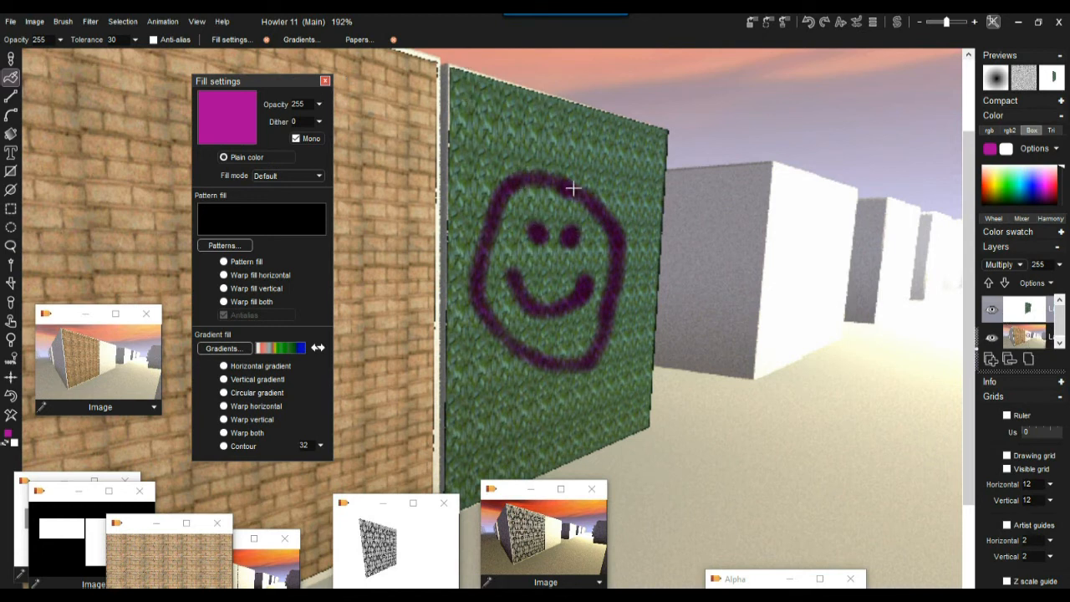
pyautogui.click(991, 310)
pyautogui.click(991, 309)
pyautogui.click(991, 309)
pyautogui.click(991, 309)
pyautogui.click(991, 309)
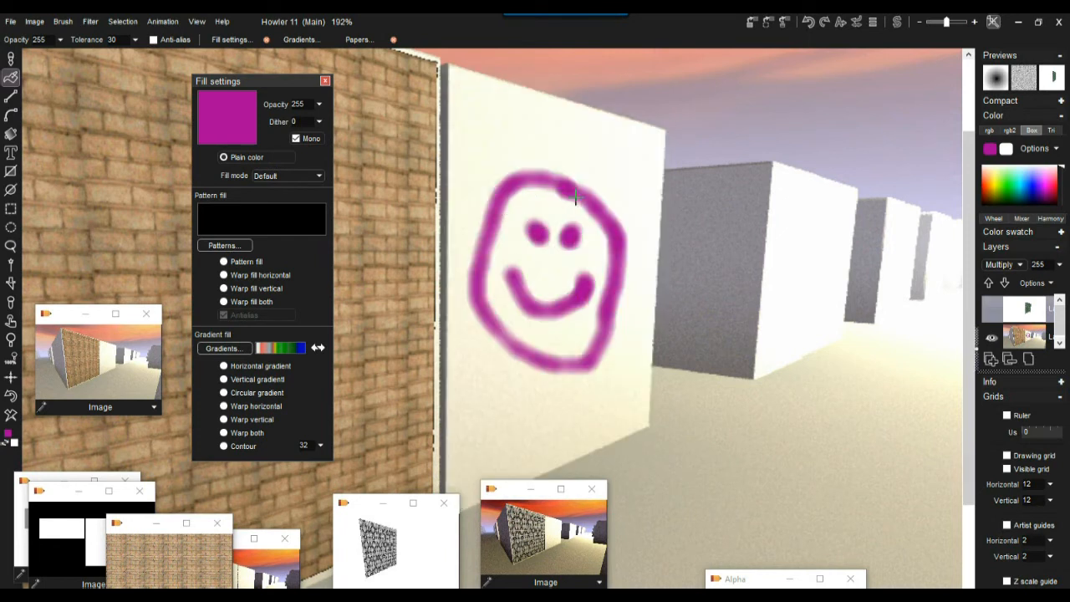
pyautogui.click(992, 310)
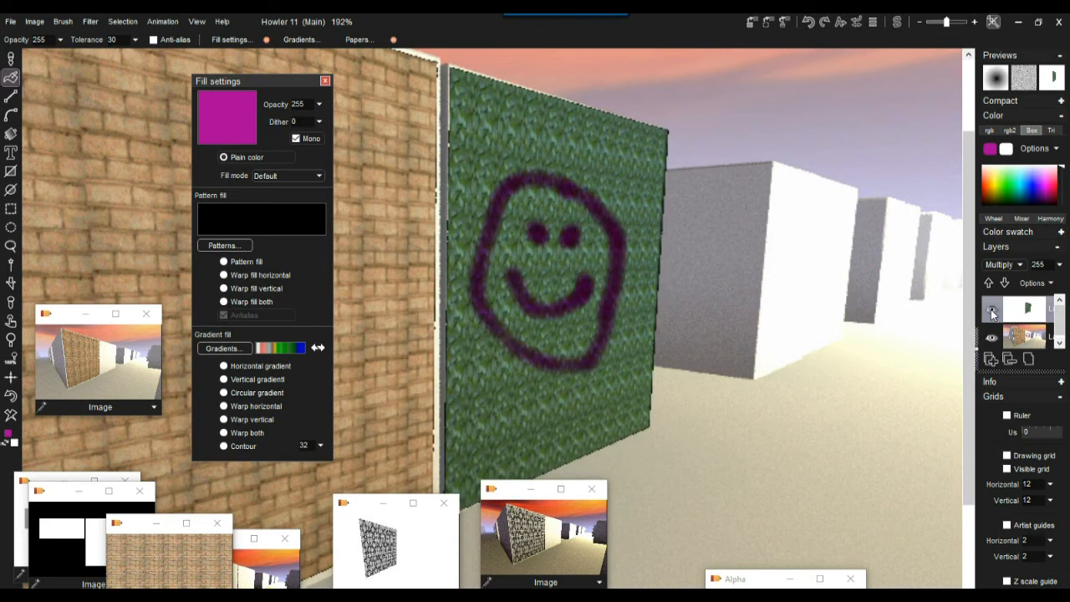
pyautogui.click(991, 310)
pyautogui.click(991, 310)
# Step: Lower the leaves layer's opacity to 197, permanently merge all layers and close the fill settings
pyautogui.click(1059, 265)
pyautogui.moveTo(1059, 283); pyautogui.dragTo(1029, 291)
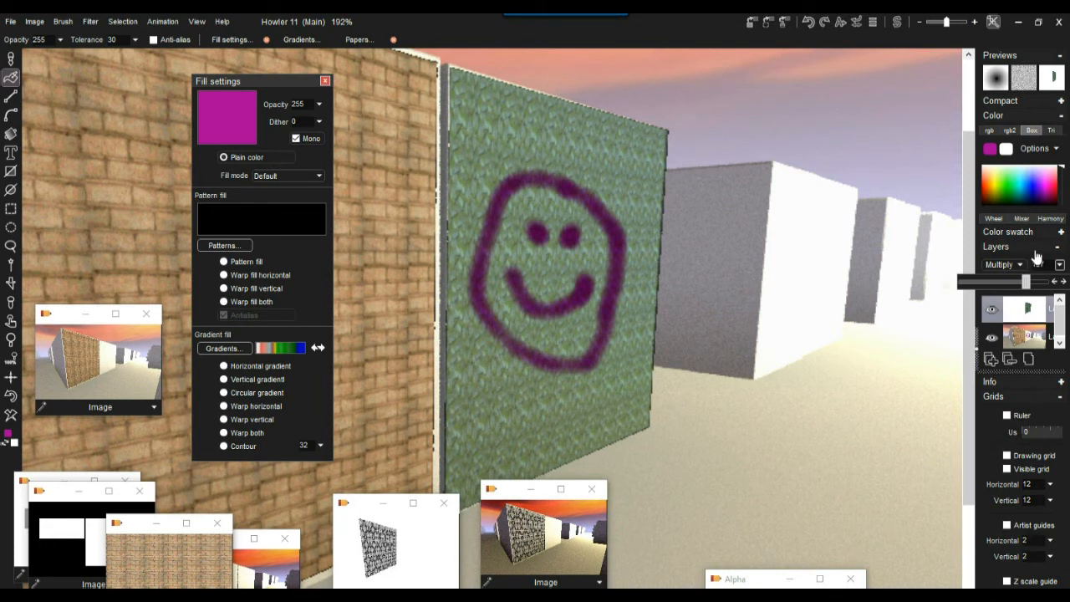
pyautogui.click(1028, 359)
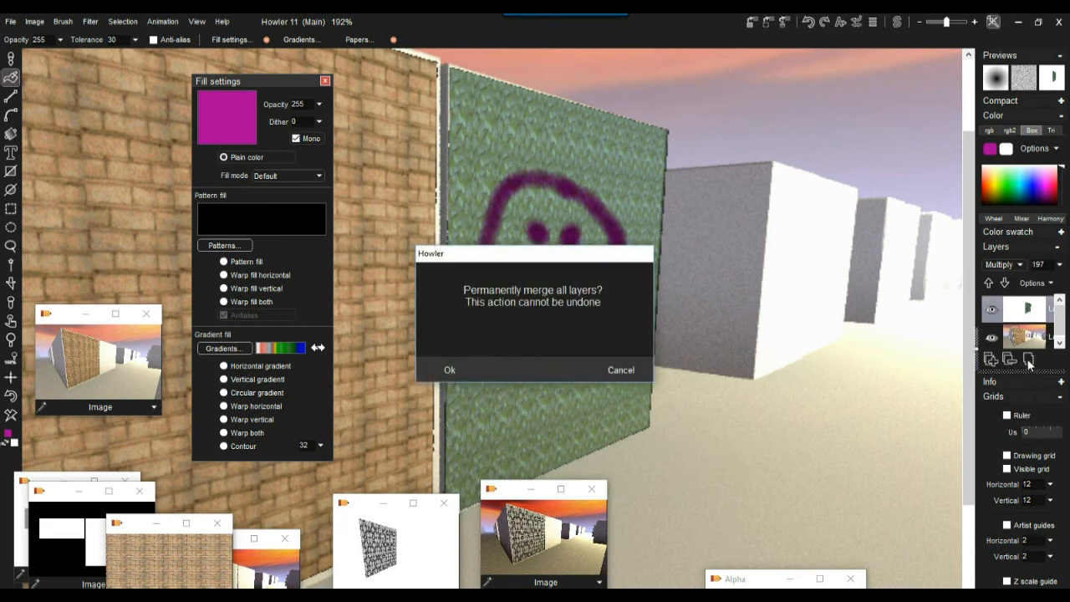
pyautogui.click(450, 370)
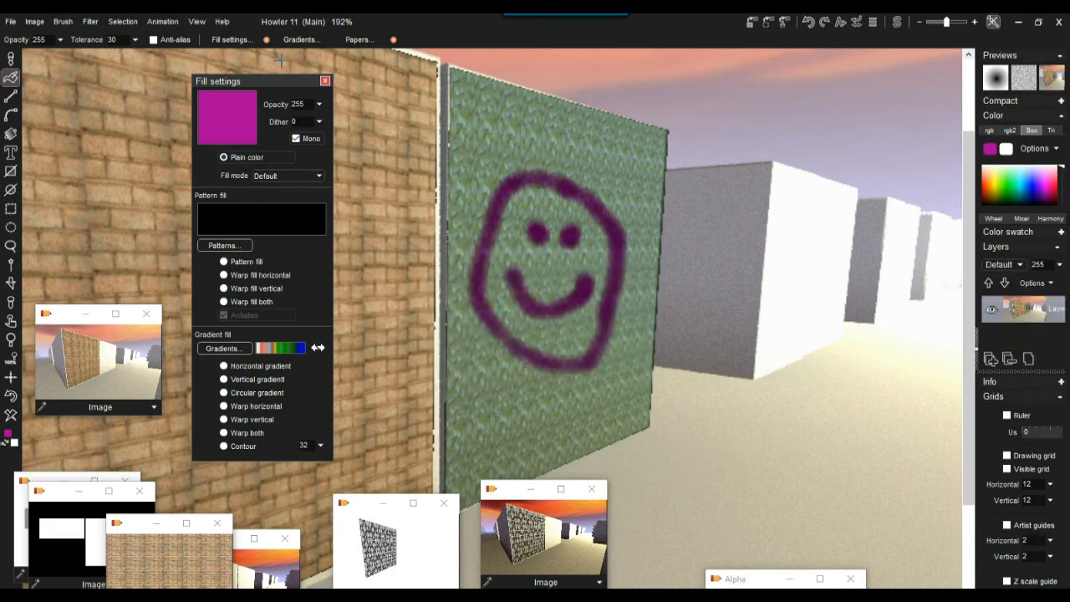
pyautogui.click(325, 81)
# Step: Add a new layer and bring the stored perspective-warped black-and-white pattern image into it
pyautogui.scroll(-4, 606, 213)
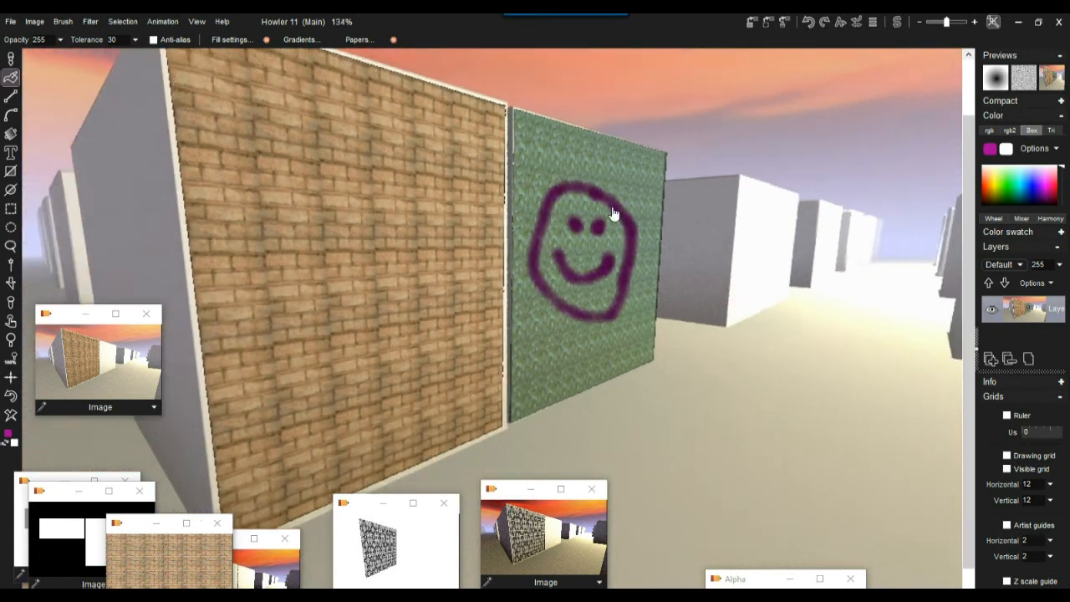
pyautogui.scroll(-2, 601, 217)
pyautogui.moveTo(556, 159); pyautogui.dragTo(601, 166)
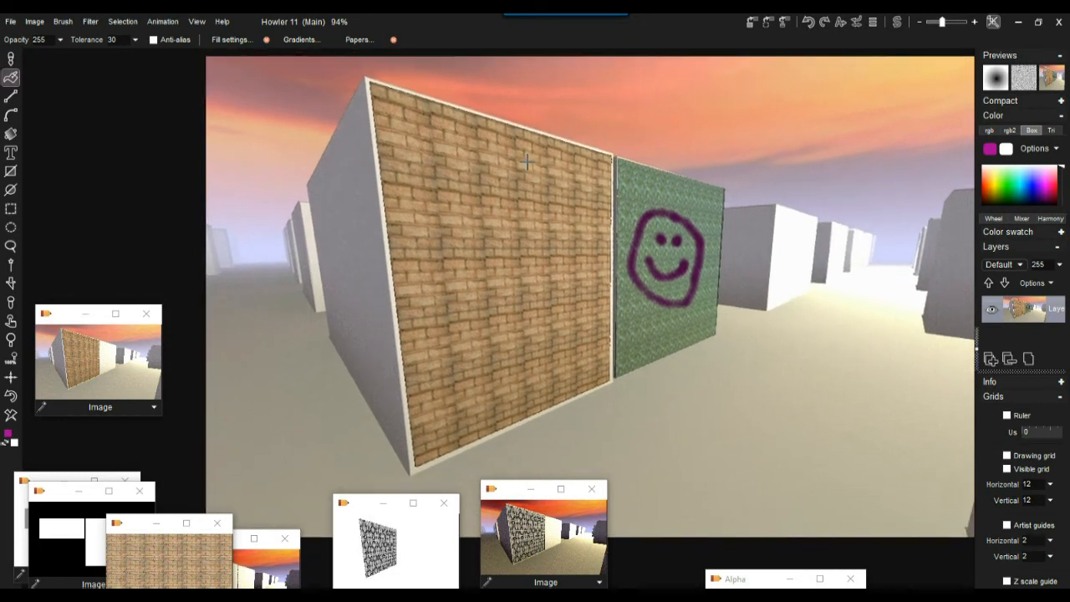
pyautogui.scroll(1, 549, 173)
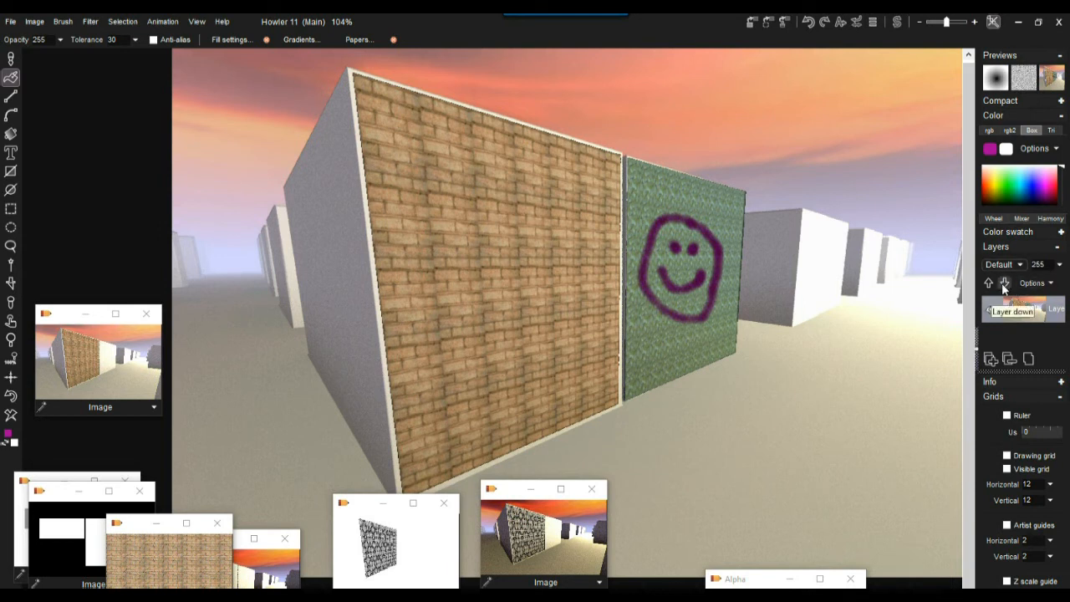
pyautogui.click(990, 356)
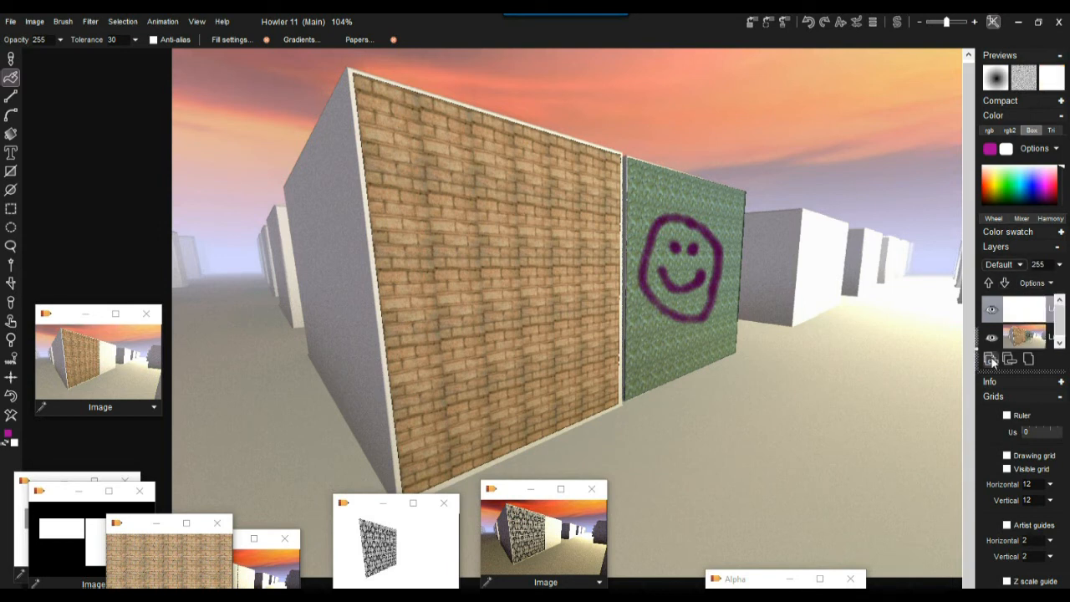
pyautogui.click(403, 548)
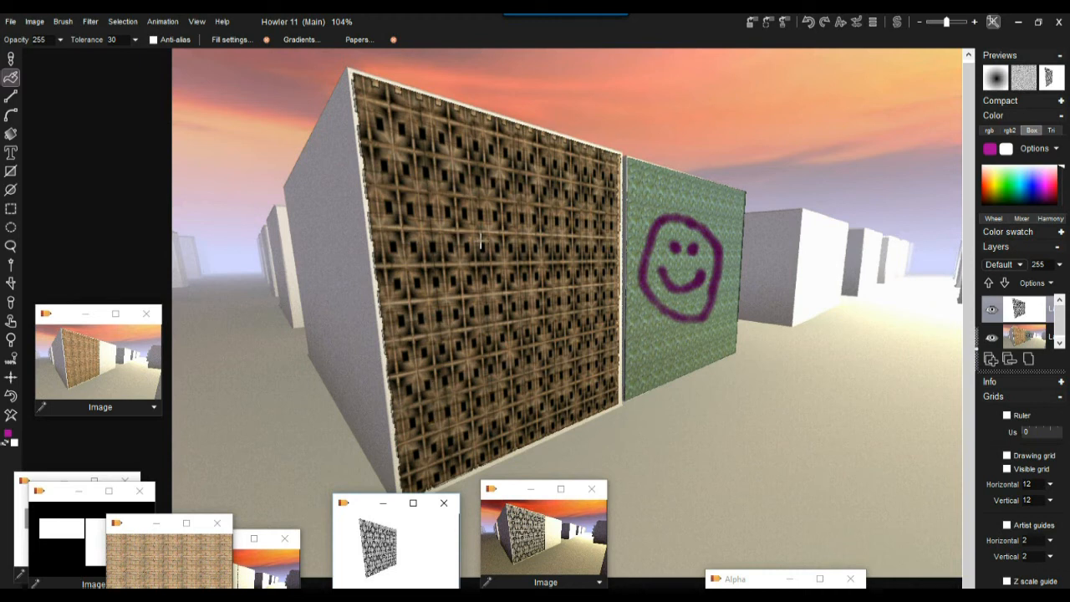
# Step: Select the white area surrounding the warped pattern on the new layer with the magic wand
pyautogui.click(1034, 308)
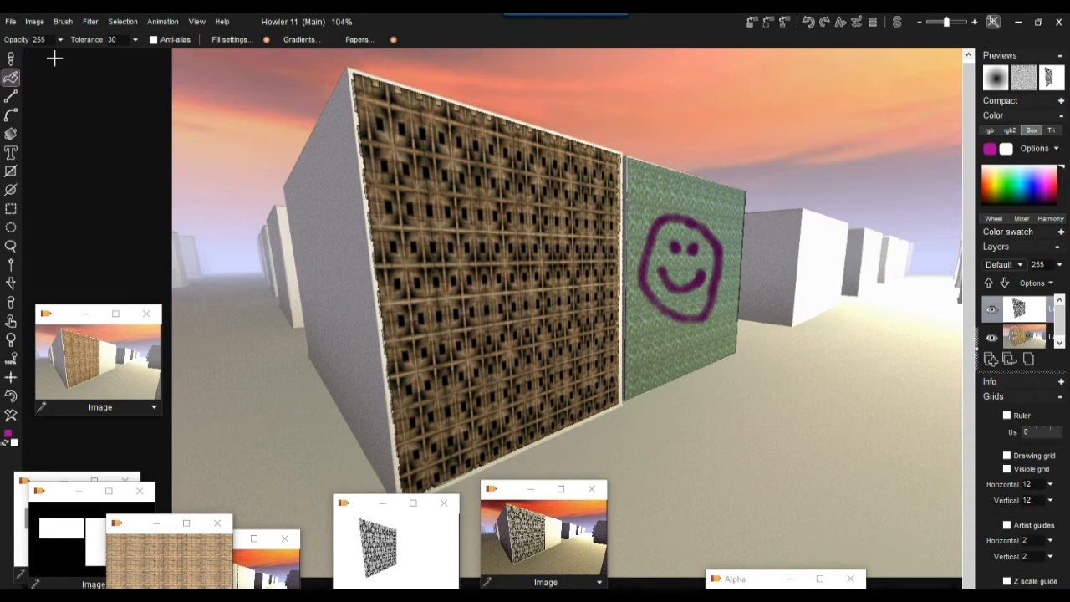
pyautogui.click(11, 266)
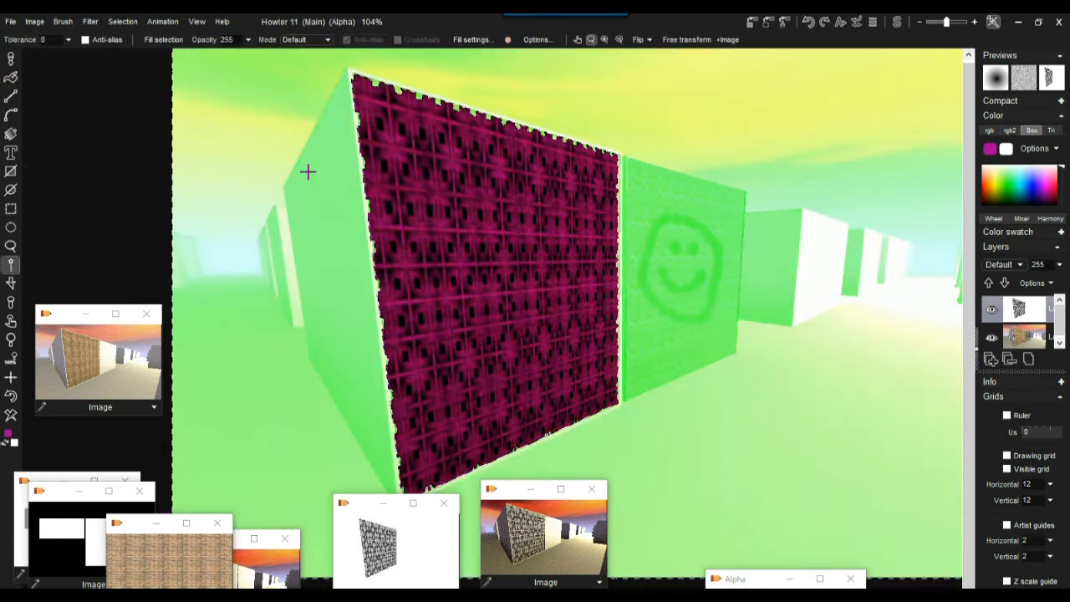
pyautogui.click(306, 170)
# Step: Hide the pattern layer, make the scene layer active and invert the selection
pyautogui.click(992, 313)
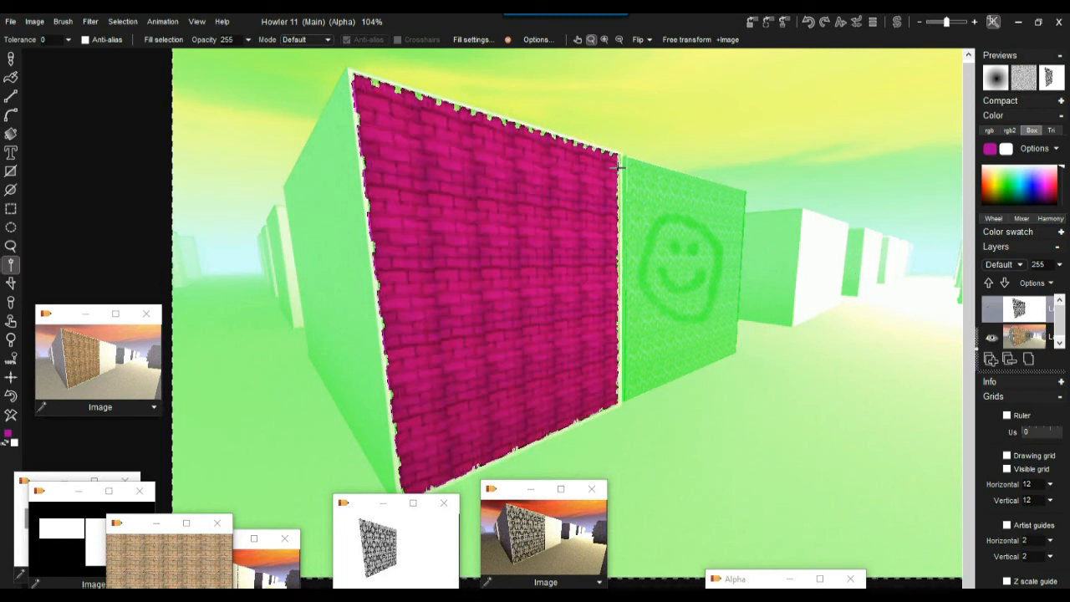
pyautogui.click(1034, 341)
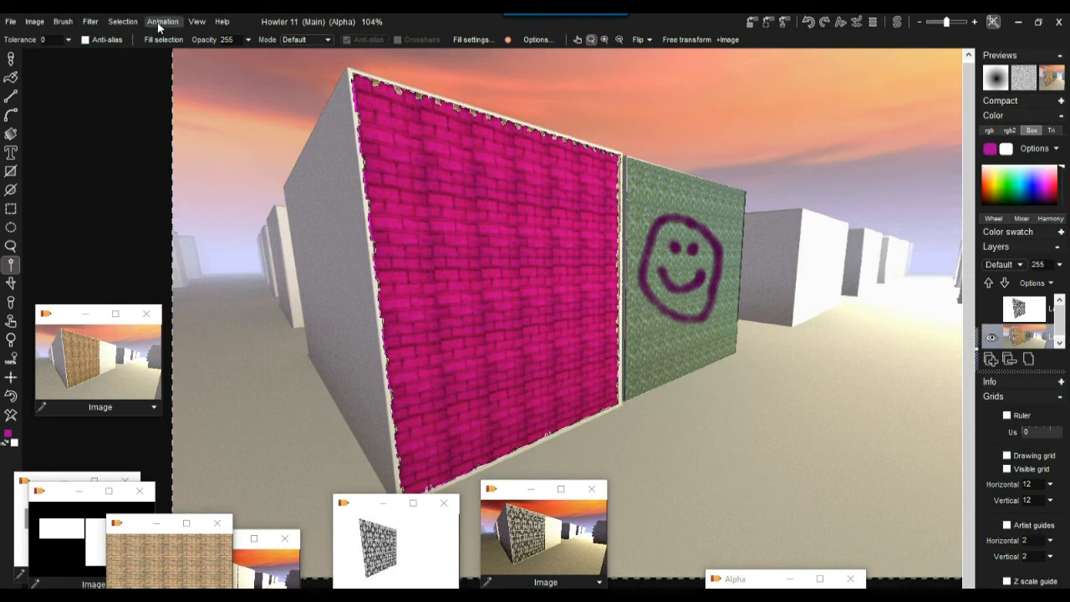
pyautogui.click(121, 22)
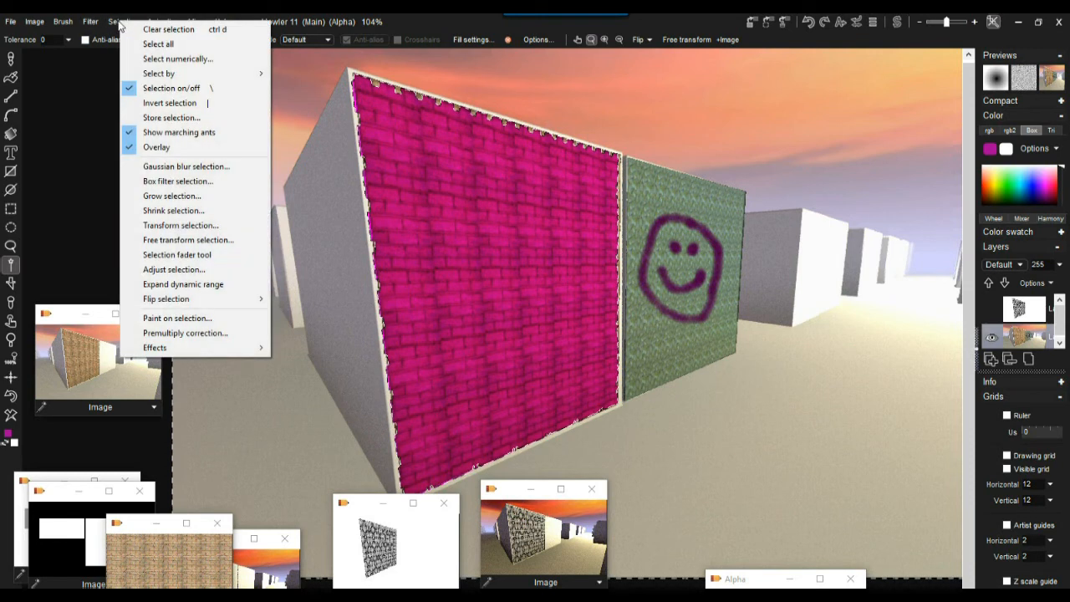
pyautogui.click(169, 107)
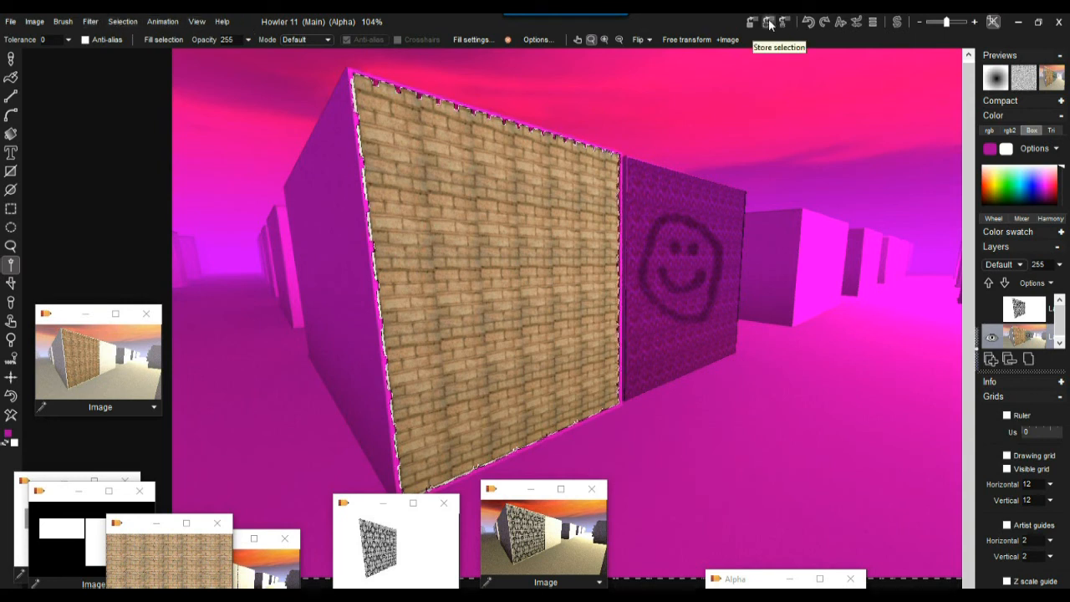
# Step: Store the selection as an alpha and rearrange the floating alpha and stored image windows around the scene
pyautogui.click(123, 21)
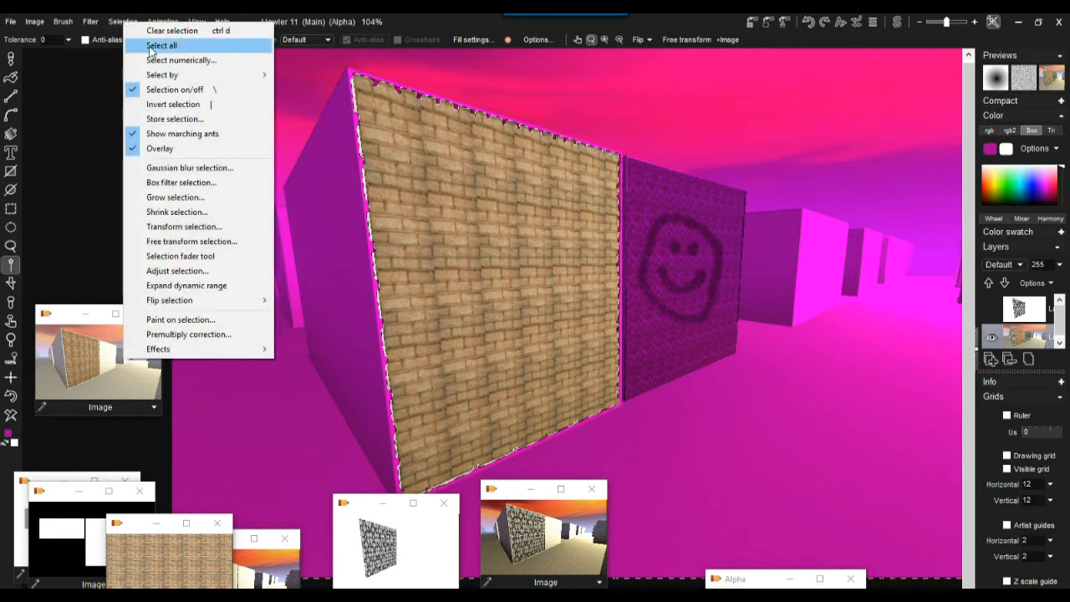
pyautogui.click(185, 120)
pyautogui.moveTo(81, 134); pyautogui.dragTo(839, 80)
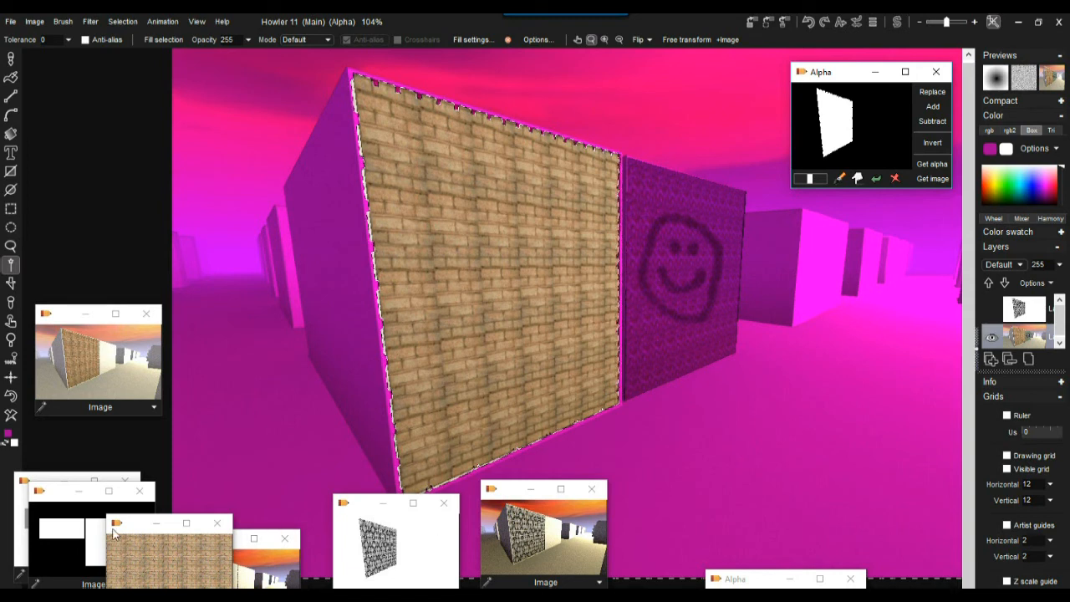
pyautogui.click(142, 525)
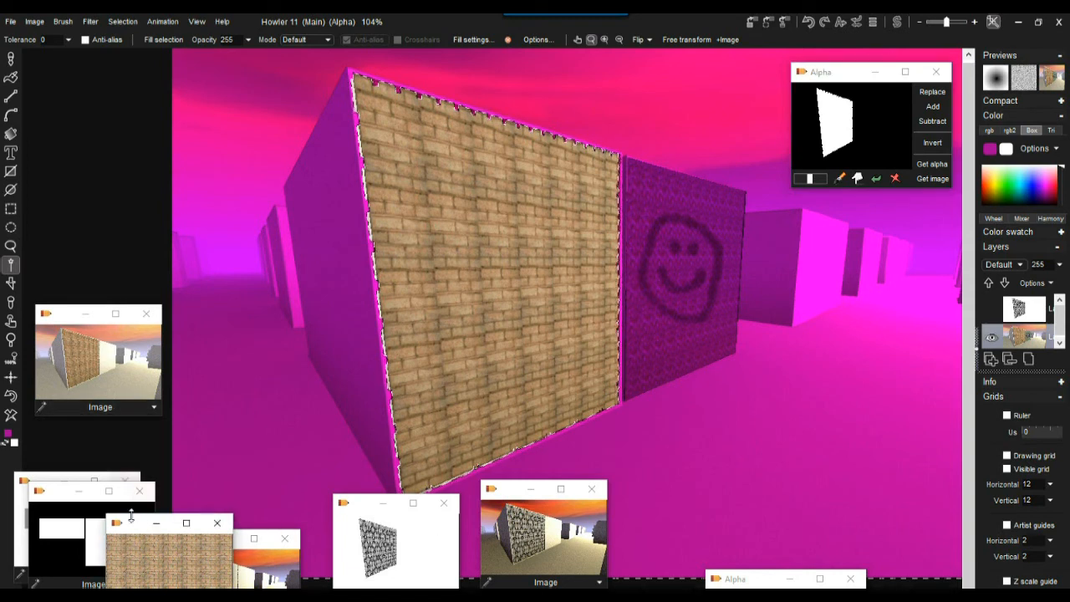
pyautogui.moveTo(133, 525); pyautogui.dragTo(85, 316)
pyautogui.moveTo(198, 541); pyautogui.dragTo(231, 251)
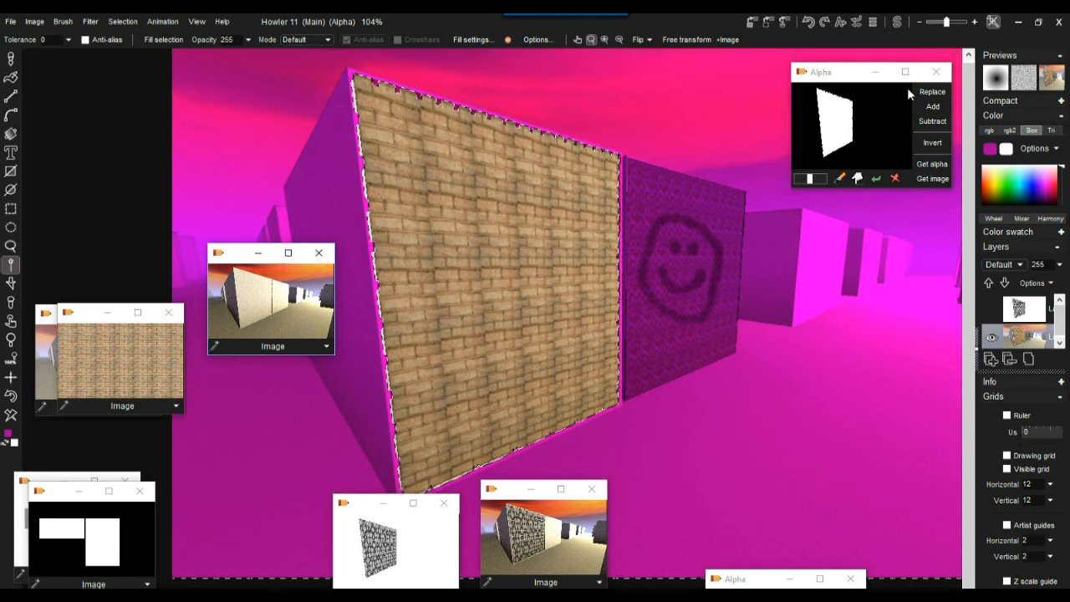
pyautogui.moveTo(832, 76); pyautogui.dragTo(899, 468)
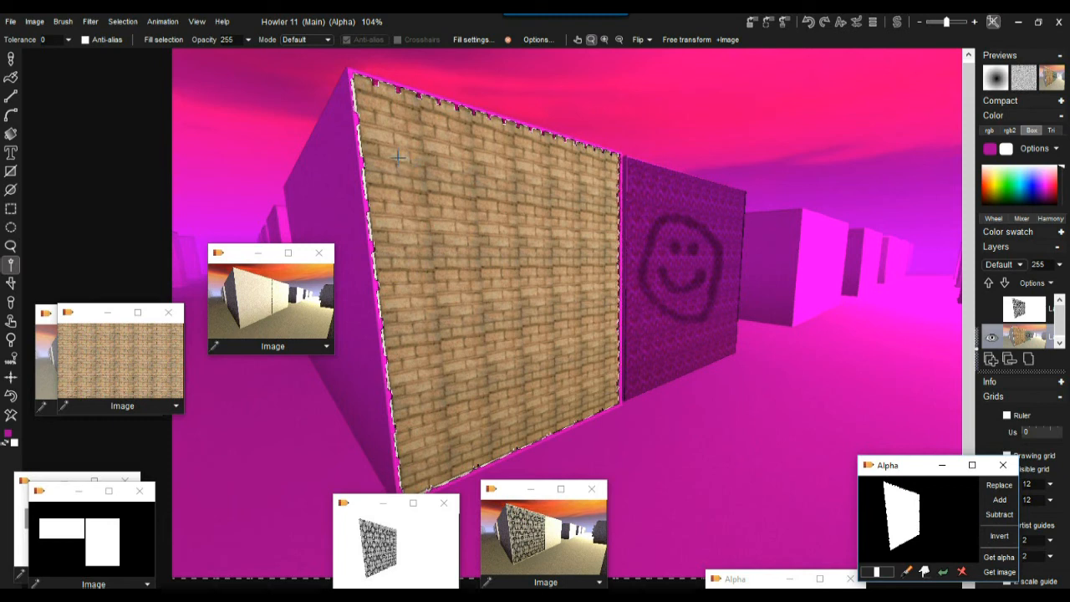
# Step: Try a Color emboss at level 246 on the selected brick wall
pyautogui.scroll(3, 524, 177)
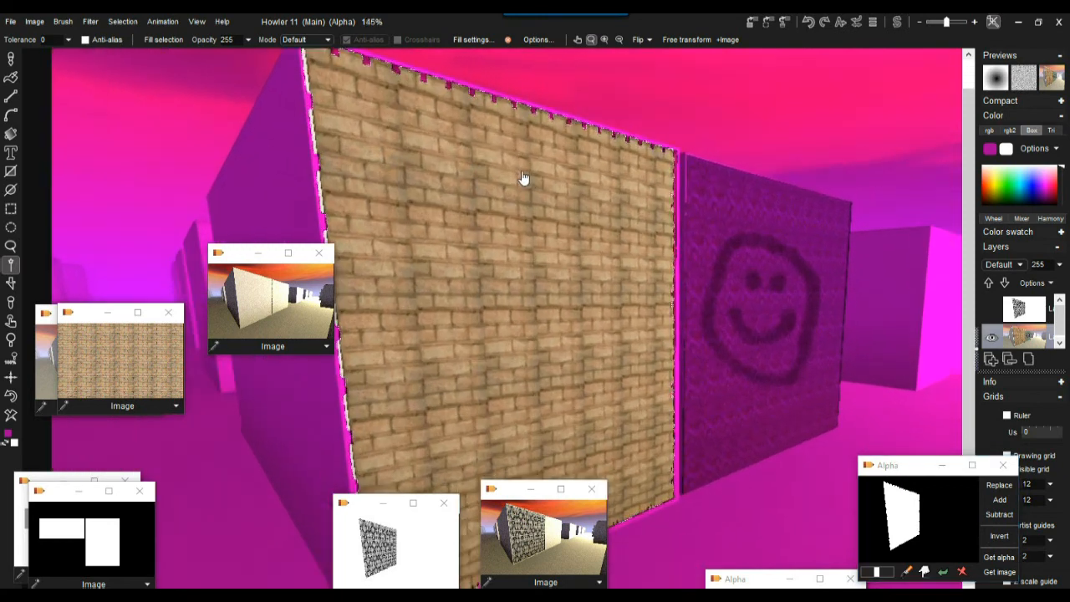
pyautogui.scroll(-1, 562, 186)
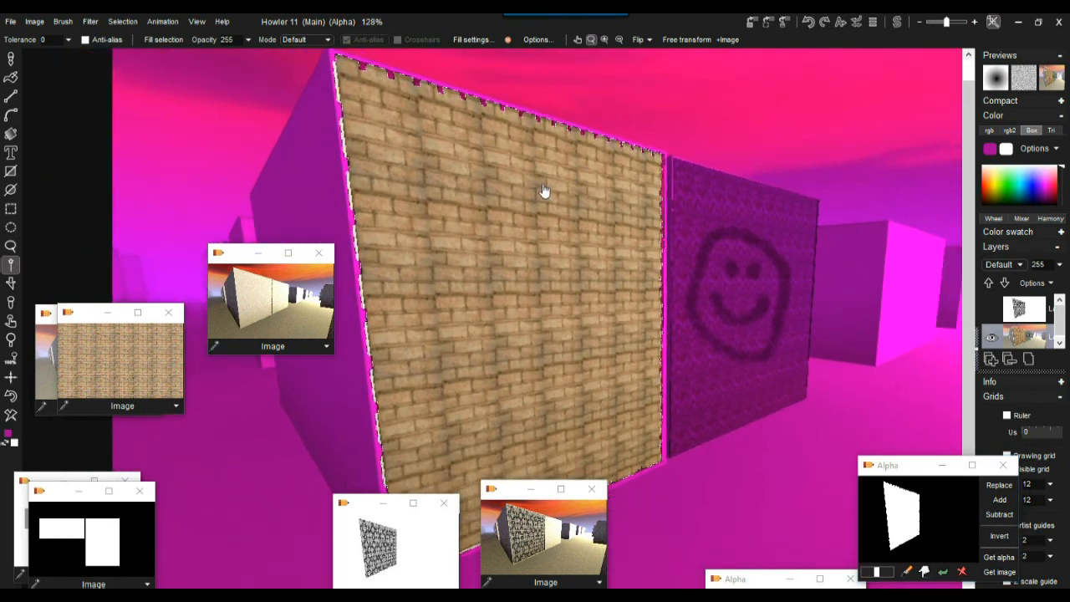
pyautogui.click(91, 25)
pyautogui.moveTo(157, 143)
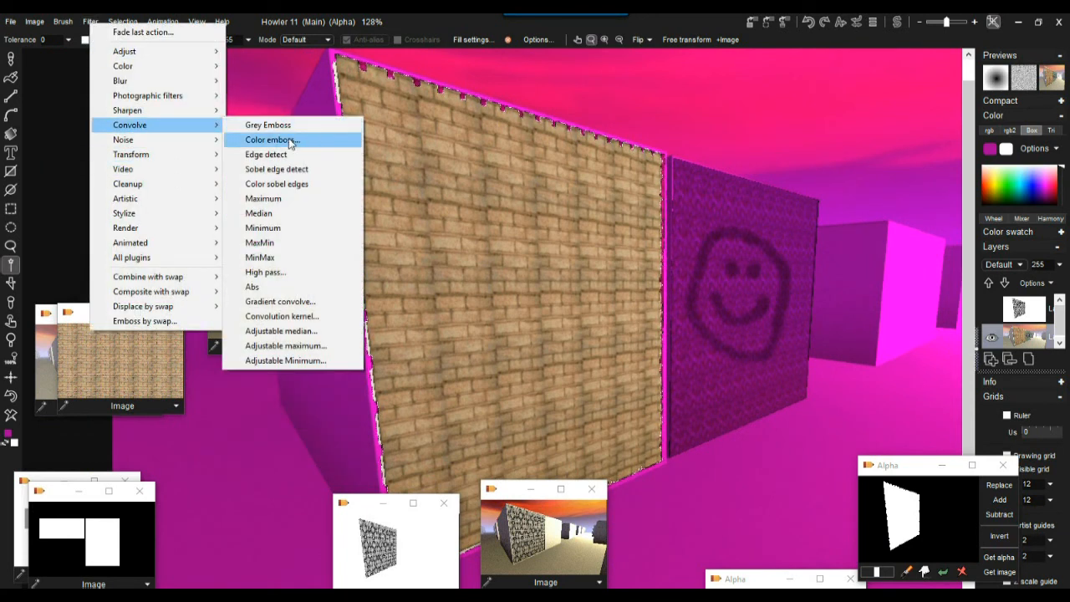
pyautogui.click(290, 140)
pyautogui.moveTo(542, 324)
pyautogui.mouseDown()
pyautogui.moveTo(560, 324)
pyautogui.moveTo(489, 324)
pyautogui.moveTo(576, 325)
pyautogui.moveTo(563, 323)
pyautogui.mouseUp()
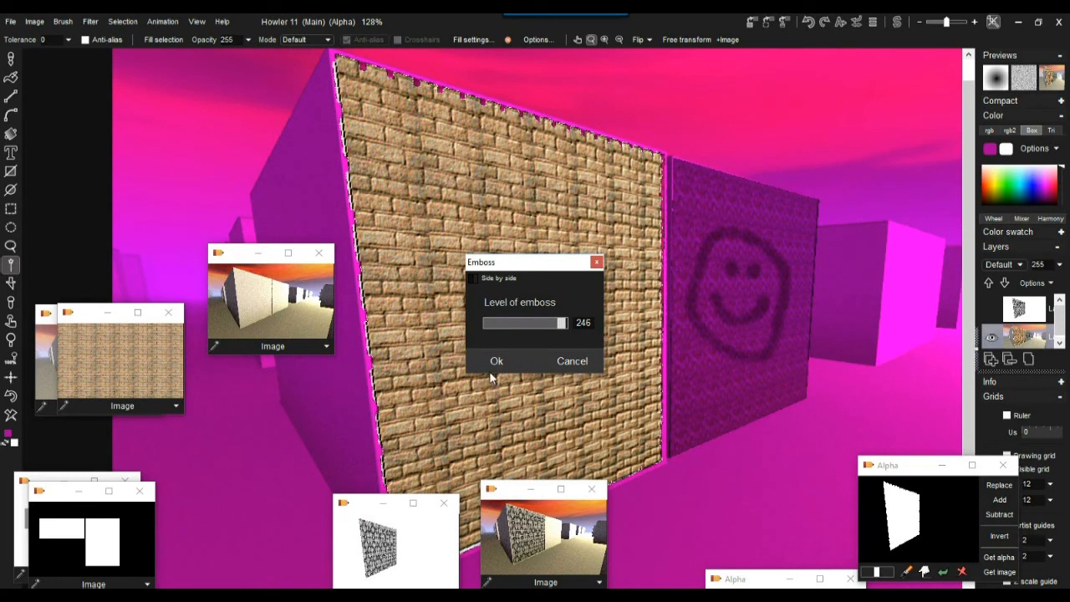
pyautogui.click(571, 361)
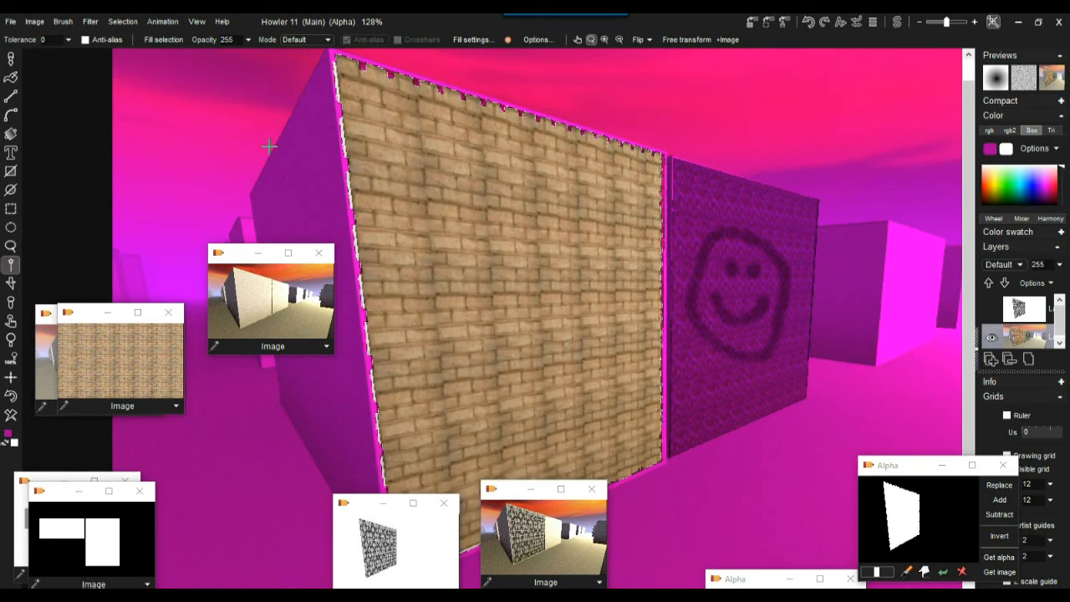
# Step: Start the Lighting tool on the selected brick wall and set light intensity 315, light distance 203, specular 105 and gloss 44
pyautogui.click(90, 22)
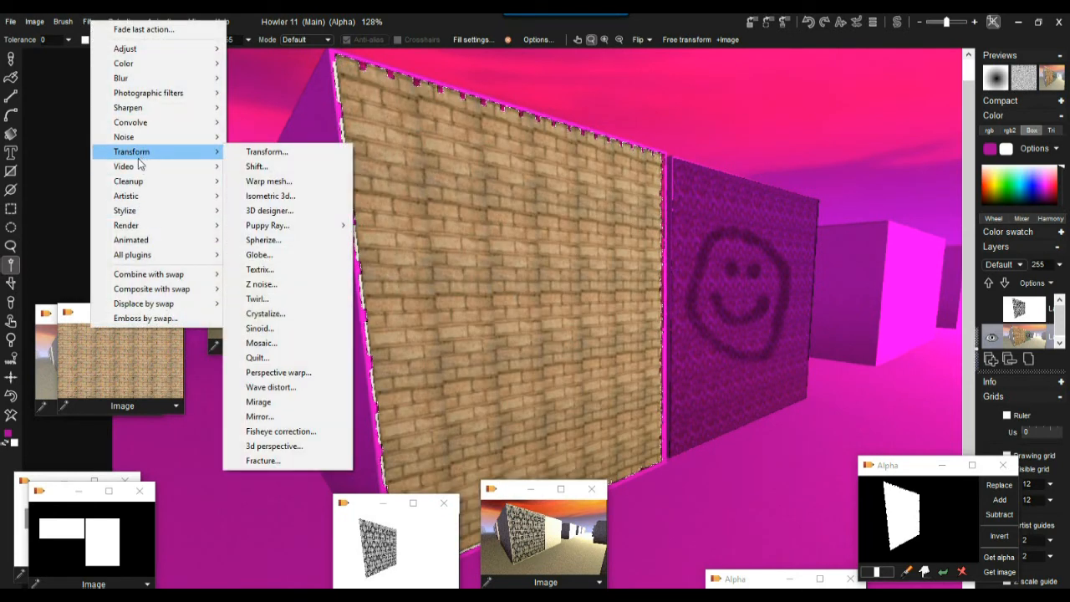
pyautogui.moveTo(144, 219)
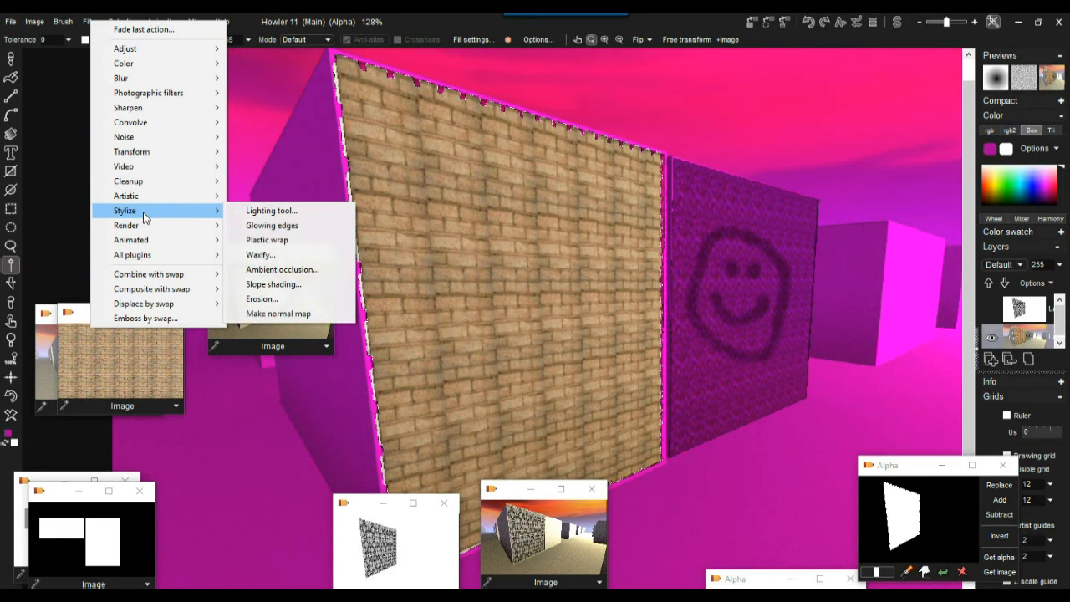
pyautogui.click(266, 214)
pyautogui.moveTo(522, 208); pyautogui.dragTo(843, 331)
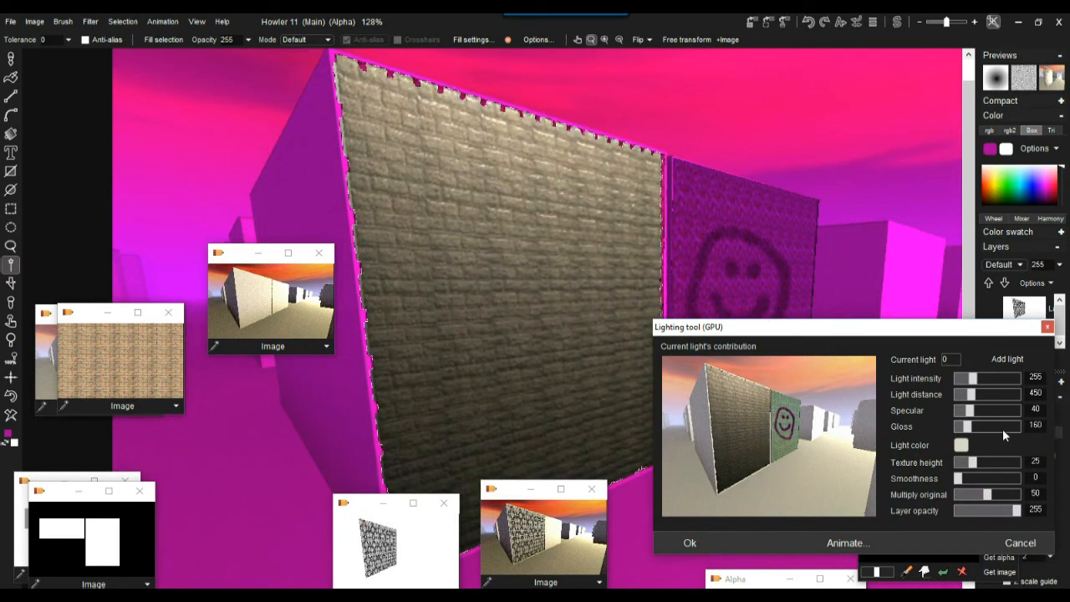
pyautogui.moveTo(972, 427); pyautogui.dragTo(978, 386)
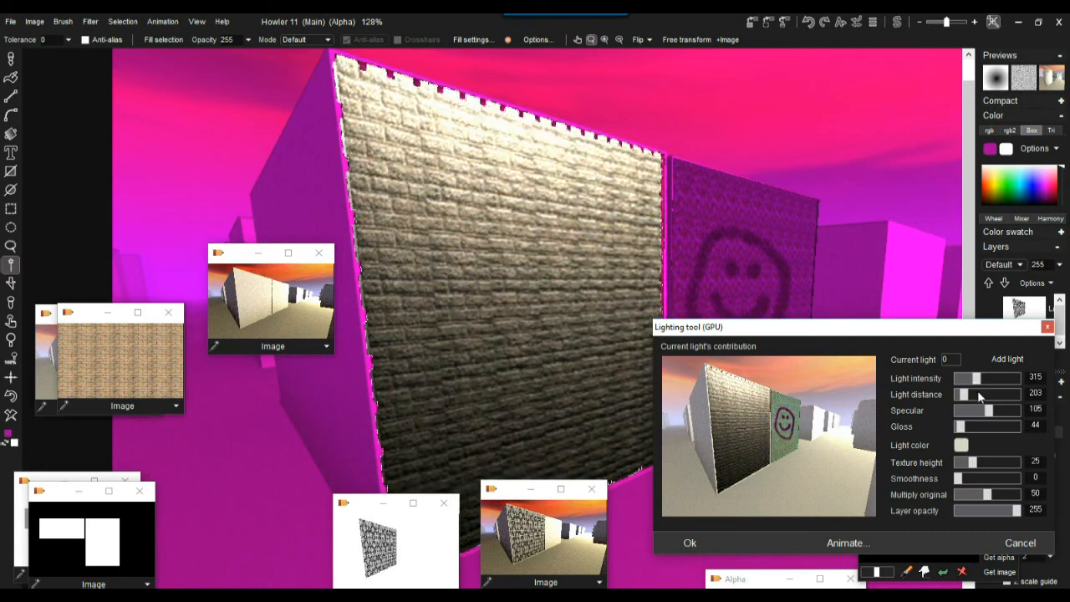
# Step: Set the lighting's texture height to 28, smoothness to 2 and multiply original to 2
pyautogui.moveTo(977, 466)
pyautogui.mouseDown()
pyautogui.moveTo(996, 463)
pyautogui.moveTo(982, 464)
pyautogui.mouseUp()
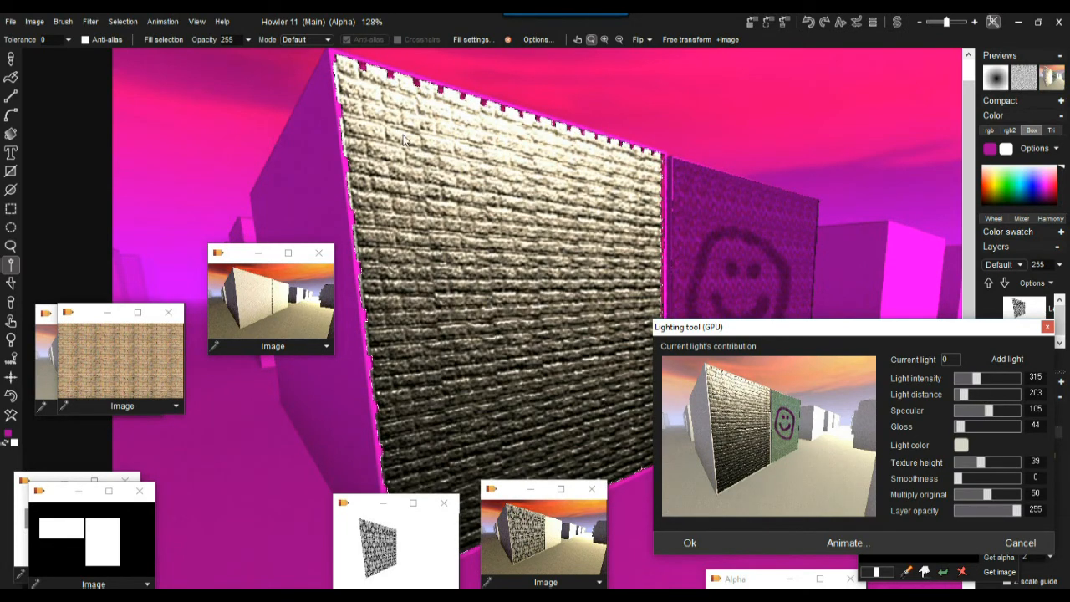
pyautogui.moveTo(979, 463); pyautogui.dragTo(961, 486)
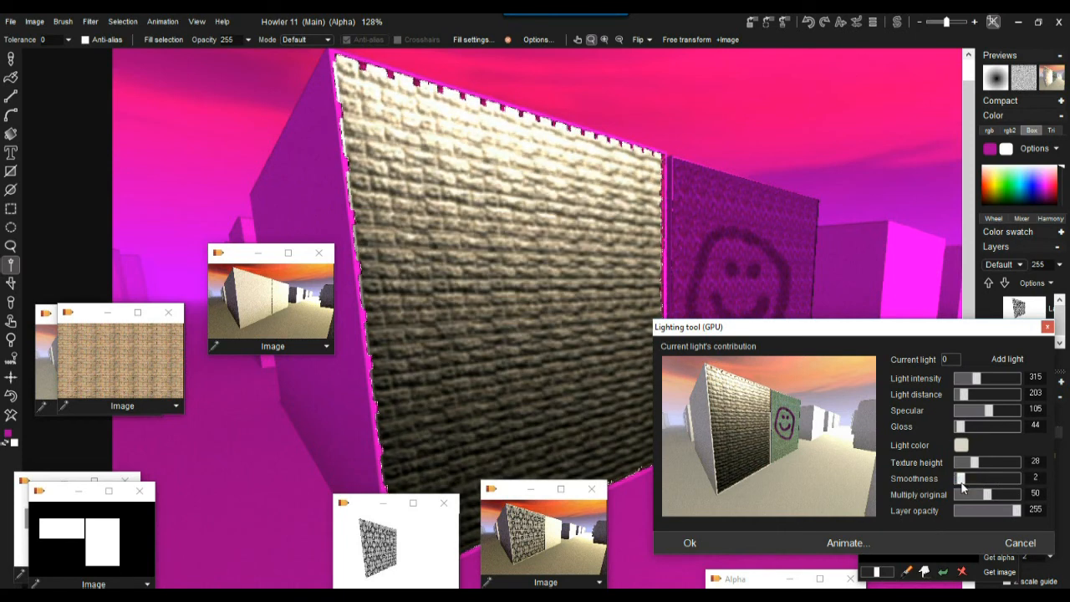
pyautogui.moveTo(976, 498); pyautogui.dragTo(948, 496)
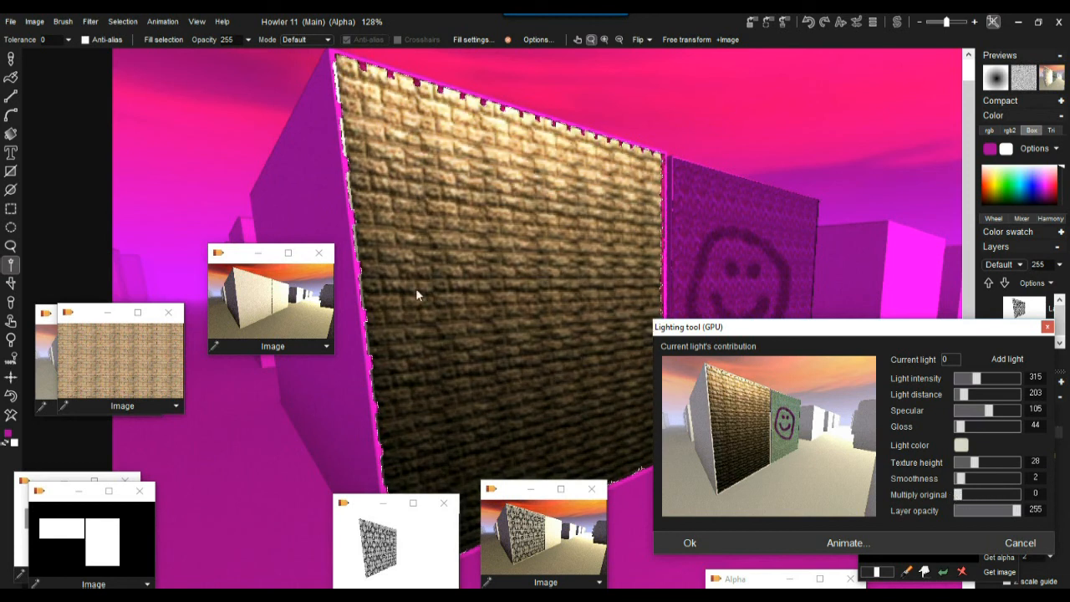
pyautogui.moveTo(976, 494)
pyautogui.mouseDown()
pyautogui.moveTo(1028, 499)
pyautogui.moveTo(956, 502)
pyautogui.mouseUp()
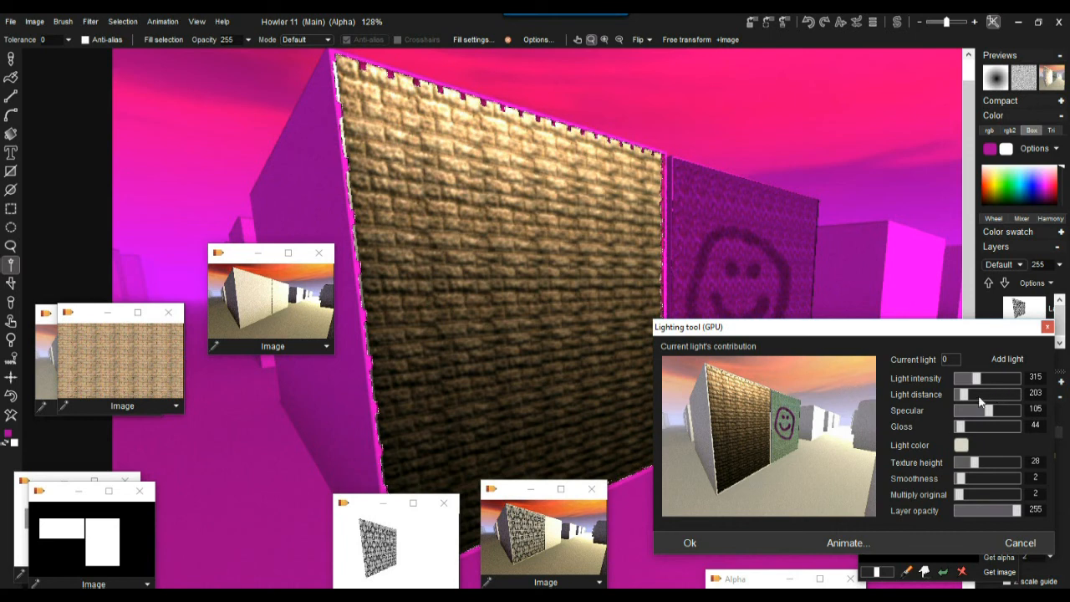
# Step: Change the light color to a muted orange
pyautogui.click(962, 447)
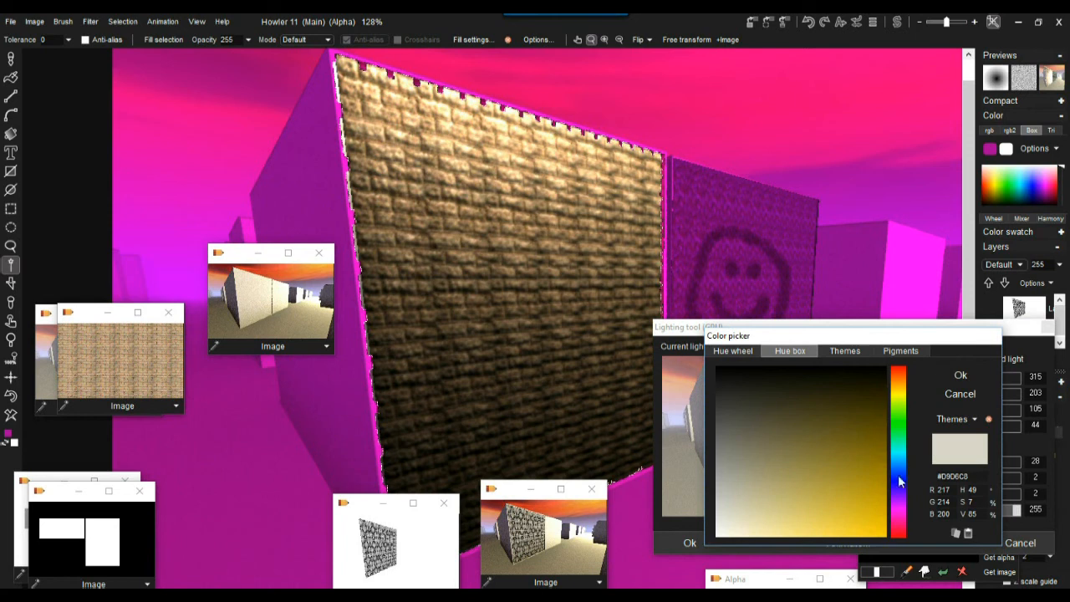
pyautogui.click(898, 520)
pyautogui.click(851, 523)
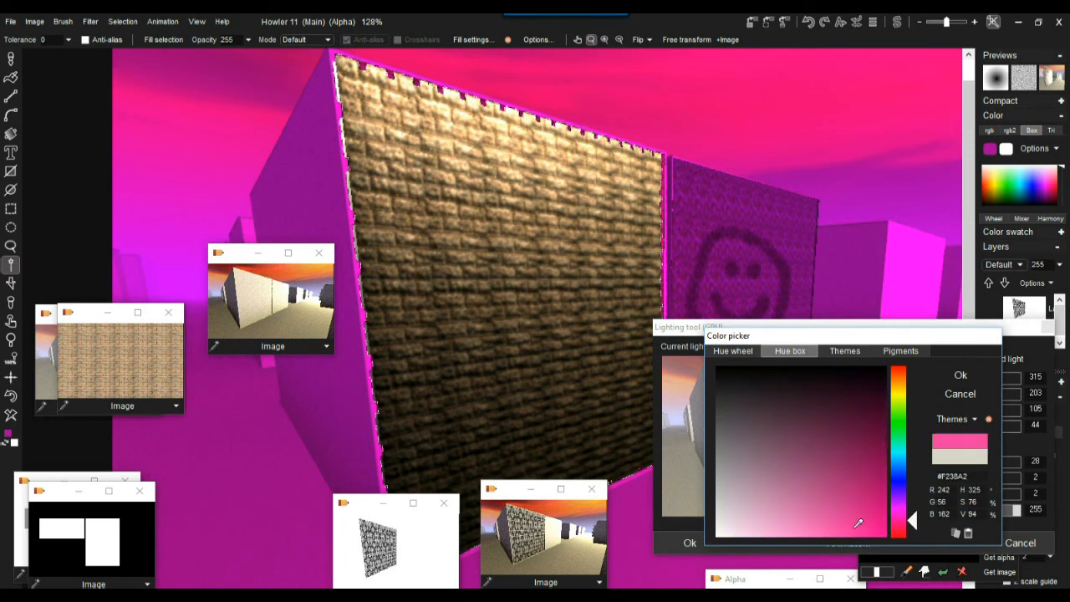
pyautogui.moveTo(903, 521); pyautogui.dragTo(897, 530)
pyautogui.click(836, 514)
pyautogui.moveTo(836, 514); pyautogui.dragTo(839, 525)
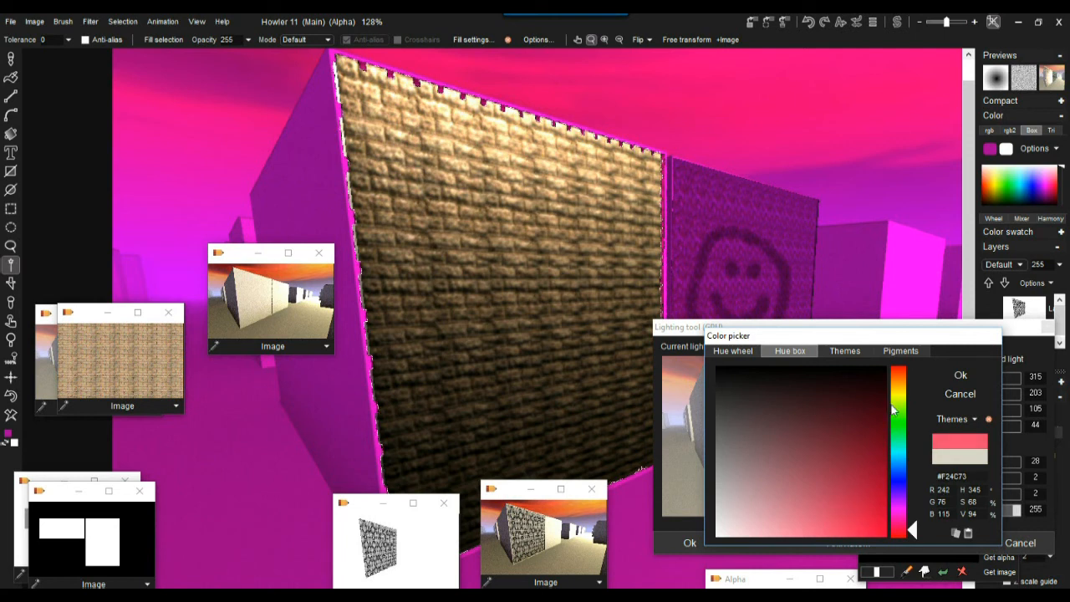
pyautogui.click(898, 369)
pyautogui.click(897, 373)
pyautogui.moveTo(853, 441); pyautogui.dragTo(844, 504)
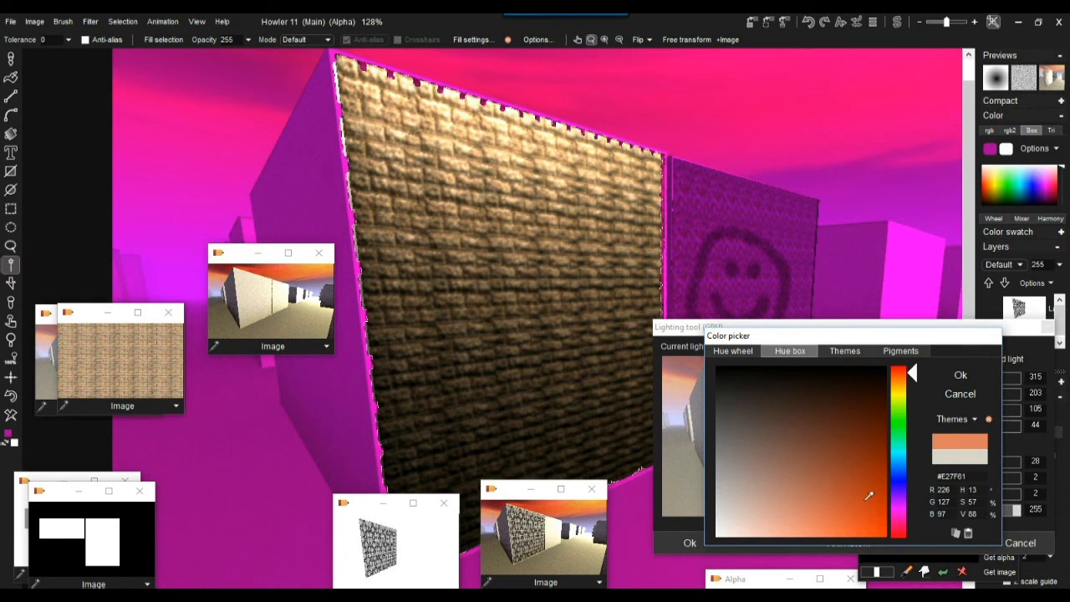
pyautogui.click(960, 377)
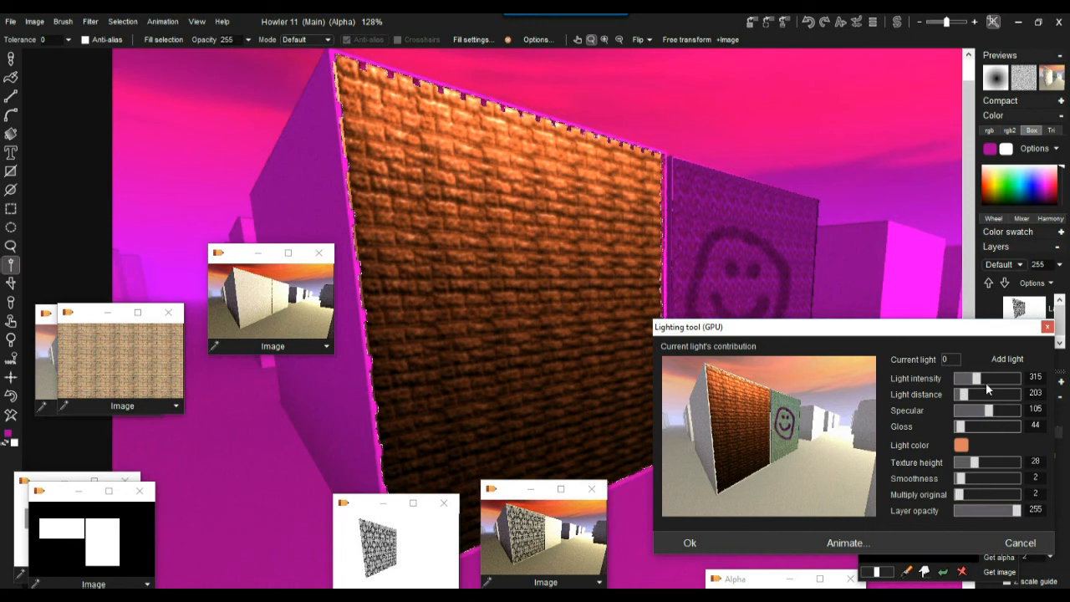
# Step: Set light intensity 281, texture height 35, specular 141 and gloss 44, and apply the lighting to the brick wall
pyautogui.moveTo(981, 377)
pyautogui.mouseDown()
pyautogui.moveTo(997, 378)
pyautogui.moveTo(977, 380)
pyautogui.mouseUp()
pyautogui.moveTo(974, 463); pyautogui.dragTo(981, 465)
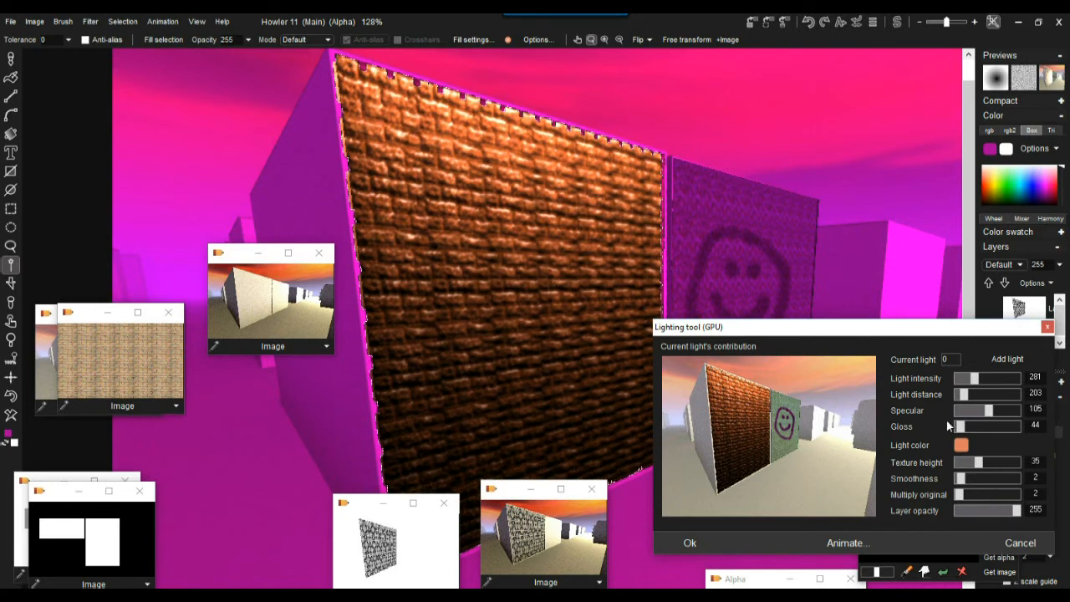
pyautogui.moveTo(962, 429)
pyautogui.mouseDown()
pyautogui.moveTo(1025, 414)
pyautogui.moveTo(972, 418)
pyautogui.moveTo(998, 414)
pyautogui.moveTo(961, 433)
pyautogui.mouseUp()
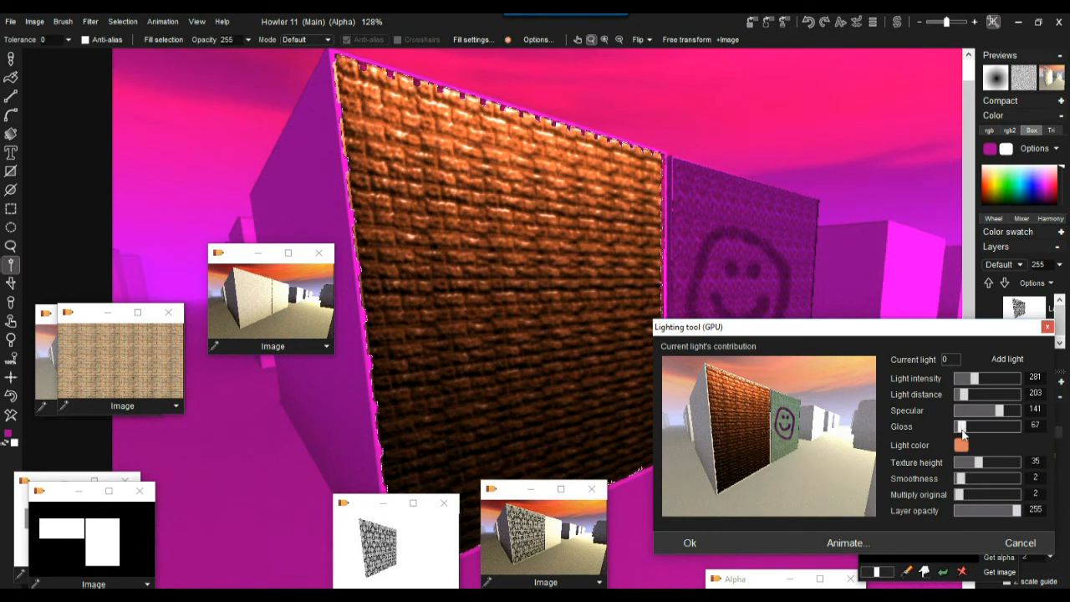
pyautogui.click(960, 432)
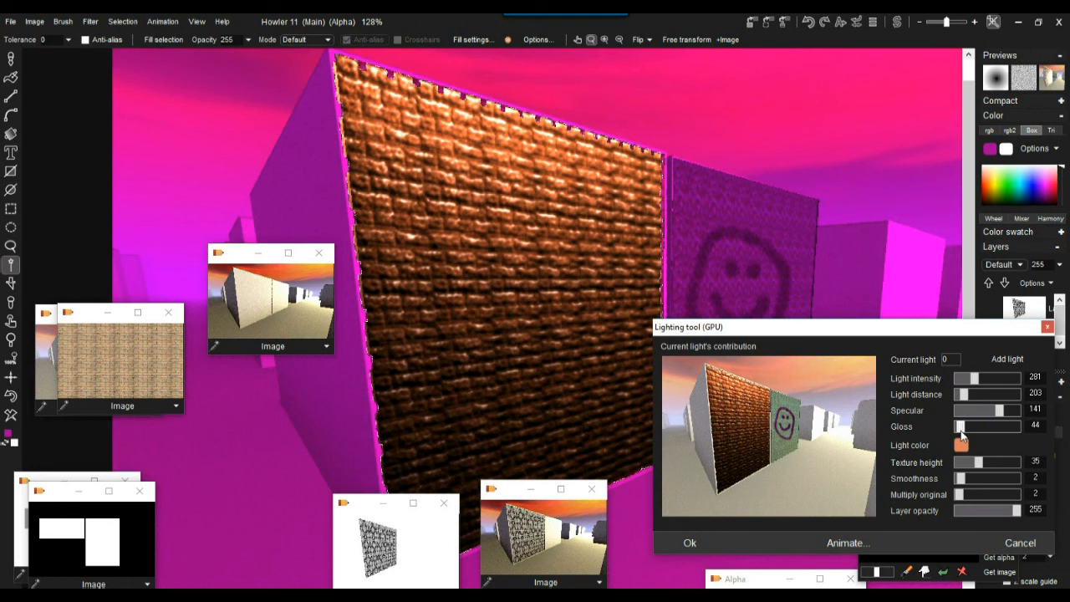
pyautogui.click(689, 543)
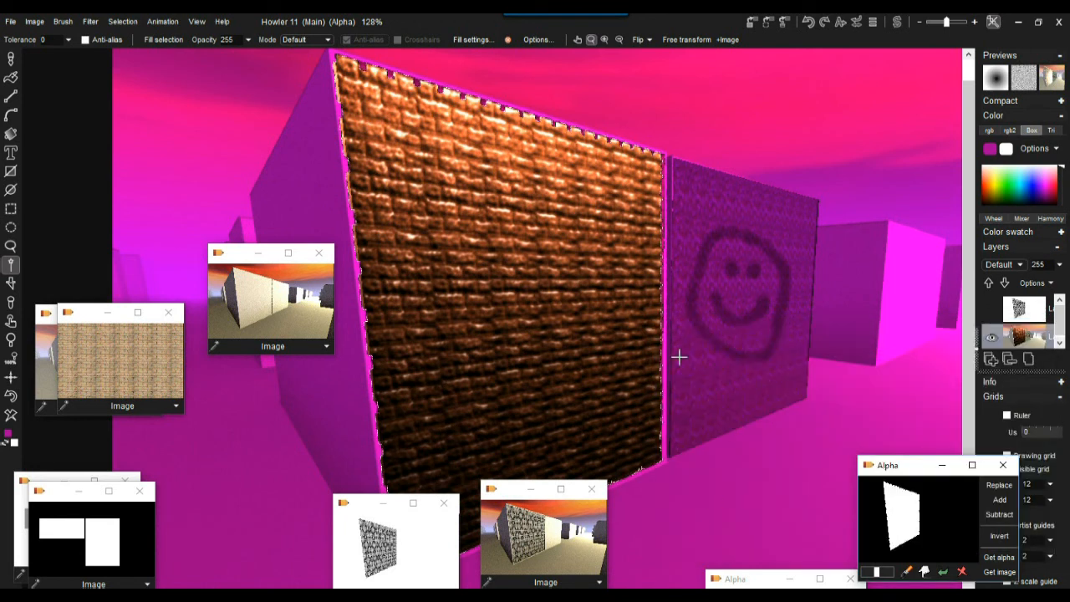
# Step: Clear the brick wall selection and show the whole scene at 82% zoom
pyautogui.click(119, 21)
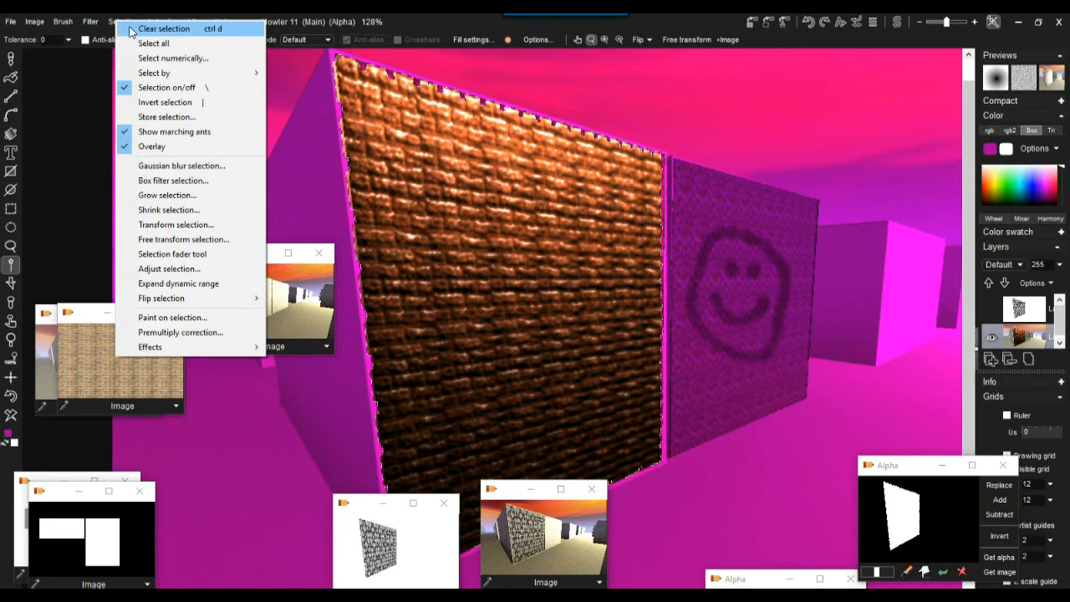
pyautogui.click(138, 28)
pyautogui.scroll(-3, 653, 240)
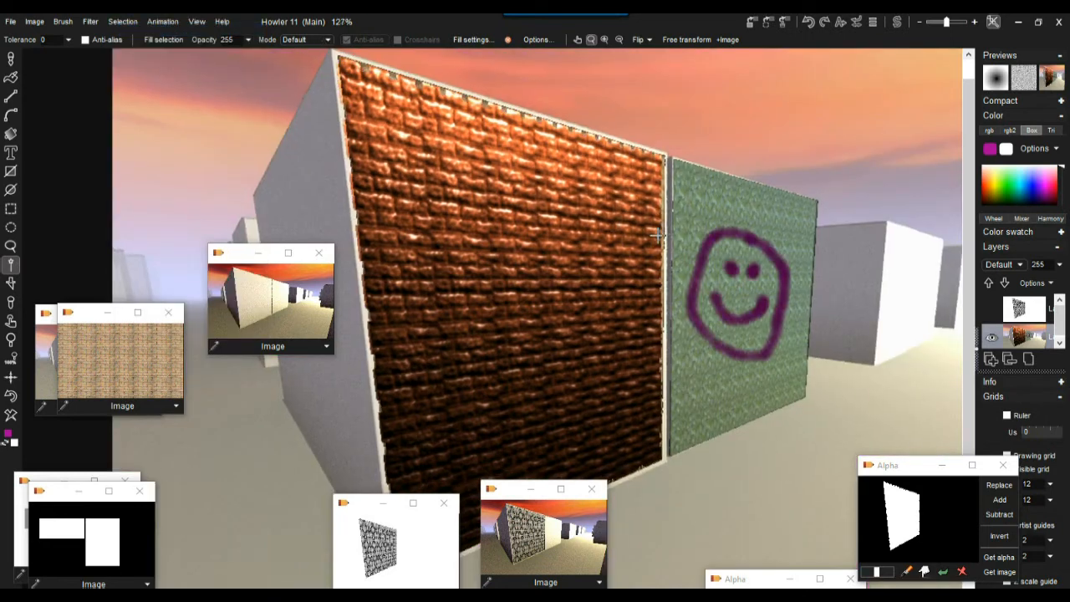
pyautogui.moveTo(578, 242); pyautogui.dragTo(640, 219)
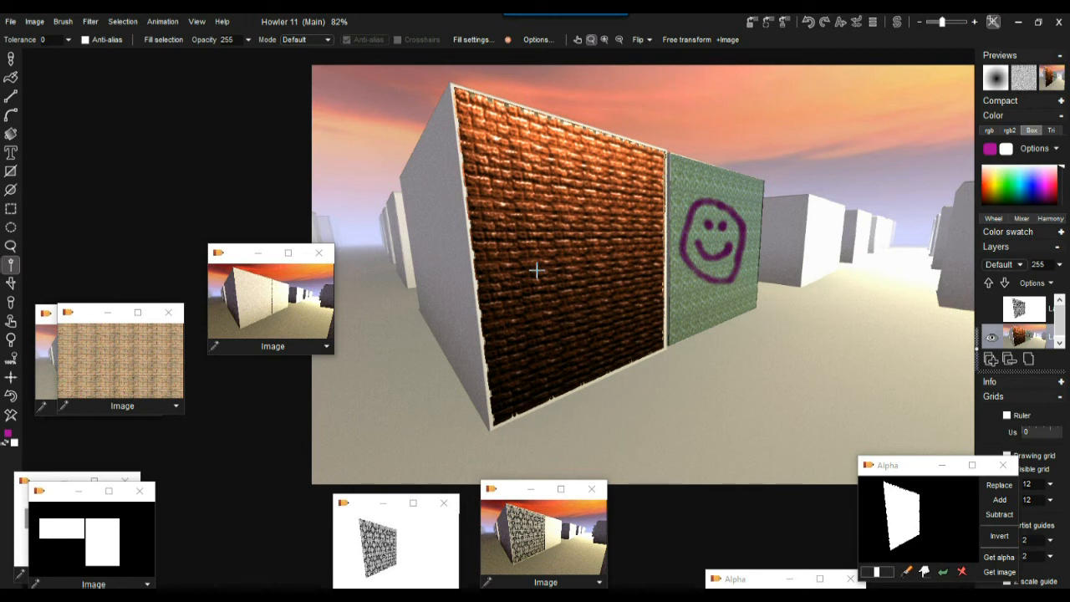
# Step: Move the stored plain scene image aside and recall first the plain scene and after it the white-rectangle mask onto the canvas
pyautogui.moveTo(236, 256); pyautogui.dragTo(114, 99)
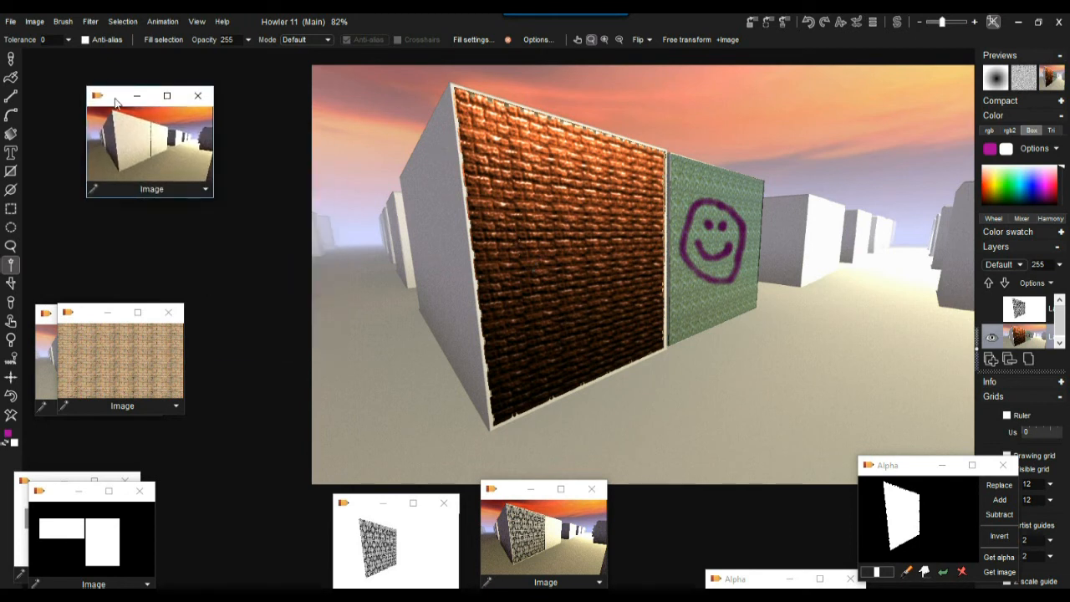
pyautogui.doubleClick(129, 134)
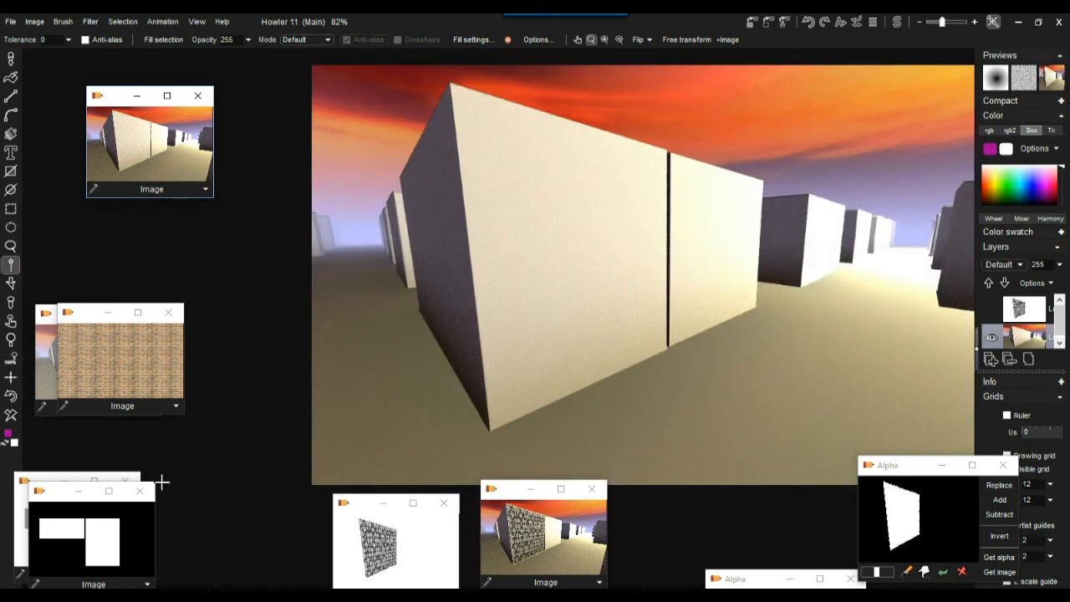
pyautogui.doubleClick(114, 548)
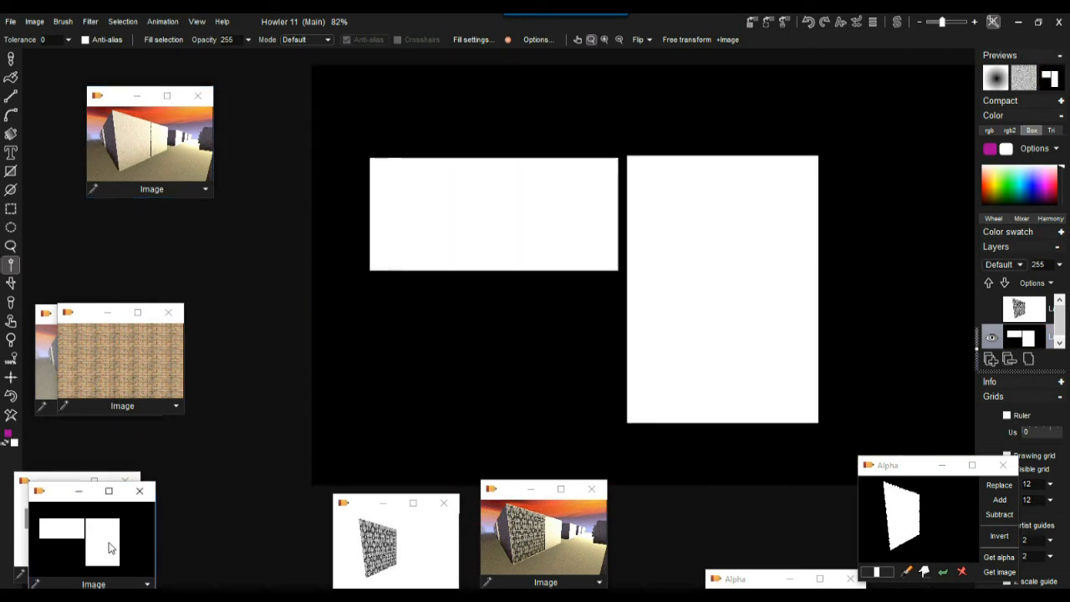
# Step: Clear the canvas to white, move the stored wall alpha out of the way and pick dark blue as the drawing color
pyautogui.click(13, 417)
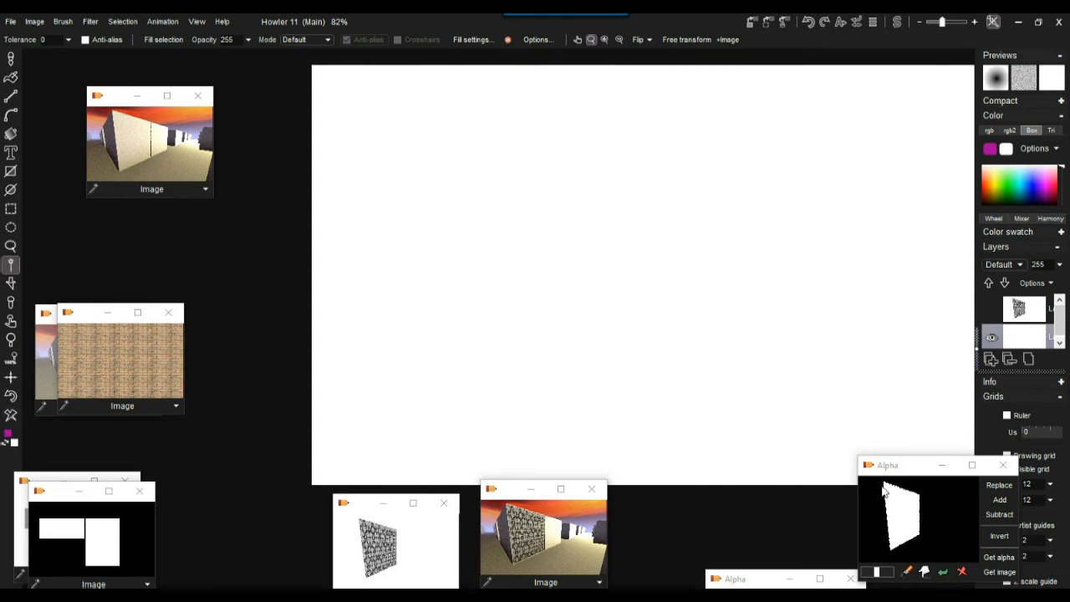
pyautogui.moveTo(887, 471); pyautogui.dragTo(916, 517)
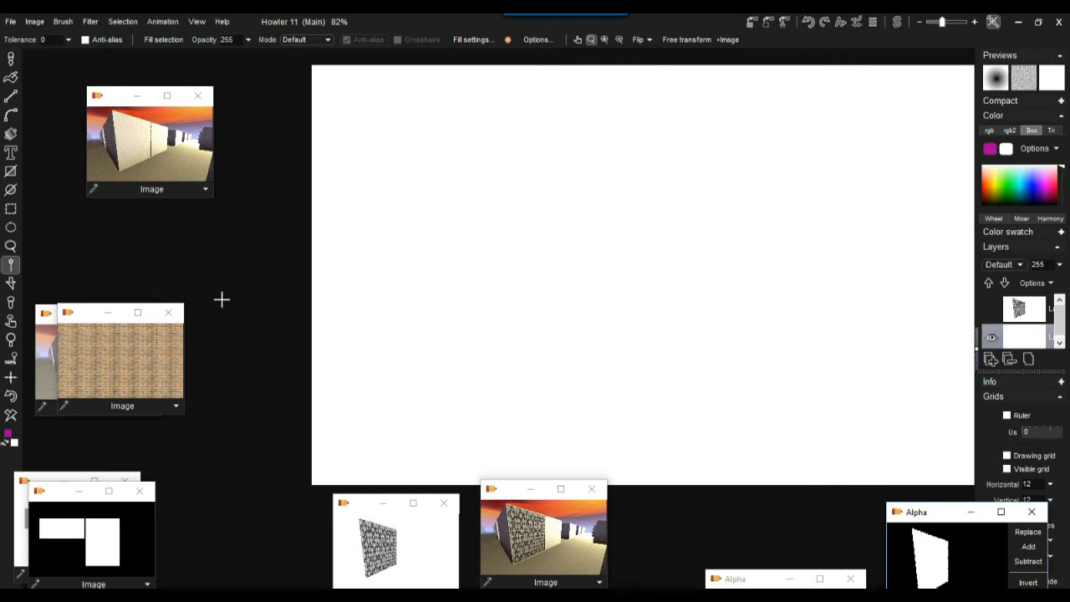
pyautogui.click(1025, 191)
pyautogui.moveTo(1024, 195); pyautogui.dragTo(1028, 196)
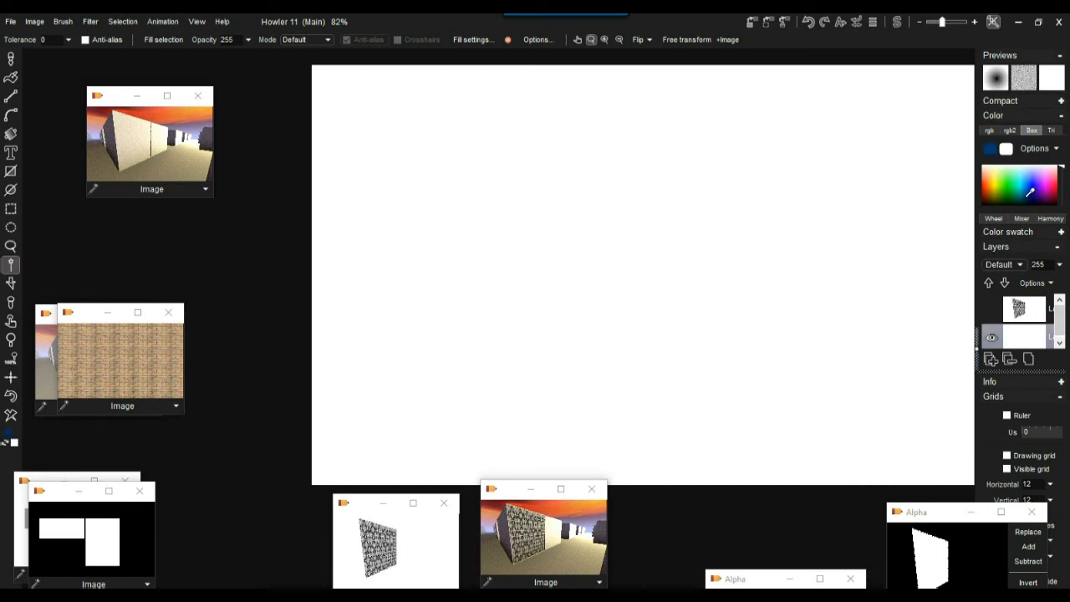
pyautogui.click(625, 261)
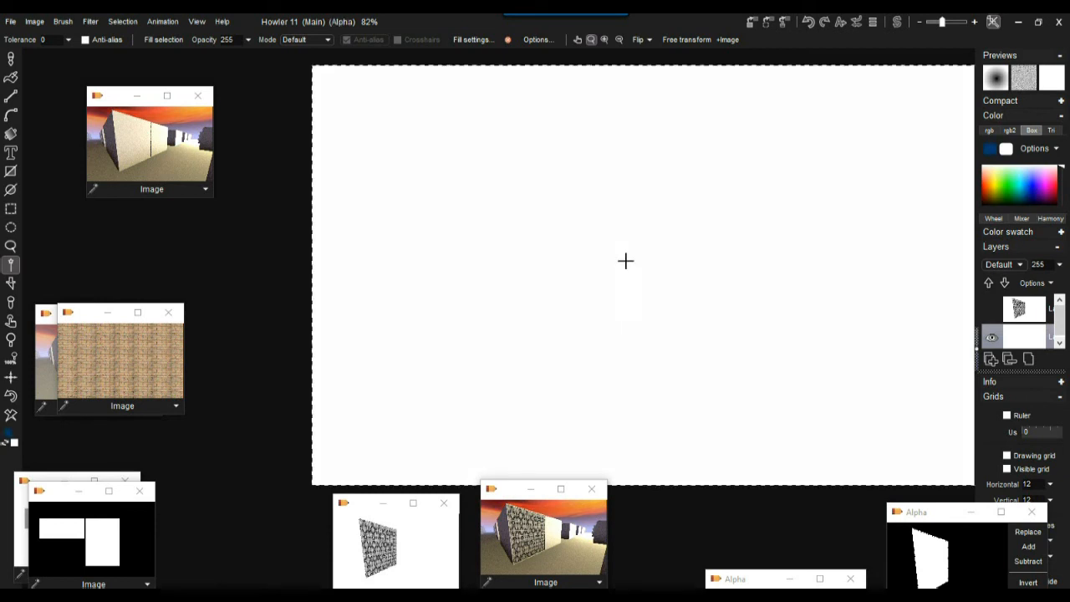
pyautogui.click(123, 21)
pyautogui.click(159, 29)
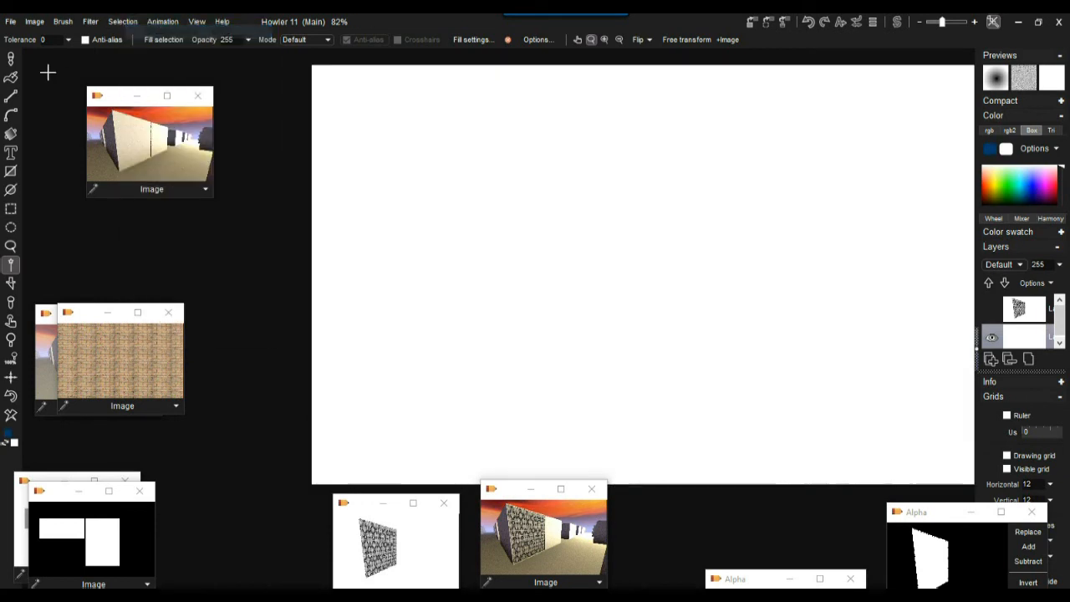
# Step: Draw three filled dark blue rectangles on the white canvas: one wide, one tall and narrow, and one small
pyautogui.click(12, 174)
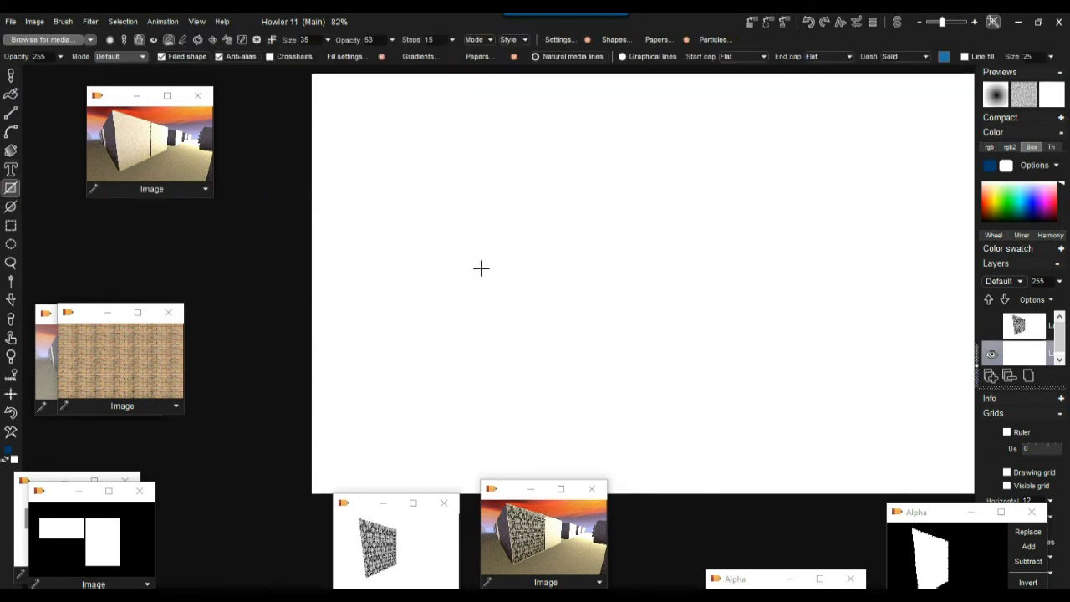
pyautogui.moveTo(372, 151); pyautogui.dragTo(706, 258)
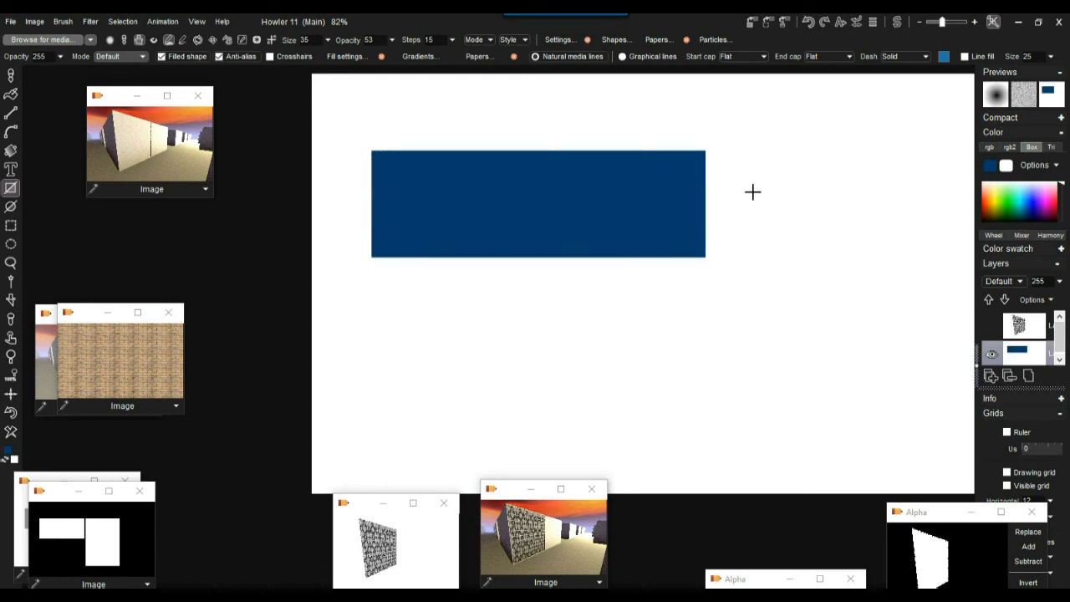
pyautogui.moveTo(734, 150); pyautogui.dragTo(803, 451)
pyautogui.moveTo(836, 208); pyautogui.dragTo(956, 310)
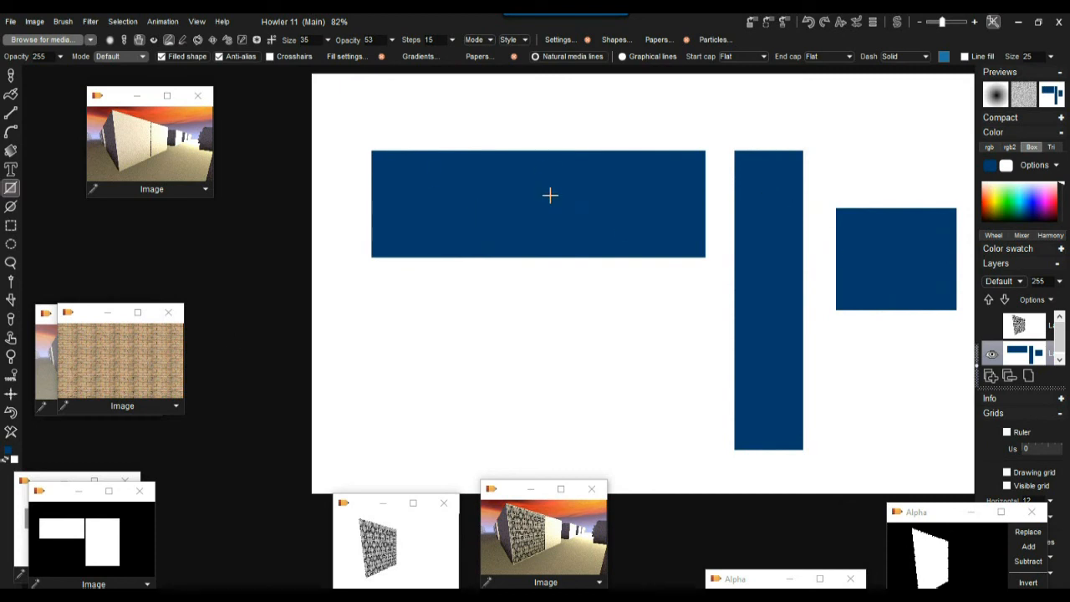
# Step: Convert the rectangle image to greyscale by Average and expand its dynamic range to pure black and white
pyautogui.click(34, 21)
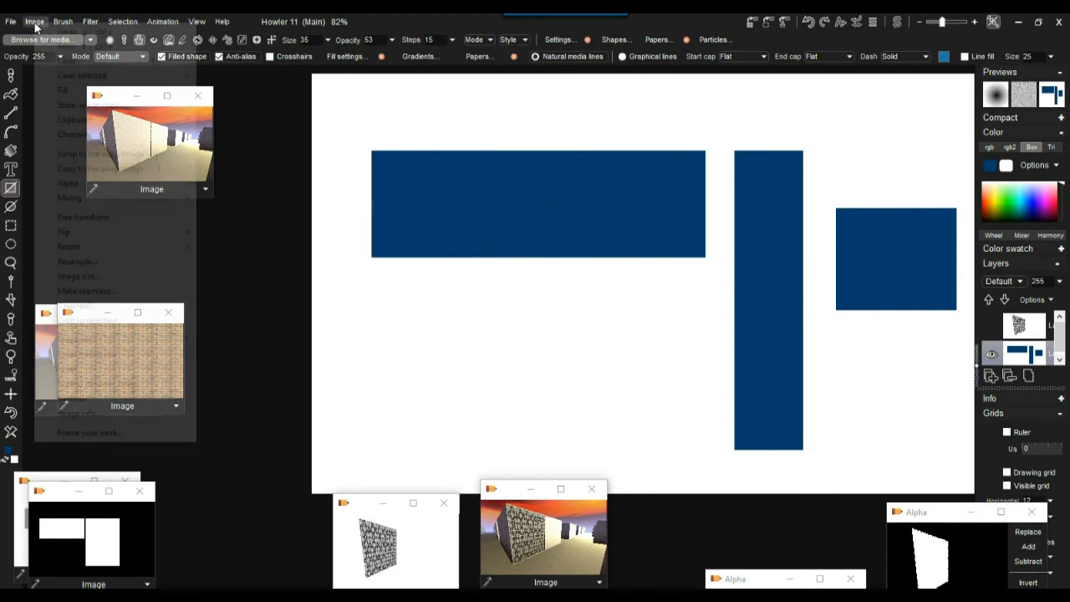
pyautogui.moveTo(166, 340)
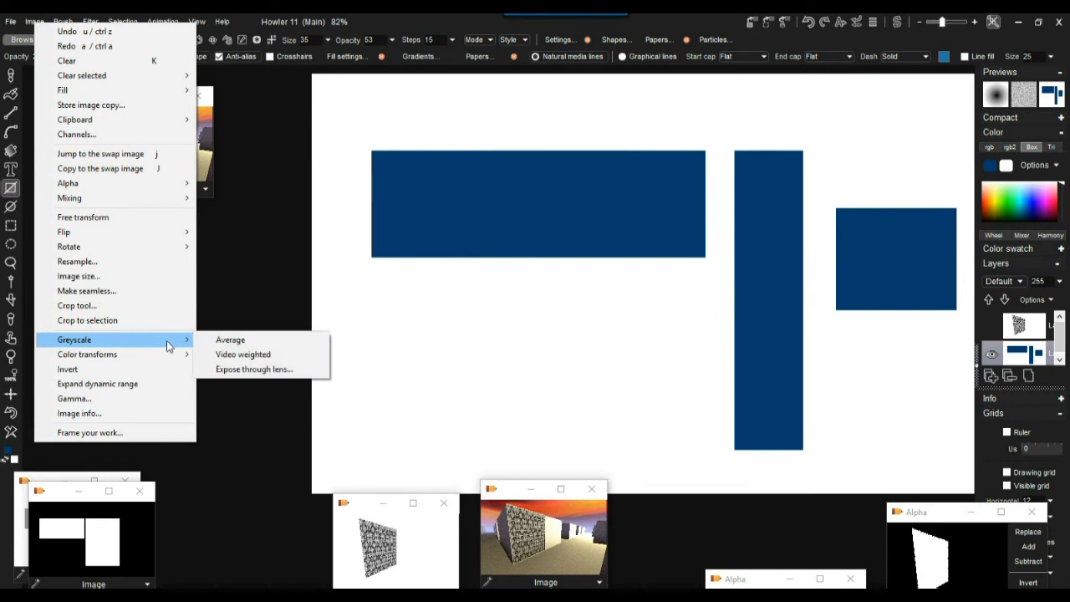
pyautogui.click(256, 341)
pyautogui.click(34, 21)
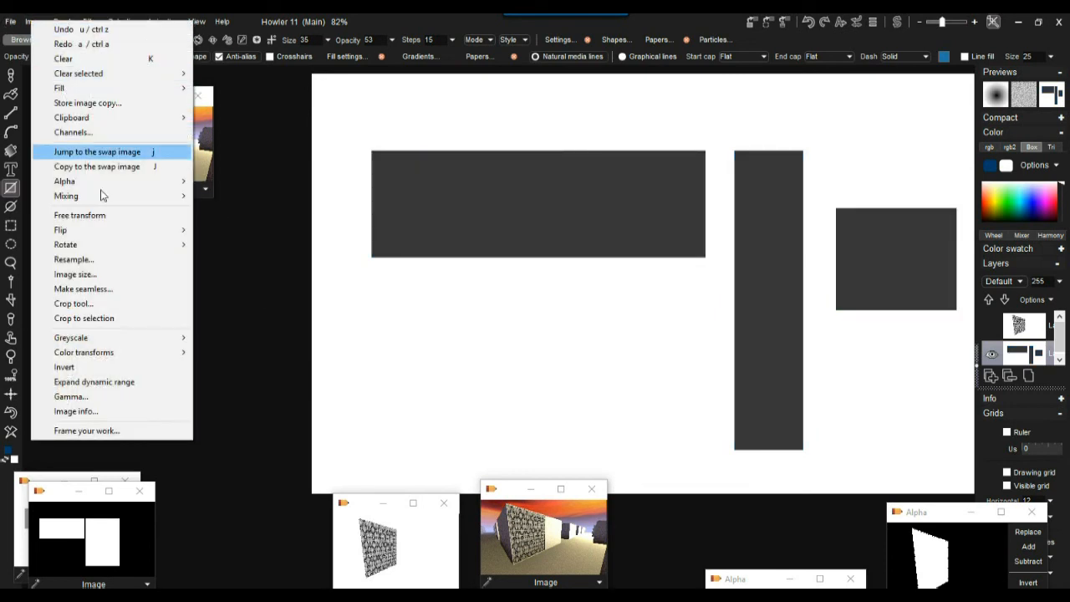
pyautogui.click(141, 382)
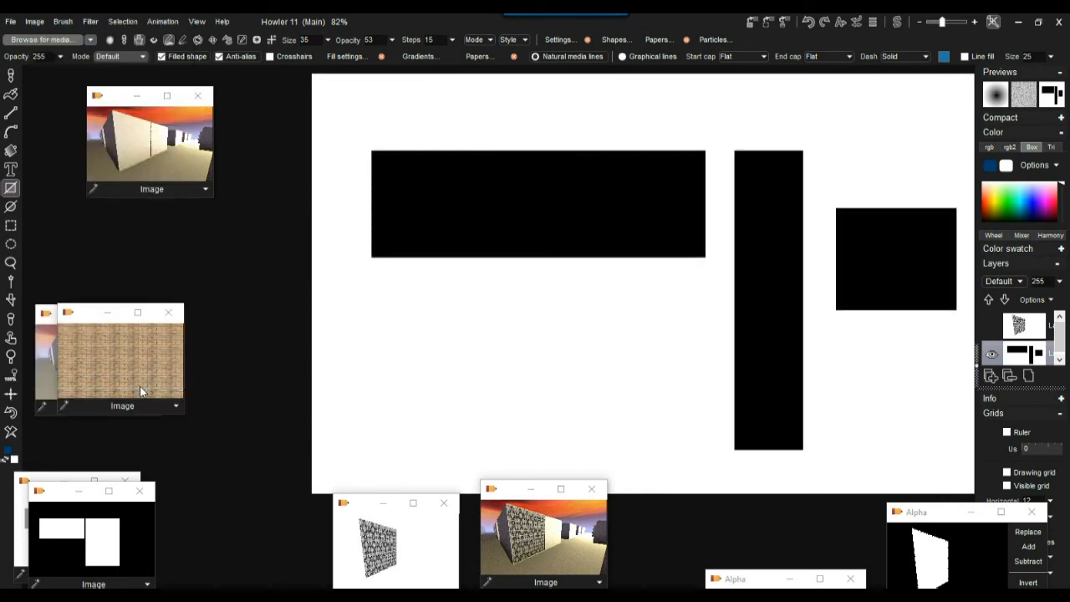
# Step: Store a copy of the black-rectangle image and open it in Puppy Ray GPU at Medium quality
pyautogui.click(755, 23)
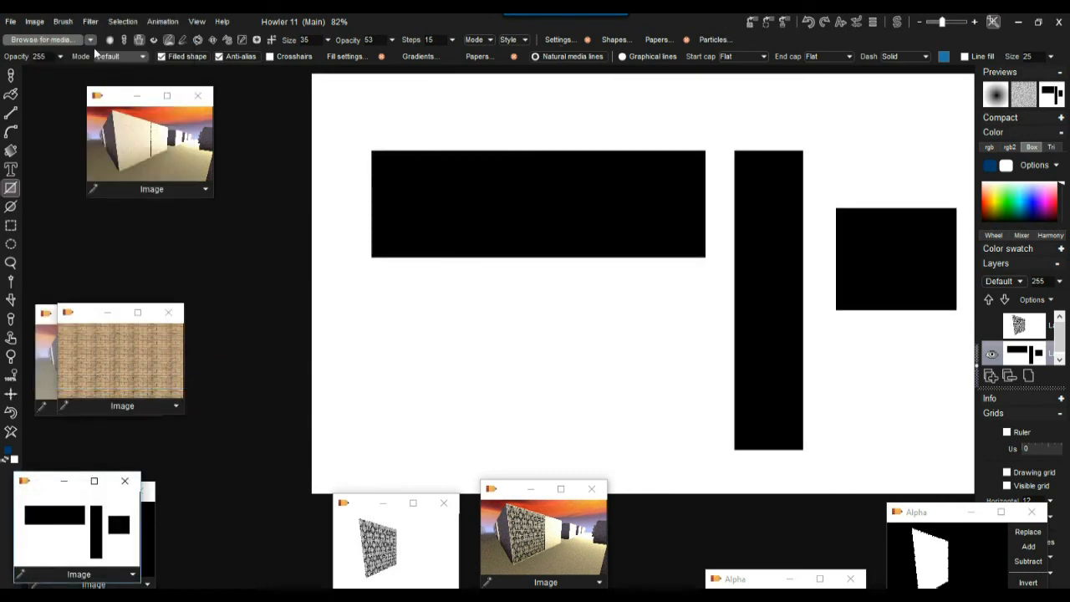
pyautogui.click(90, 21)
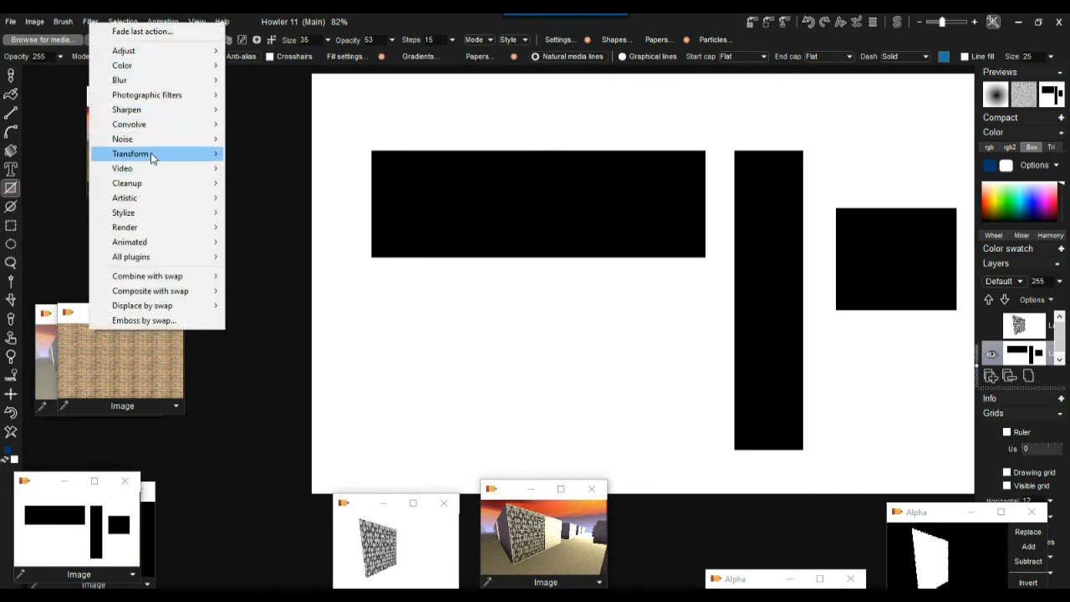
pyautogui.moveTo(154, 159)
pyautogui.moveTo(283, 233)
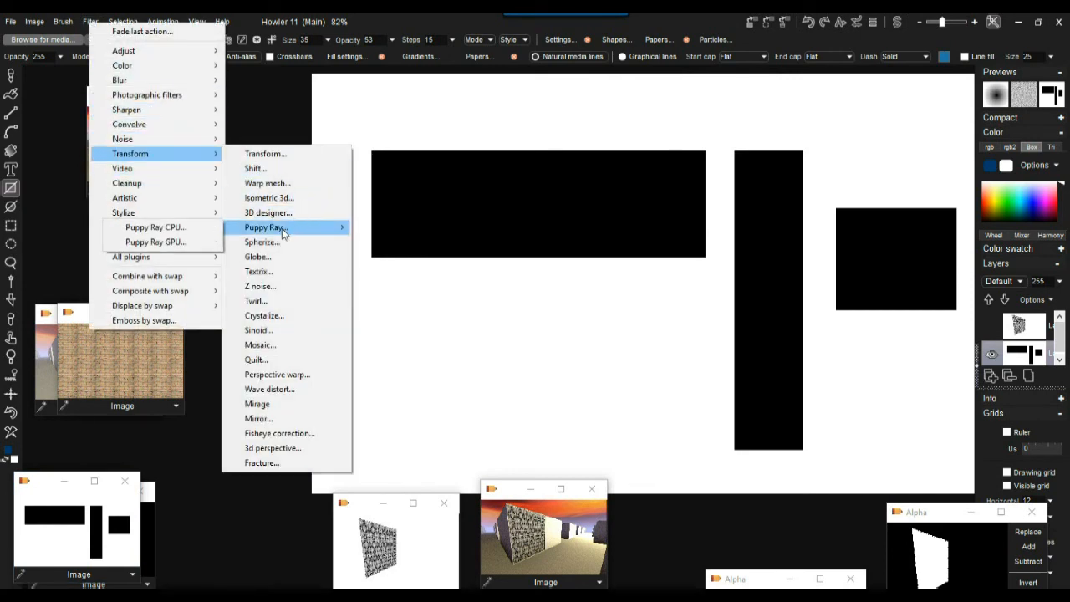
pyautogui.click(154, 242)
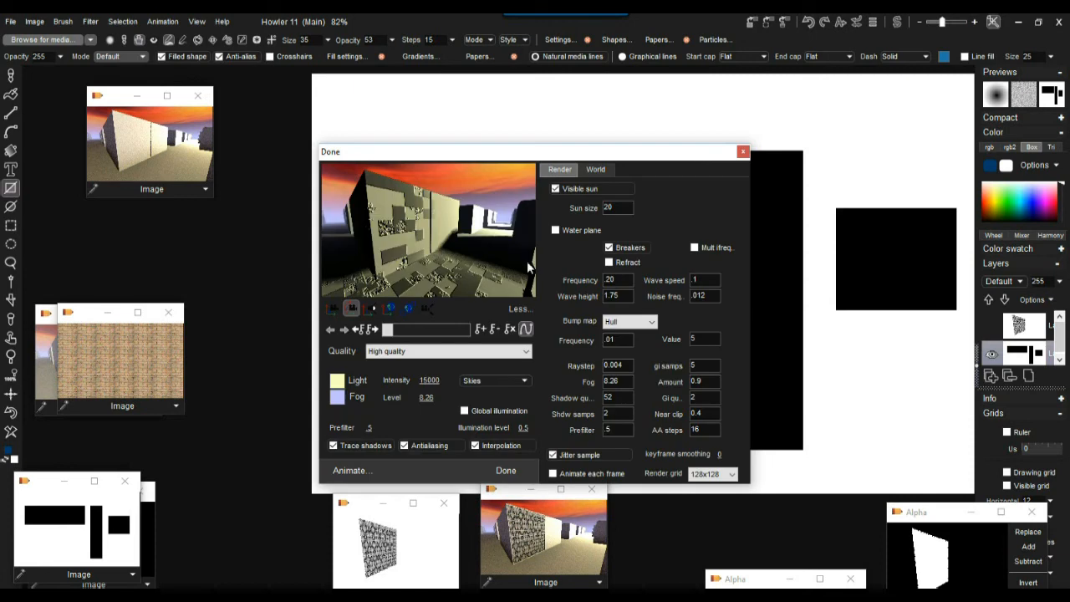
pyautogui.moveTo(499, 157); pyautogui.dragTo(271, 112)
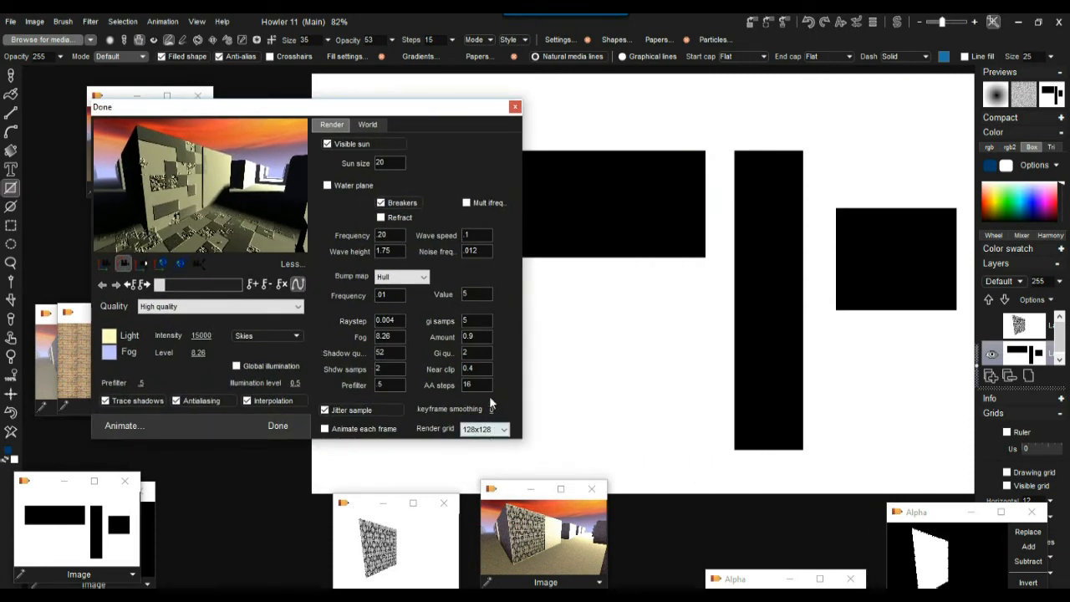
pyautogui.click(297, 306)
pyautogui.click(165, 341)
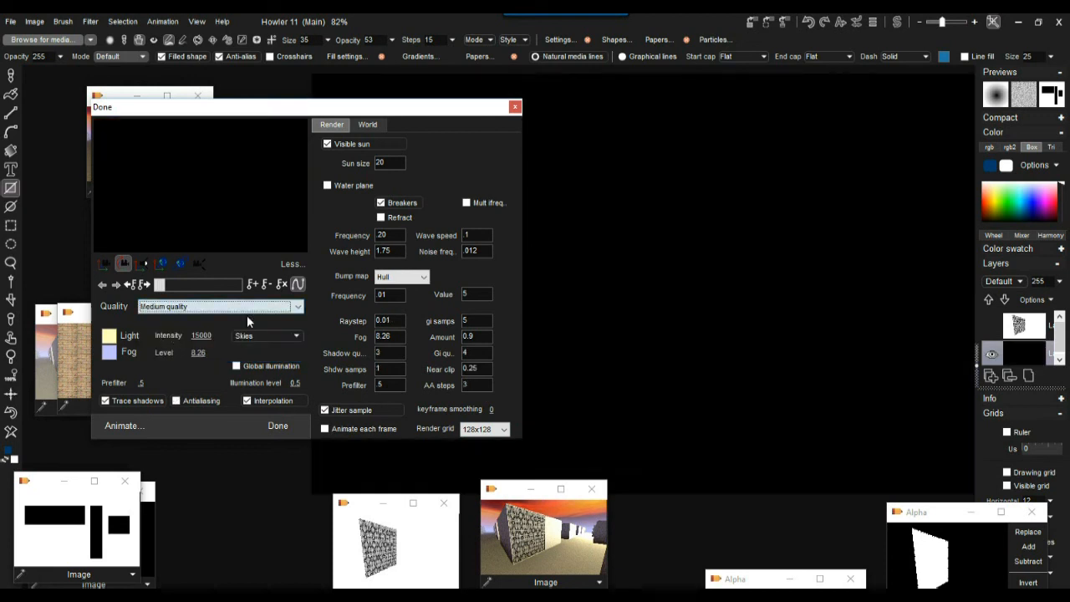
# Step: Set the Puppy Ray bump map to None, switch to Preview quality and enable Global illumination
pyautogui.click(105, 264)
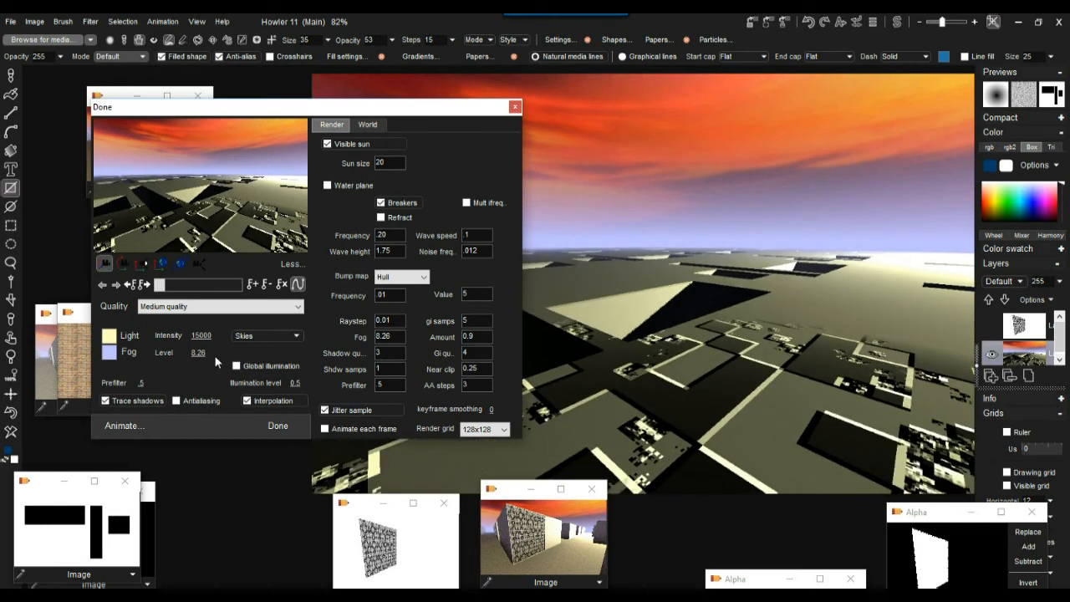
pyautogui.click(406, 277)
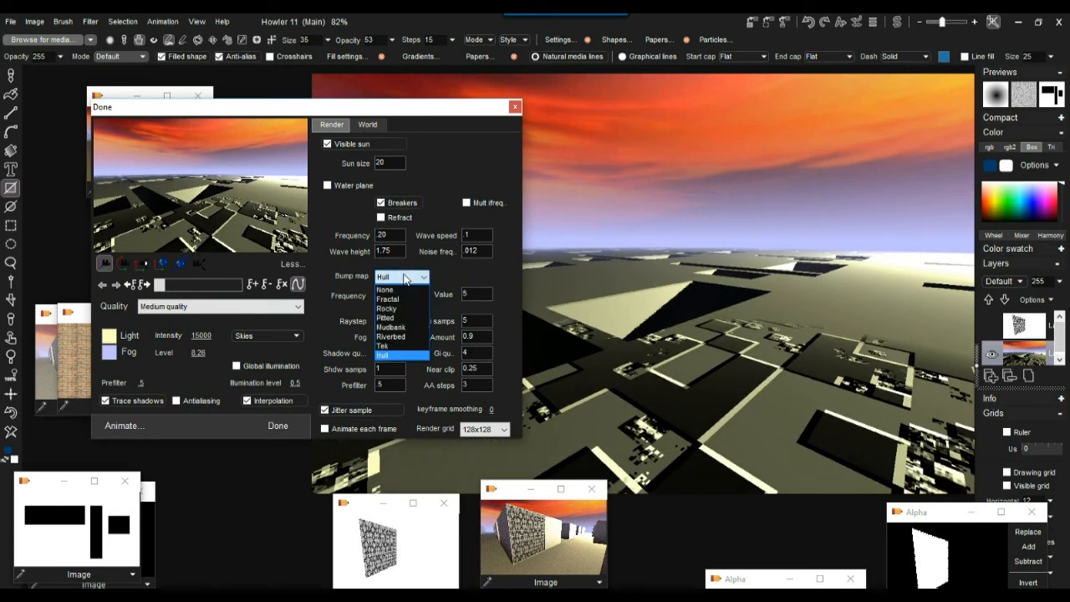
pyautogui.click(393, 291)
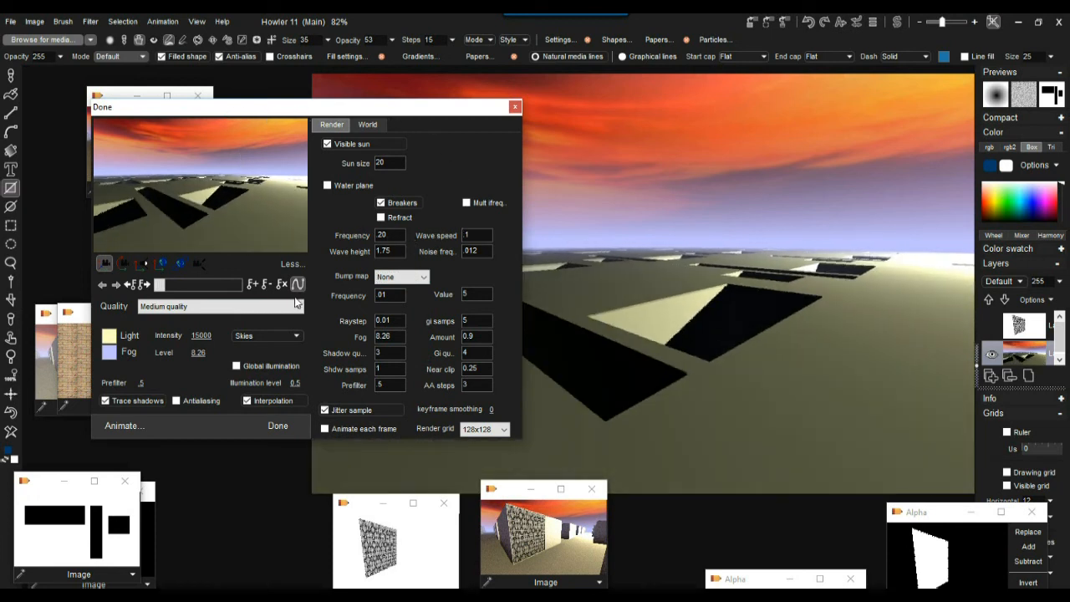
pyautogui.click(175, 308)
pyautogui.click(167, 329)
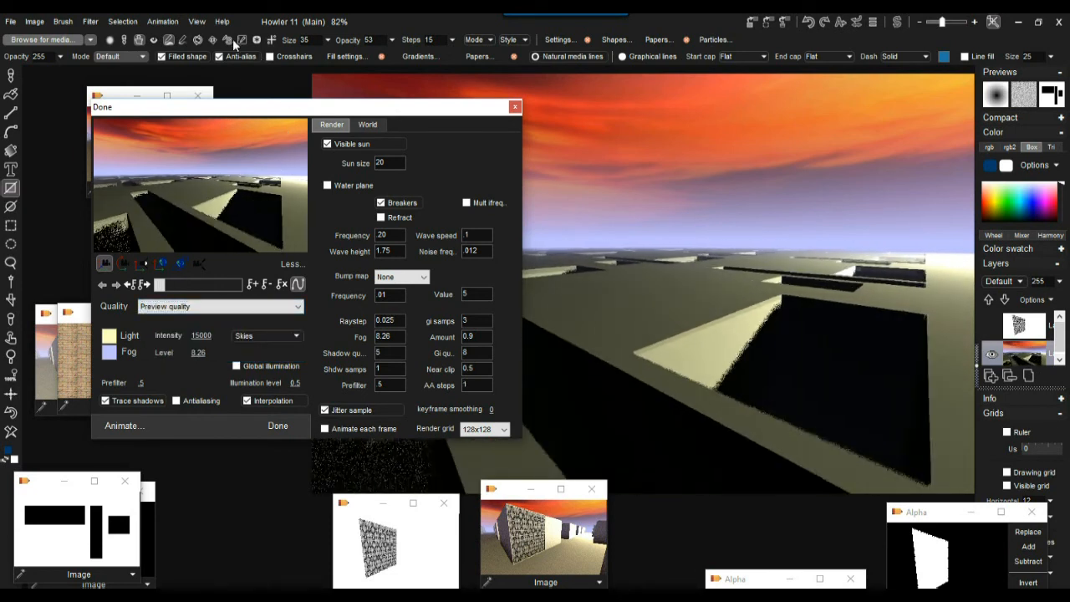
pyautogui.click(250, 364)
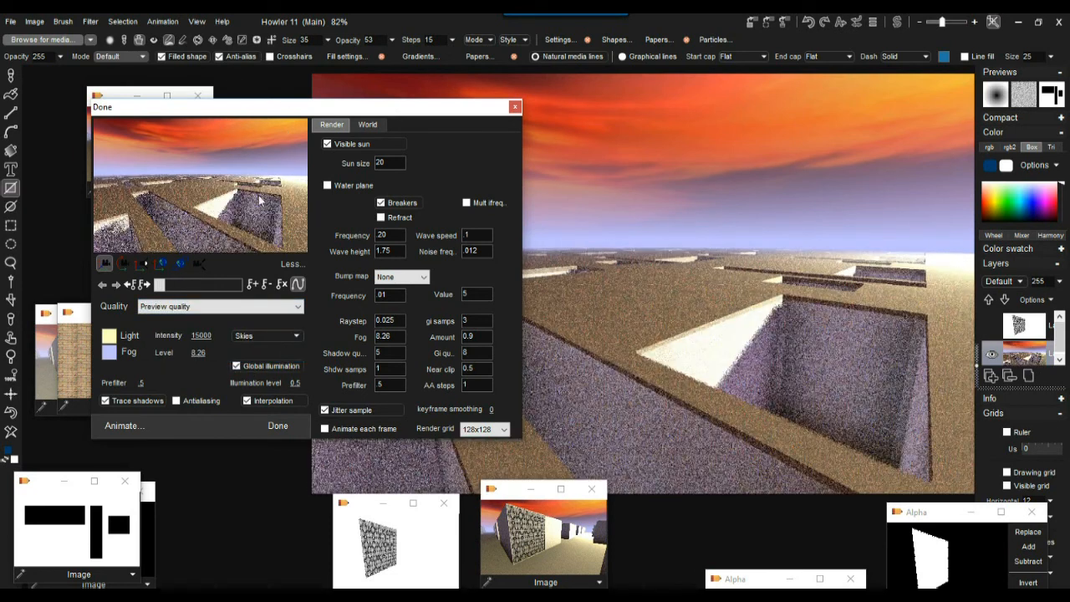
# Step: Reframe the camera to look down into the sunken rectangles, finish the render and undo it
pyautogui.moveTo(116, 281); pyautogui.dragTo(319, 417)
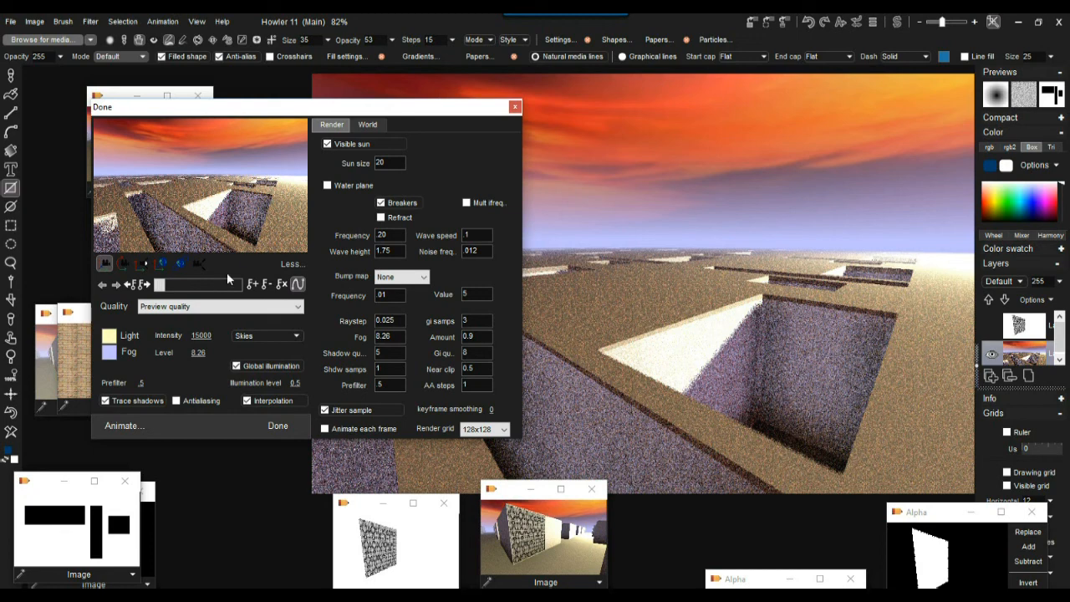
pyautogui.click(124, 264)
pyautogui.moveTo(254, 182); pyautogui.dragTo(258, 132)
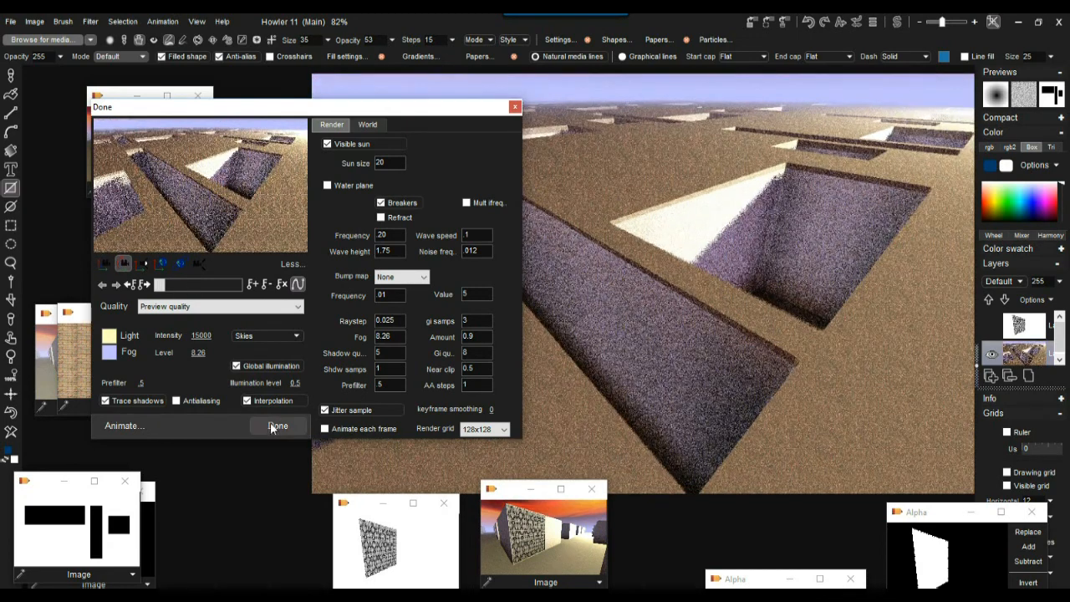
pyautogui.click(257, 422)
pyautogui.click(11, 415)
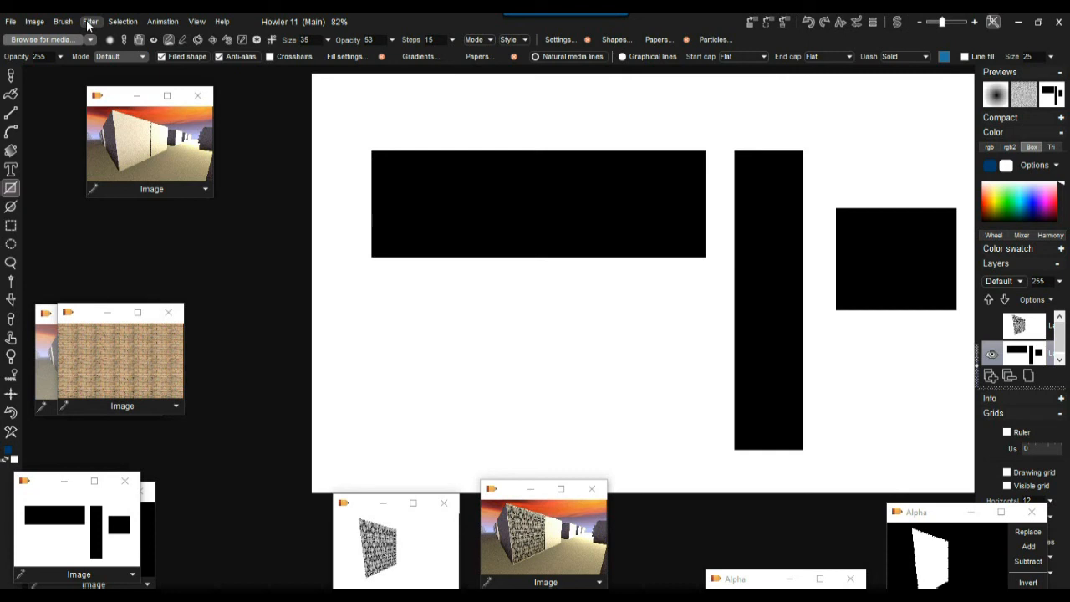
# Step: Invert the image to white rectangles on black and store a copy of it
pyautogui.click(32, 22)
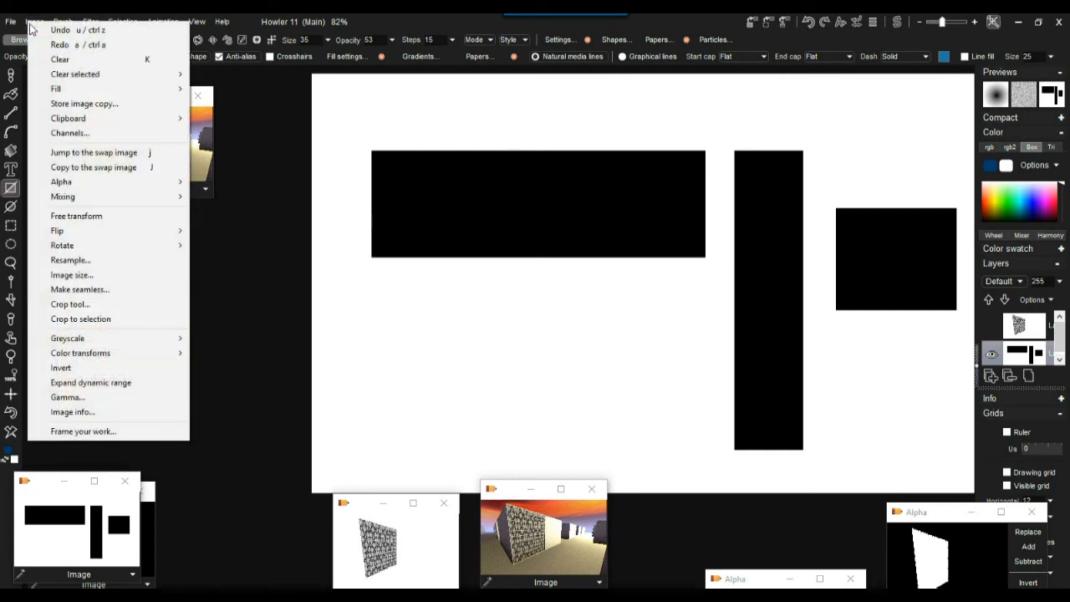
pyautogui.click(62, 368)
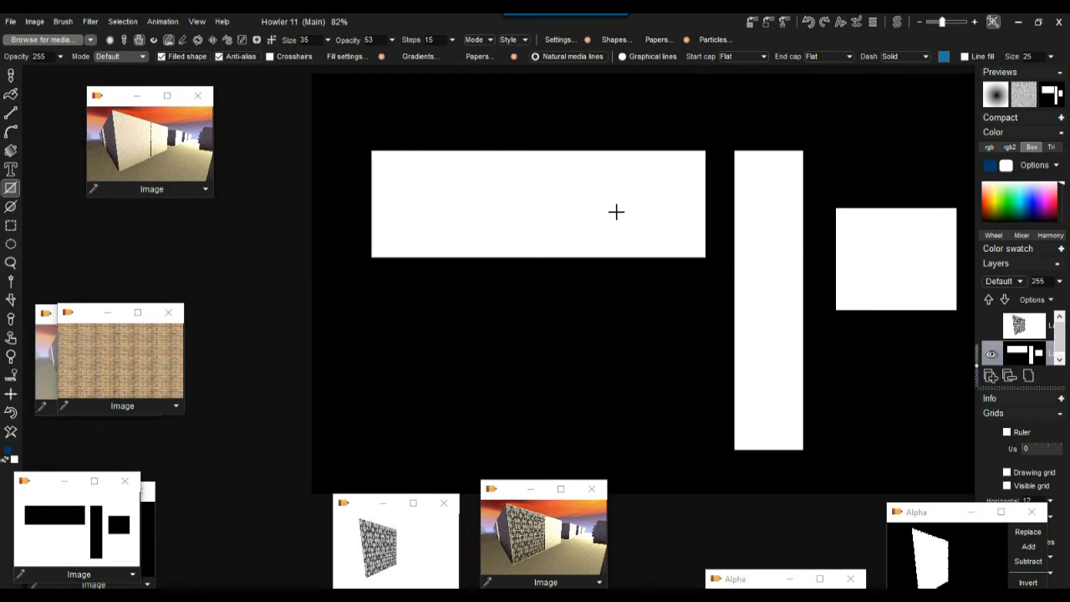
pyautogui.click(751, 22)
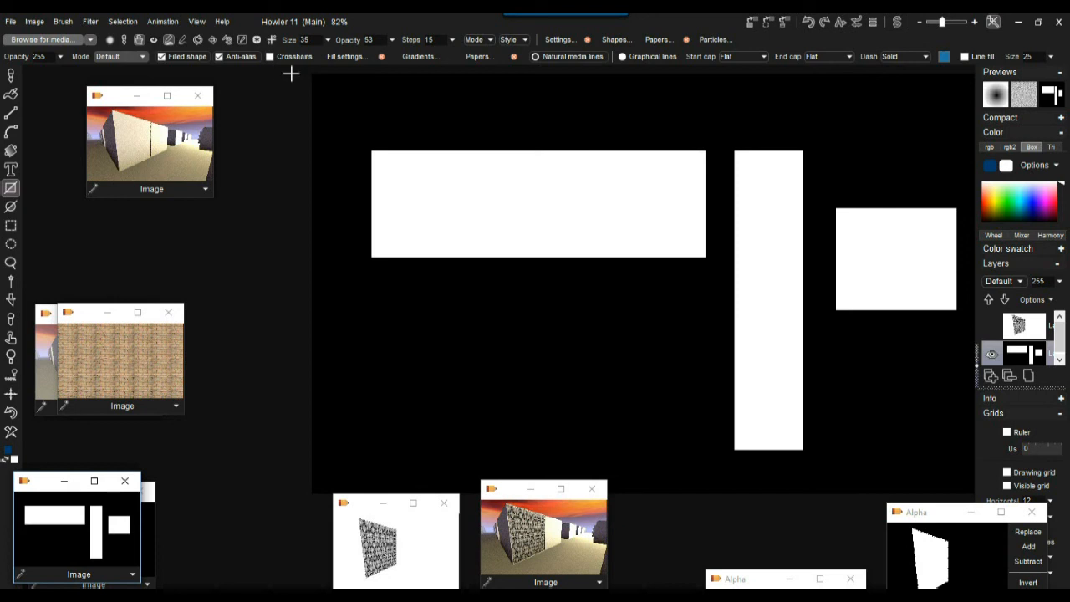
# Step: Collapse the side panels and make room beside the canvas at 64% zoom
pyautogui.scroll(-3, 717, 251)
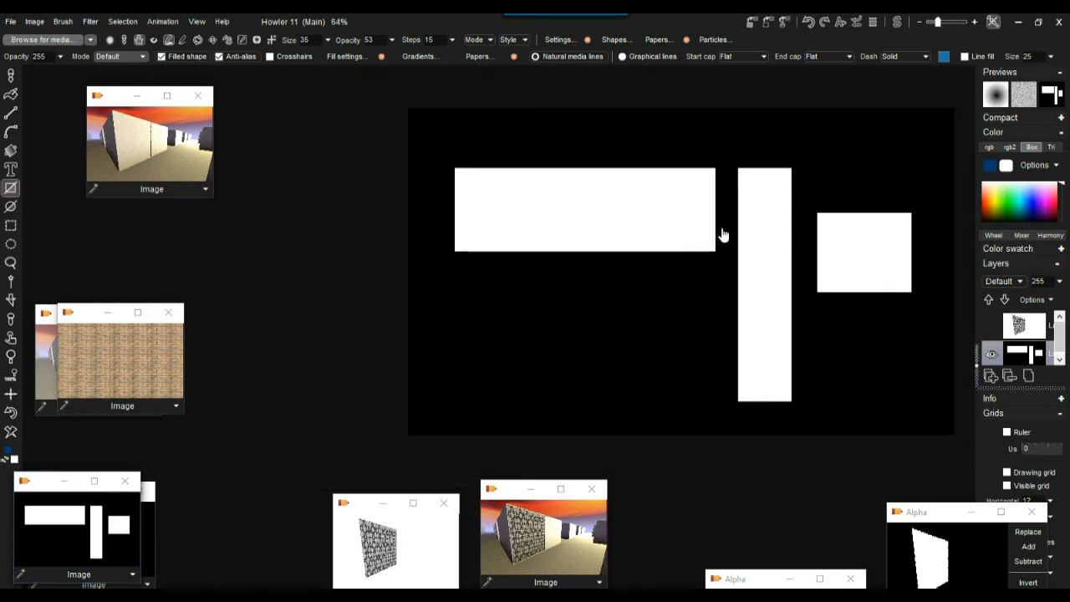
pyautogui.moveTo(771, 220); pyautogui.dragTo(807, 197)
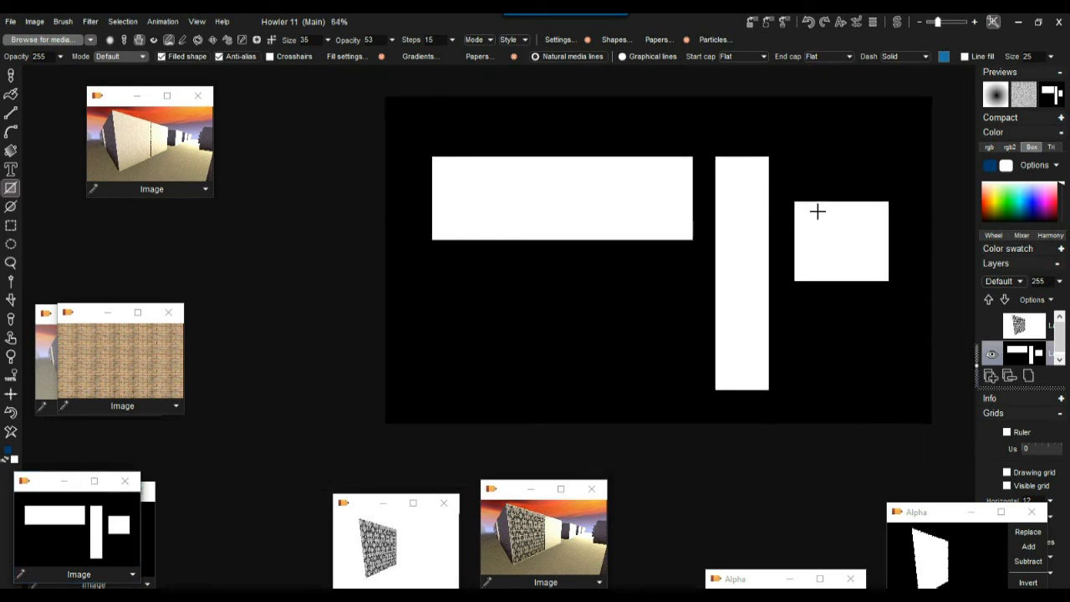
pyautogui.click(976, 366)
pyautogui.moveTo(781, 199); pyautogui.dragTo(838, 191)
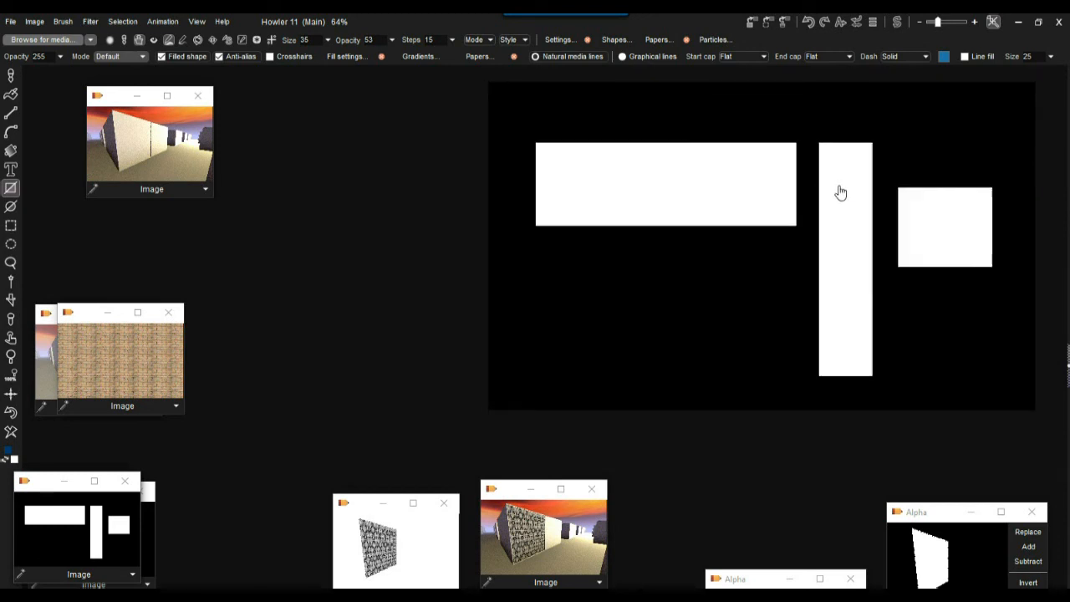
pyautogui.click(90, 21)
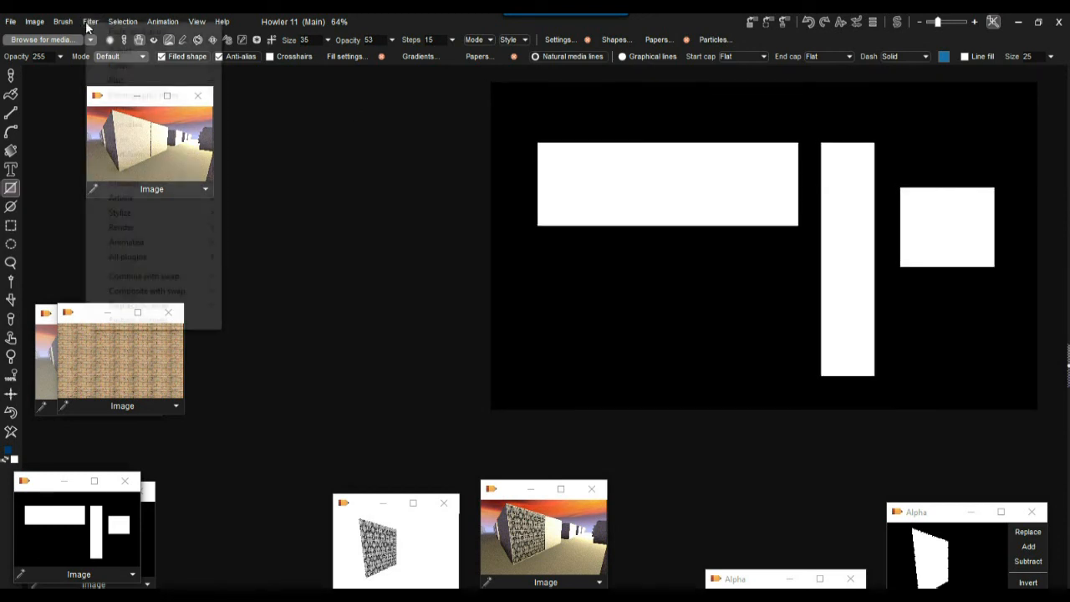
pyautogui.moveTo(166, 152)
pyautogui.moveTo(282, 228)
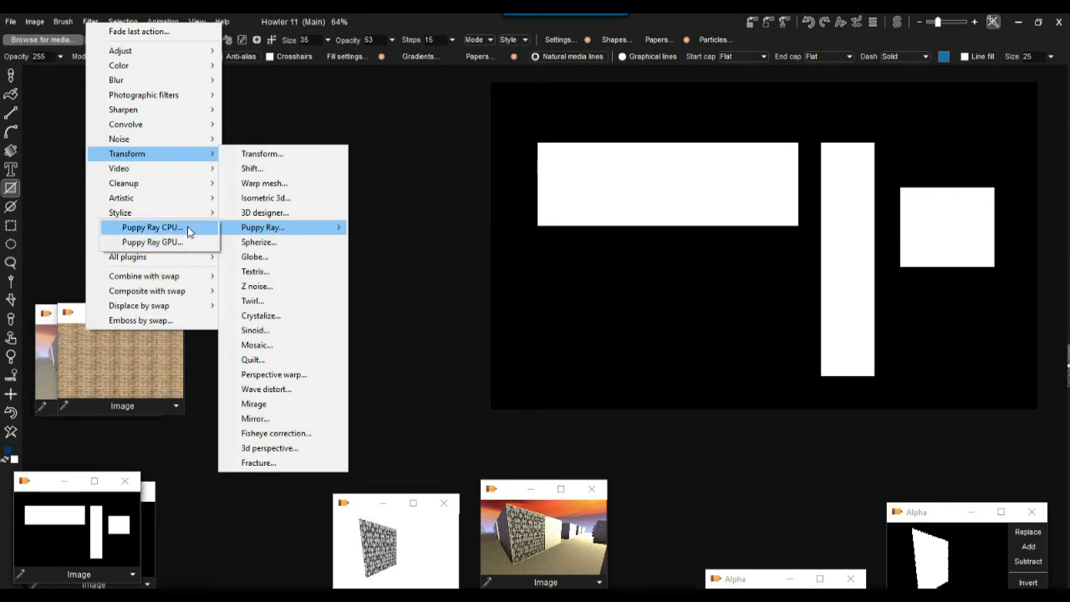
pyautogui.click(182, 241)
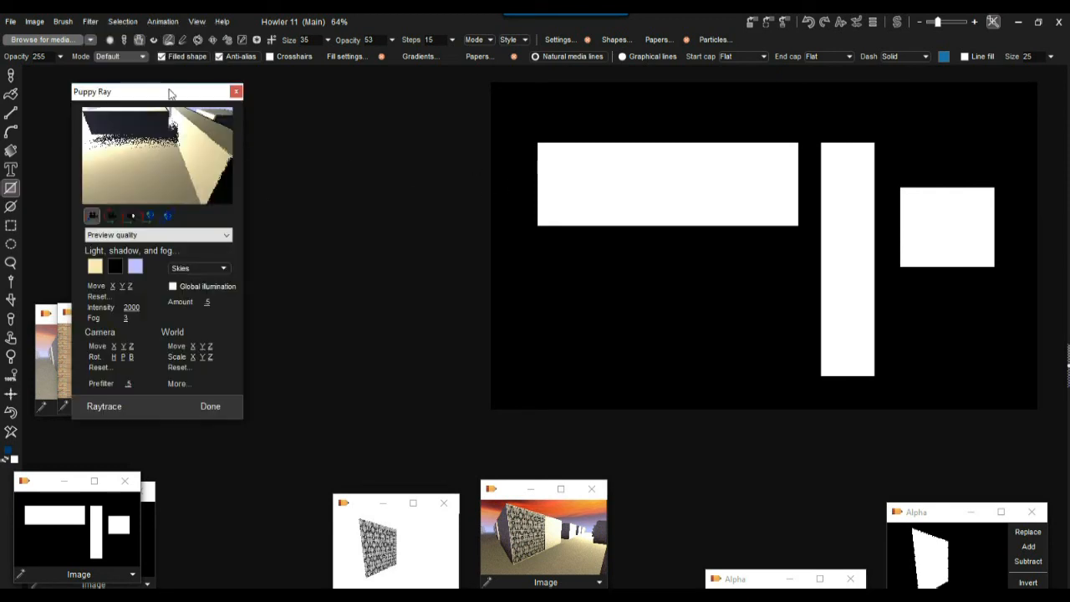
pyautogui.moveTo(167, 94); pyautogui.dragTo(211, 170)
pyautogui.moveTo(115, 220); pyautogui.dragTo(14, 99)
pyautogui.moveTo(160, 209); pyautogui.dragTo(8, 18)
pyautogui.moveTo(103, 161); pyautogui.dragTo(247, 241)
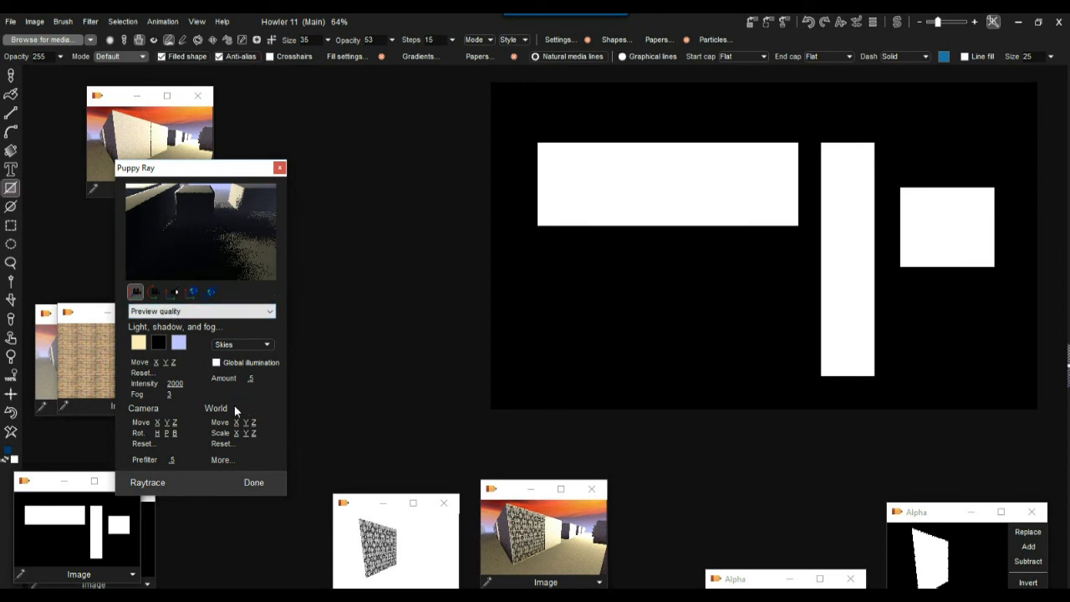
pyautogui.click(217, 362)
pyautogui.moveTo(183, 207); pyautogui.dragTo(275, 248)
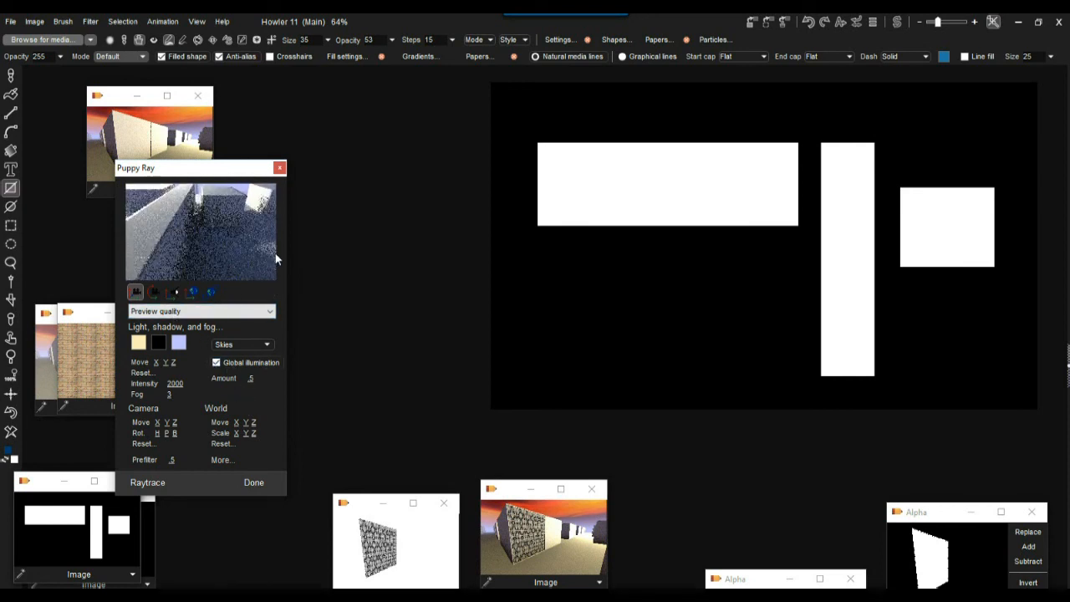
pyautogui.click(153, 292)
pyautogui.moveTo(153, 294); pyautogui.dragTo(315, 244)
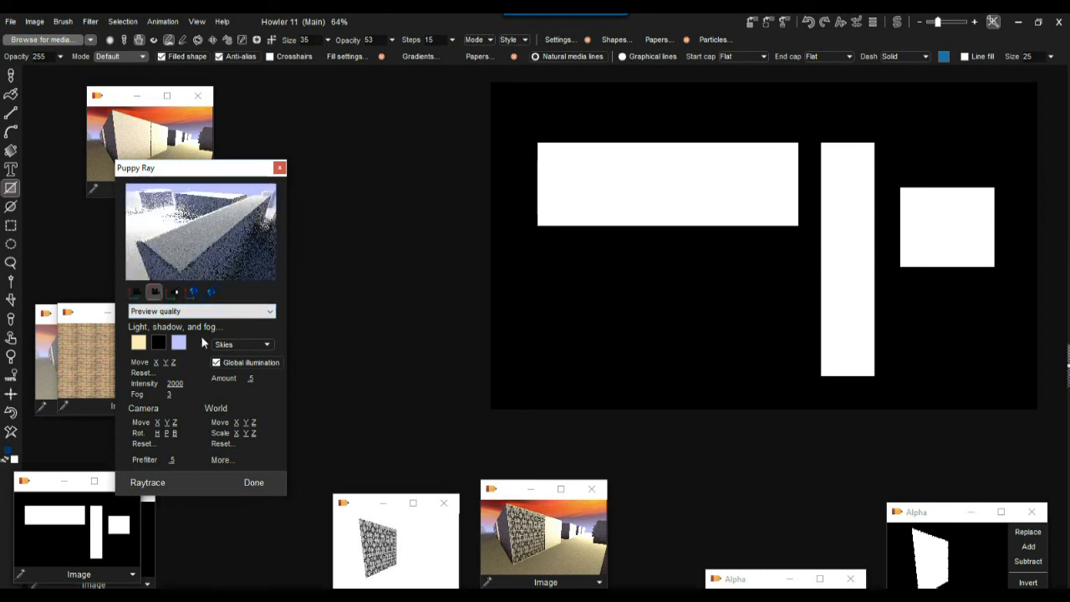
pyautogui.click(135, 293)
pyautogui.moveTo(212, 246); pyautogui.dragTo(226, 174)
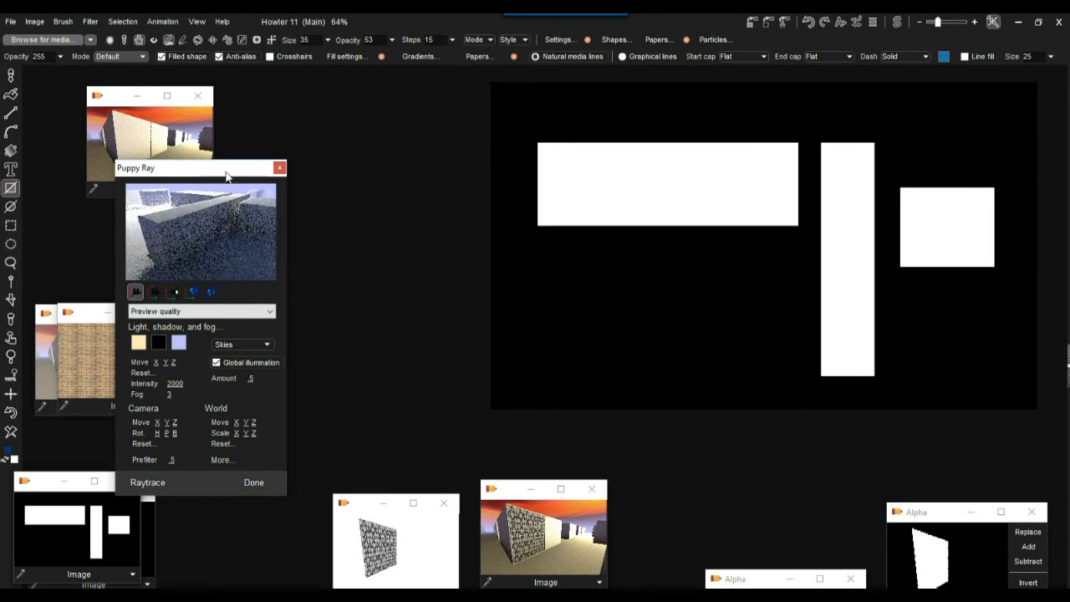
pyautogui.click(279, 168)
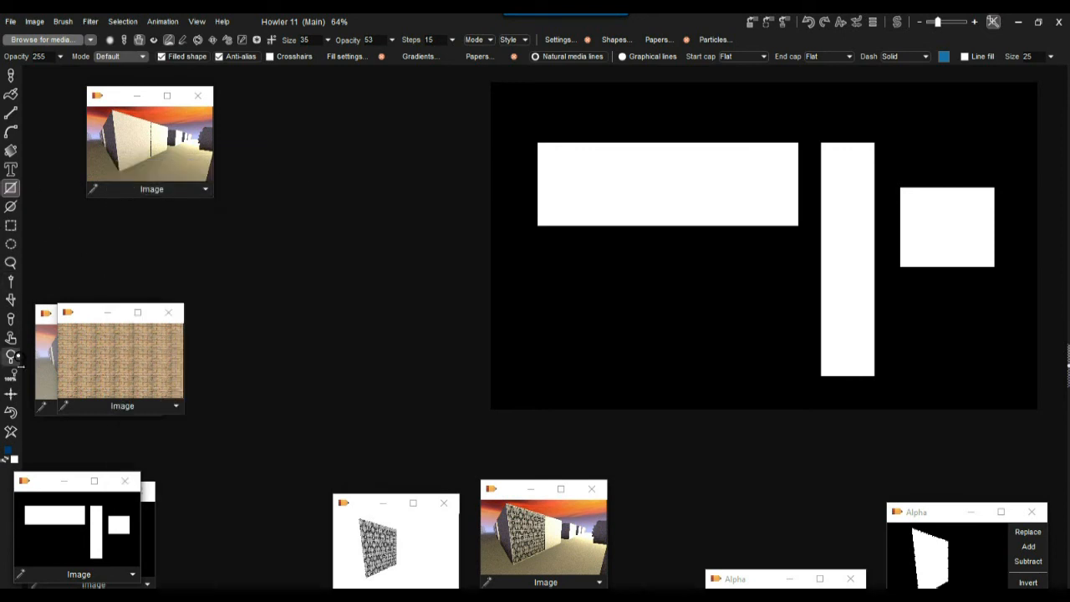
pyautogui.click(12, 416)
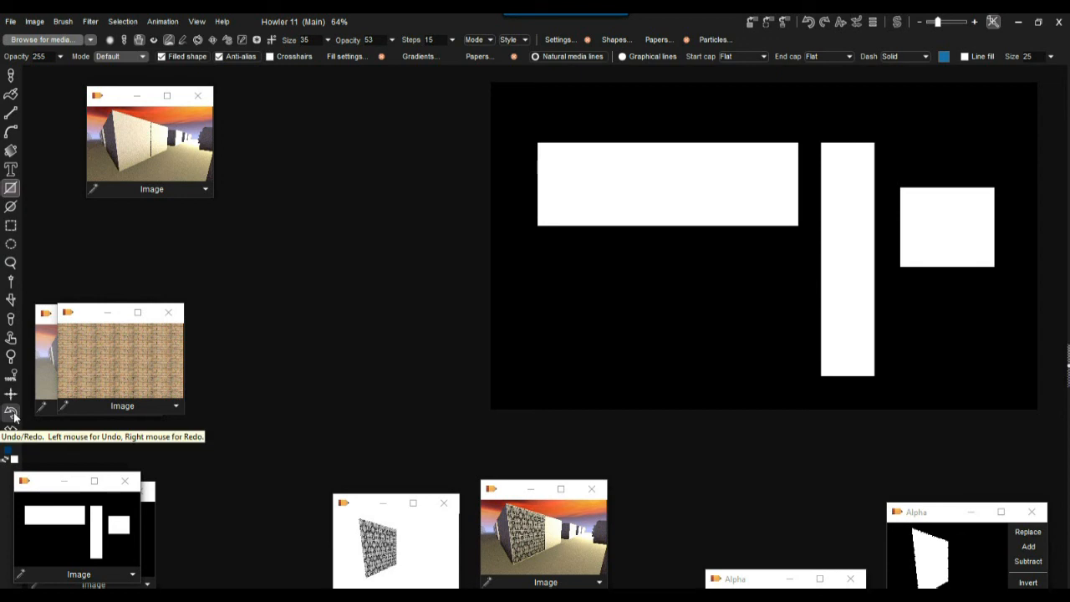
# Step: Open the rectangle image in Puppy Ray GPU, with its dialog beside the canvas, and aim the camera over the raised walls
pyautogui.click(89, 22)
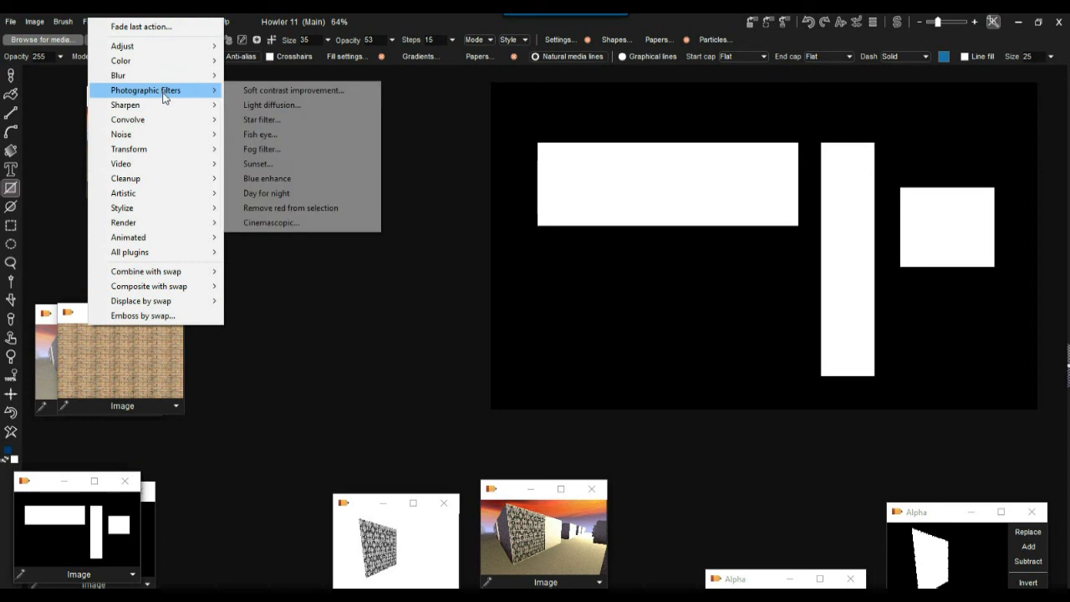
pyautogui.moveTo(147, 152)
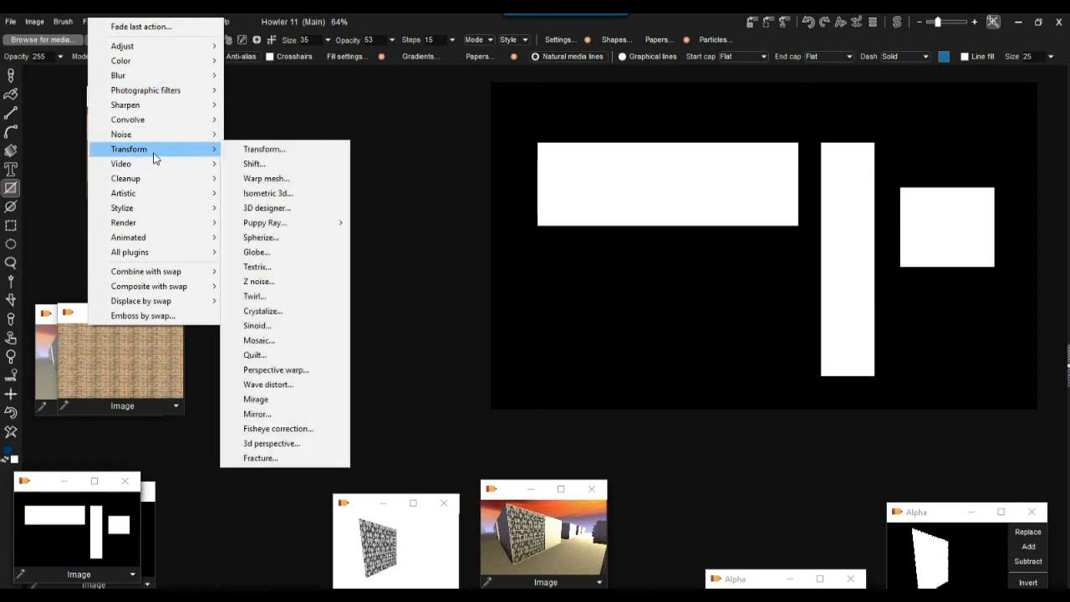
pyautogui.moveTo(324, 225)
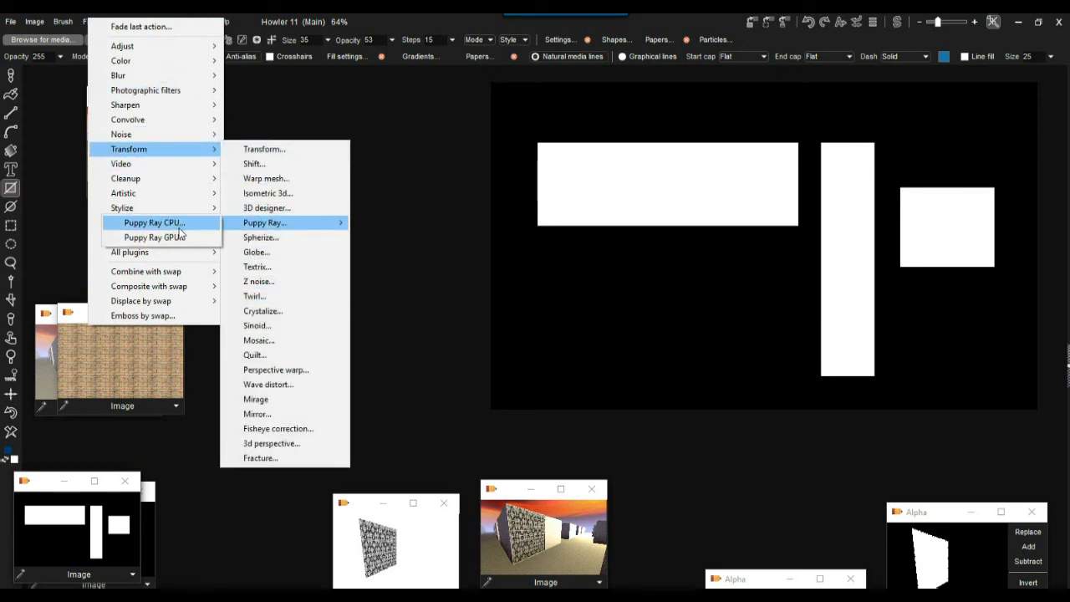
pyautogui.click(205, 238)
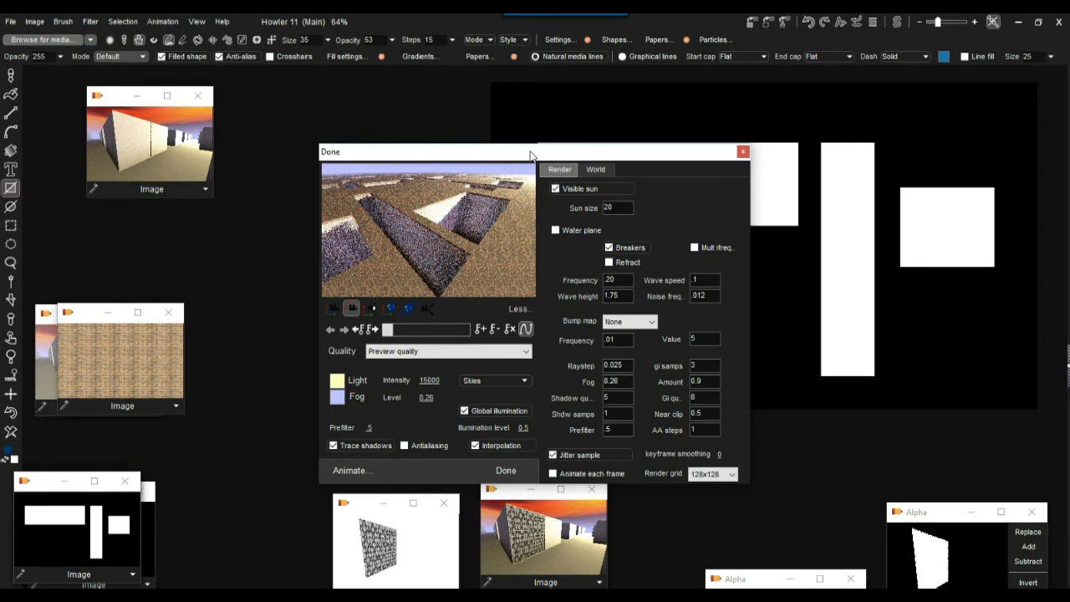
pyautogui.moveTo(529, 156); pyautogui.dragTo(261, 153)
pyautogui.moveTo(211, 244); pyautogui.dragTo(29, 208)
pyautogui.moveTo(211, 227); pyautogui.dragTo(61, 224)
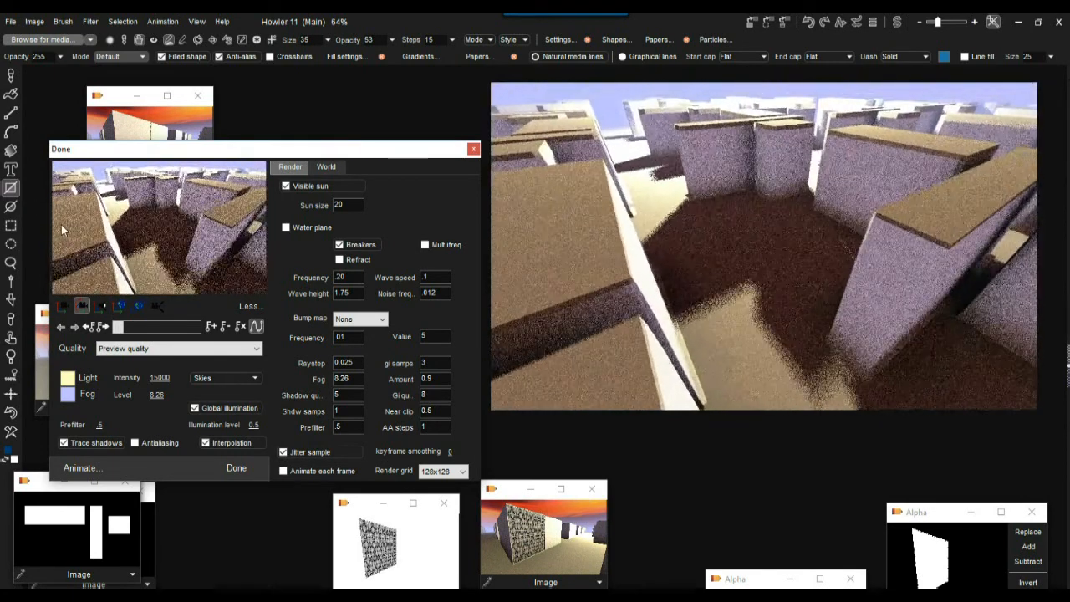
# Step: Lower the light direction until the sun sits near the horizon behind the walls and their front faces fall into shadow
pyautogui.click(101, 305)
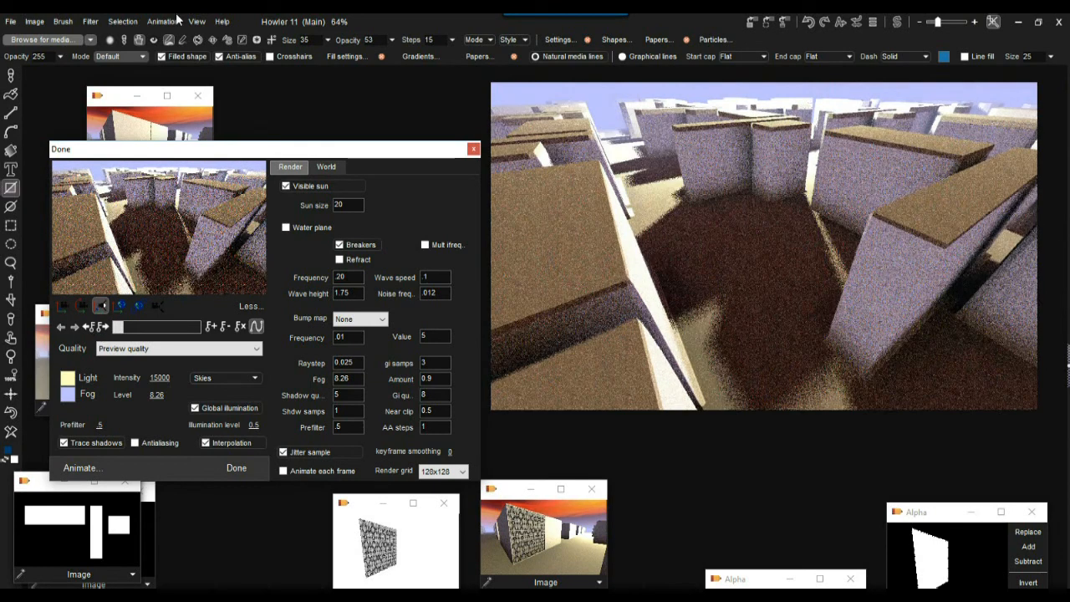
pyautogui.moveTo(172, 248); pyautogui.dragTo(0, 15)
pyautogui.moveTo(178, 280); pyautogui.dragTo(192, 17)
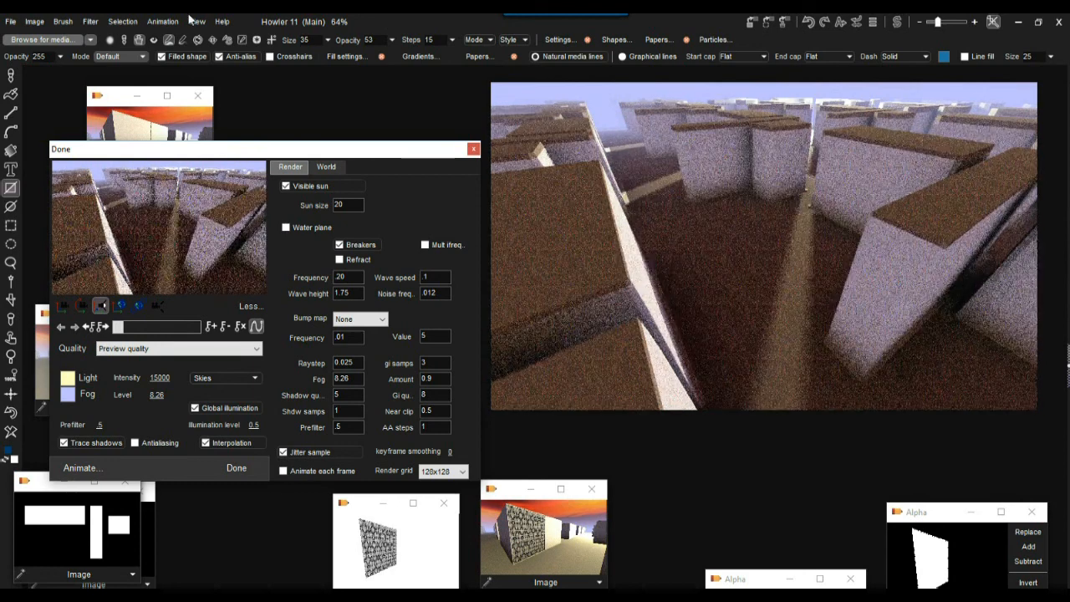
pyautogui.moveTo(205, 277); pyautogui.dragTo(182, 76)
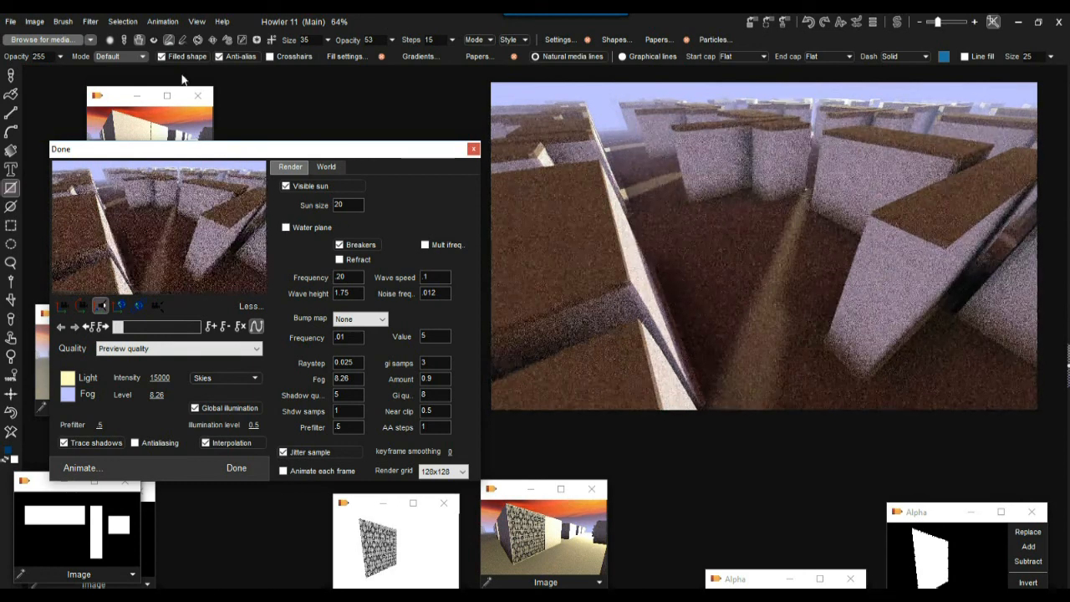
# Step: Tilt the camera to bring in the sun and sky, and move it down among the walls
pyautogui.click(82, 306)
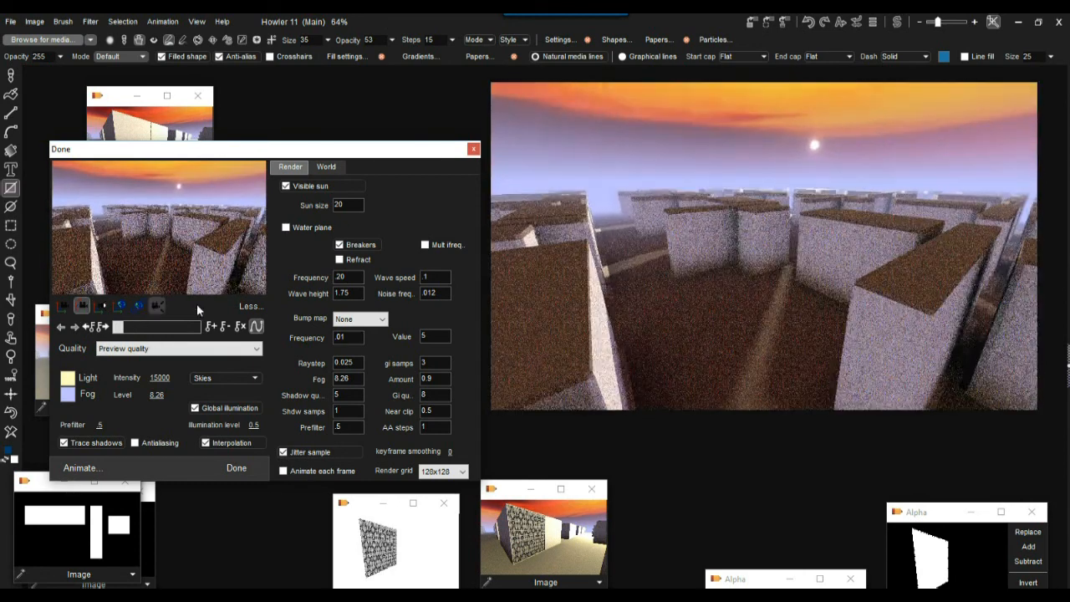
pyautogui.click(763, 289)
pyautogui.moveTo(213, 219); pyautogui.dragTo(185, 204)
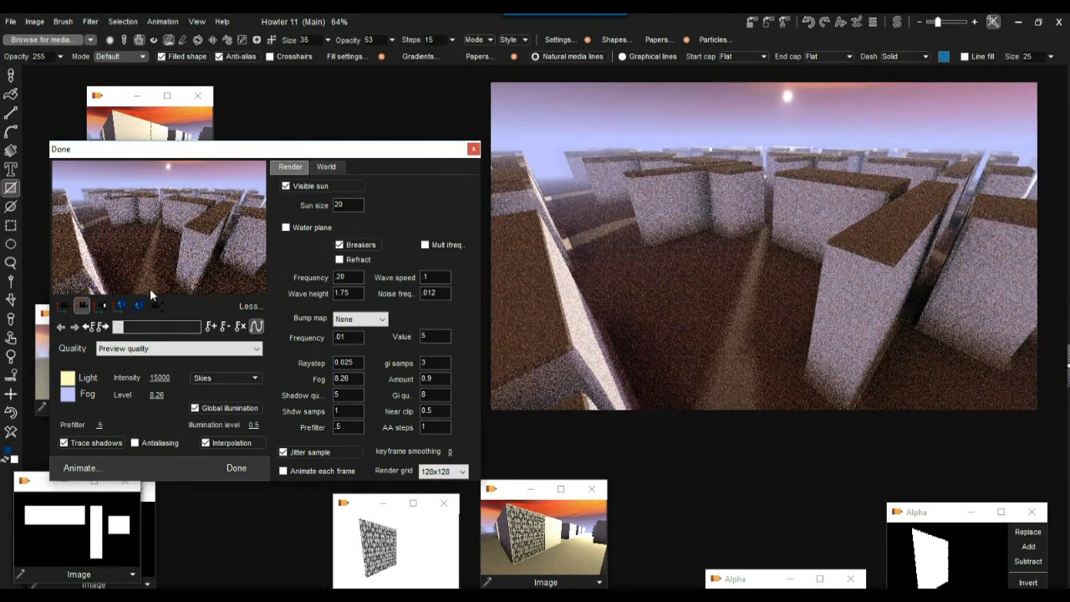
pyautogui.click(63, 306)
pyautogui.moveTo(222, 270); pyautogui.dragTo(167, 383)
pyautogui.moveTo(138, 264); pyautogui.dragTo(93, 152)
pyautogui.rightClick(93, 152)
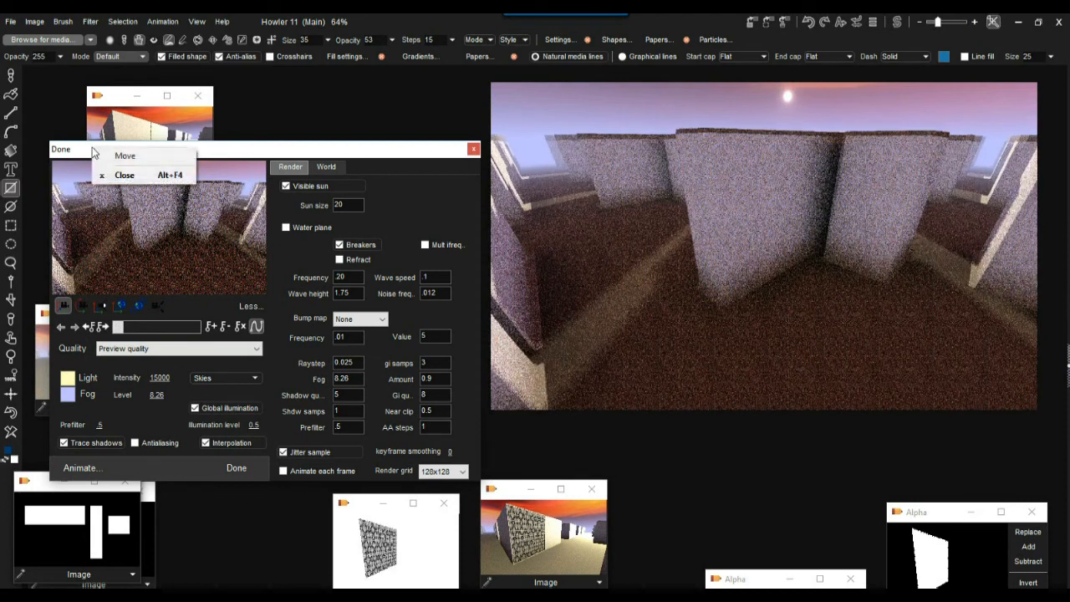
# Step: Turn and shift the camera to frame the group of three walls from slightly above, with the sun over them
pyautogui.click(86, 307)
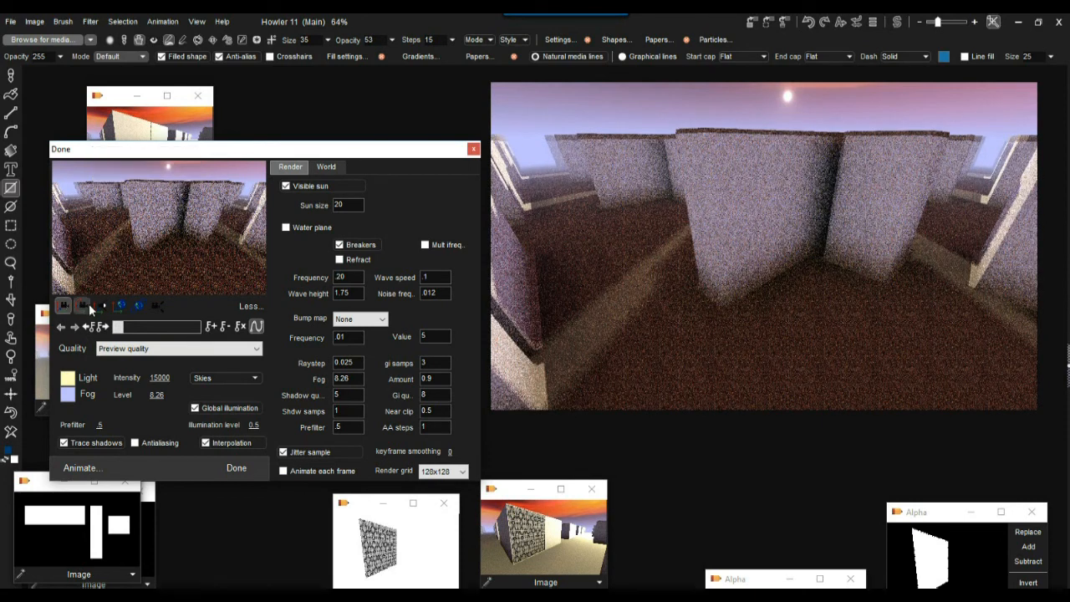
pyautogui.moveTo(211, 214); pyautogui.dragTo(130, 248)
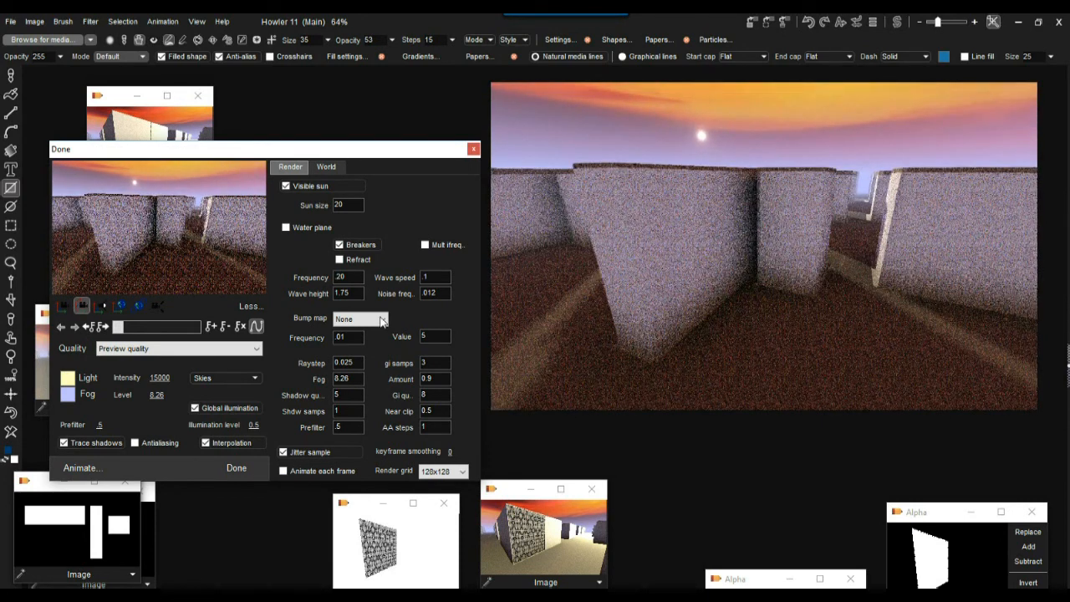
pyautogui.moveTo(148, 271); pyautogui.dragTo(2, 266)
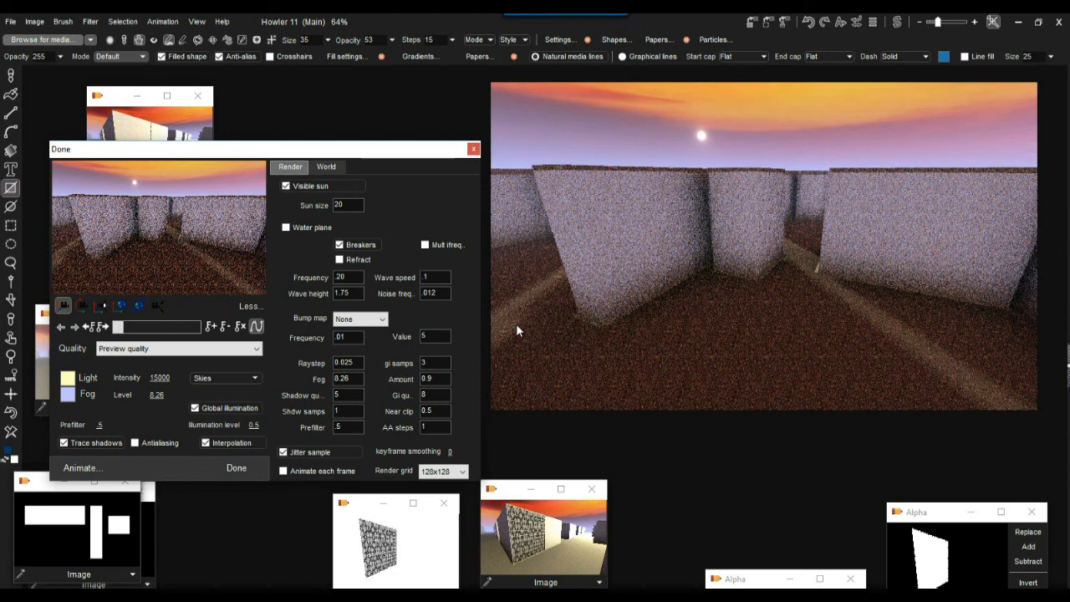
pyautogui.click(82, 305)
pyautogui.moveTo(265, 226); pyautogui.dragTo(253, 193)
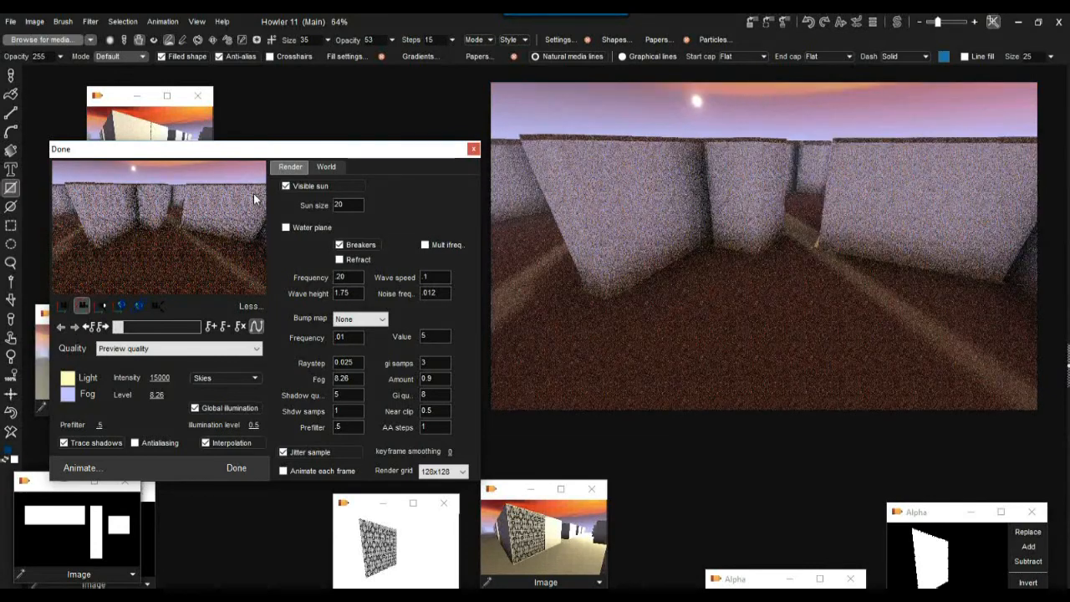
pyautogui.moveTo(145, 227); pyautogui.dragTo(161, 253)
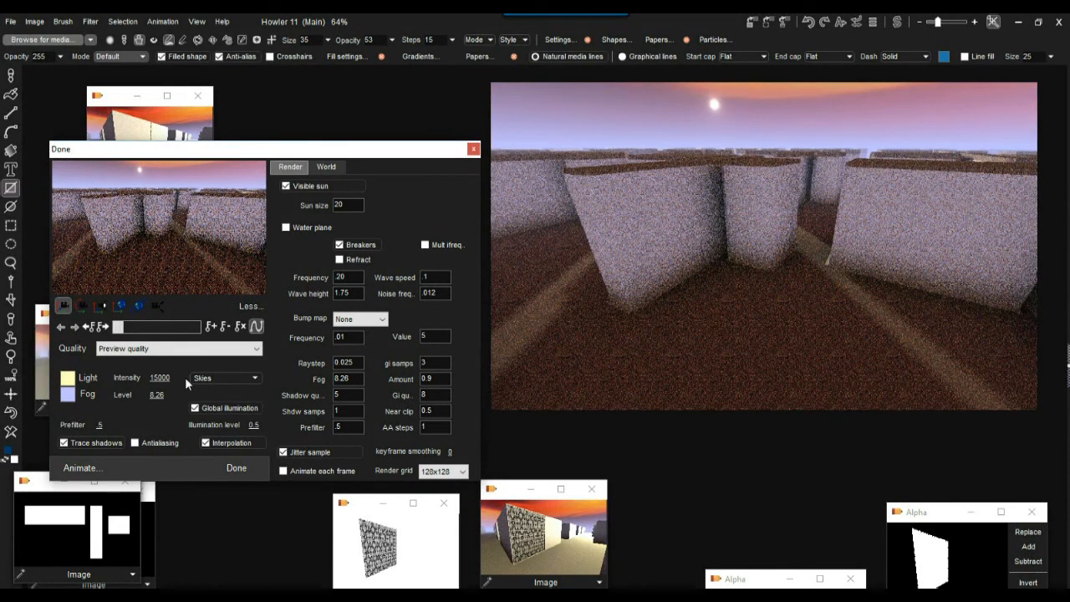
# Step: Set the sun size to 222 and adjust the light so the enlarged sun sits on the horizon behind the walls
pyautogui.click(315, 206)
pyautogui.write('222')
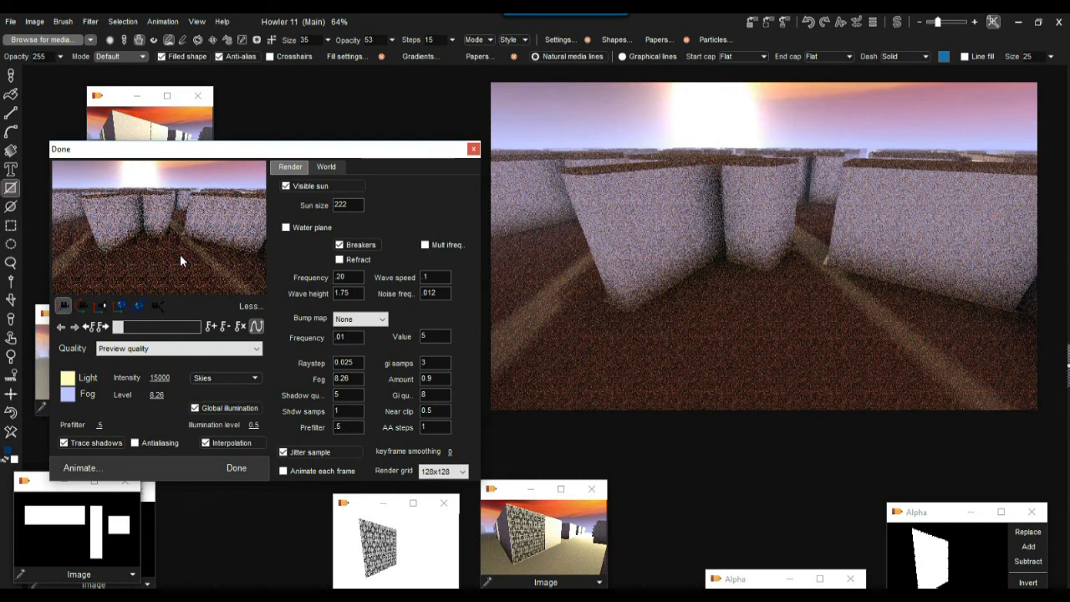
pyautogui.click(99, 306)
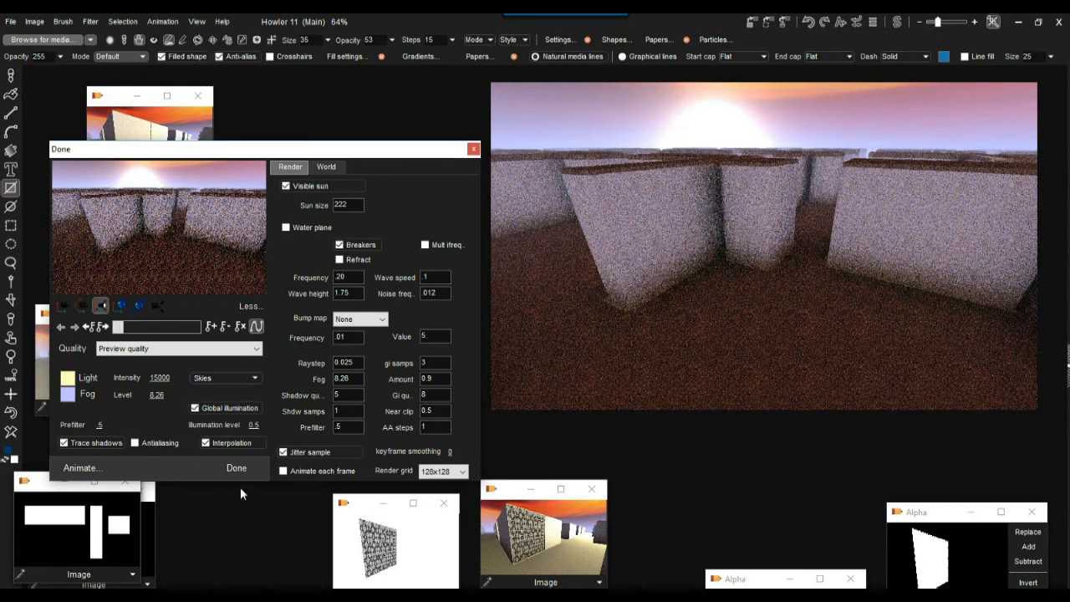
# Step: Set the global illumination level to 1.3 and choose a sky preset with a blue-grey sky and sandy ground
pyautogui.moveTo(255, 423); pyautogui.dragTo(328, 427)
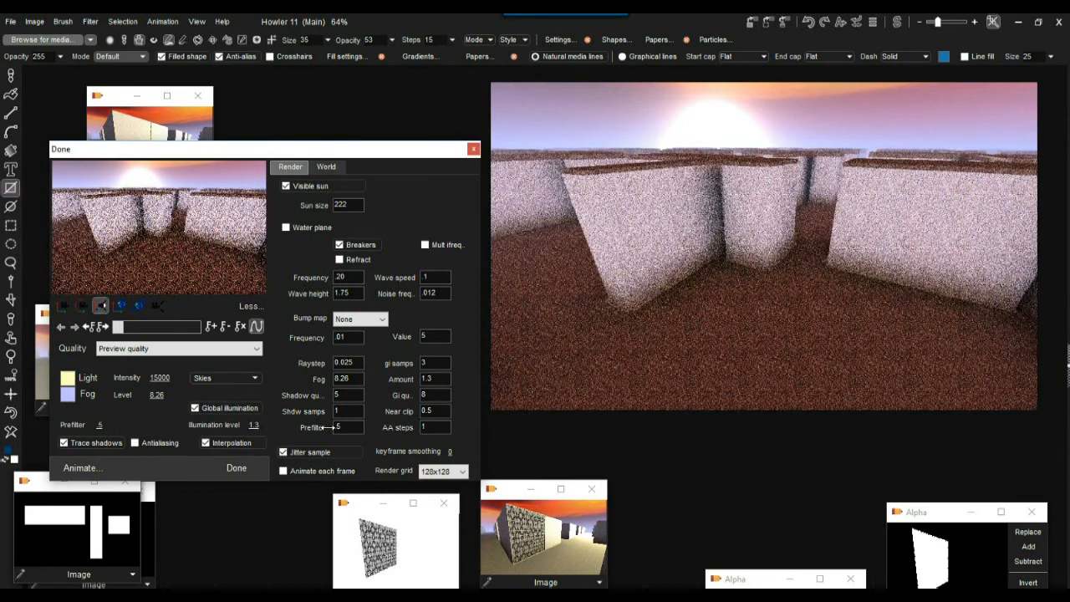
pyautogui.click(217, 378)
pyautogui.click(282, 296)
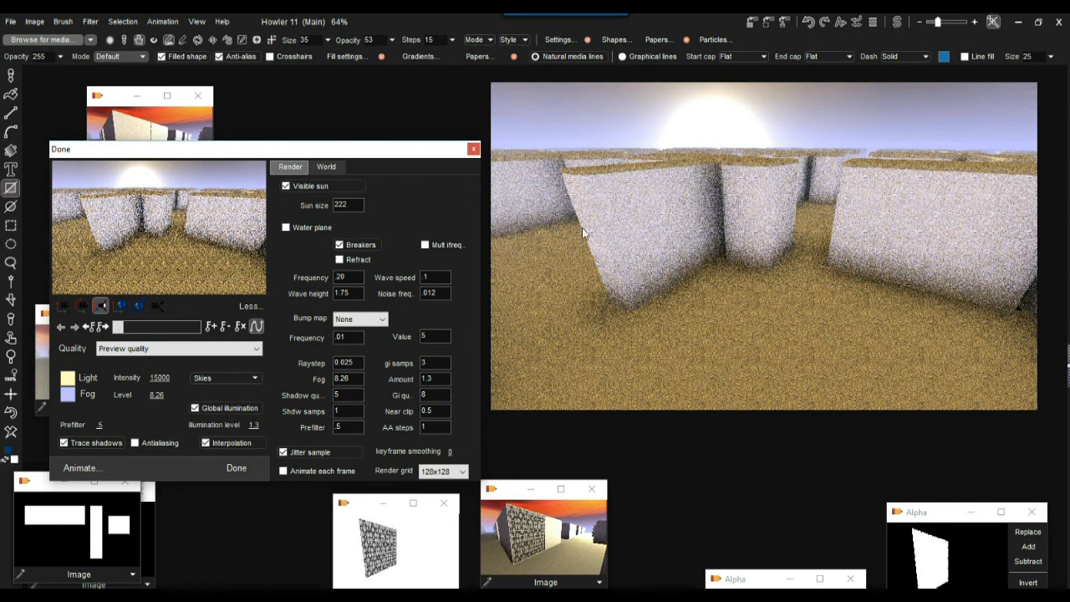
# Step: Set the render quality to High quality and the bump map to Rocky, comparing the scene without global illumination
pyautogui.click(136, 350)
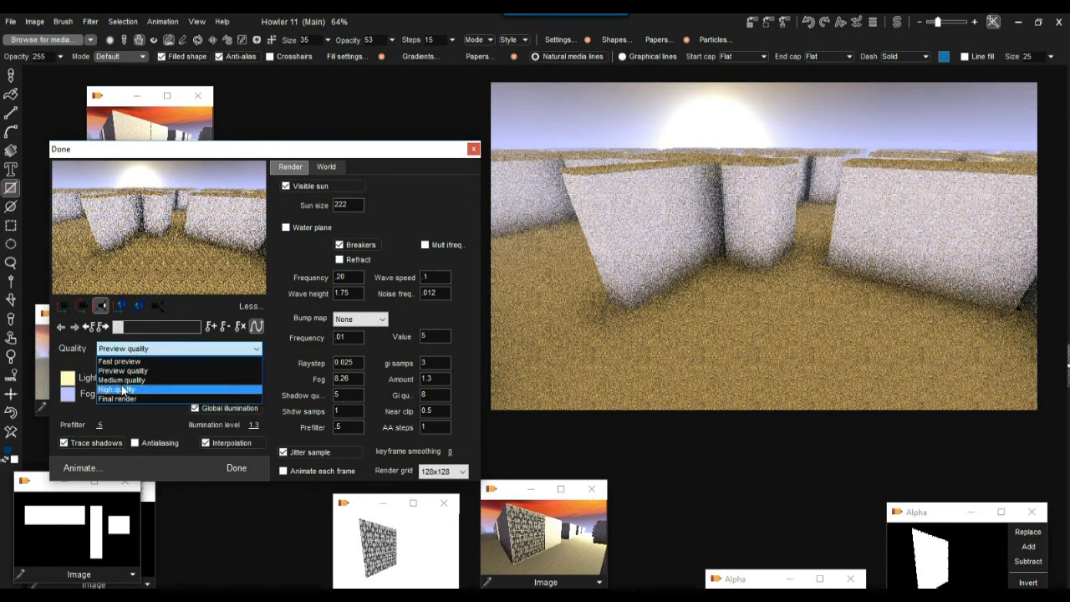
pyautogui.click(123, 390)
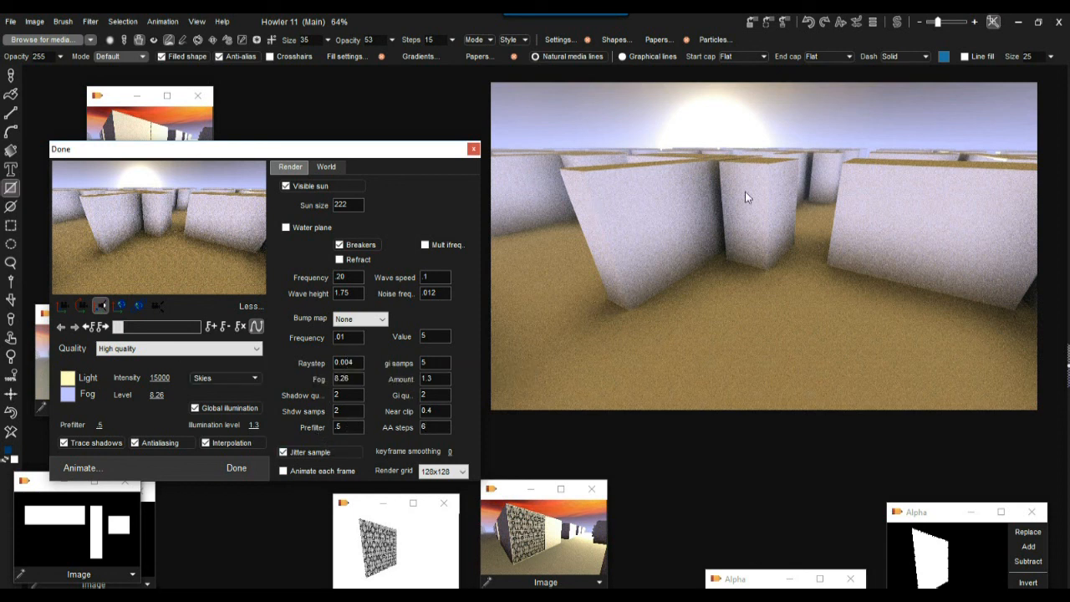
pyautogui.click(360, 320)
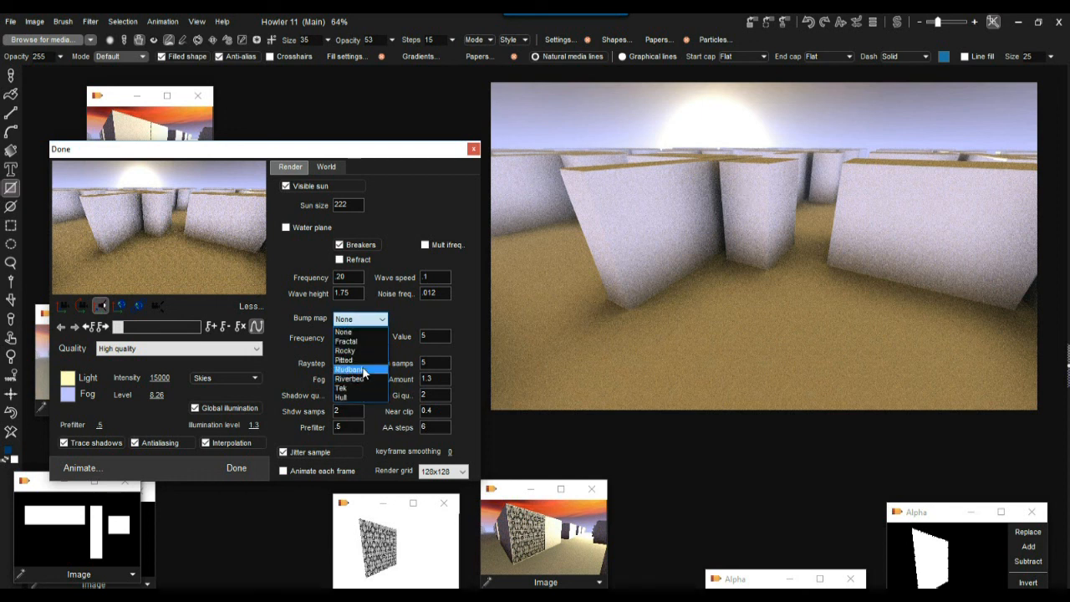
pyautogui.click(361, 350)
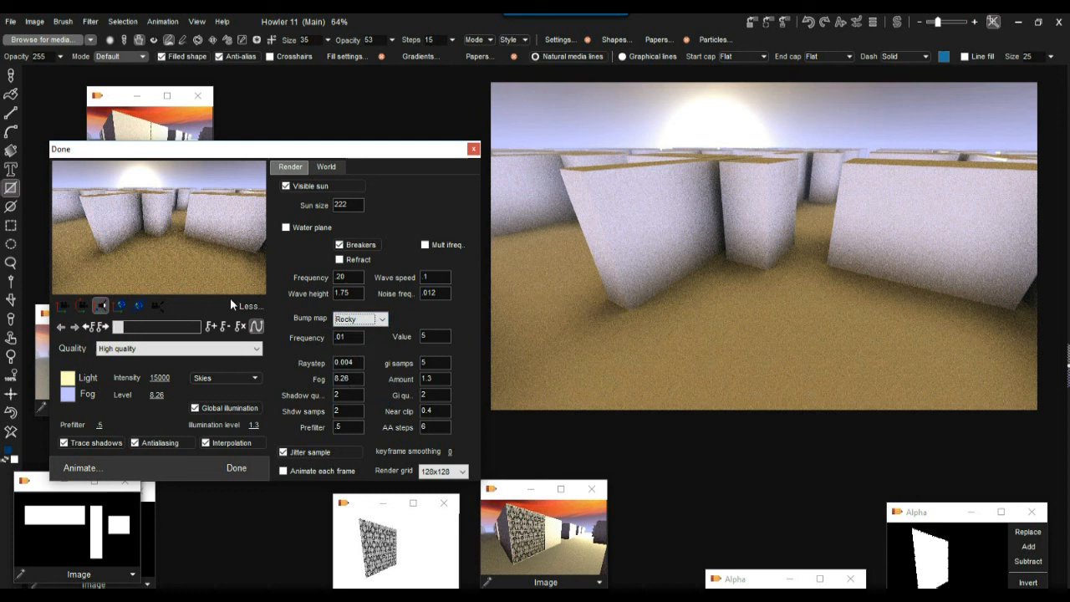
pyautogui.click(213, 408)
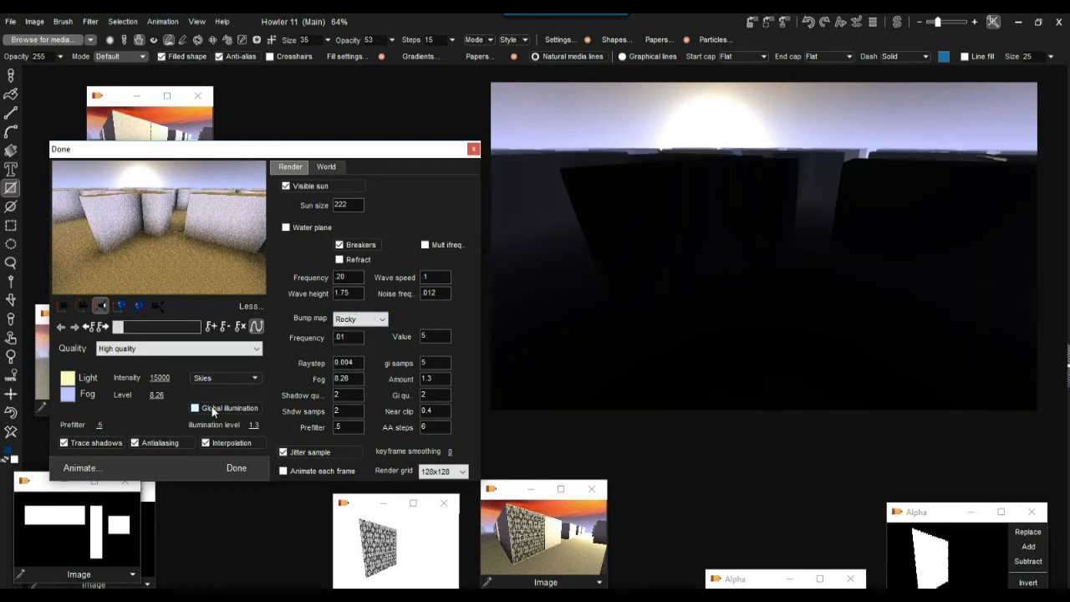
pyautogui.click(212, 409)
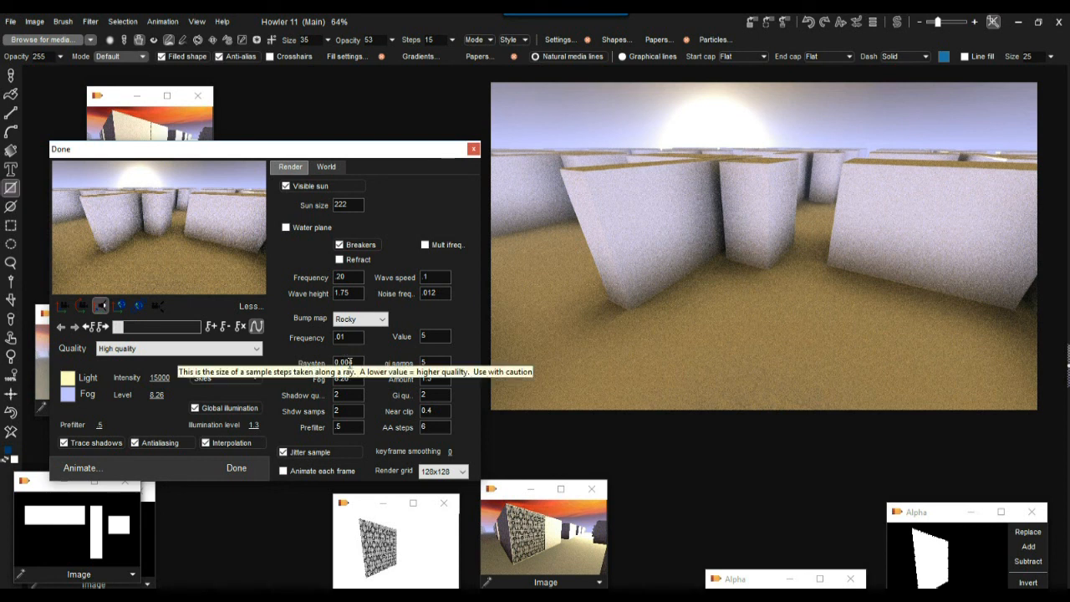
# Step: Refine the render sampling with a raystep of 0.002 and 36 AA steps
pyautogui.moveTo(349, 361); pyautogui.dragTo(357, 362)
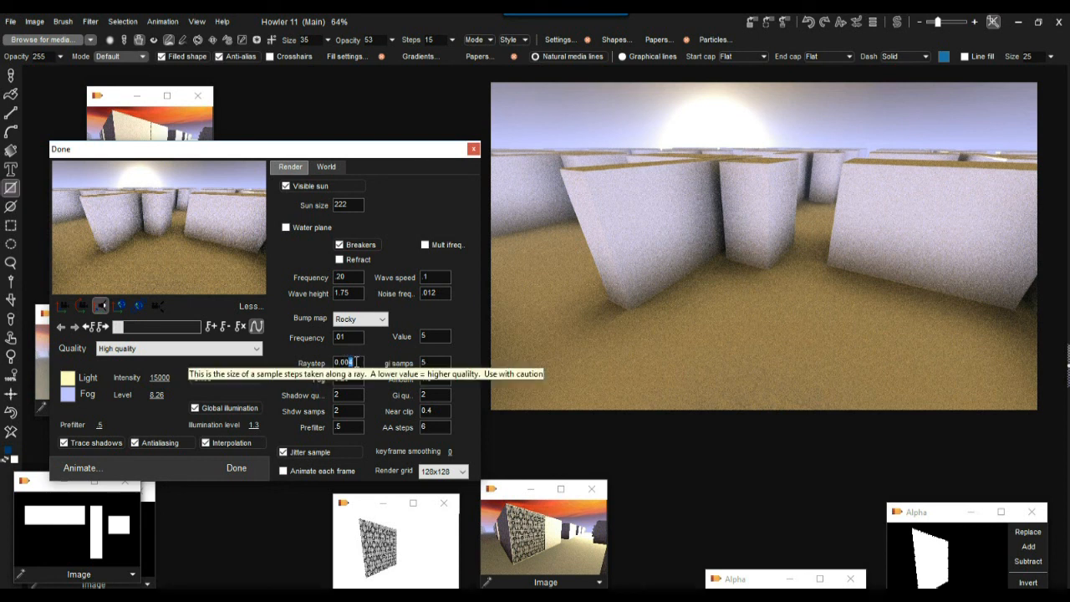
pyautogui.write('2')
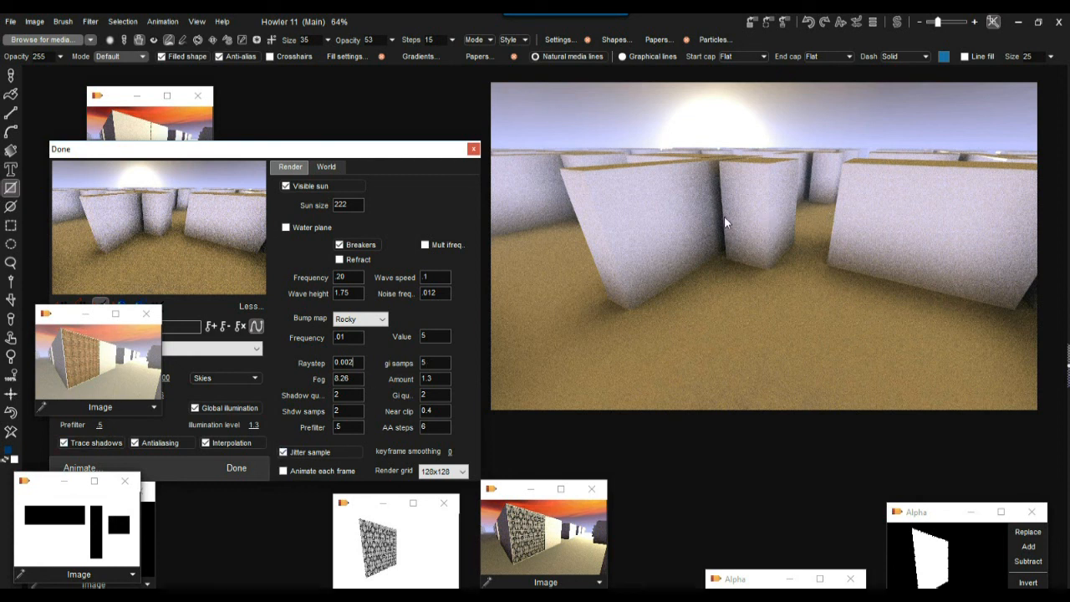
pyautogui.click(442, 426)
pyautogui.write('3')
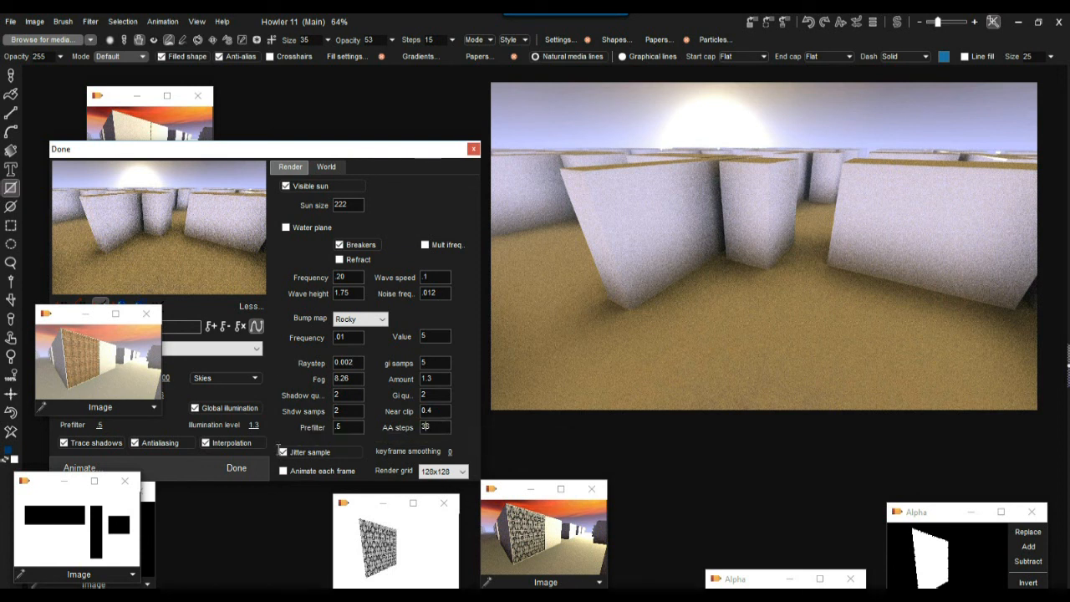